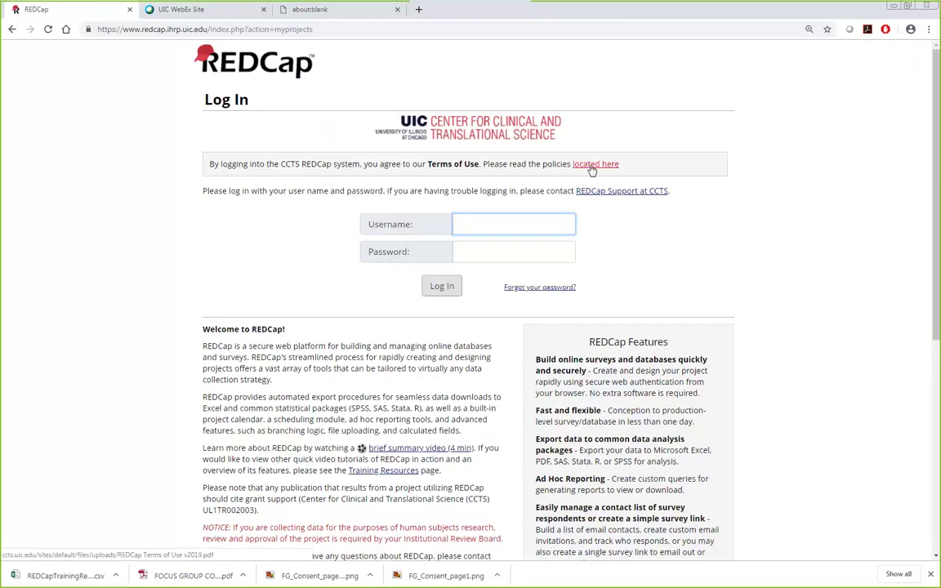
Step: Read through the REDCap Terms of Use PDF, then return to the Log In page
left_click(591, 165)
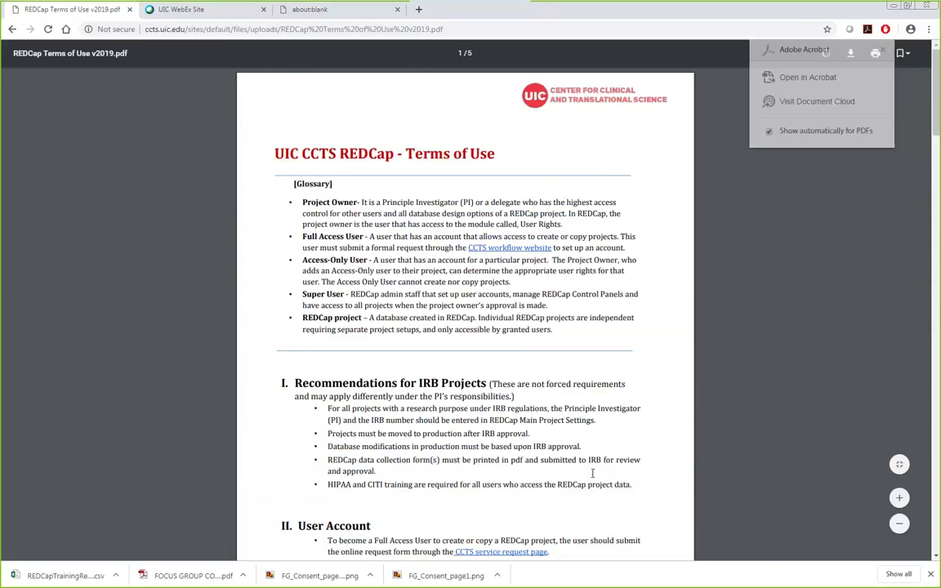
scroll(592, 472, "up", 5, "ctrl")
scroll(589, 476, "down", 2, "ctrl")
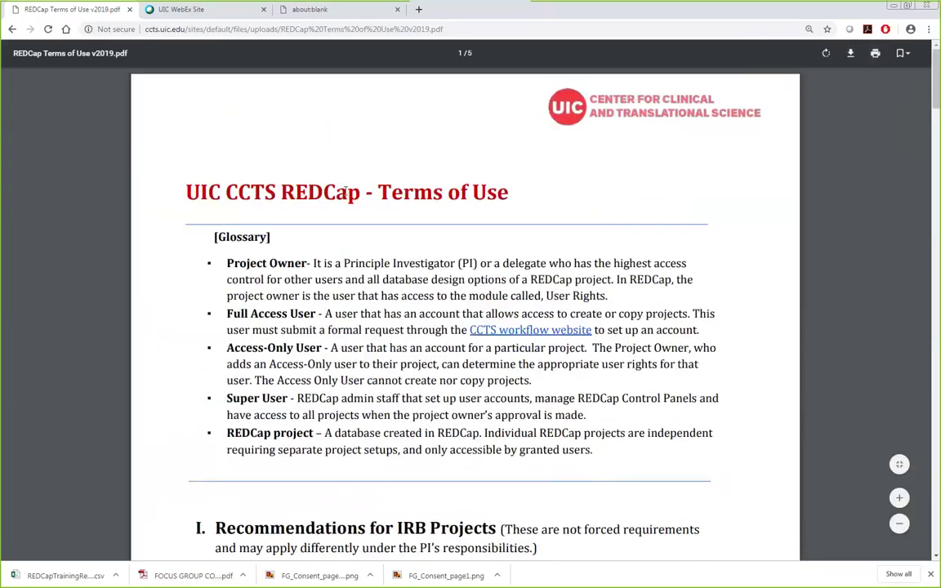
scroll(729, 280, "down", 15)
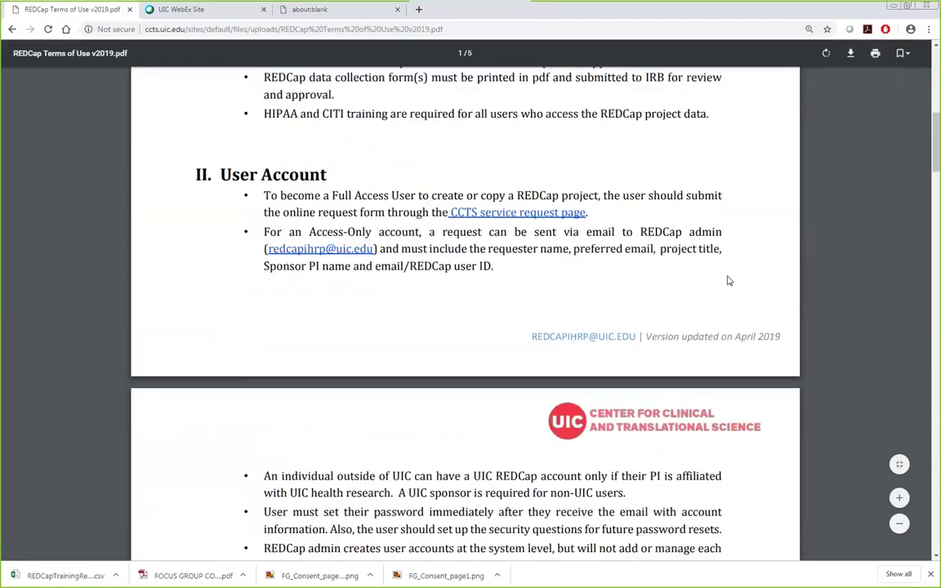
scroll(729, 282, "up", 10)
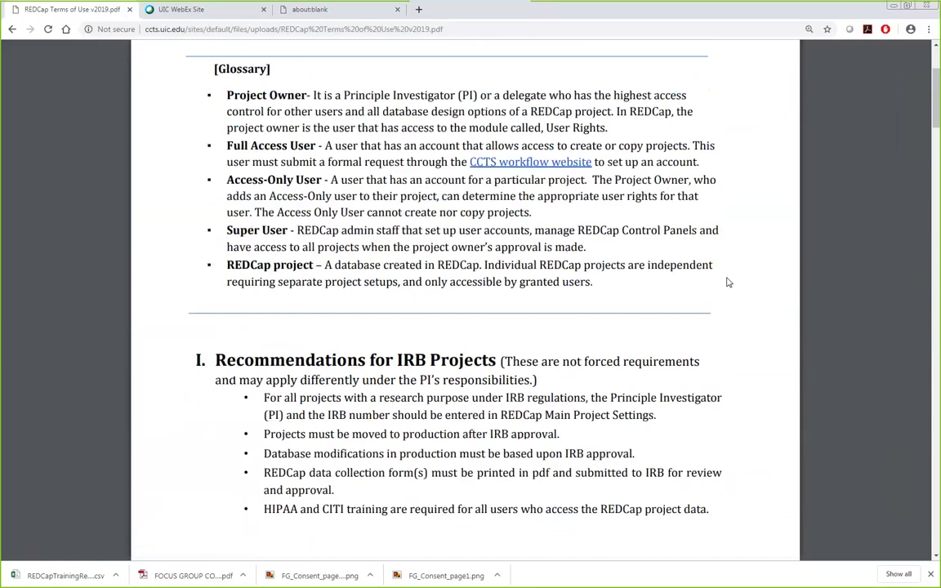
scroll(728, 282, "down", 10)
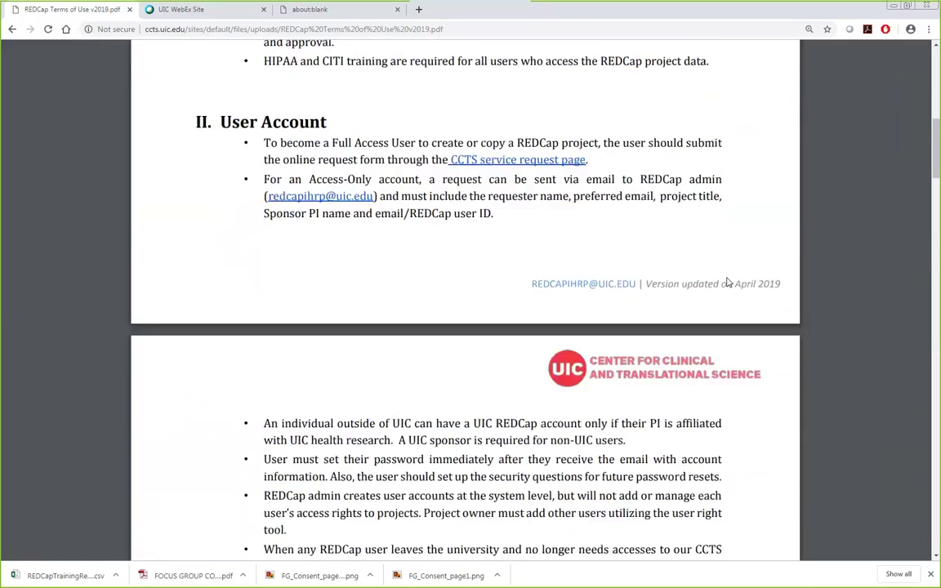
scroll(728, 282, "down", 20)
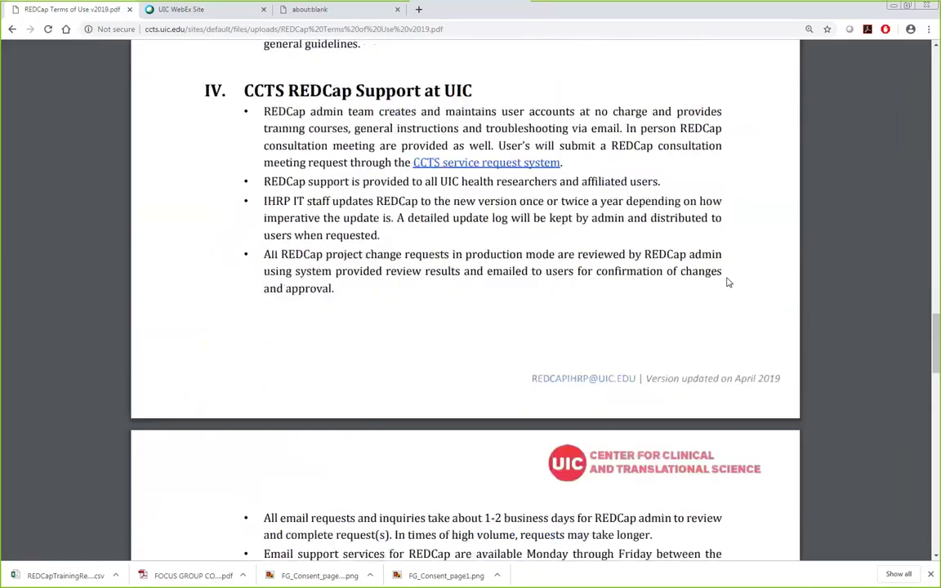
scroll(728, 282, "down", 3)
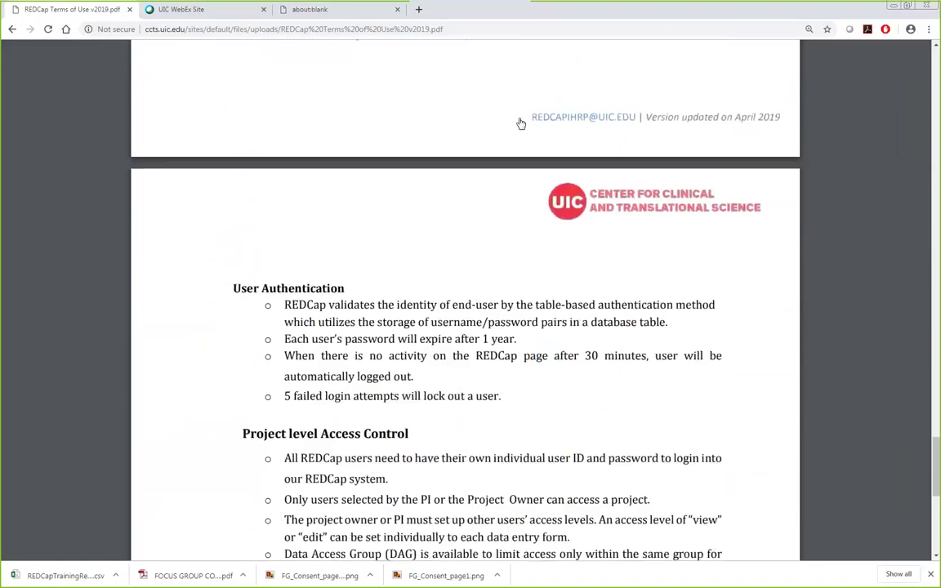
left_click(11, 30)
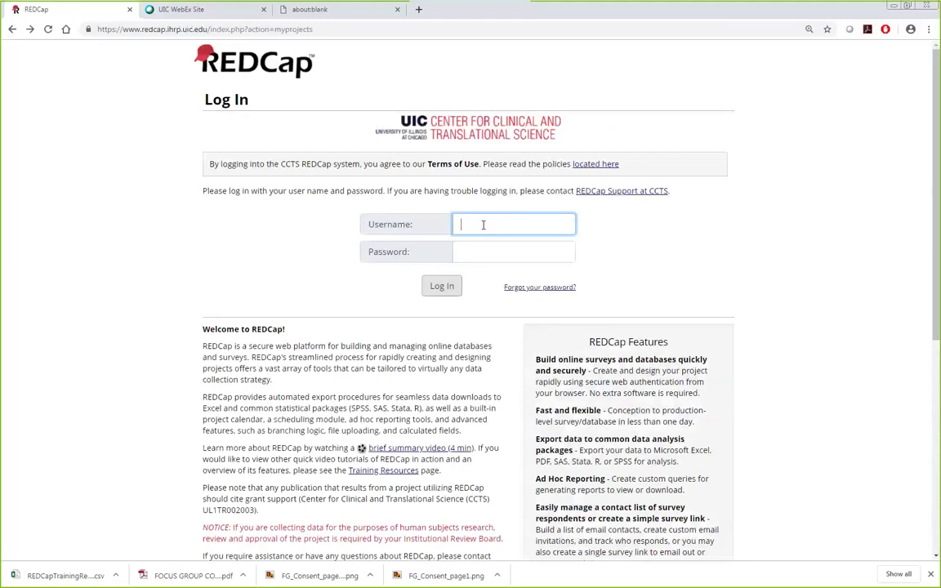
Step: Log in with the account username and password and view the My Projects list
type("hkim788")
key("Tab")
type("•••••••••••")
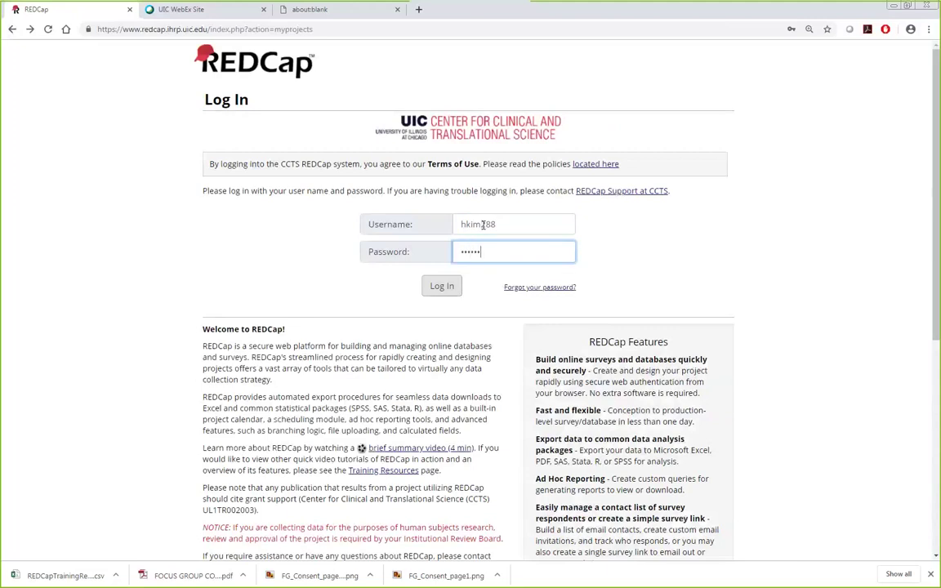
key("Return")
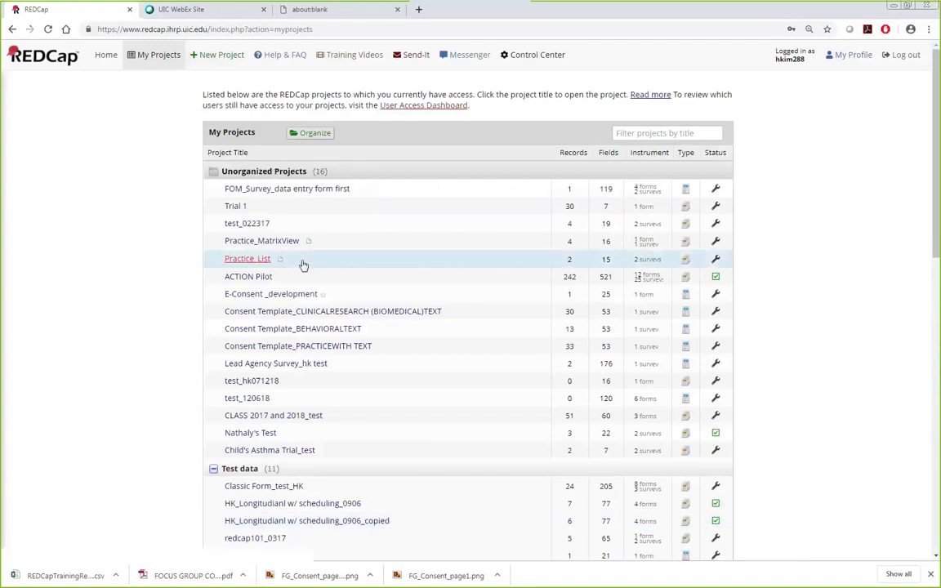
scroll(311, 452, "down", 3)
scroll(332, 446, "up", 3)
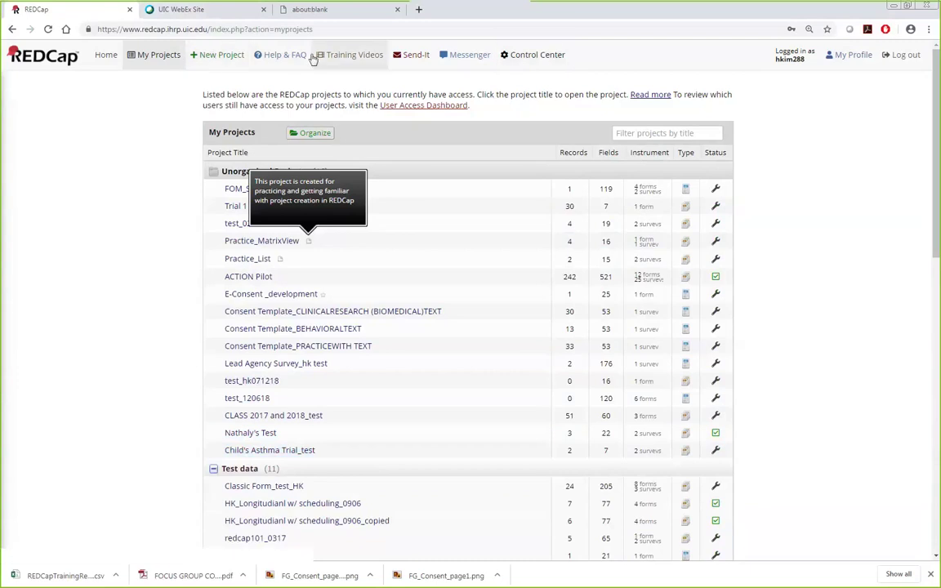
Step: Start a new project and review the Example Project Forms slide in PowerPoint
left_click(219, 61)
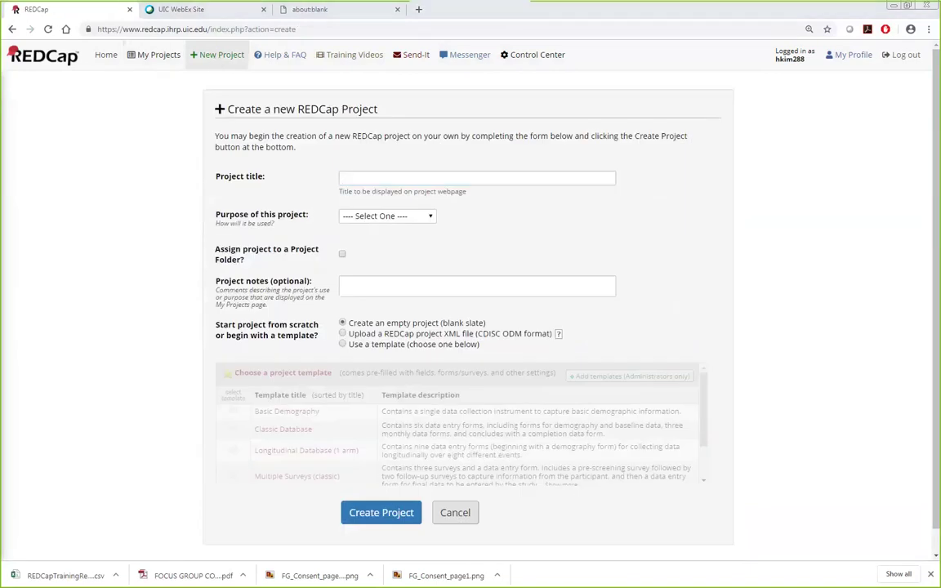
key("alt+Tab")
left_click(71, 321)
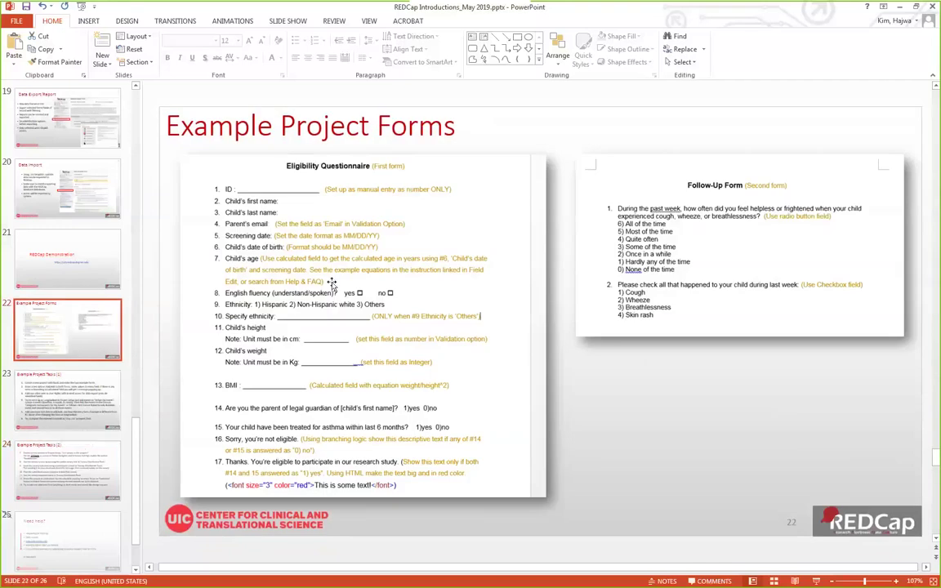
key("alt+Tab")
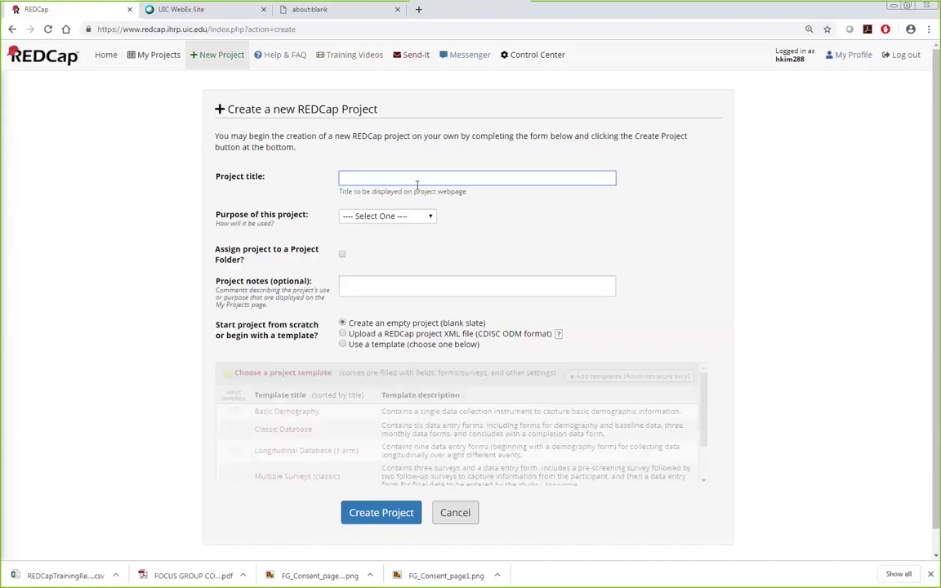
key("alt+Tab")
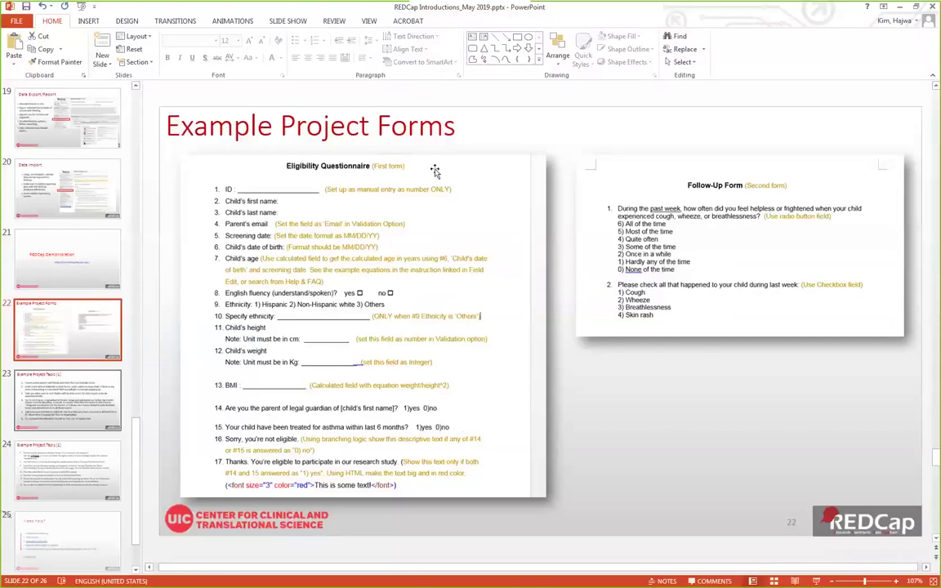
key("alt+Tab")
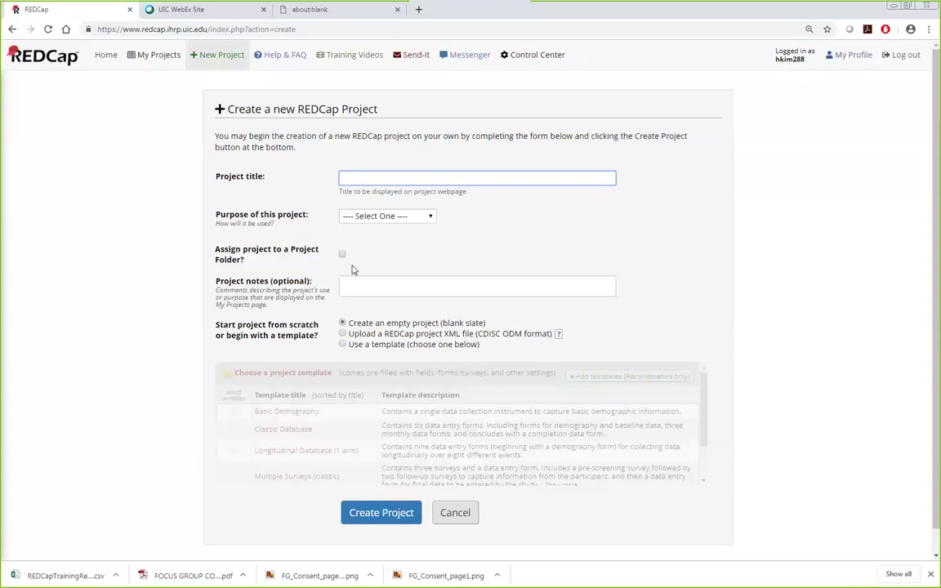
Step: Enter 'Children Asthma Study' as the project title
type("A")
key("BackSpace")
type("CH")
key("BackSpace")
type("hildren Asthma Study")
Step: Set the project purpose to Practice / Just for fun instead of Research
left_click(360, 217)
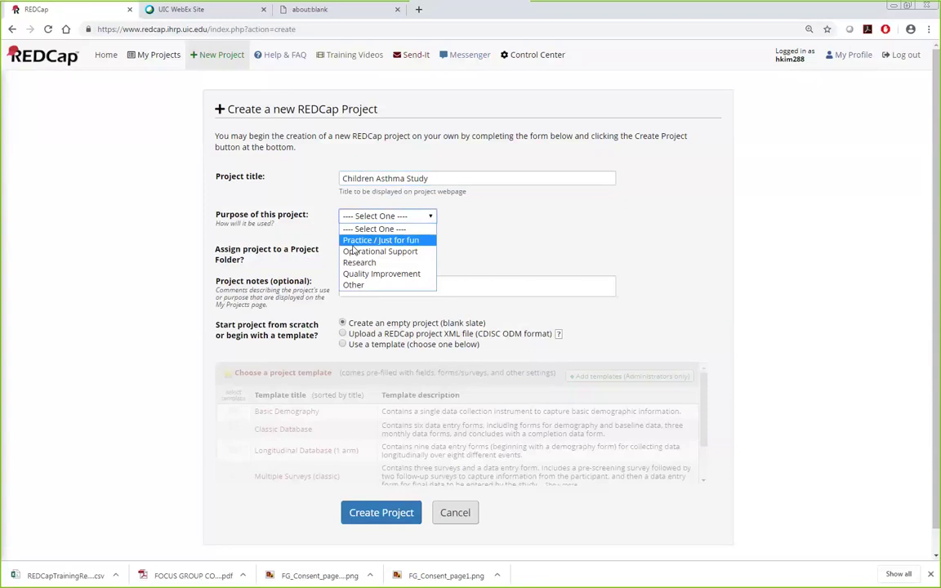
left_click(383, 264)
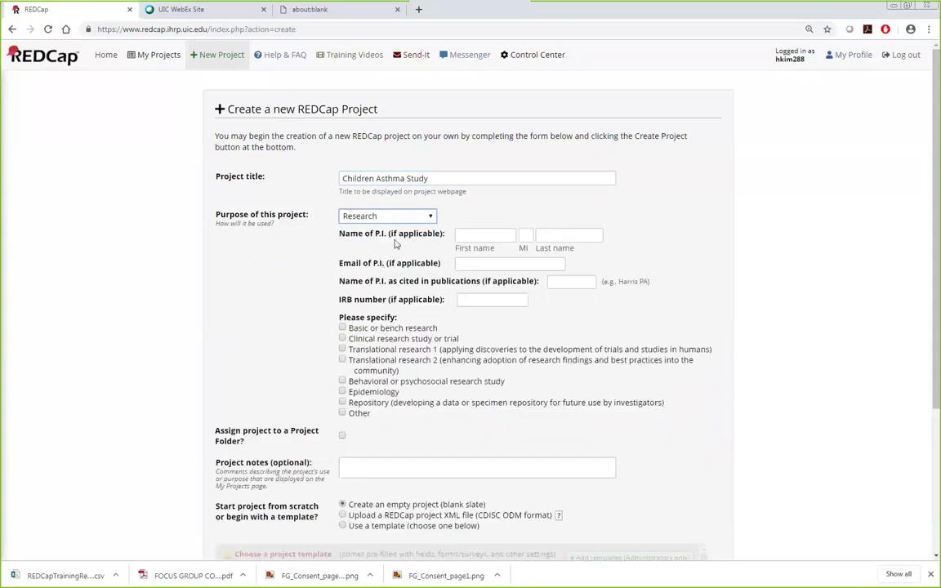
left_click(482, 301)
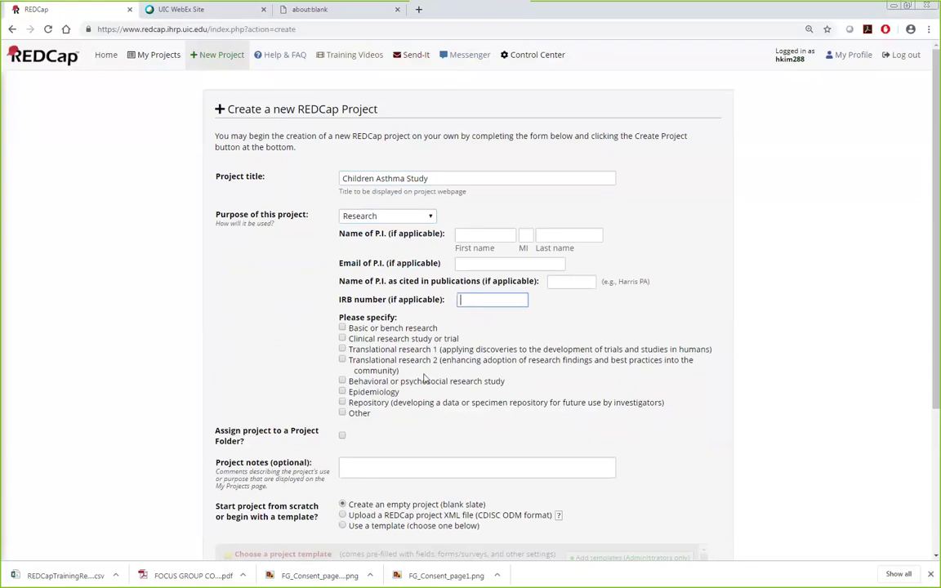
left_click(388, 216)
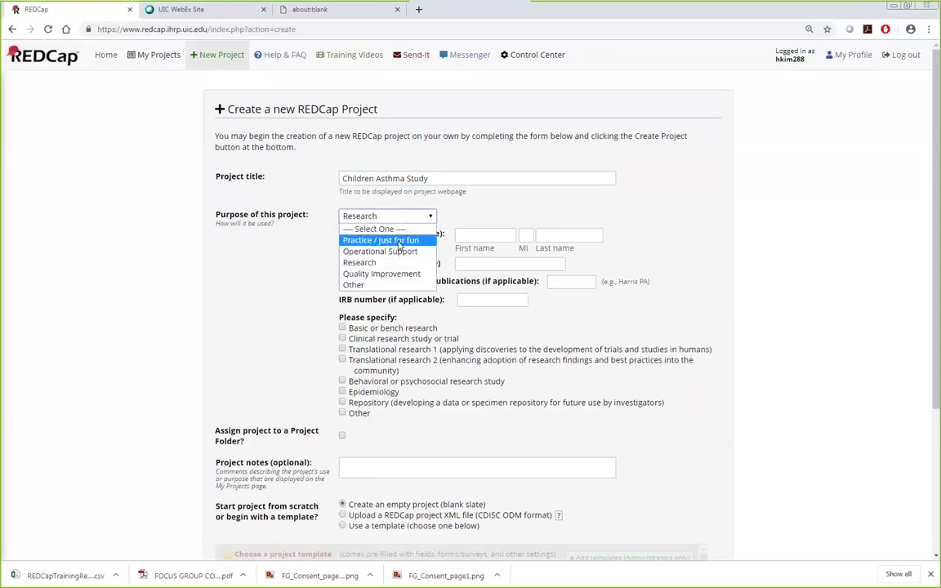
left_click(381, 240)
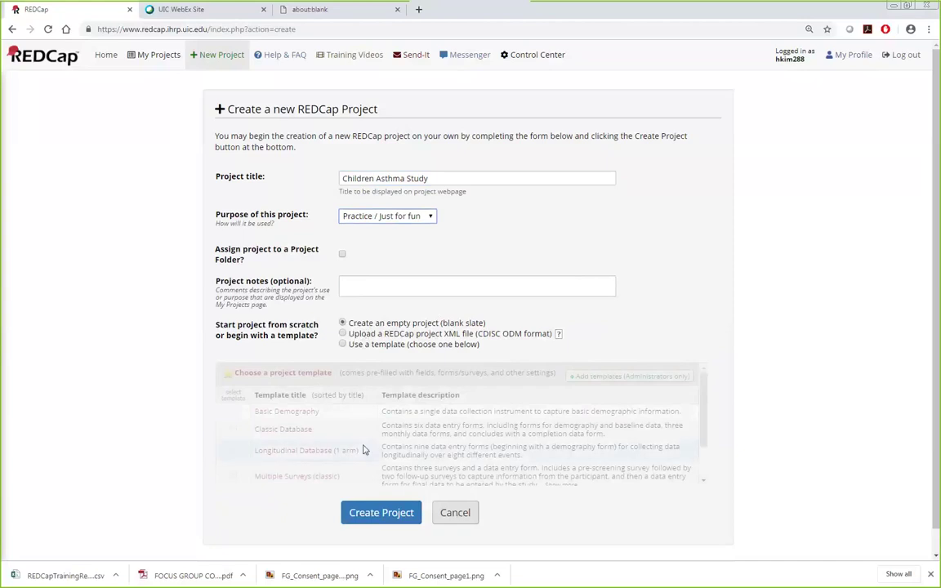
Step: Keep 'Create an empty project' selected and submit the project for creation
left_click(343, 344)
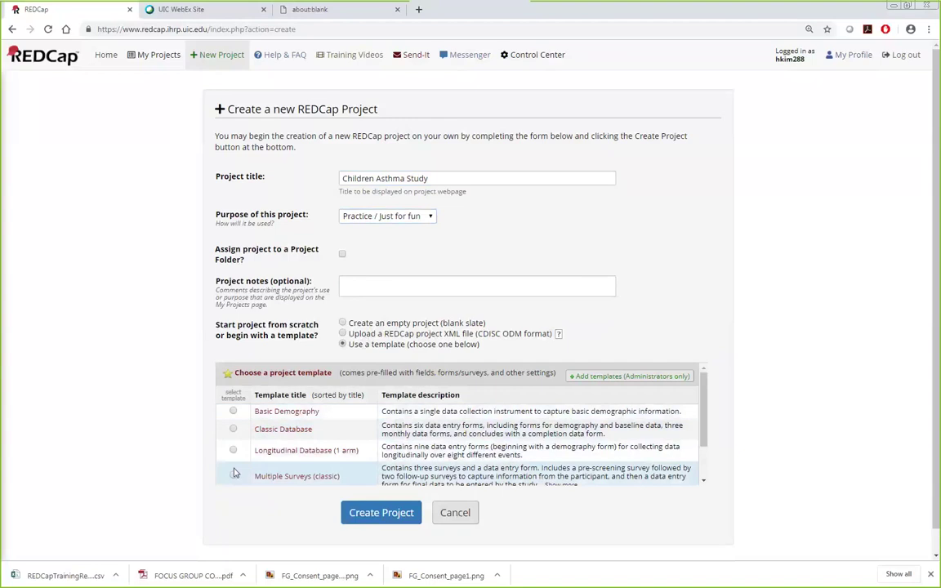
left_click(343, 323)
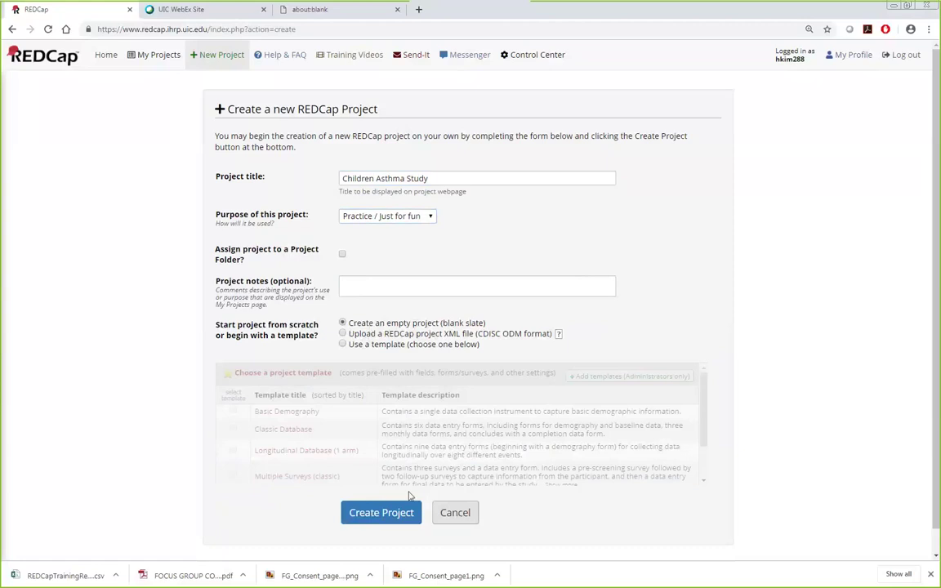
left_click(401, 521)
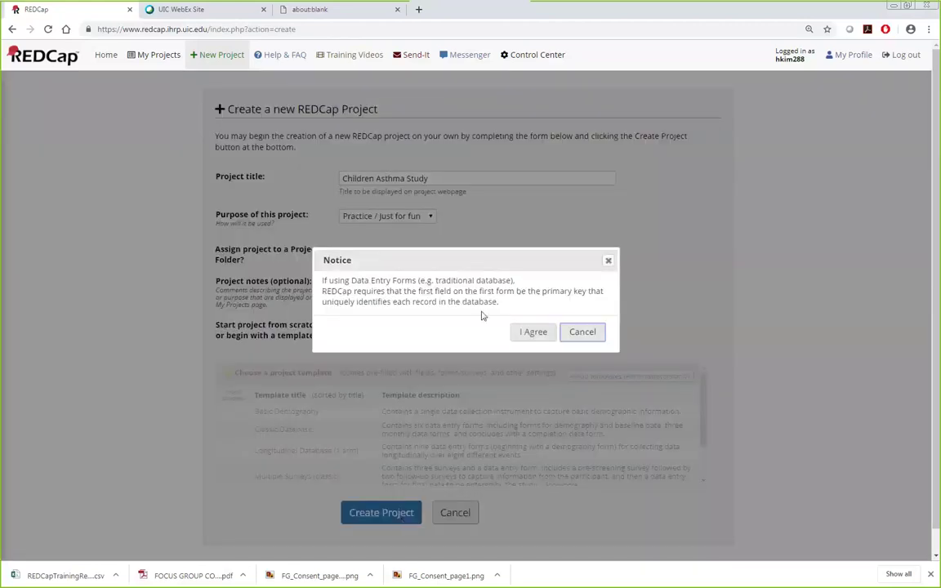
Step: Agree to the primary-key notice and go to the Online Designer for Children Asthma Study
left_click(538, 332)
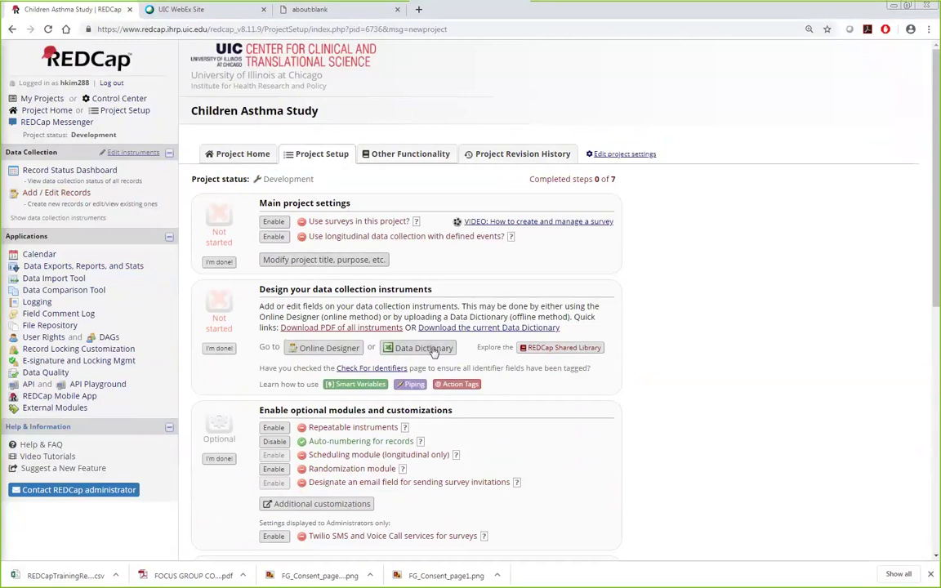
left_click(321, 349)
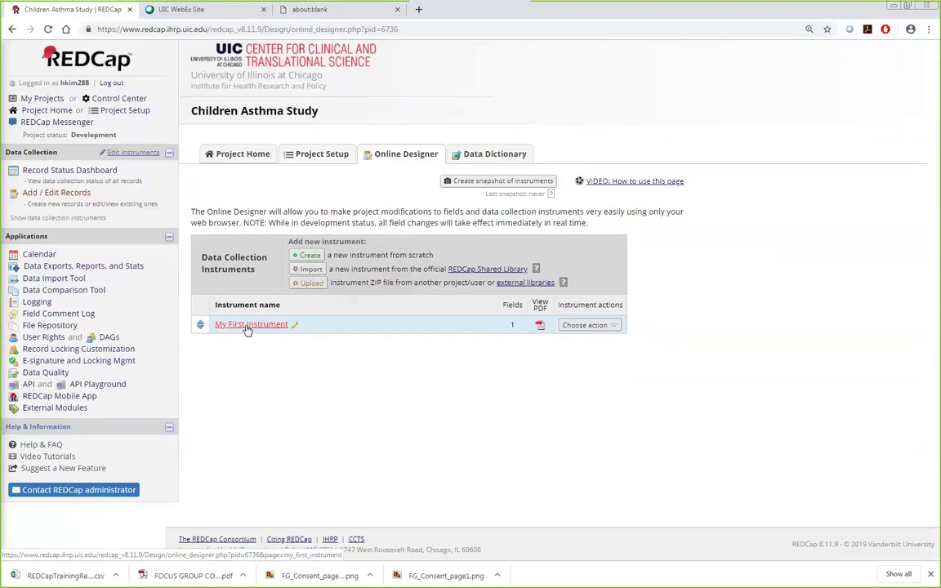
Step: Open My First Instrument and scroll to its Record ID field
left_click(246, 326)
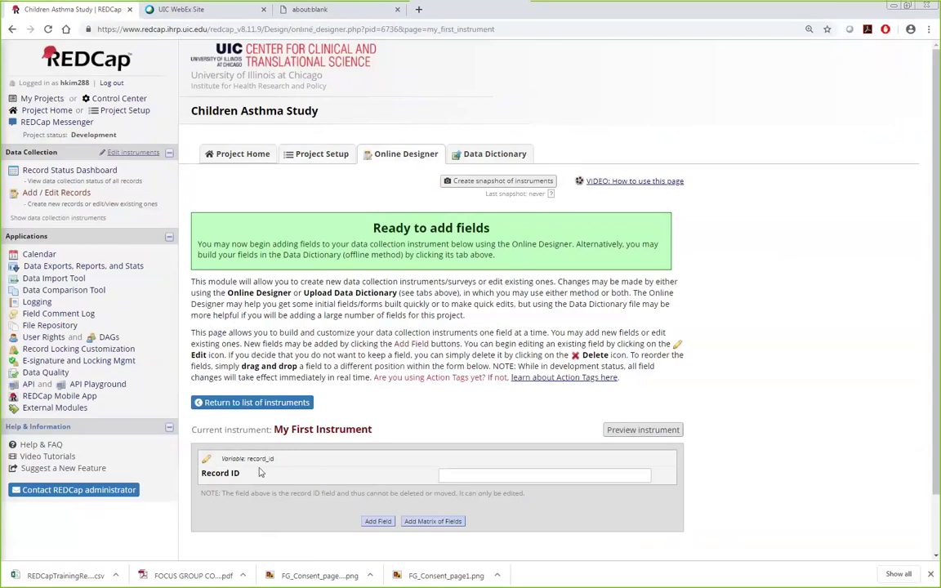
scroll(277, 470, "down", 1)
scroll(278, 457, "down", 2)
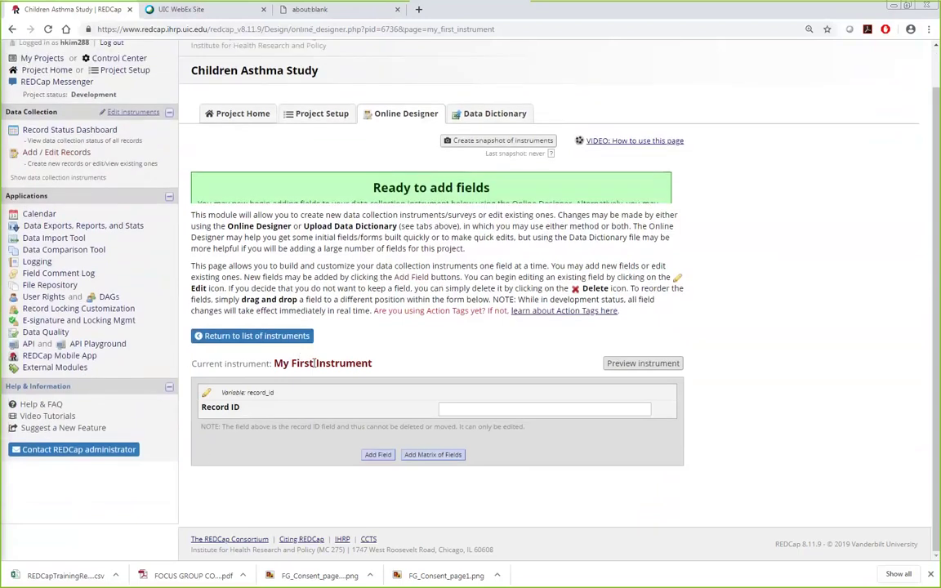
Step: Change the Record ID field's label to 'participant ID'
left_click(208, 391)
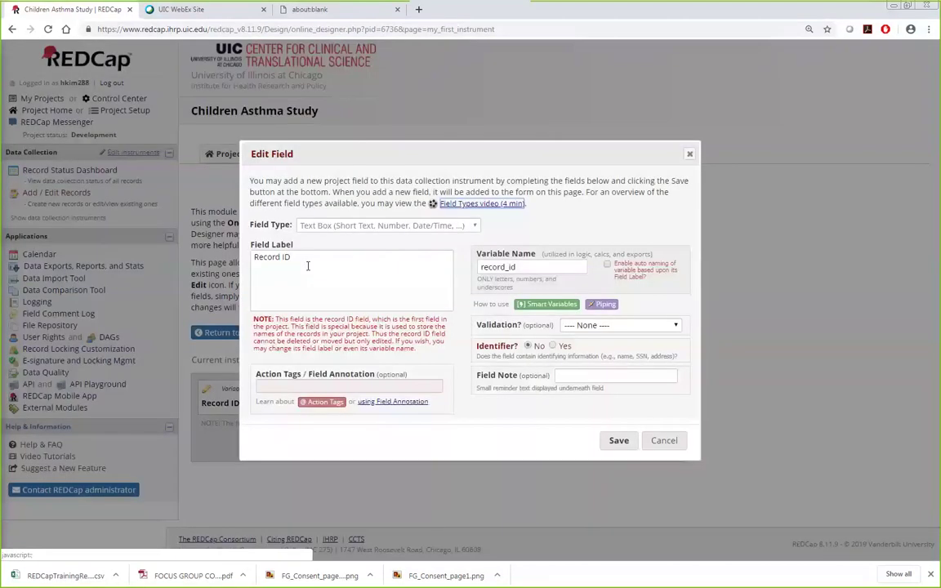
triple_click(308, 260)
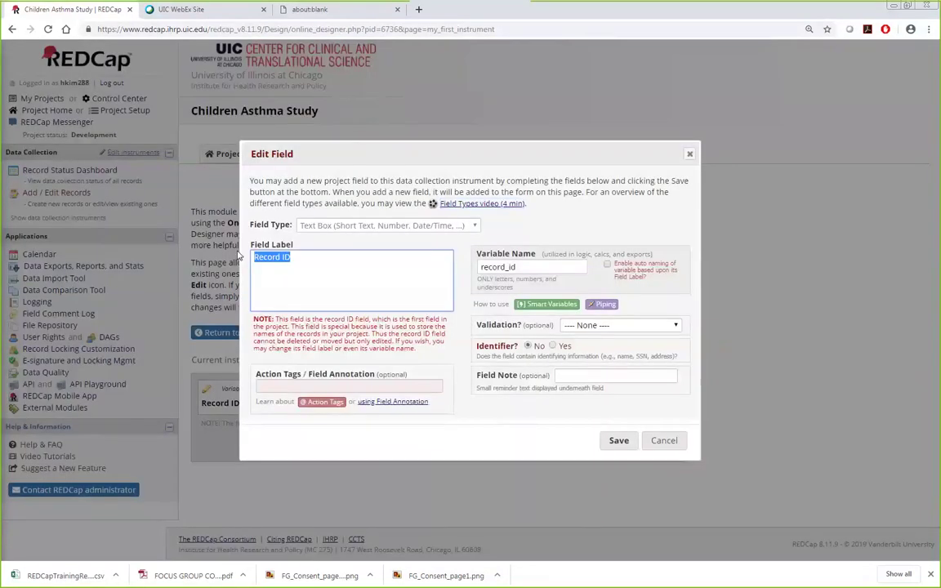
left_click(690, 155)
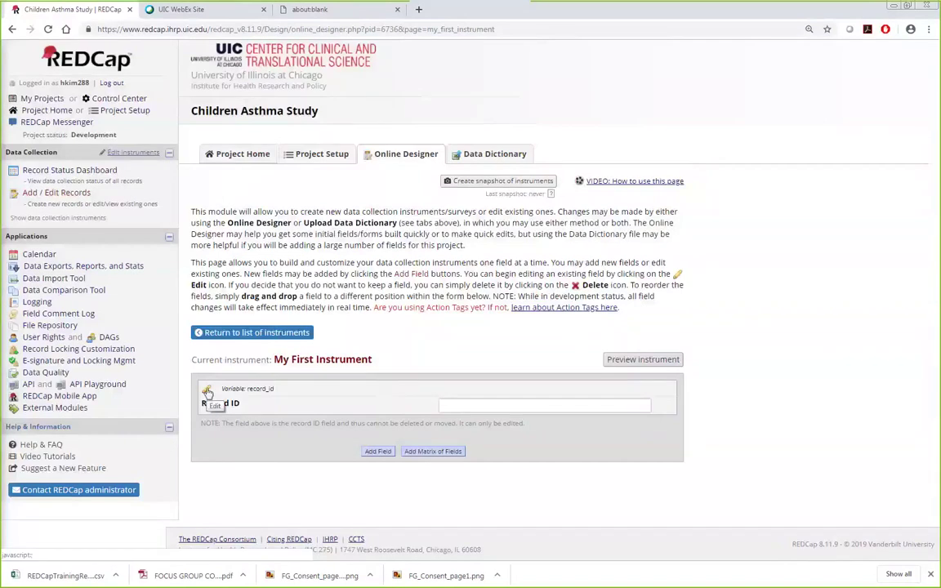
left_click(207, 391)
left_click(373, 283)
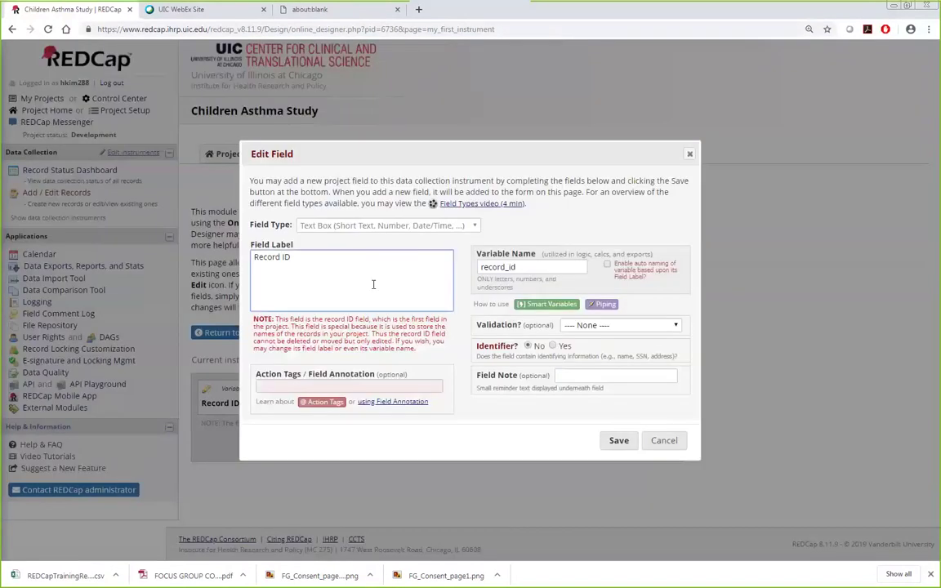
key("Left")
key("Left")
key("Left")
key("BackSpace")
key("BackSpace")
key("BackSpace")
key("BackSpace")
key("BackSpace")
key("BackSpace")
type("participant")
left_click(531, 267)
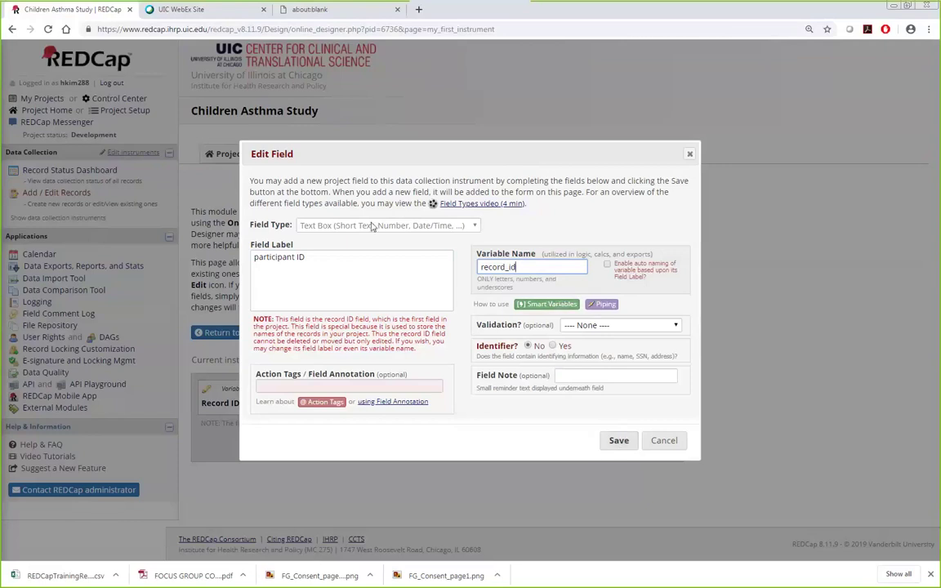
Step: Give the field Integer validation, mark it as an identifier, and save
left_click(614, 326)
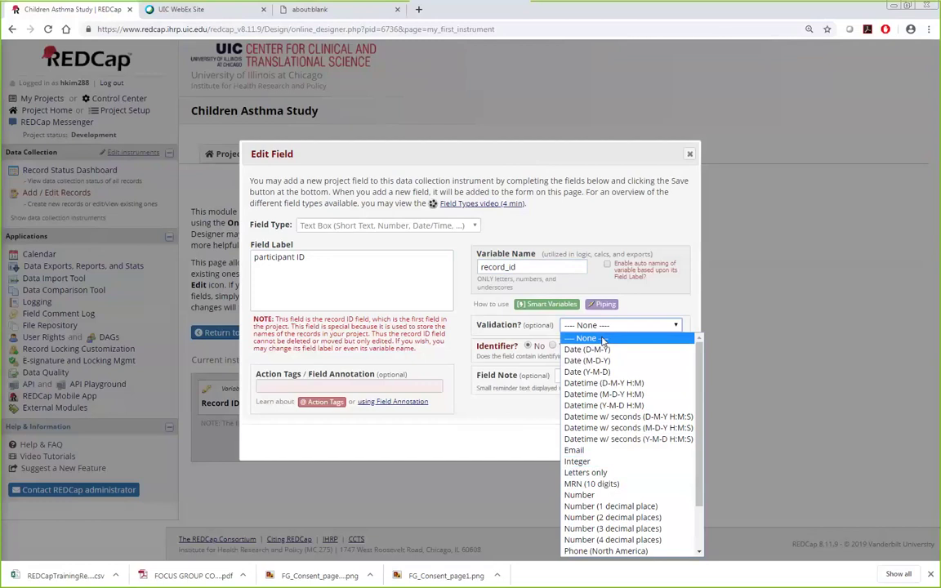
left_click(602, 463)
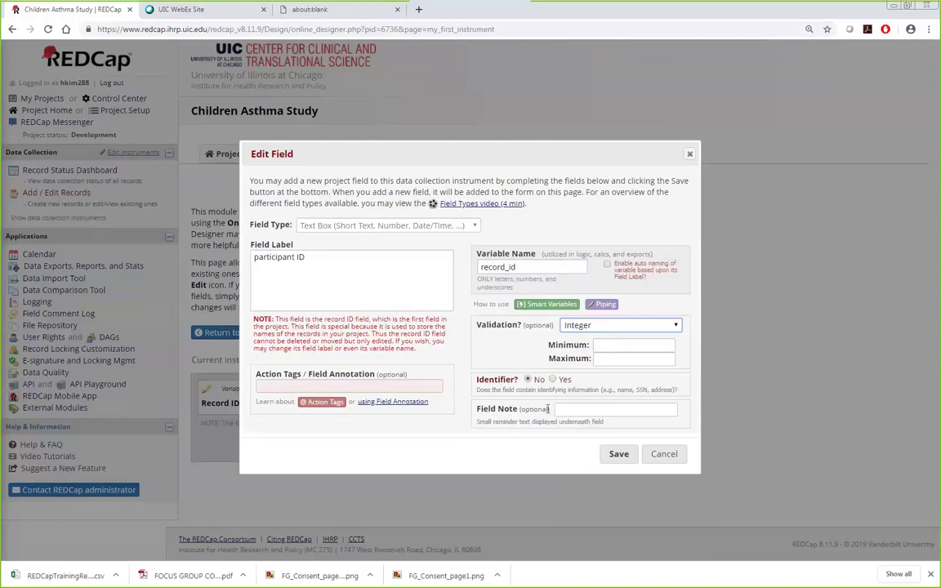
left_click(554, 380)
left_click(621, 454)
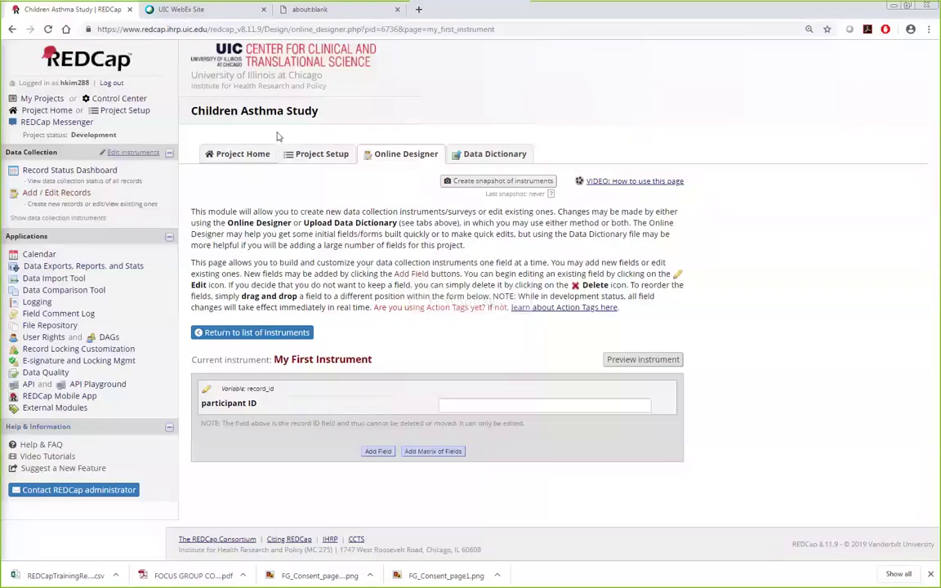
Step: Disable auto-numbering for records on the Project Setup page
left_click(319, 154)
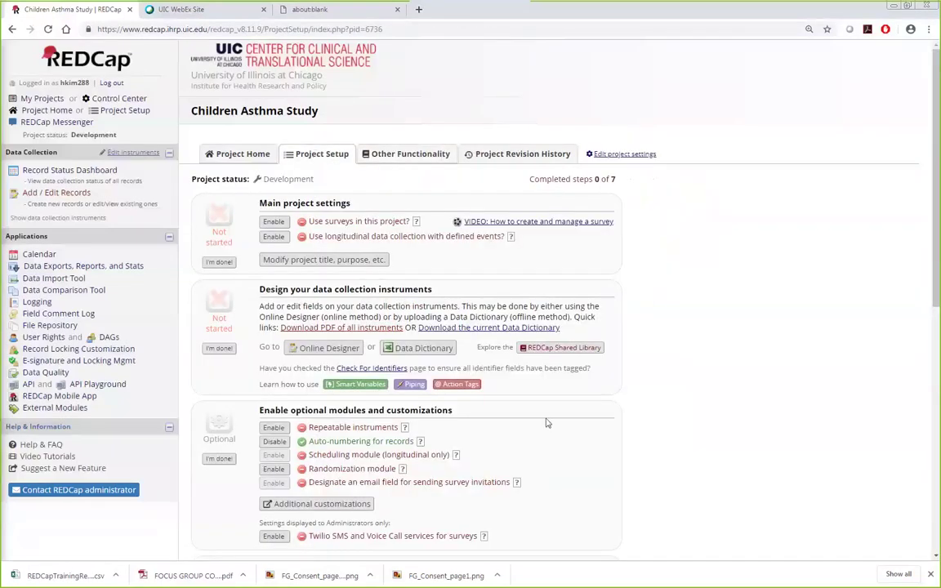
scroll(548, 422, "down", 3)
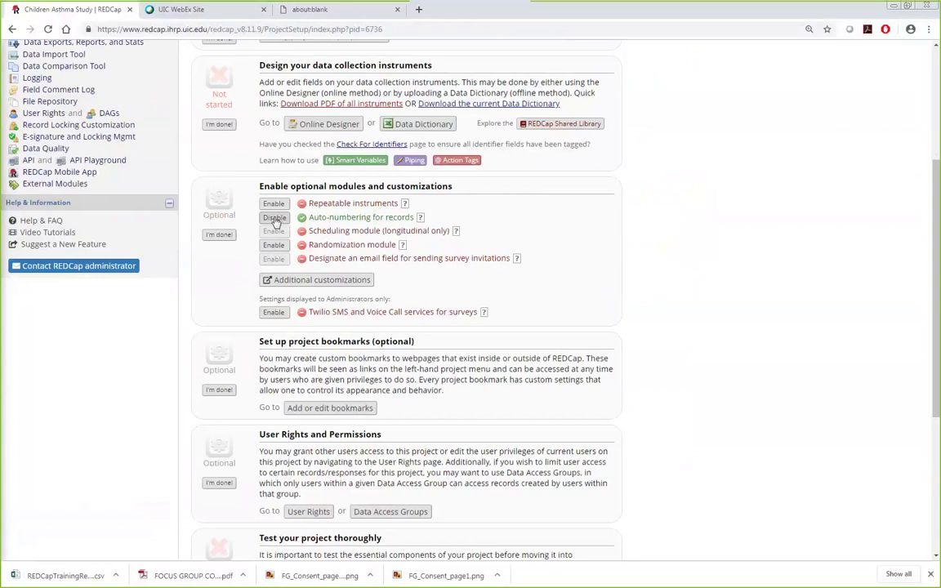
left_click(274, 219)
Step: Return to the Online Designer and open My First Instrument
scroll(743, 310, "up", 1)
scroll(748, 320, "up", 2)
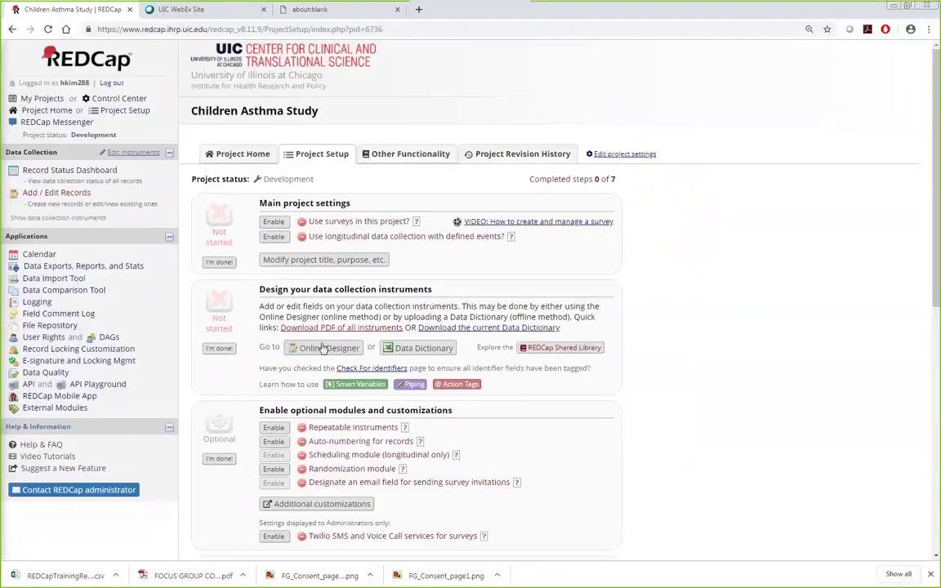
left_click(277, 344)
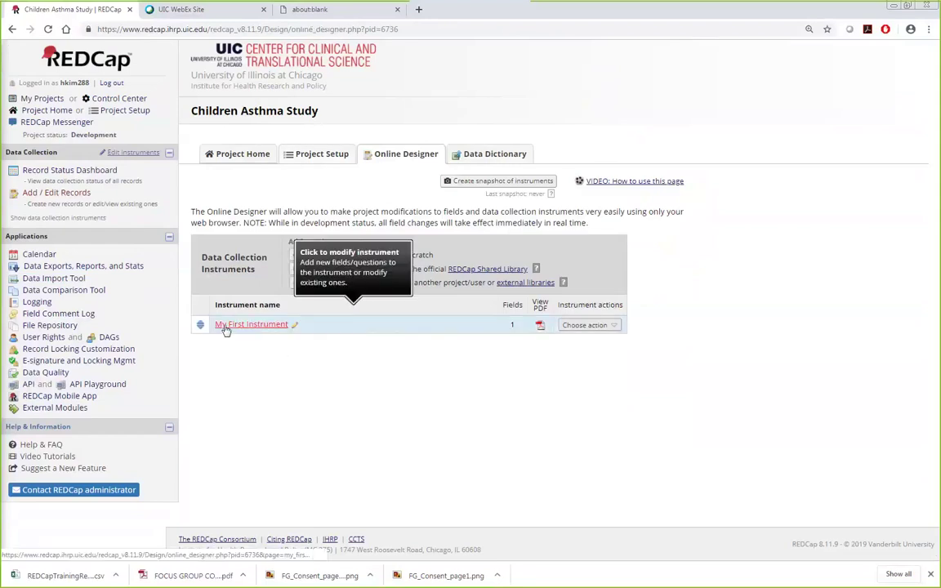
left_click(610, 325)
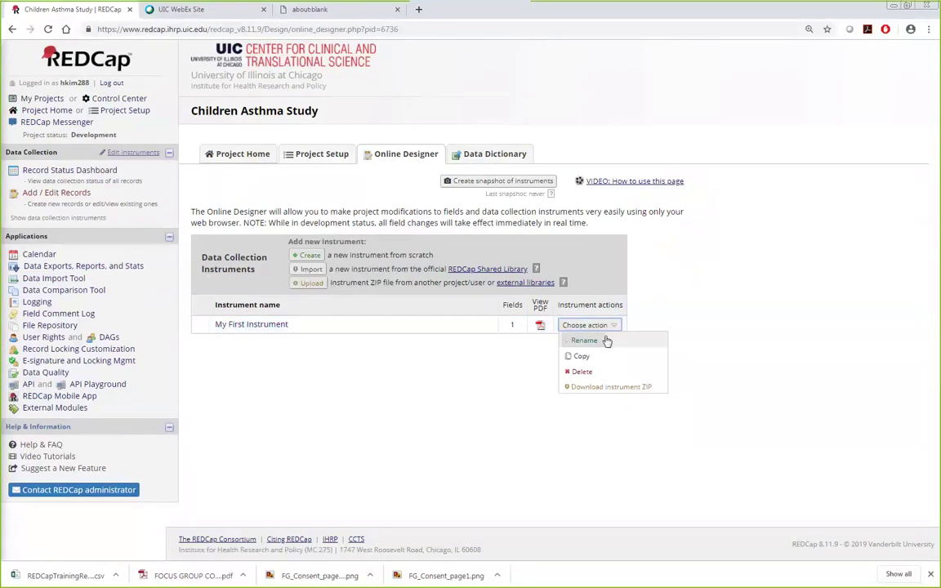
left_click(284, 326)
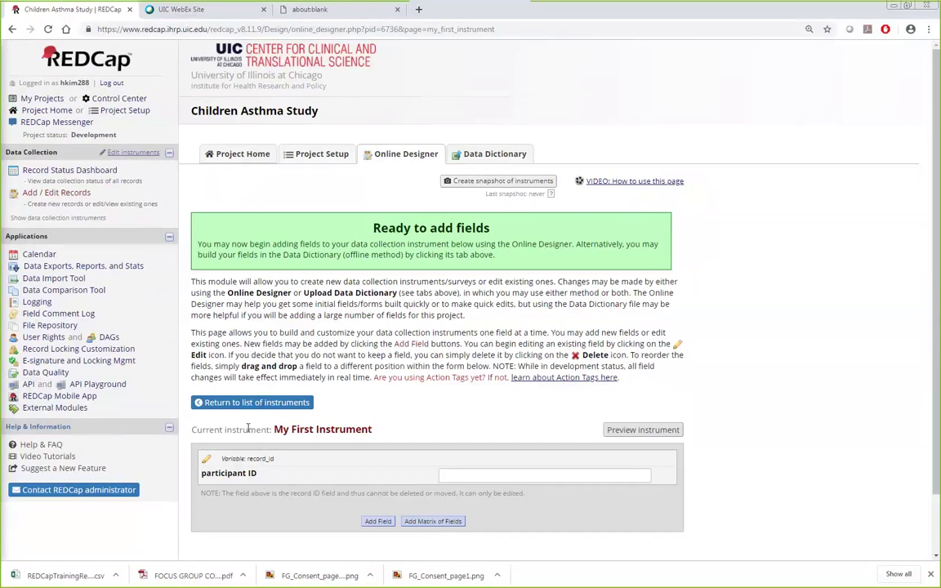
Step: Rename My First Instrument to 'Eligibility Questionnaire' and save the name
scroll(278, 347, "down", 1)
left_click(213, 337)
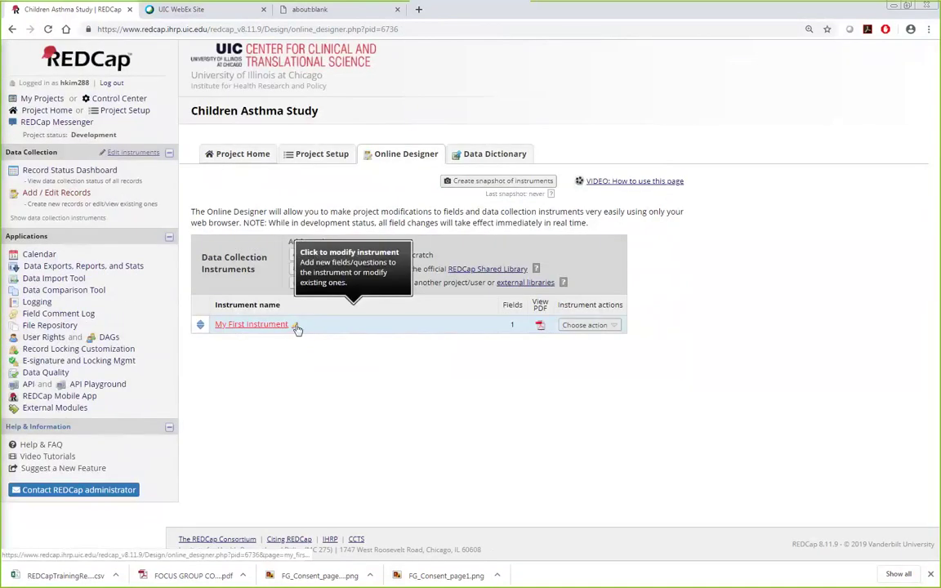
left_click(295, 327)
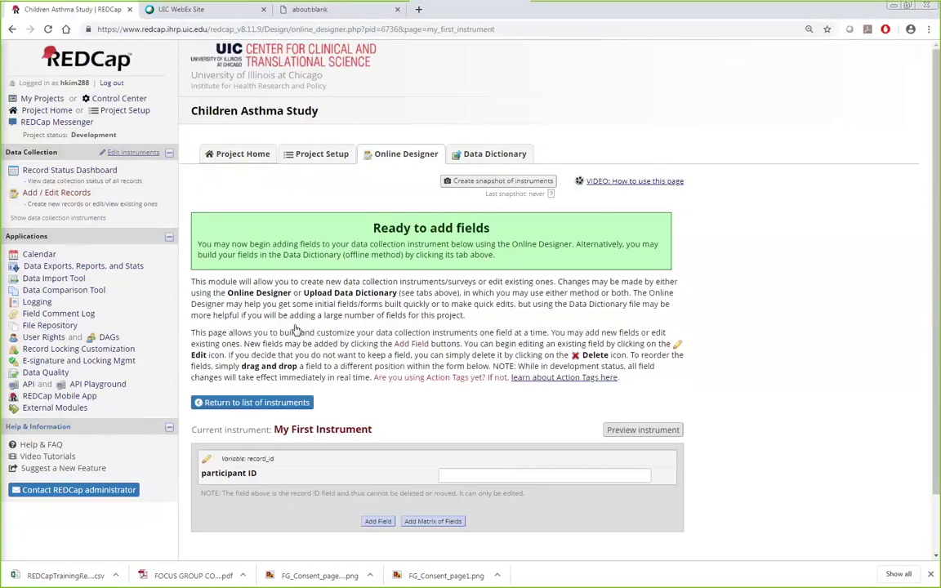
key("alt+Left")
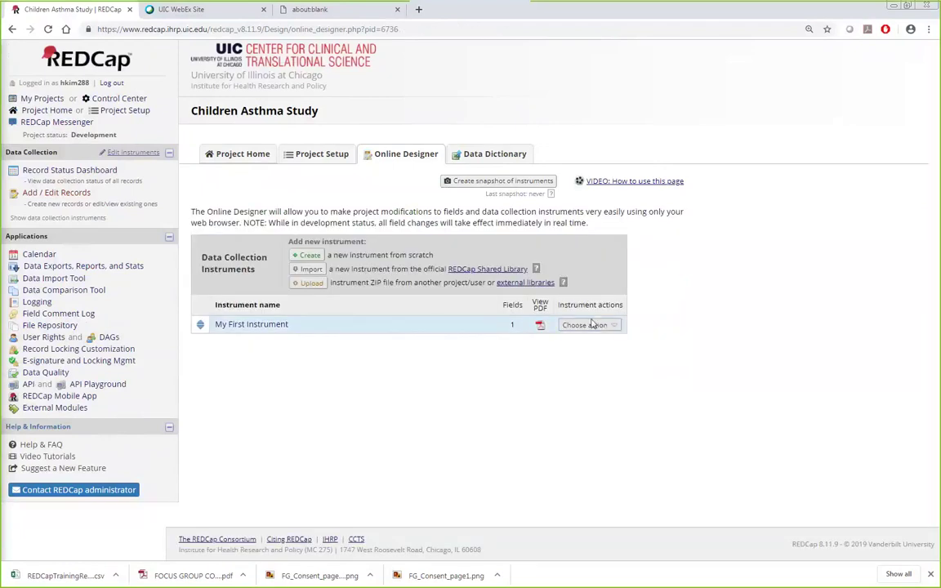
left_click(607, 325)
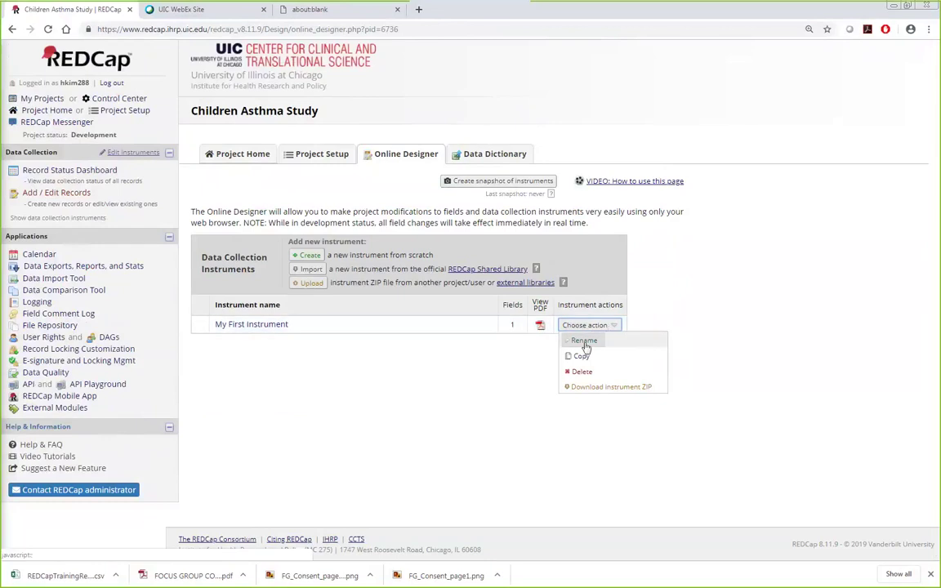
left_click(585, 346)
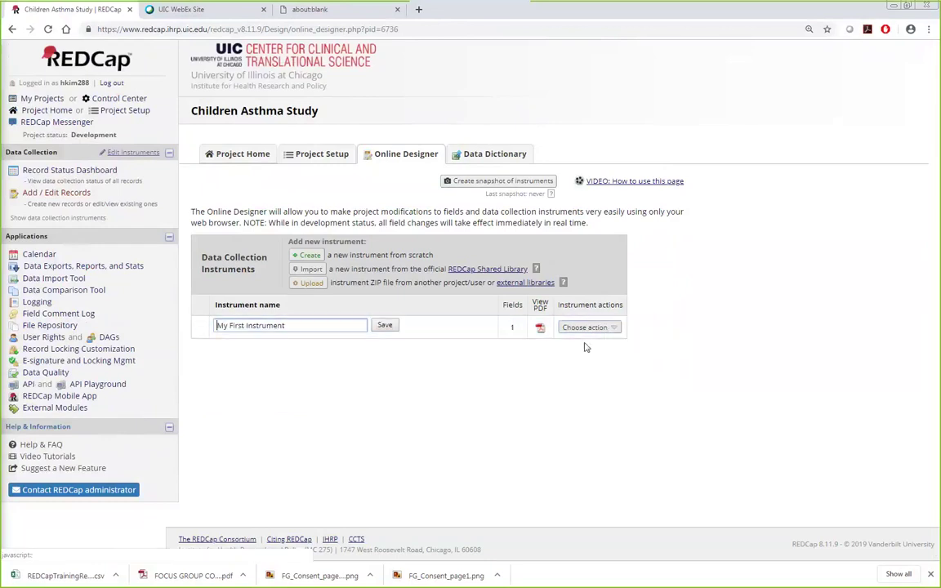
left_click_drag(315, 328, 160, 327)
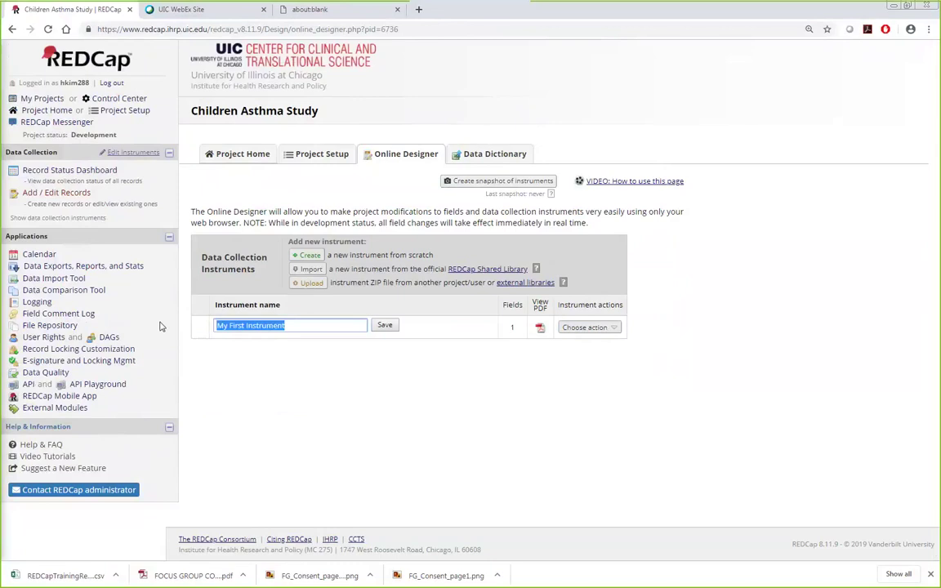
type("Eligibility")
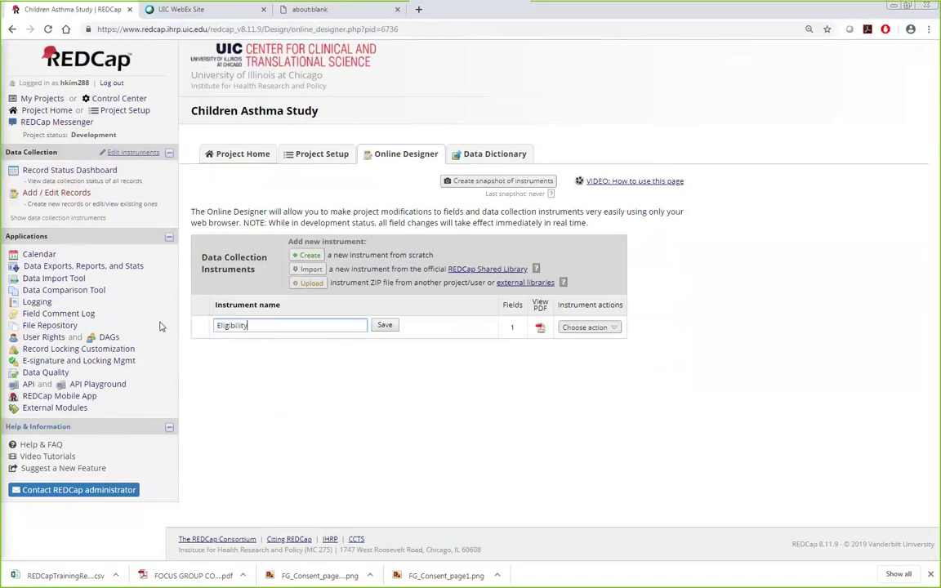
type(" Questionnaire")
left_click(380, 325)
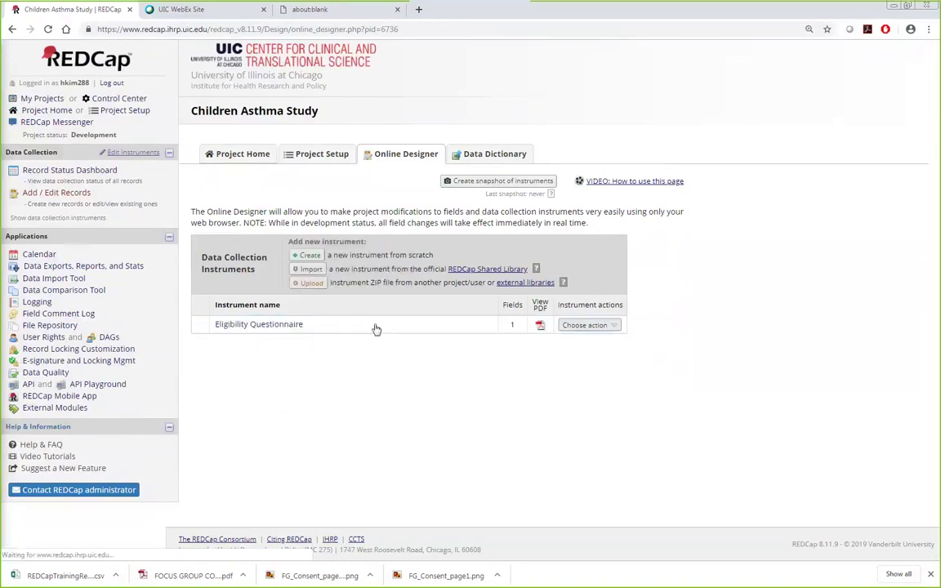
Step: Open the Eligibility Questionnaire and switch over to the PowerPoint slides
left_click(264, 325)
scroll(264, 326, "down", 2)
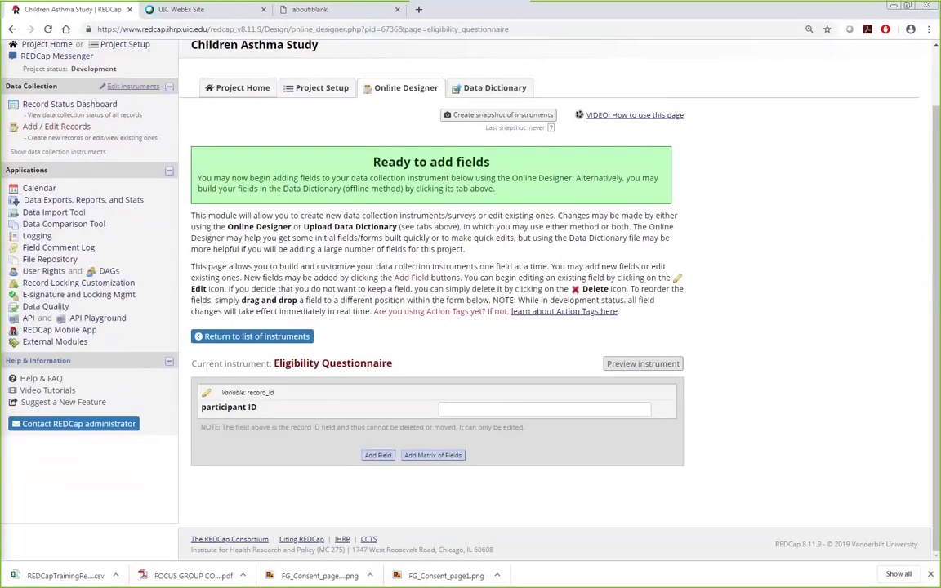
key("alt+Tab")
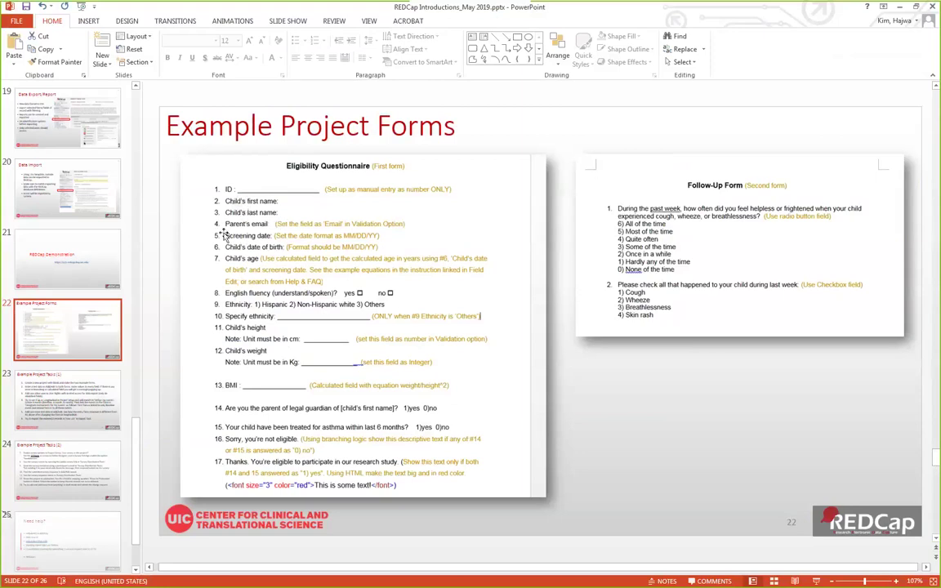
key("alt+Tab")
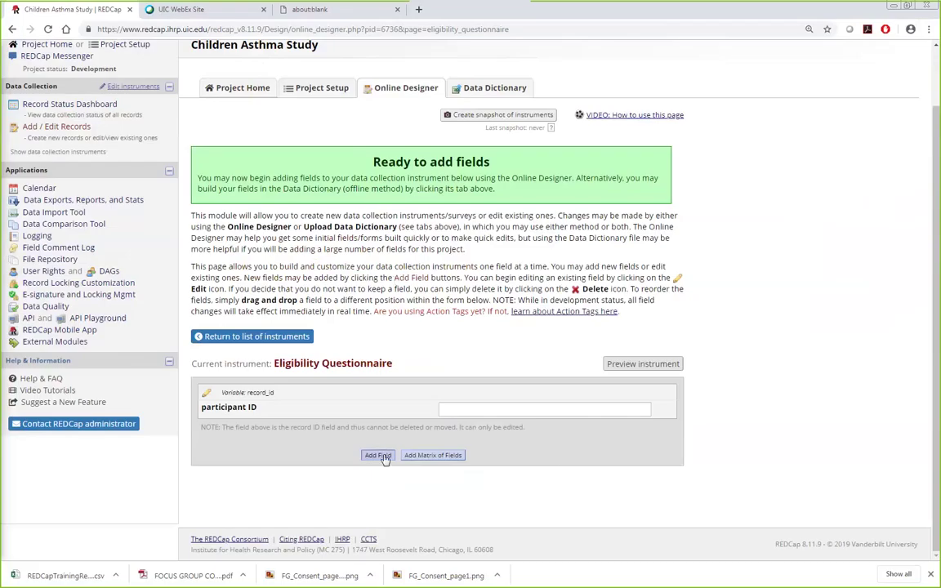
Step: Add a new text box field labelled "Child's First name"
left_click(378, 455)
left_click(354, 186)
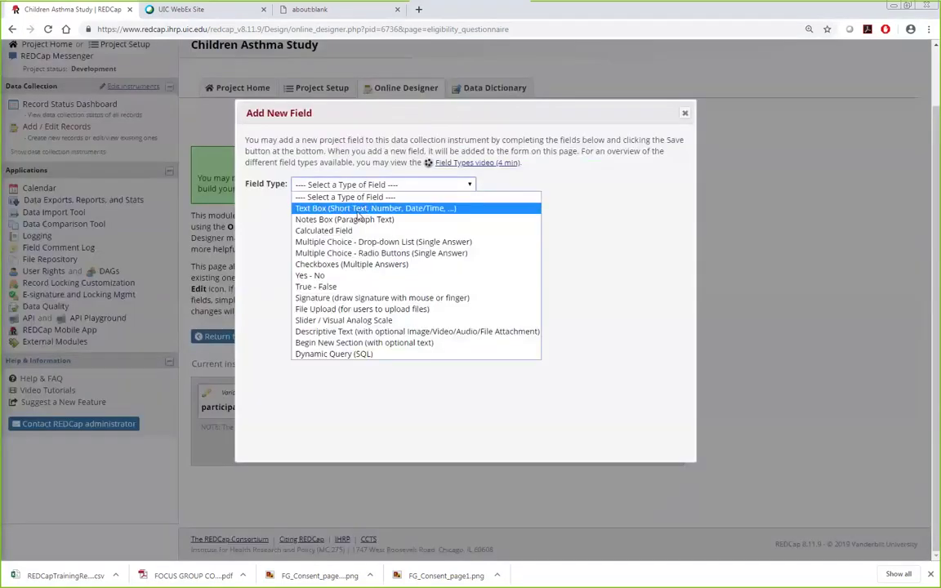
left_click(361, 208)
type("Child's First name")
scroll(333, 237, "up", 1)
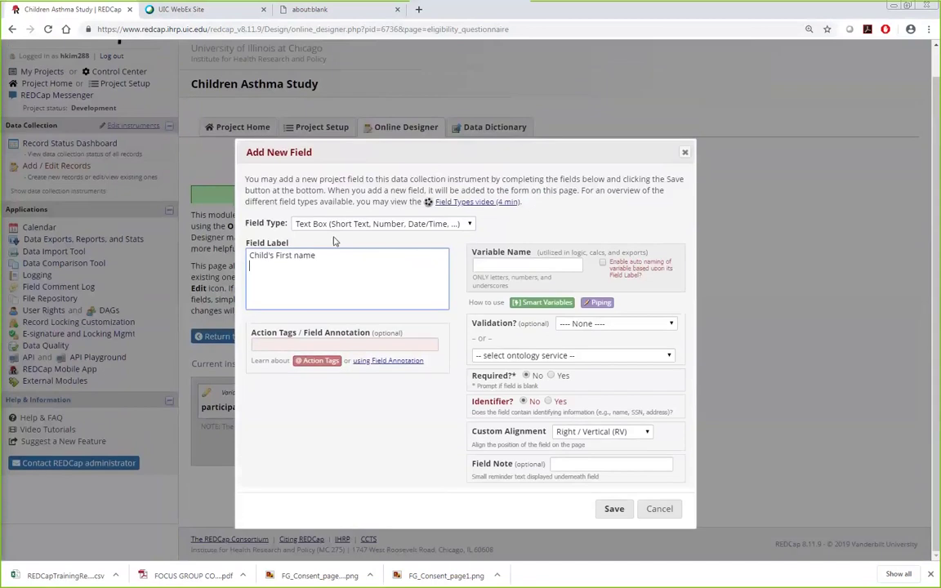
key("Return")
type("Please ente")
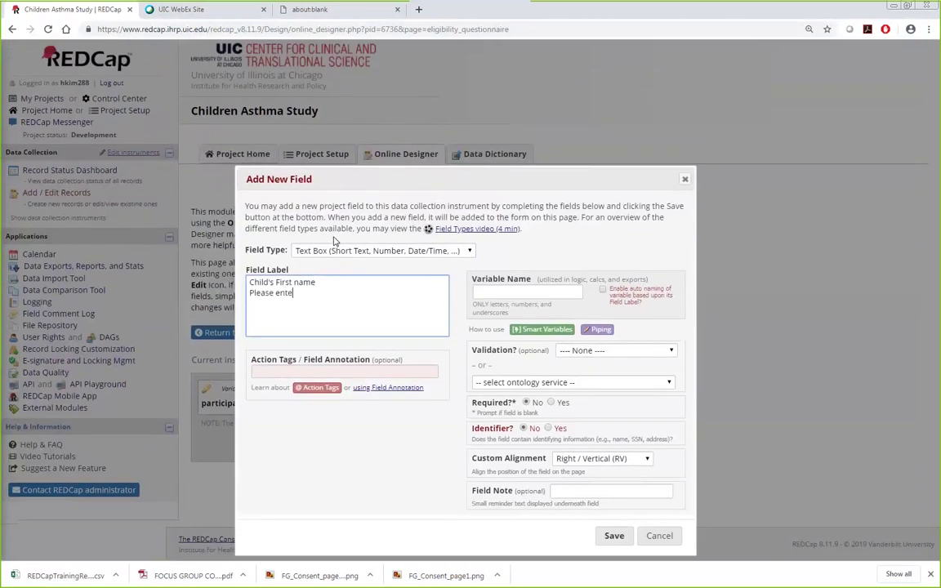
key("BackSpace")
key("BackSpace")
key("BackSpace")
key("BackSpace")
key("BackSpace")
key("BackSpace")
key("BackSpace")
key("BackSpace")
key("BackSpace")
key("BackSpace")
key("BackSpace")
key("BackSpace")
key("BackSpace")
triple_click(388, 283)
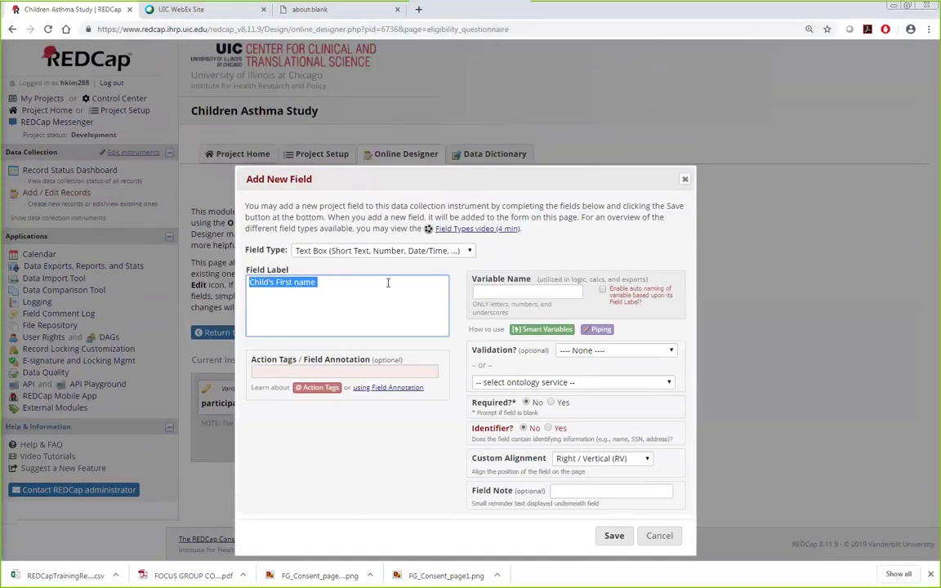
left_click(388, 283)
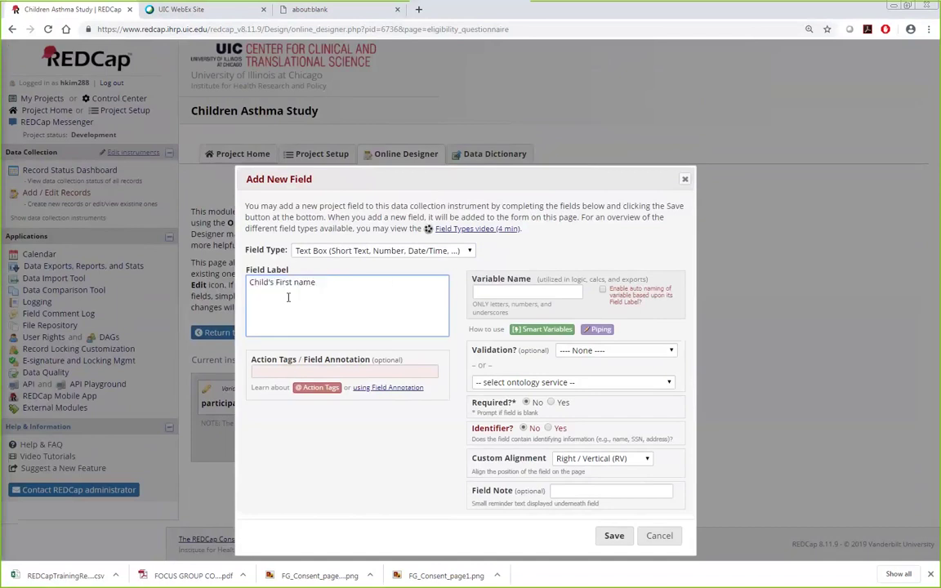
Step: Enable automatic variable naming and set the variable name to firstname
left_click(498, 291)
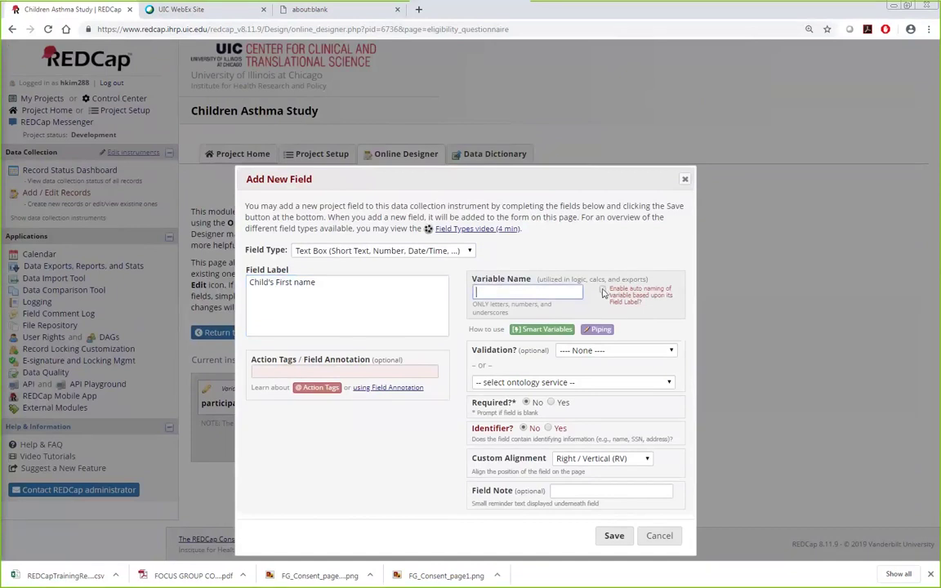
left_click(603, 291)
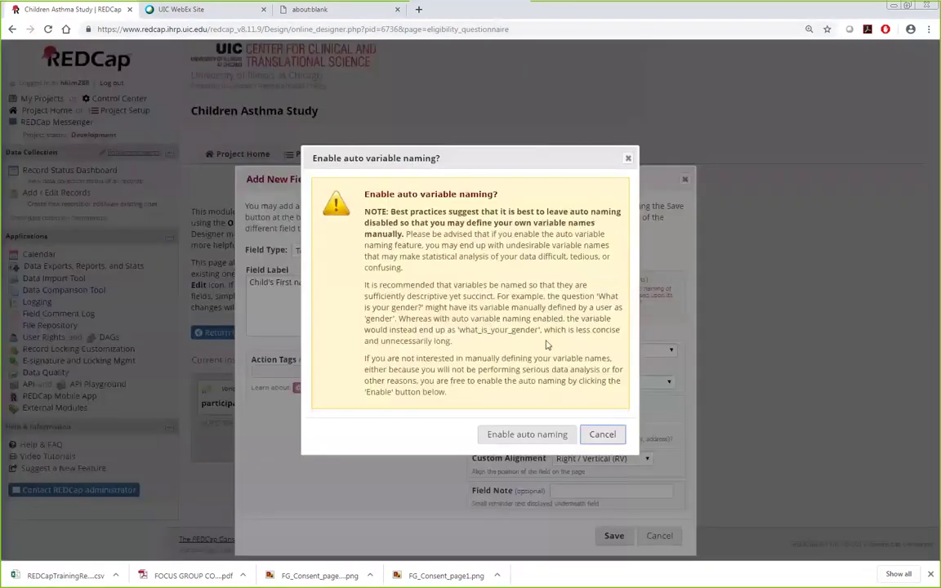
left_click(522, 435)
left_click_drag(248, 281, 326, 280)
left_click(546, 291)
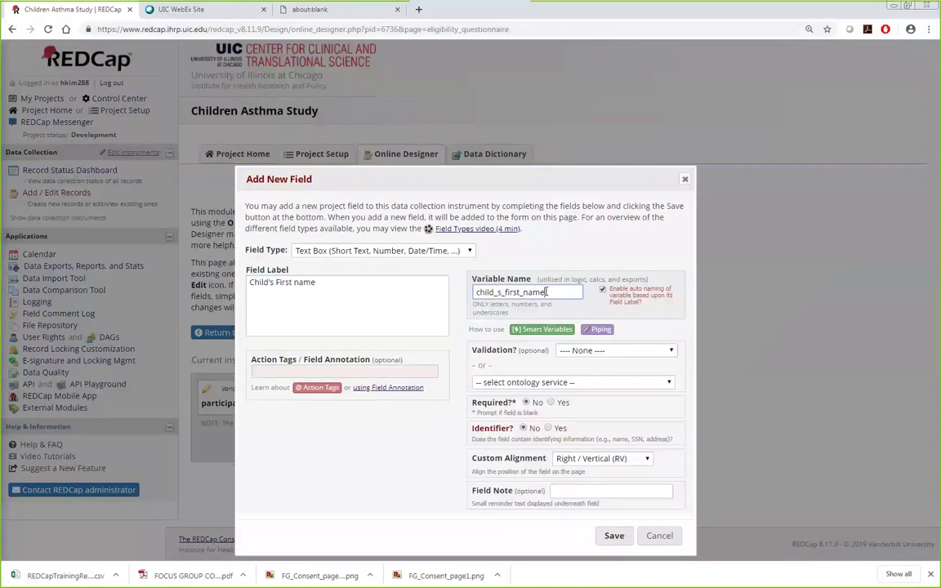
left_click_drag(546, 291, 403, 280)
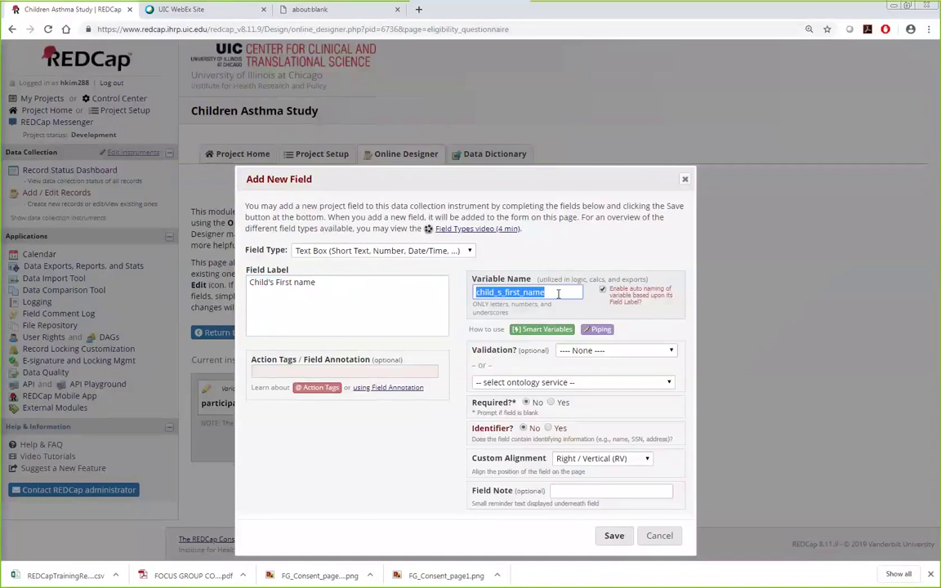
type("firstname")
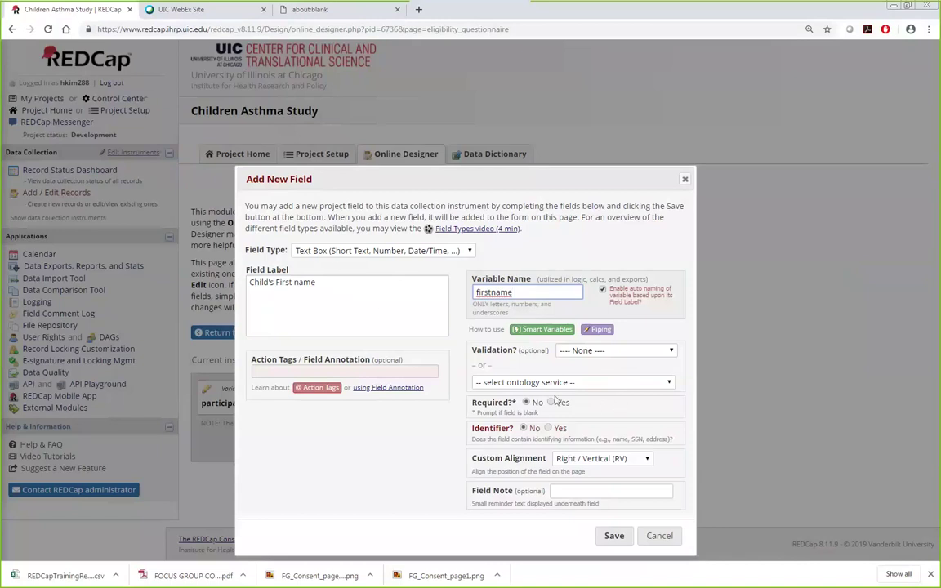
Step: Validate as letters only, make it required and an identifier, then save the field
left_click(631, 354)
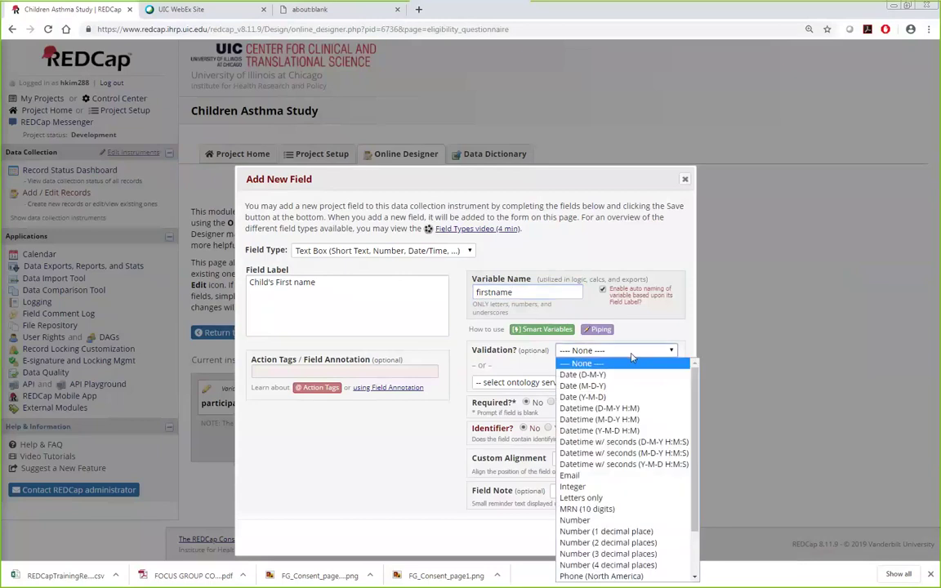
left_click(633, 498)
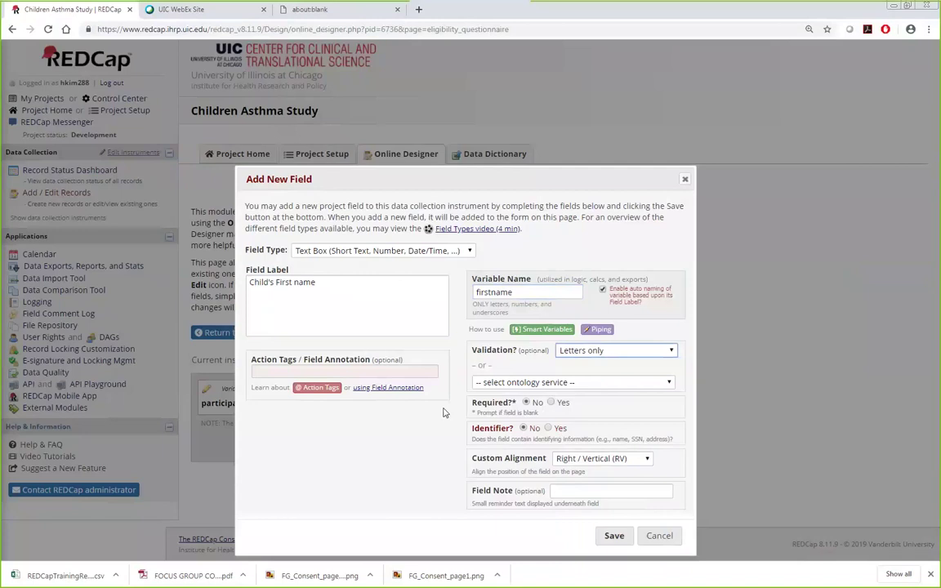
left_click(551, 402)
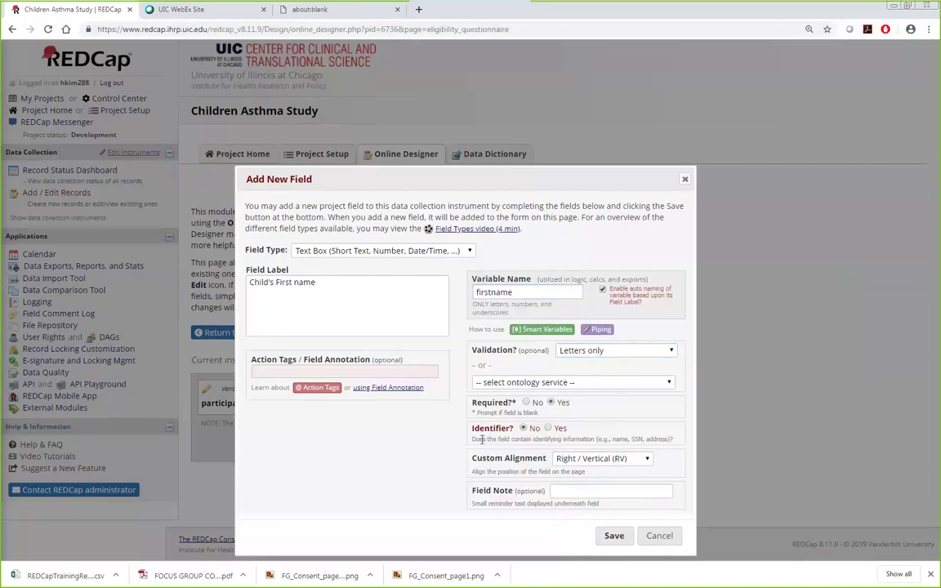
left_click(547, 427)
left_click(605, 541)
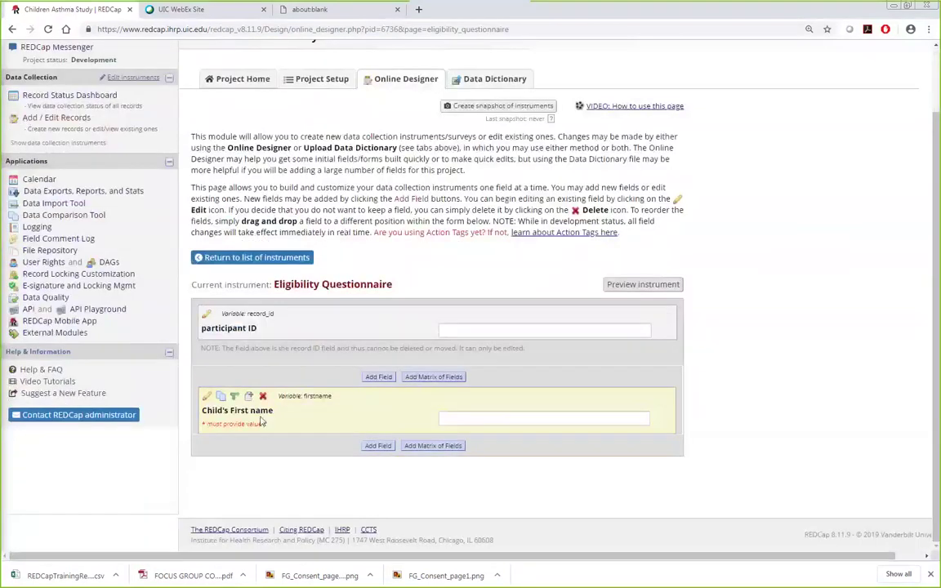
Step: Add a Child's last name field (variable lastname) with Letters only validation
left_click(377, 445)
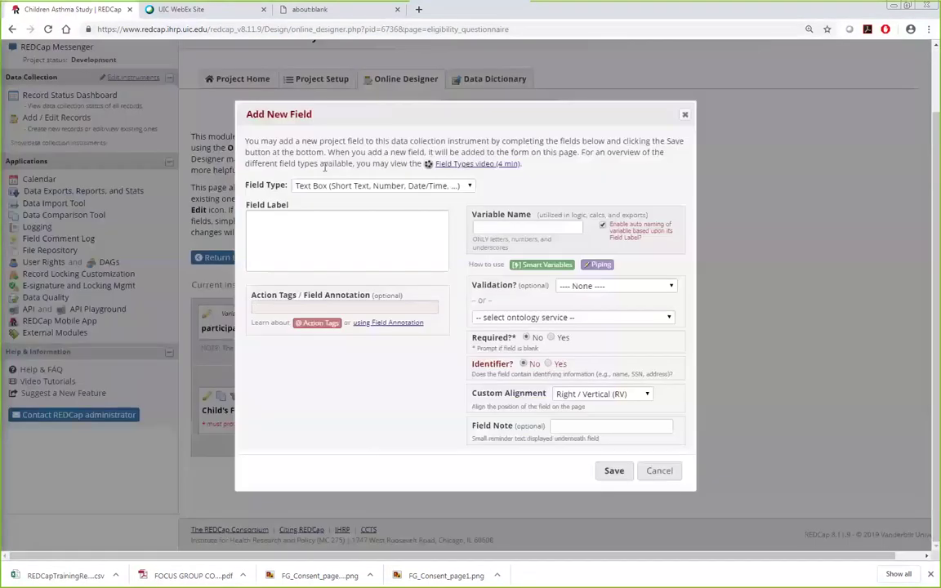
left_click(321, 231)
type("Child's last name")
key("Tab")
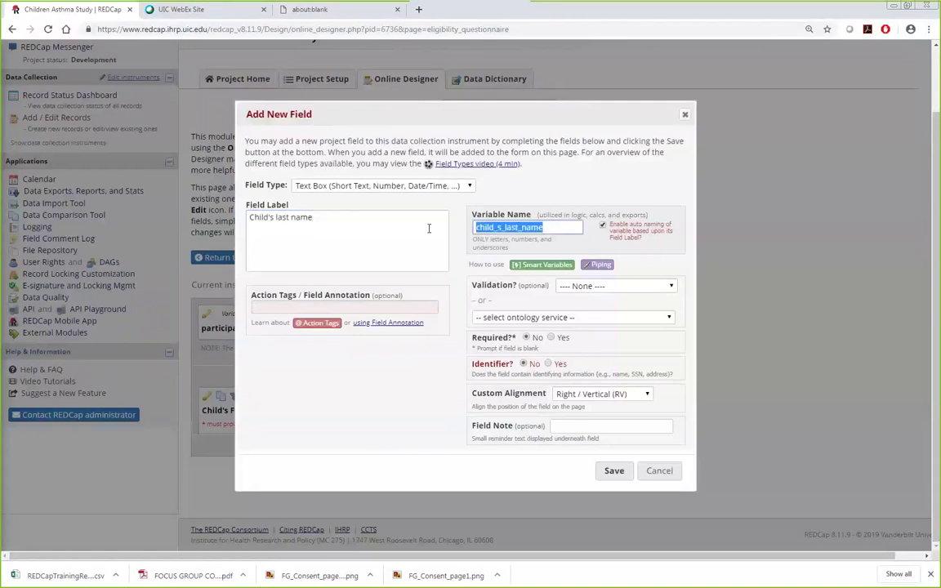
type("lastname")
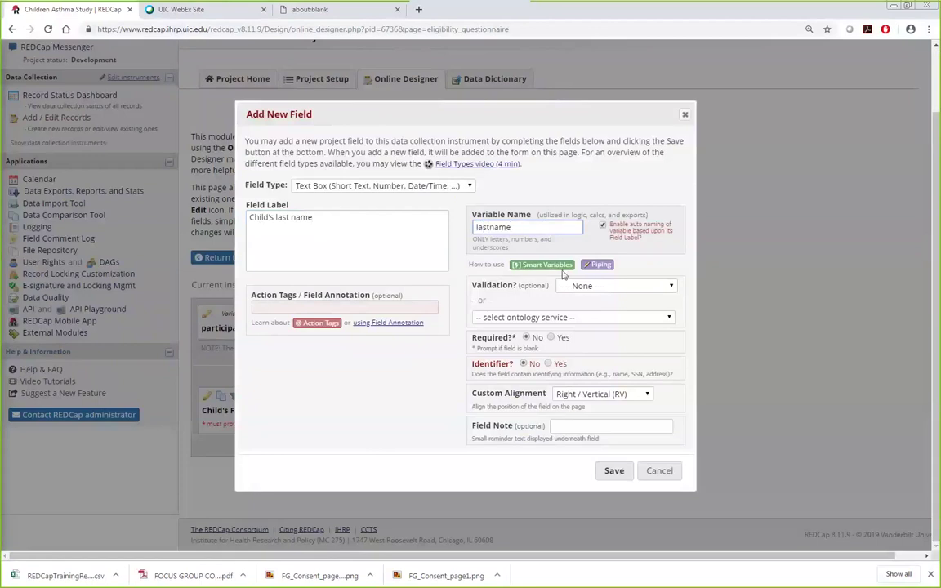
left_click(608, 288)
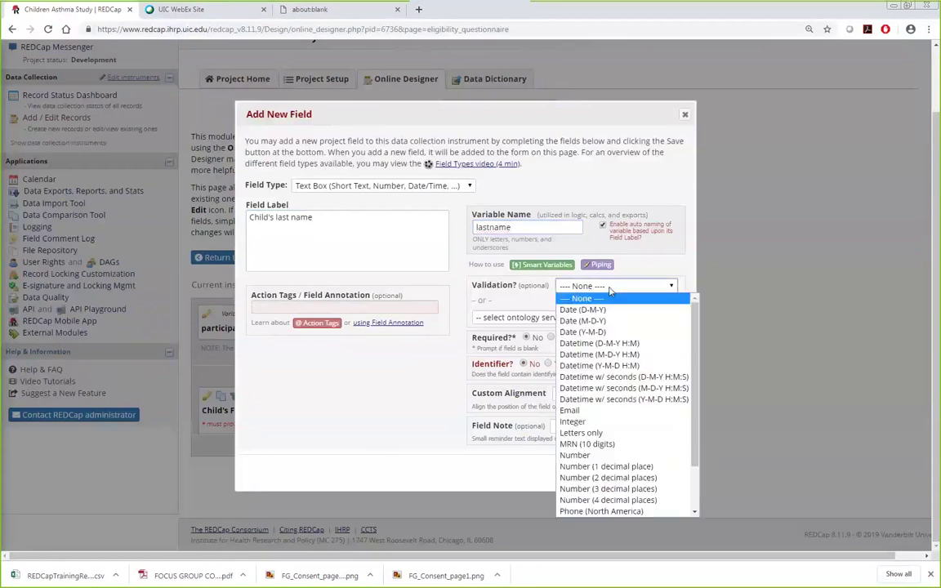
left_click(581, 432)
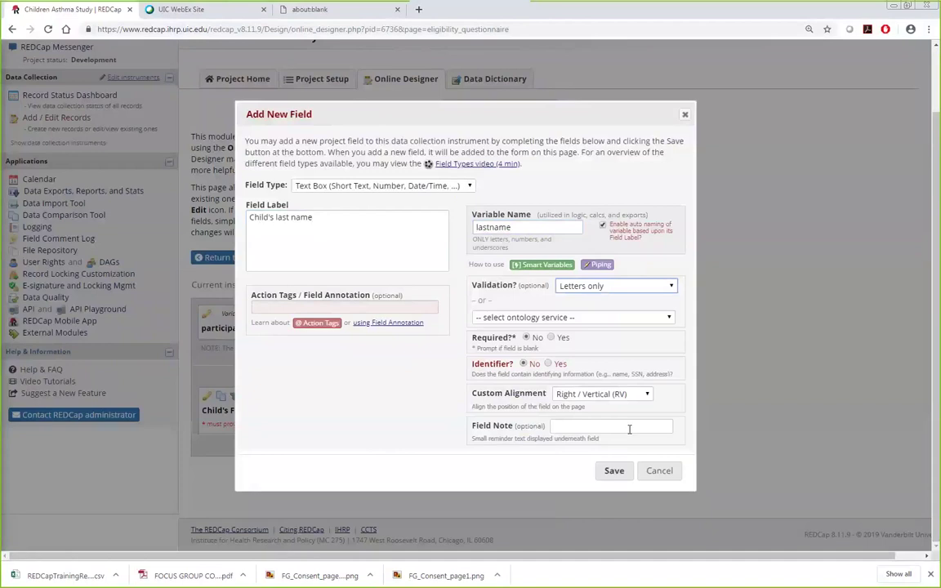
left_click(614, 471)
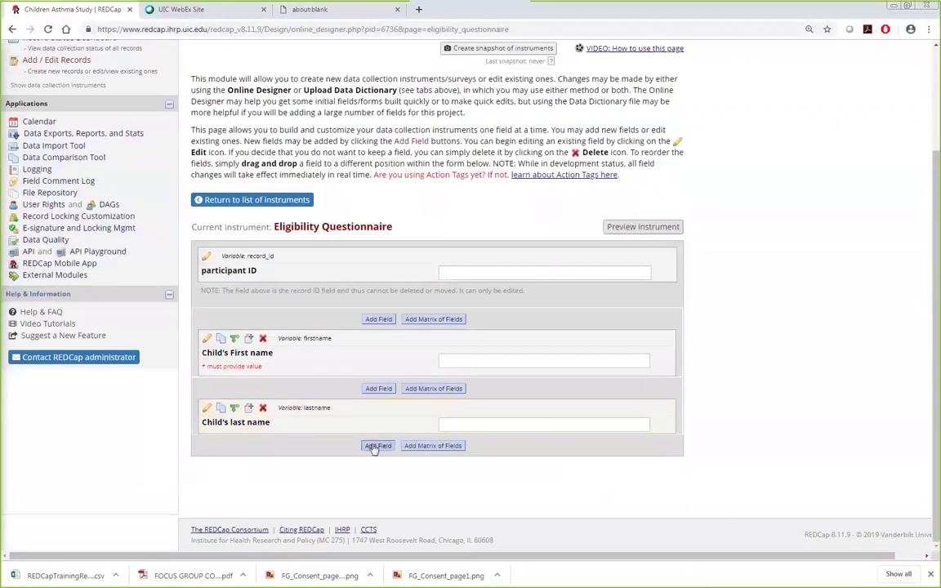
left_click(375, 446)
left_click(325, 227)
type("Paren")
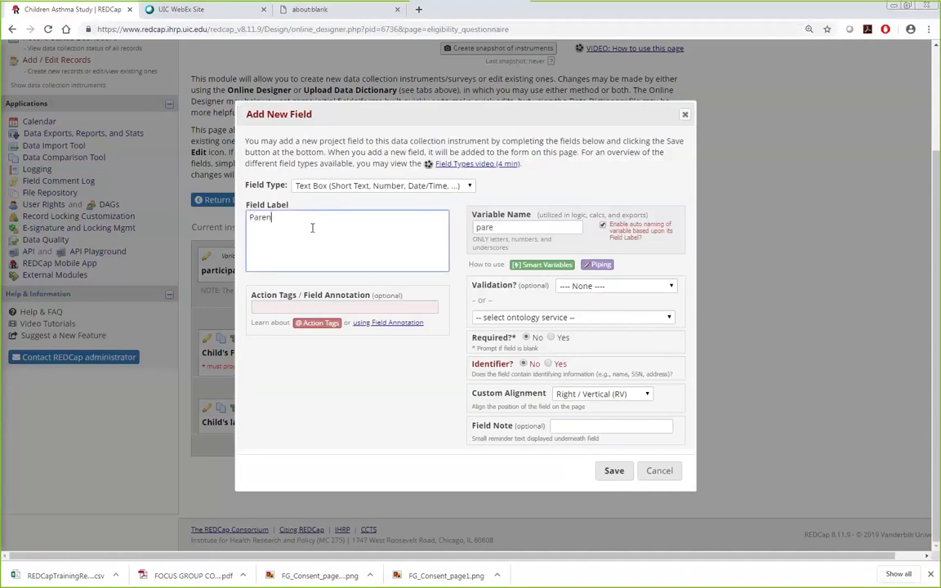
type("t's email")
key("Tab")
type("parent_email")
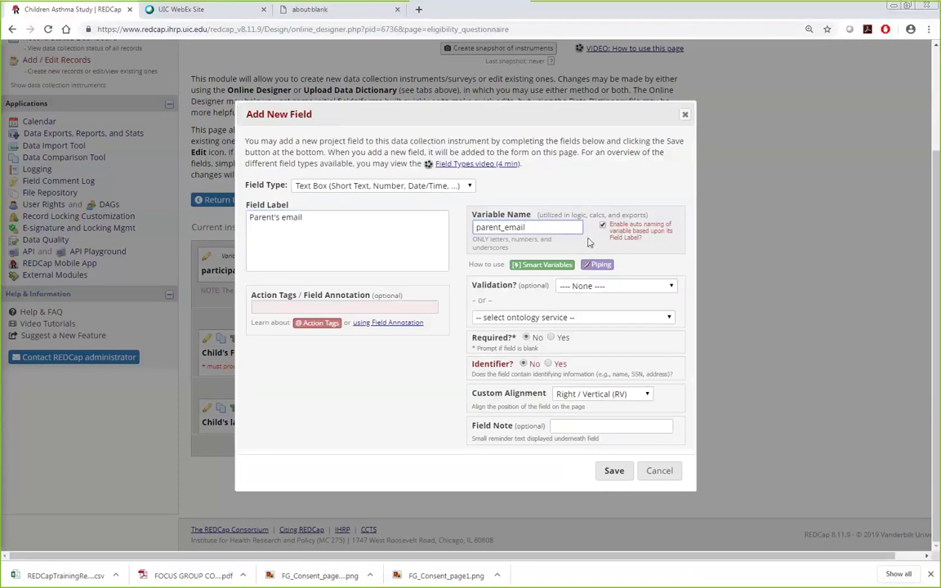
left_click(597, 288)
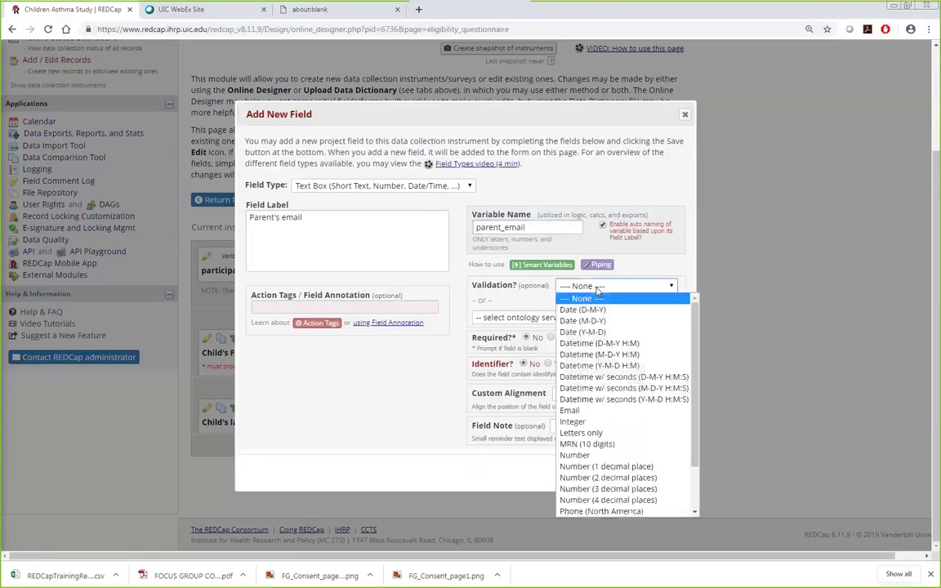
left_click(589, 410)
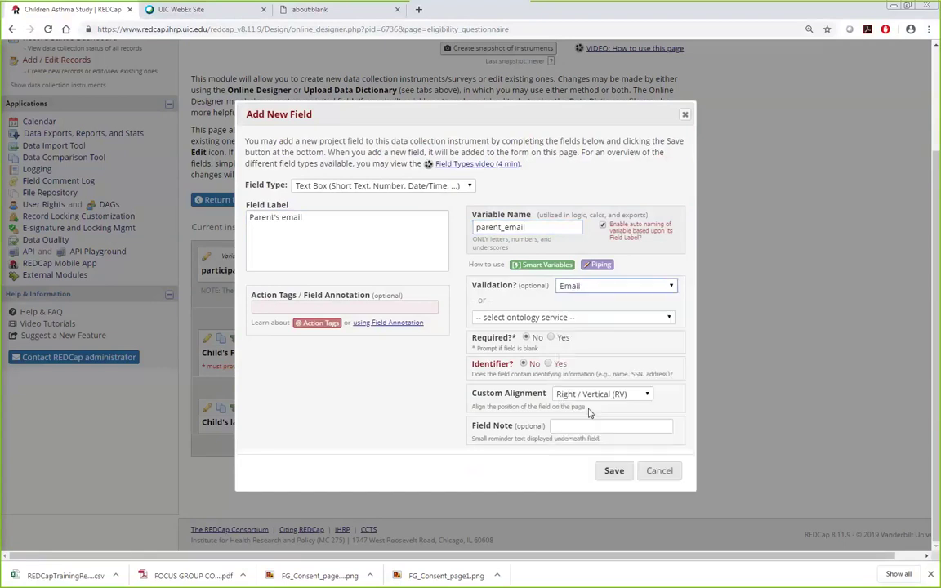
left_click(614, 471)
left_click(206, 467)
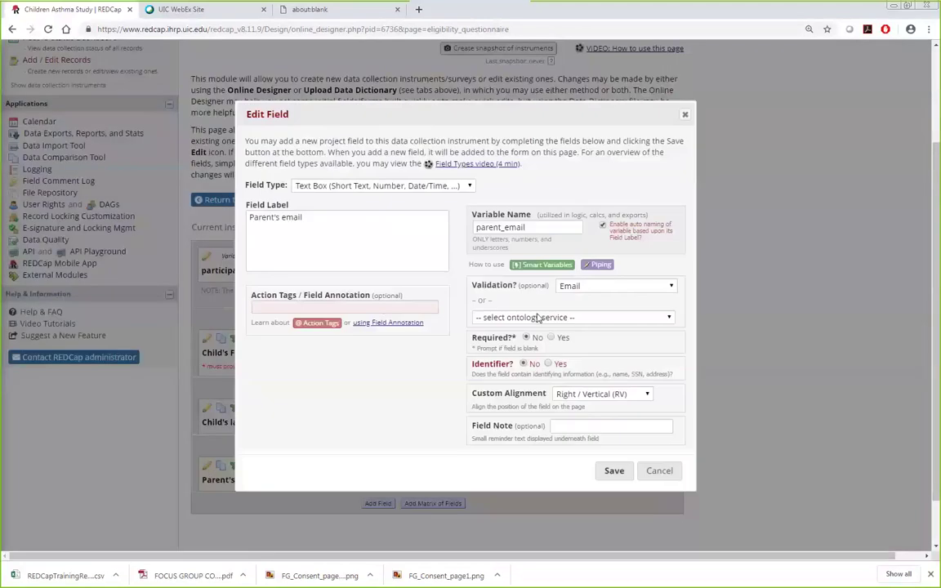
left_click(548, 363)
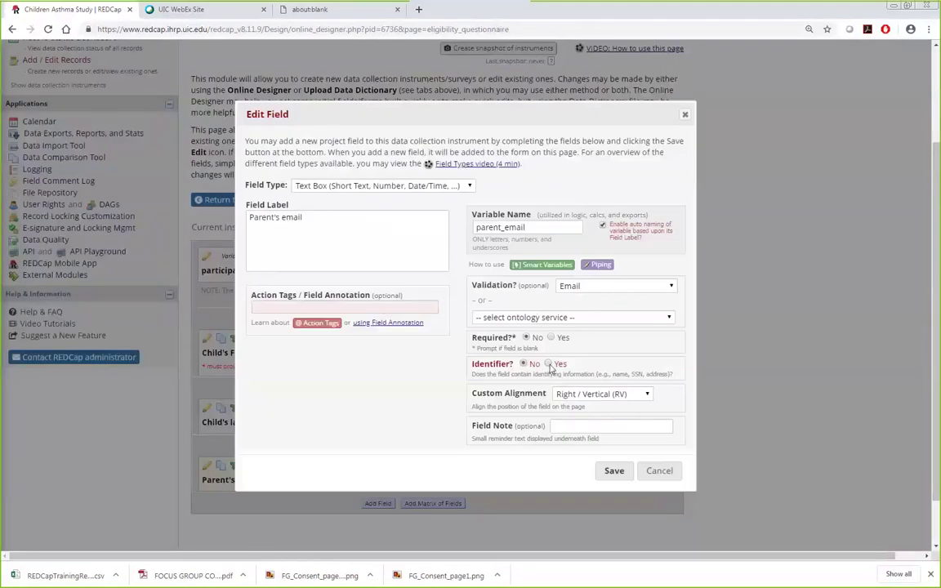
left_click(614, 471)
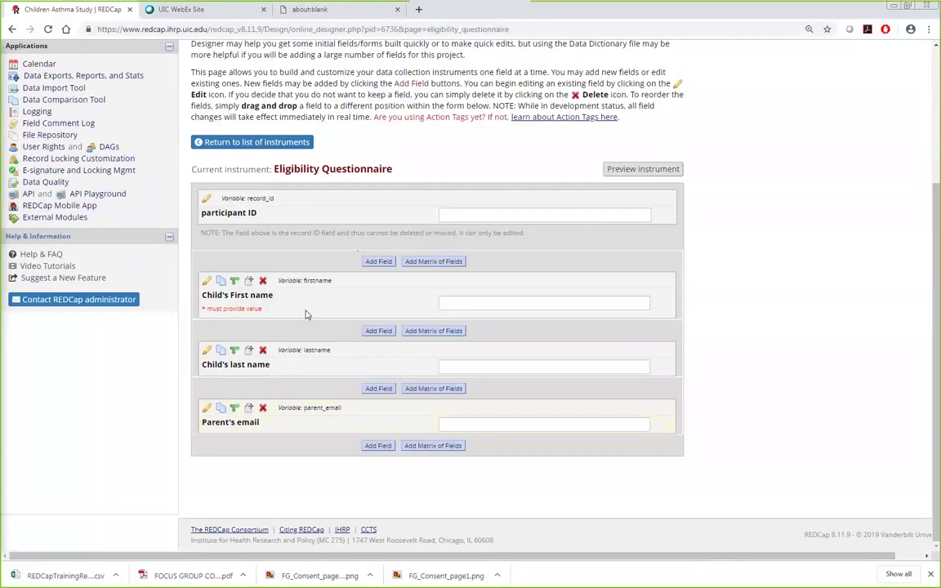
Step: Create a new instrument named 'Follow-up form' below the Eligibility Questionnaire
left_click(272, 144)
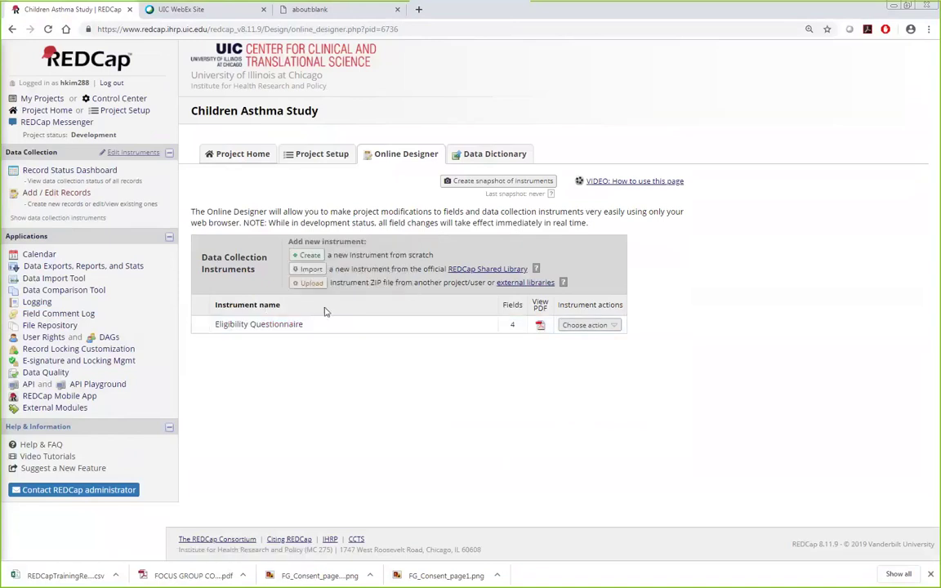
left_click(299, 257)
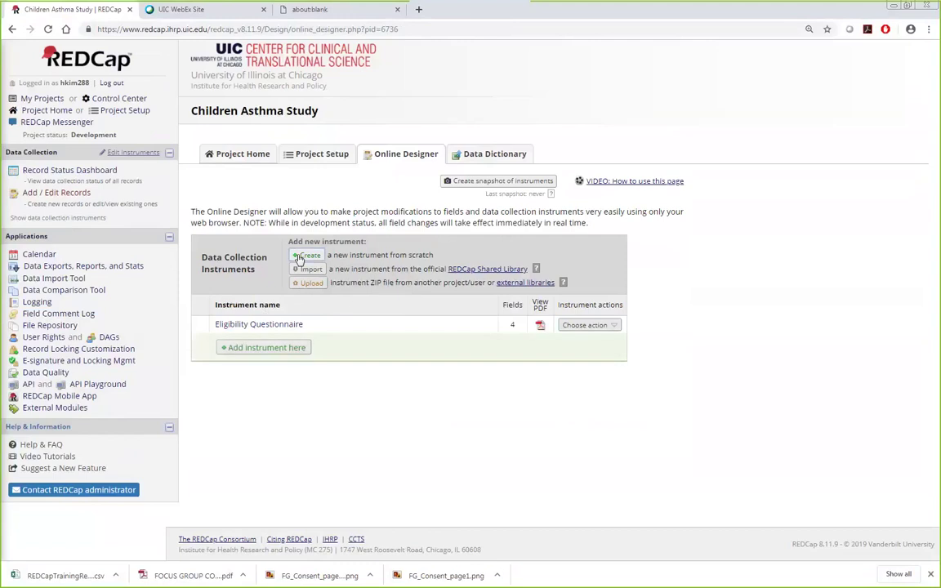
left_click(255, 347)
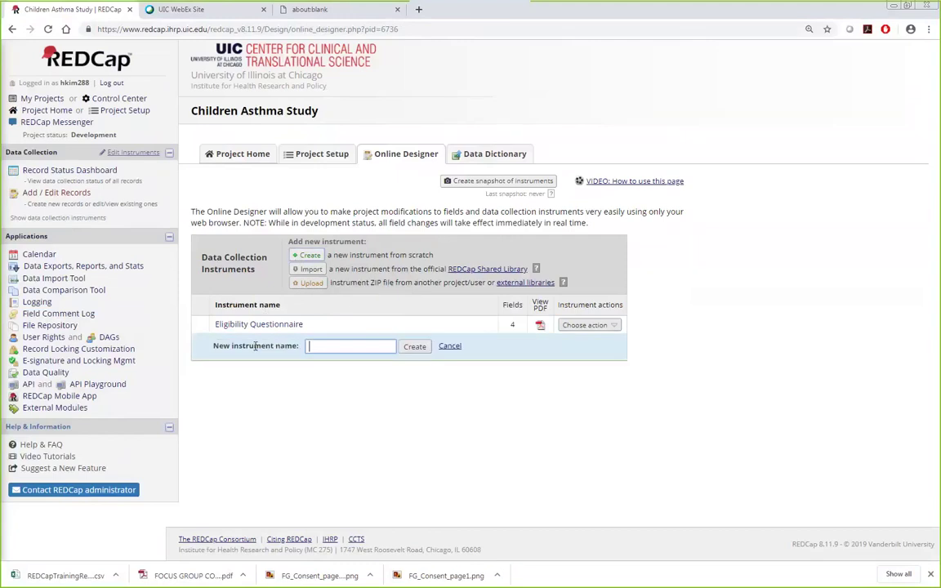
type("Follow")
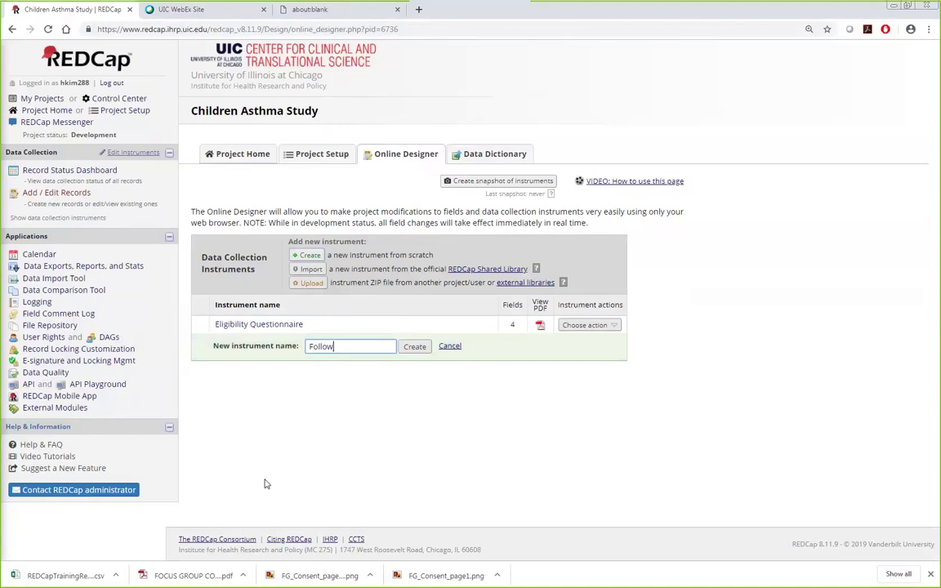
type("-up form")
left_click(418, 350)
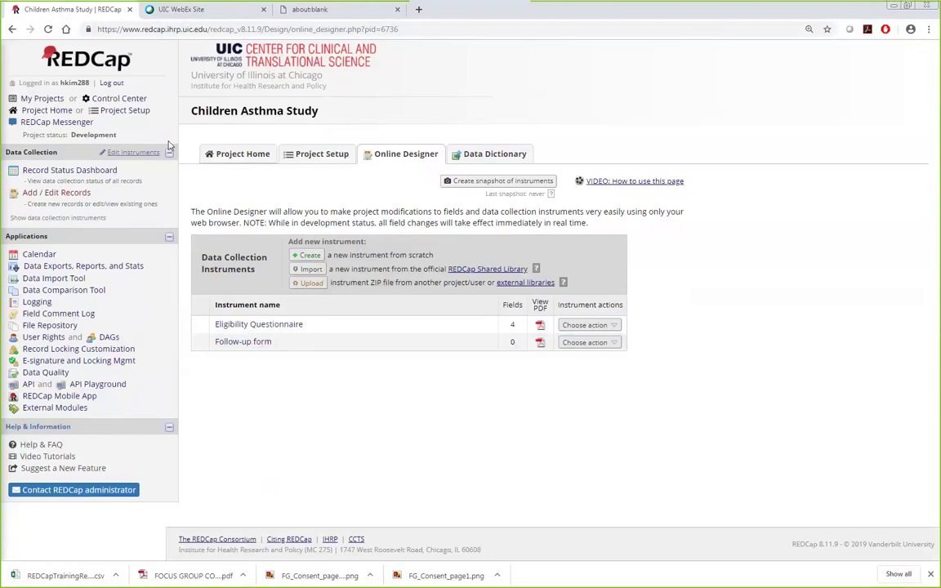
Step: Open the REDCap Tutorial Practice project's Online Designer and browse the Eligibility Questionnaire fields
left_click(41, 98)
scroll(480, 375, "down", 8)
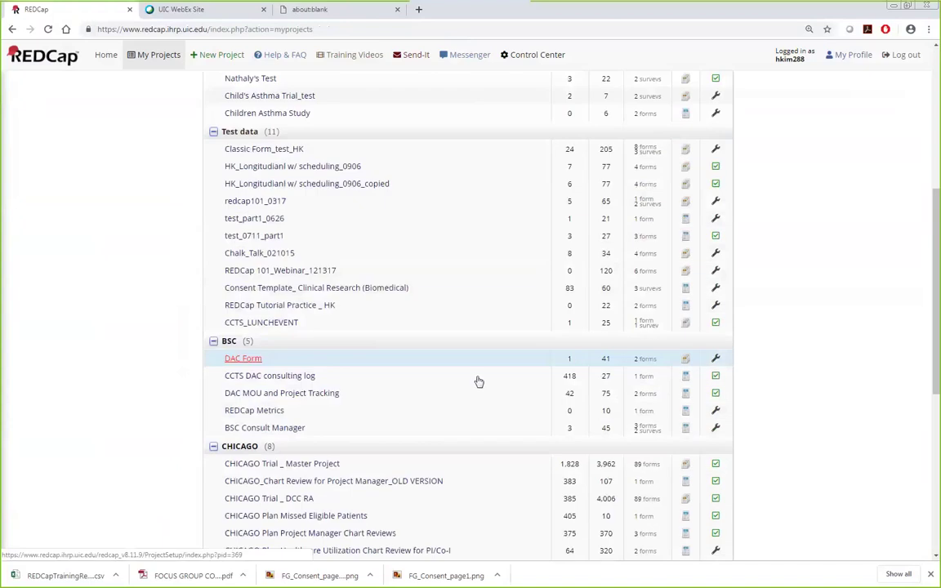
left_click(321, 427)
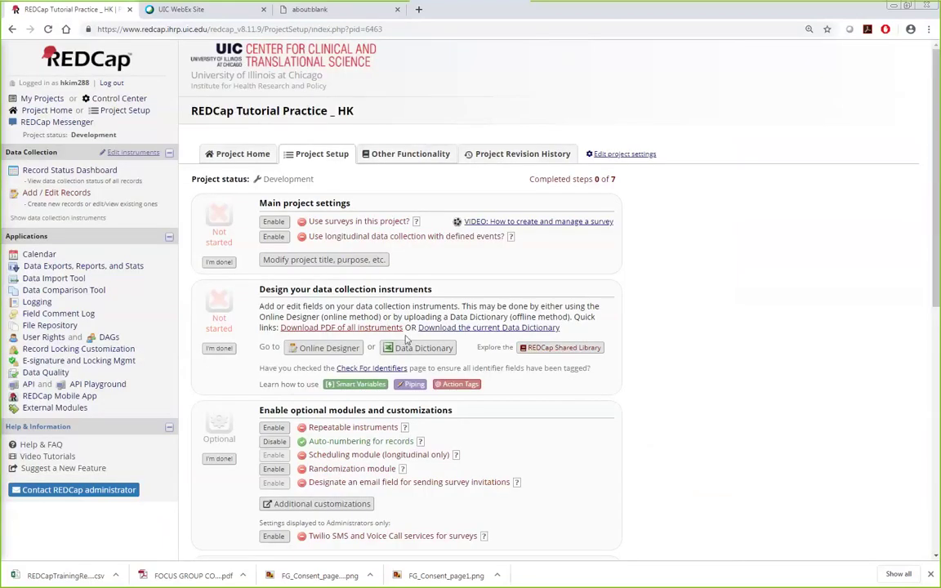
left_click(340, 352)
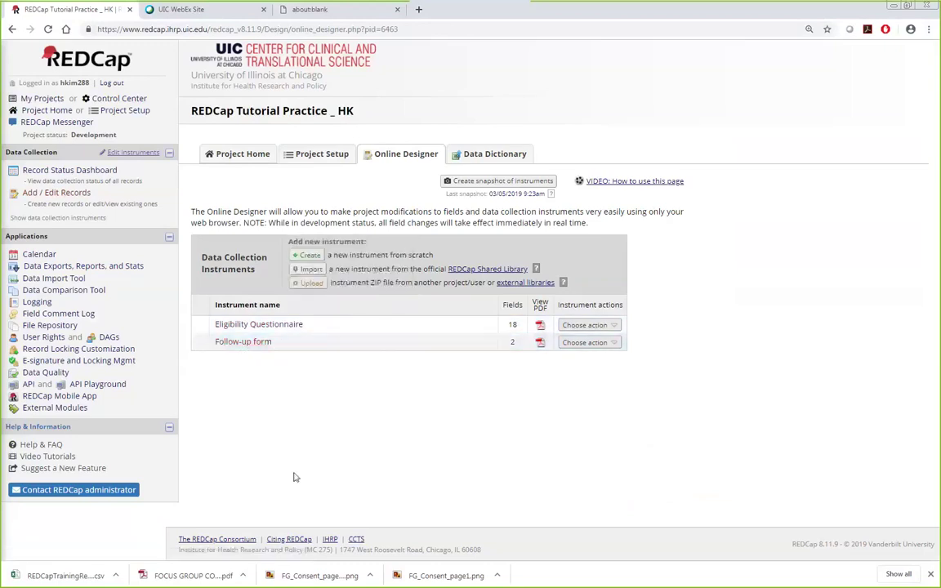
left_click(266, 327)
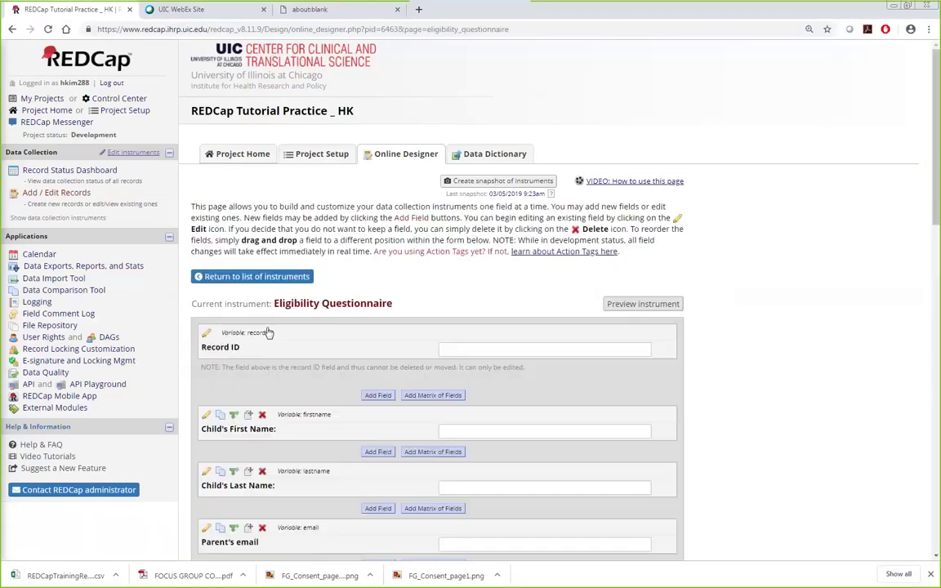
scroll(695, 384, "down", 3)
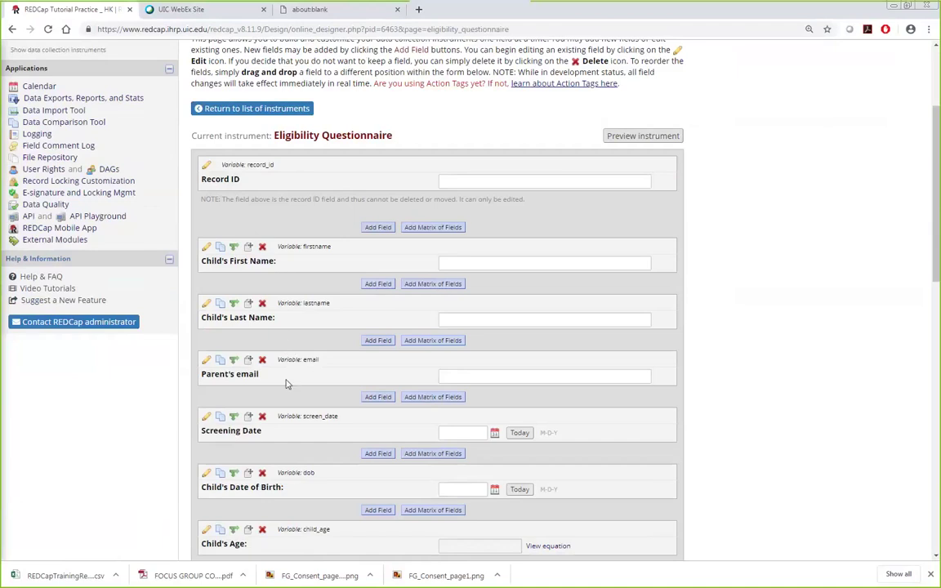
scroll(285, 384, "down", 2)
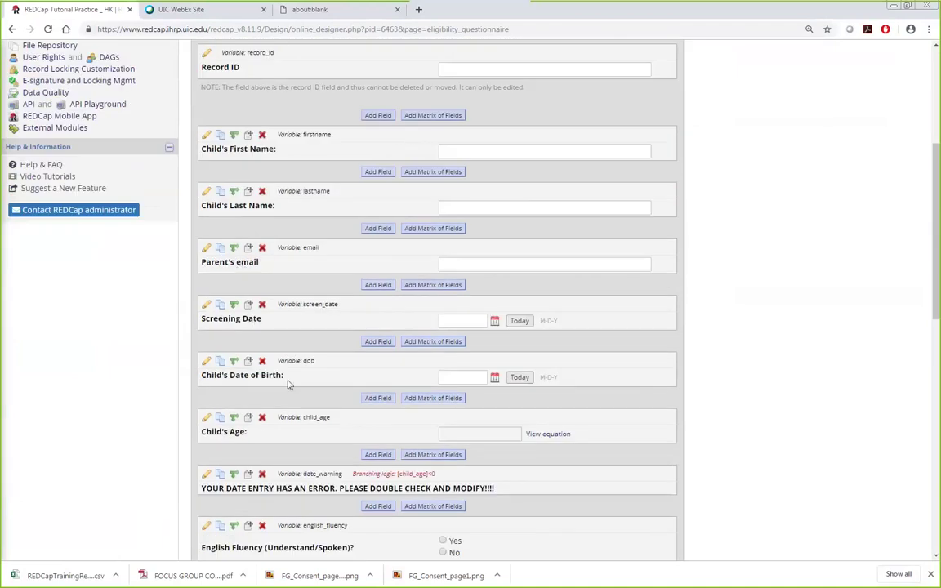
Step: Review the Screening Date (screen_date) field and save it with Date (M-D-Y) validation
left_click(205, 305)
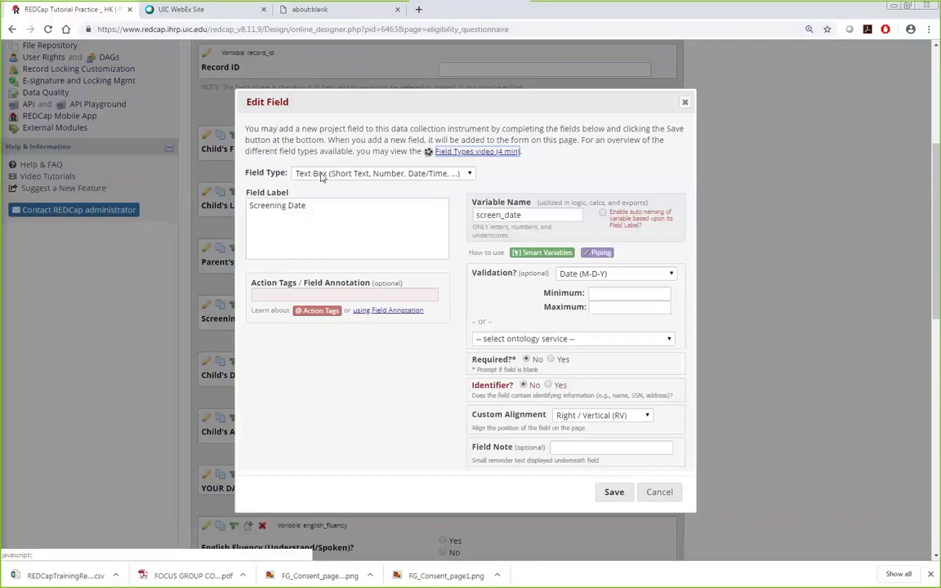
left_click_drag(321, 209, 173, 215)
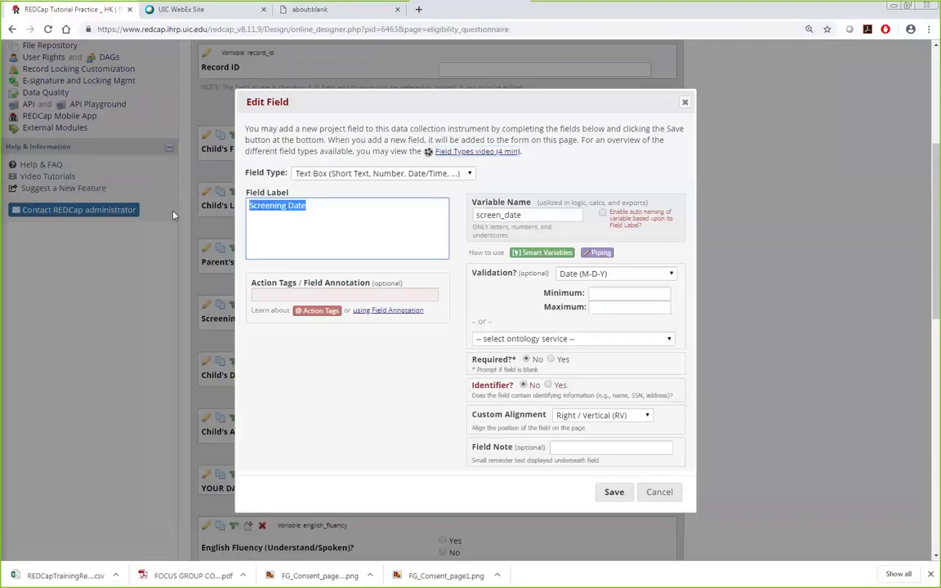
left_click(541, 214)
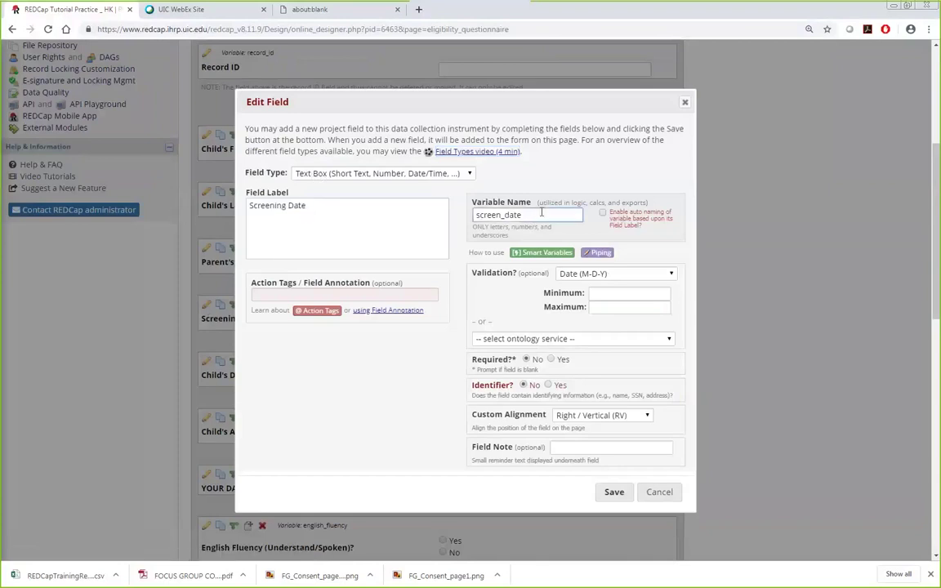
left_click(608, 273)
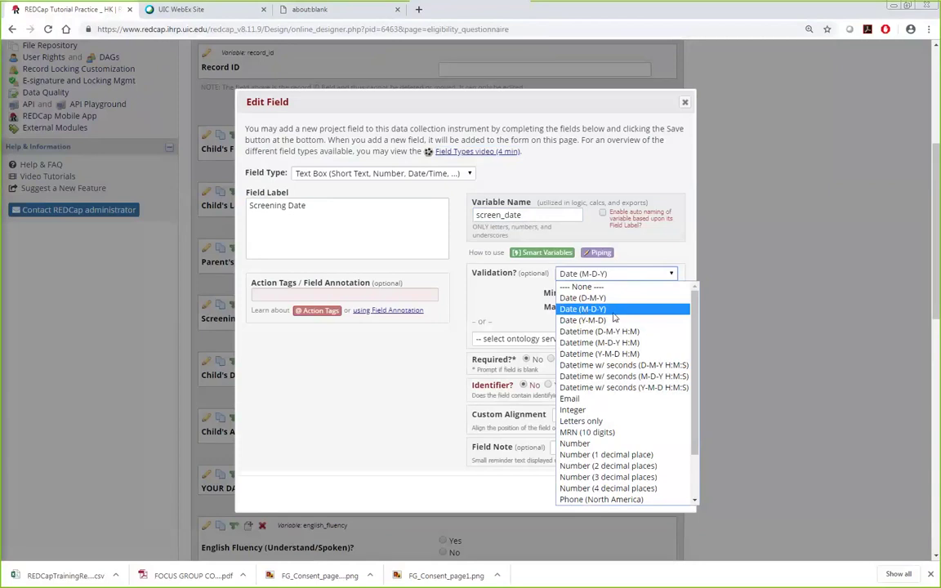
left_click(595, 311)
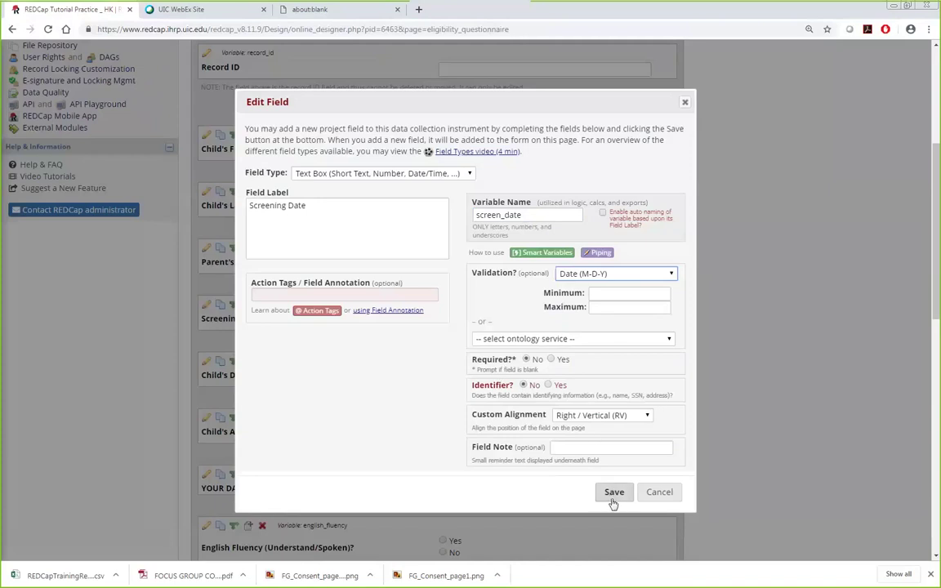
left_click(615, 495)
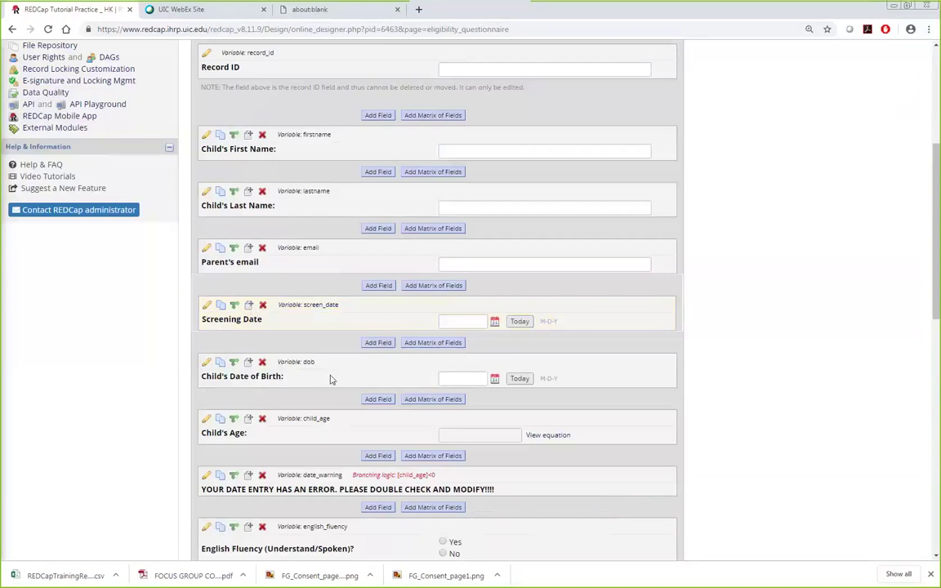
scroll(812, 370, "down", 2)
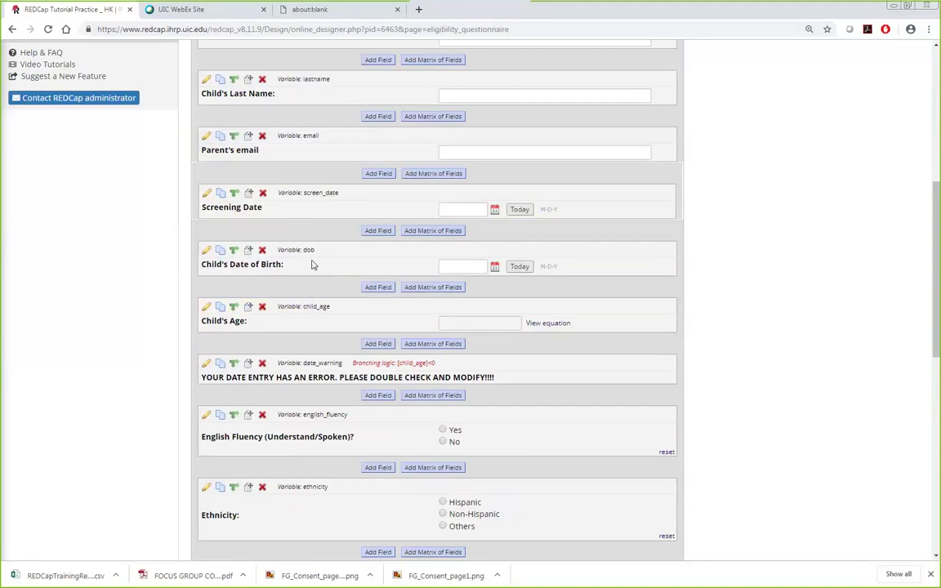
Step: Open the Child's Age (child_age) field editor and inspect its label, variable and equation
left_click(207, 308)
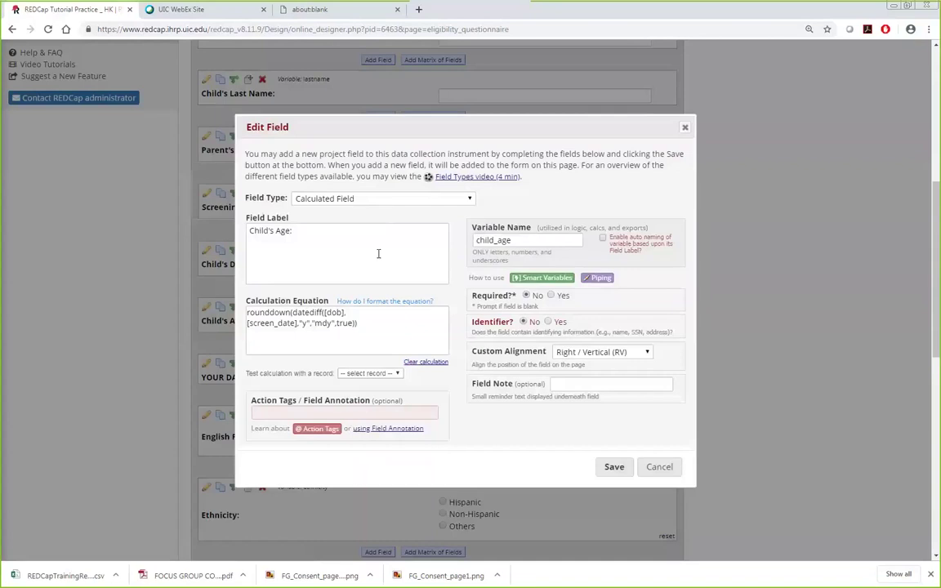
left_click(331, 249)
left_click_drag(250, 233, 296, 232)
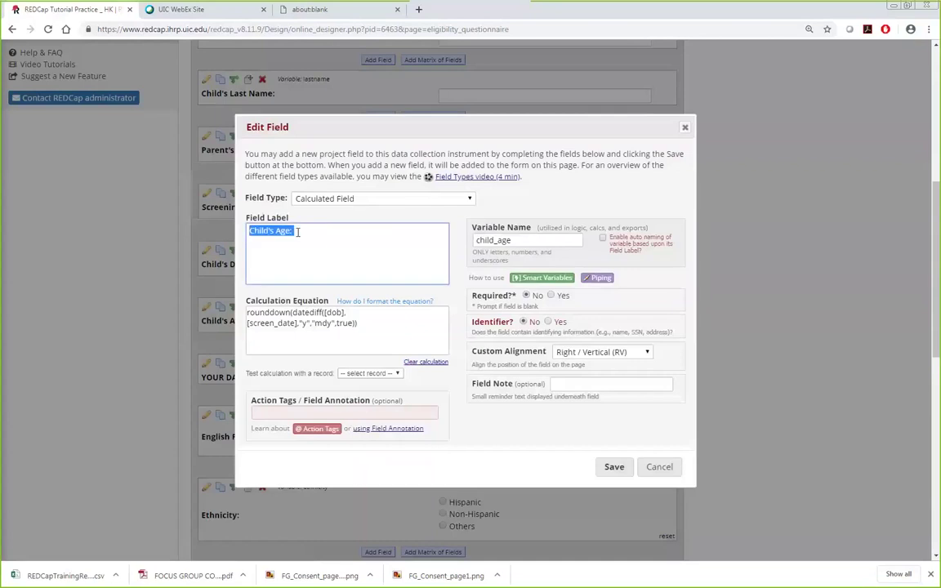
left_click(526, 241)
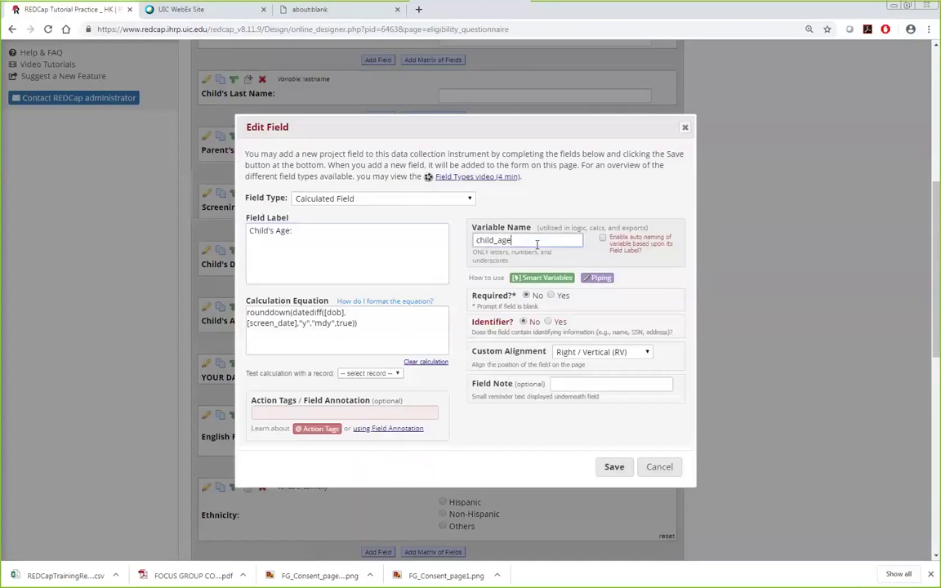
left_click(258, 310)
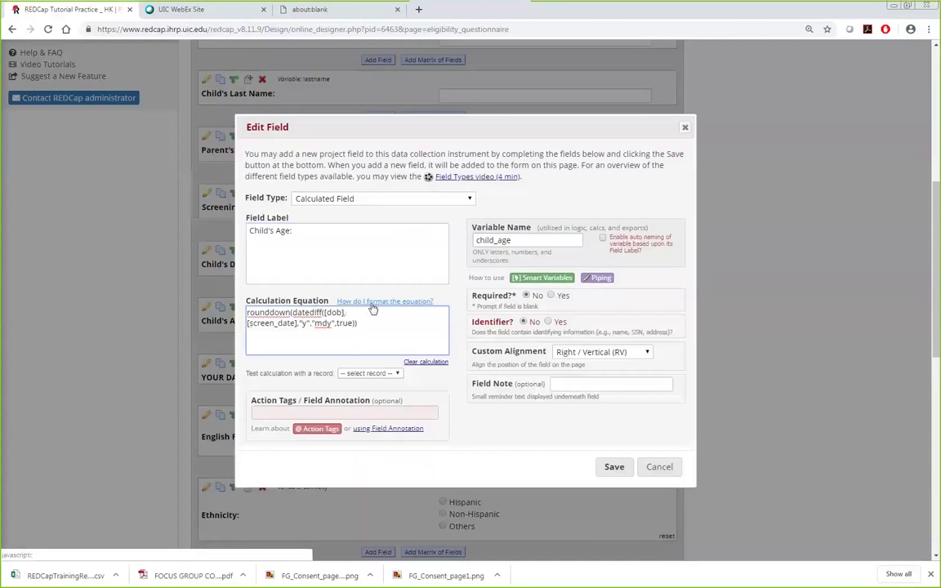
Step: Read the Calculations help on formatting equations, then close the help window
left_click(374, 303)
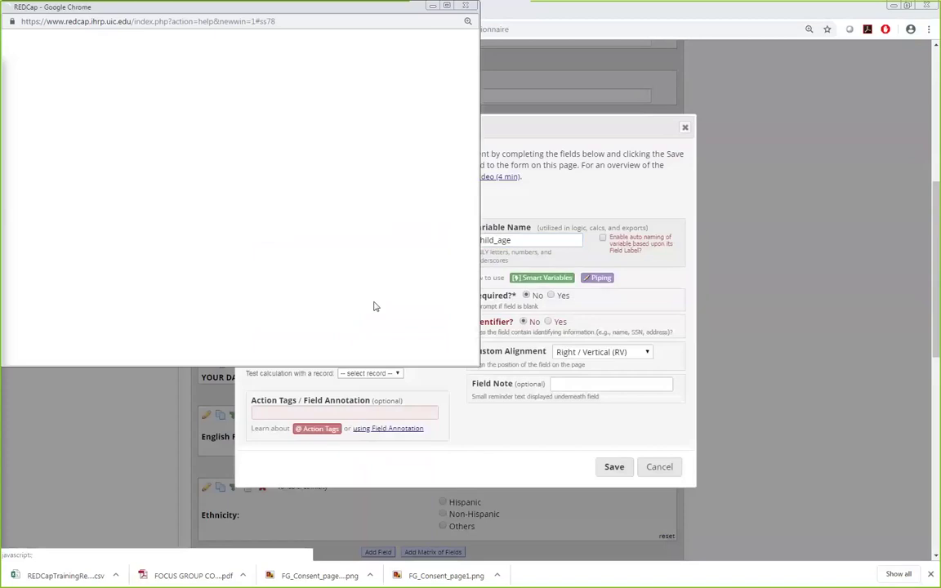
scroll(291, 268, "down", 10)
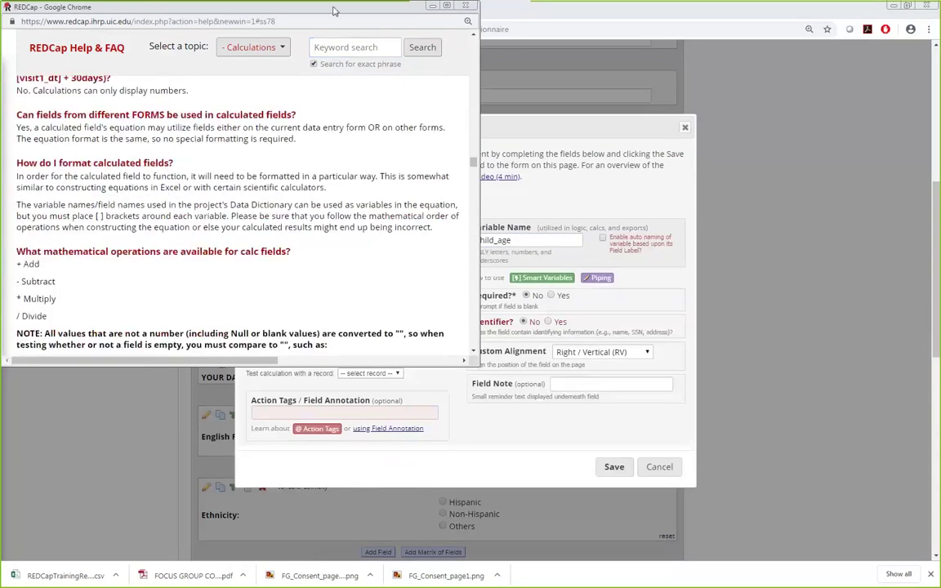
left_click_drag(332, 8, 358, 128)
scroll(299, 329, "down", 5)
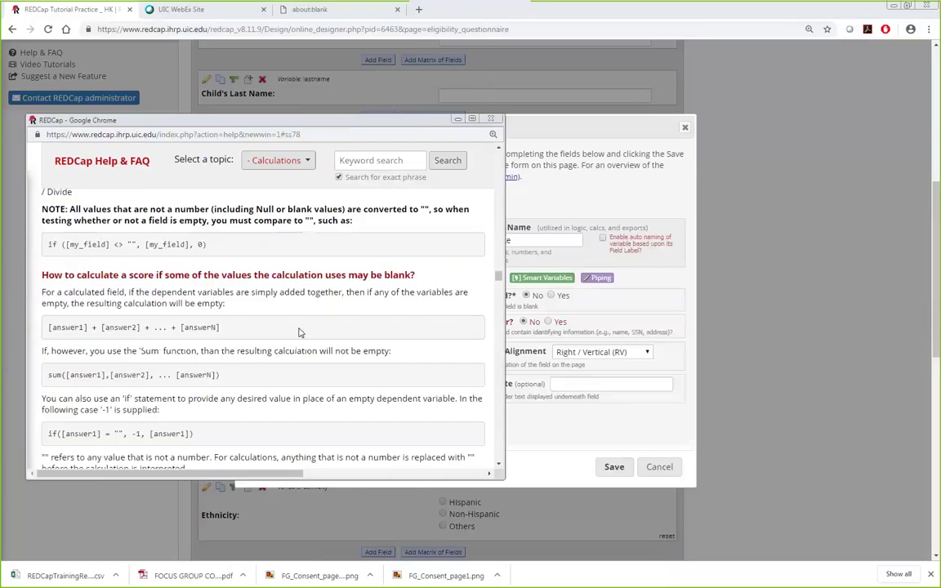
scroll(299, 329, "up", 2)
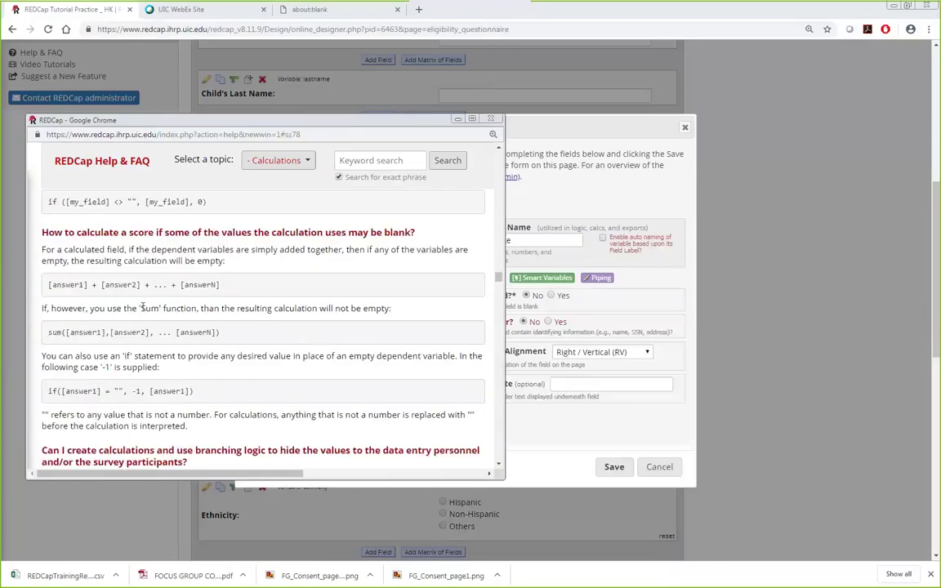
left_click(490, 118)
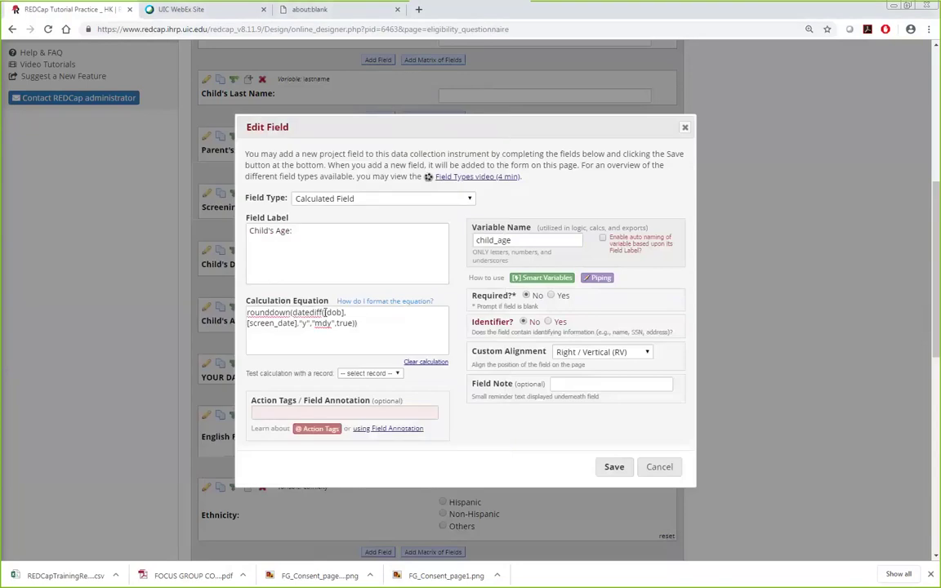
left_click_drag(291, 313, 323, 313)
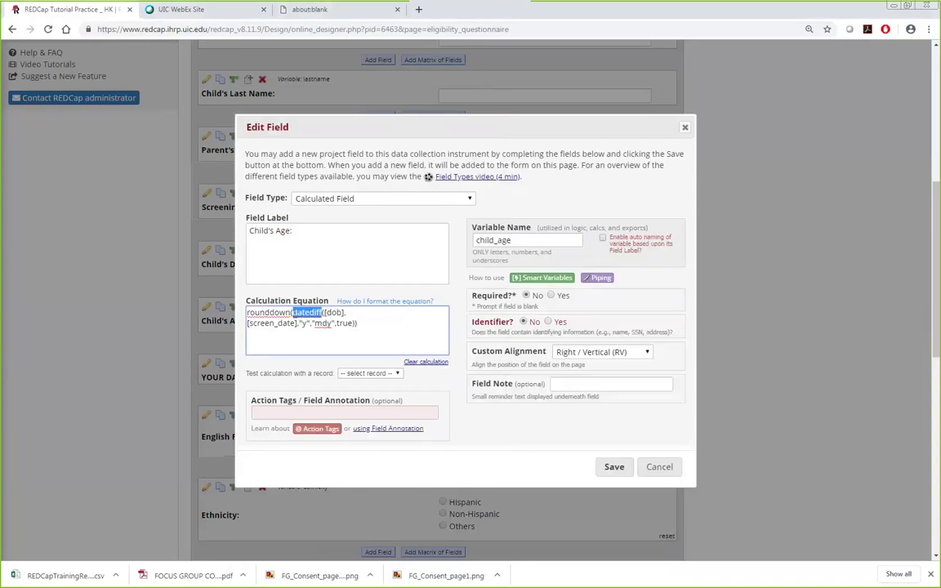
left_click(324, 312)
type("(")
left_click_drag(345, 312, 325, 313)
left_click(335, 313)
left_click_drag(248, 323, 295, 324)
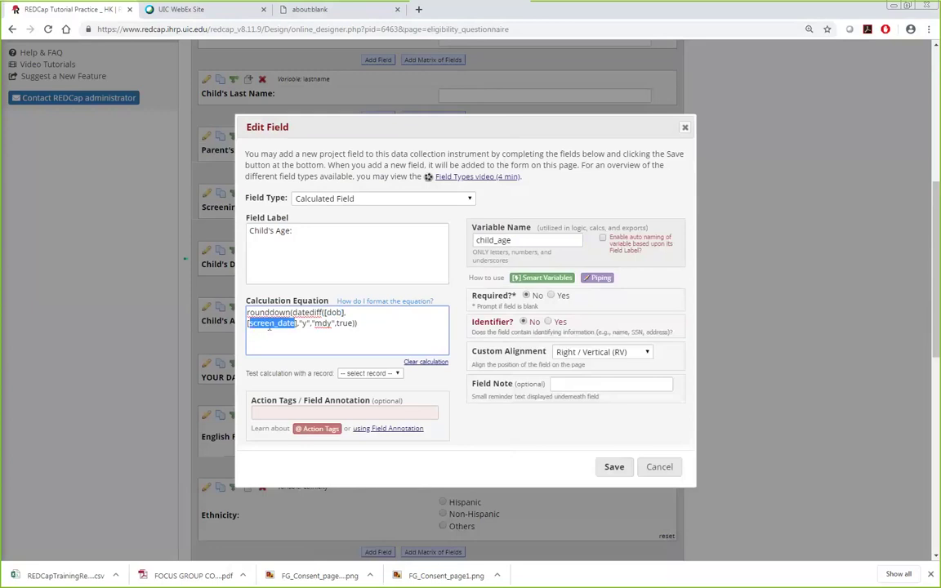
Step: Review the rounddown/datediff equation's "y", "mdy" and true arguments, then save Child's Age unchanged
left_click_drag(299, 323, 310, 323)
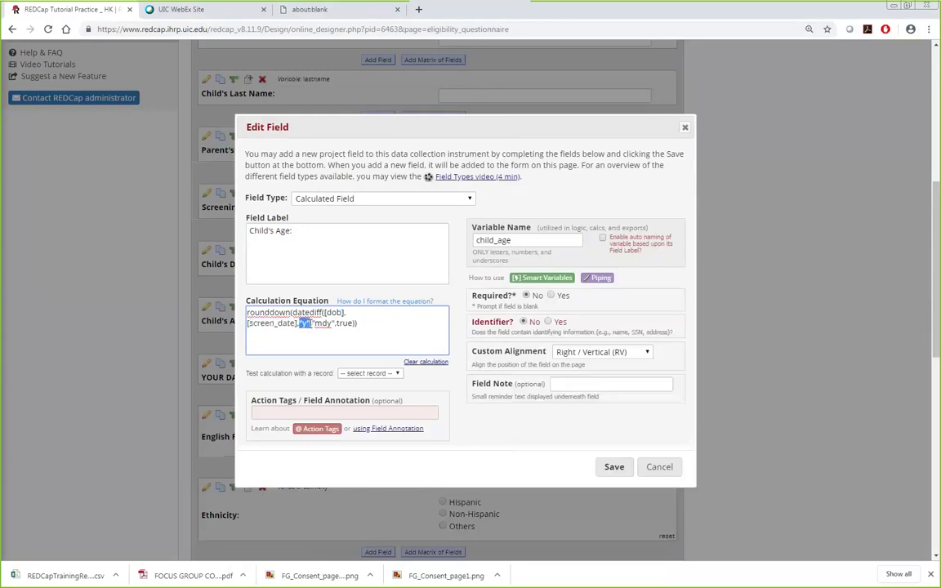
double_click(304, 324)
double_click(322, 324)
double_click(346, 323)
left_click(311, 324)
double_click(300, 314)
left_click_drag(248, 313, 291, 314)
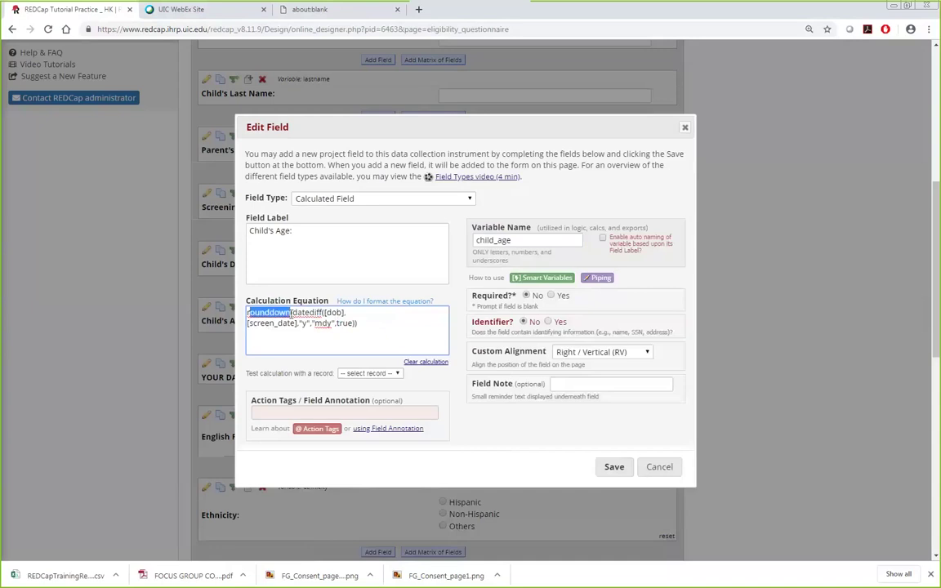
left_click(607, 466)
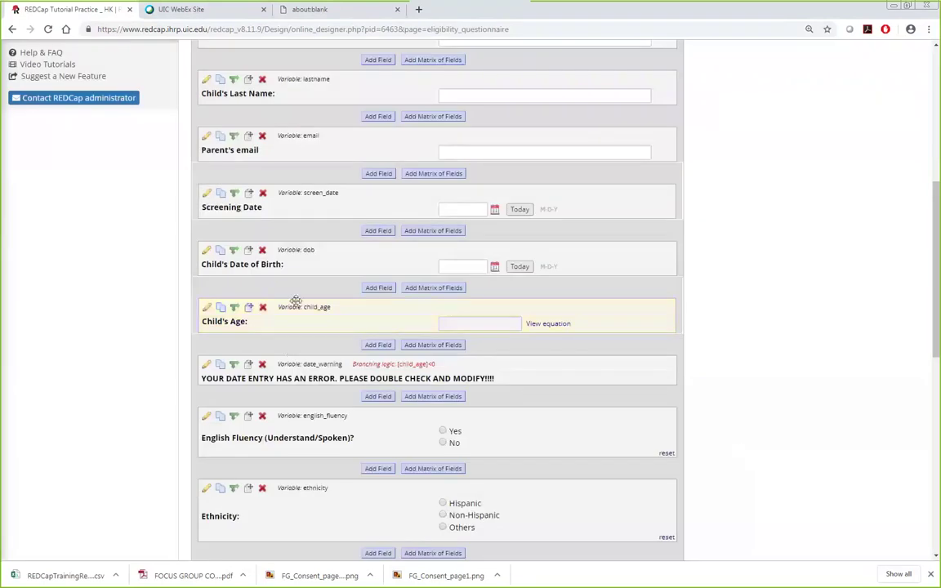
Step: Scroll down the Eligibility Questionnaire to the Specify Ethnicity, height, weight and BMI fields
scroll(327, 356, "down", 2)
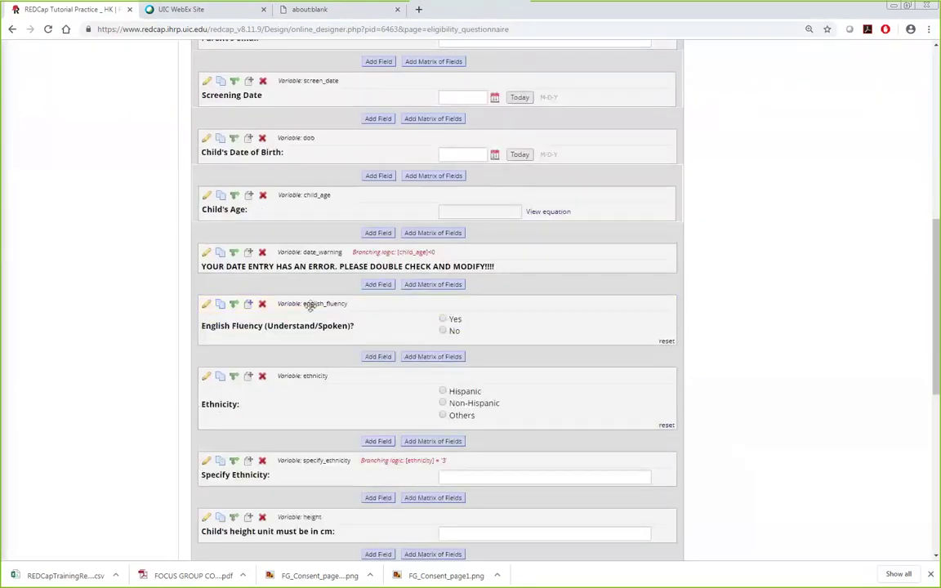
scroll(310, 305, "down", 2)
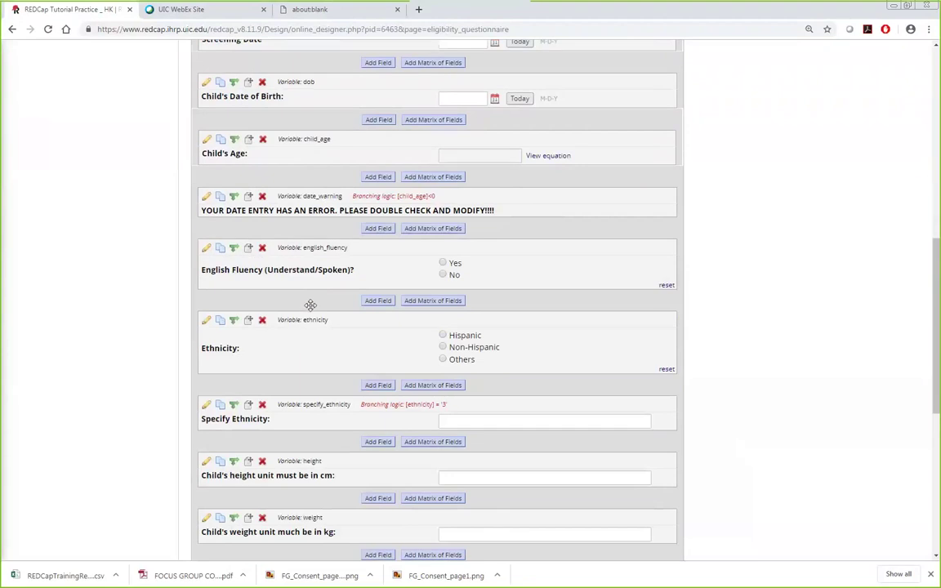
scroll(295, 223, "down", 1)
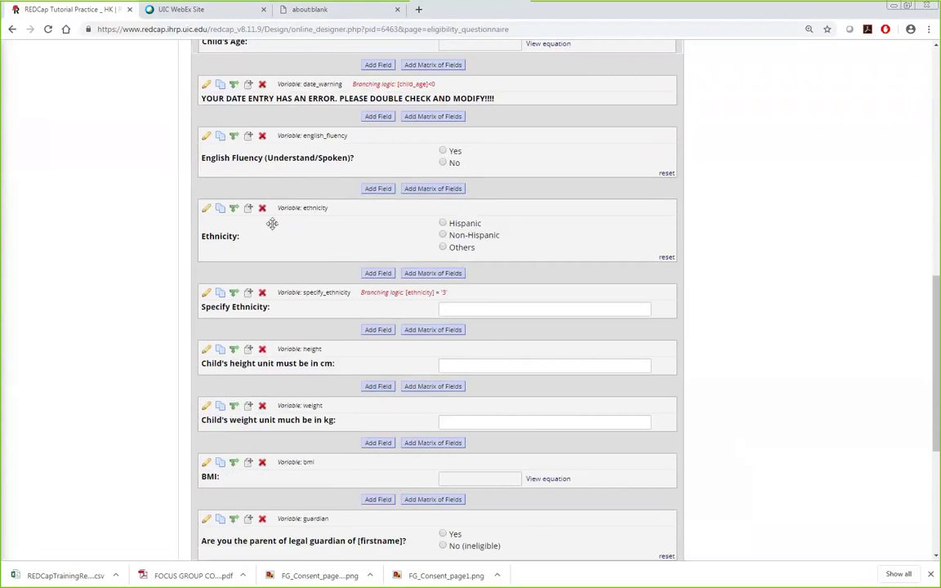
scroll(271, 219, "down", 1)
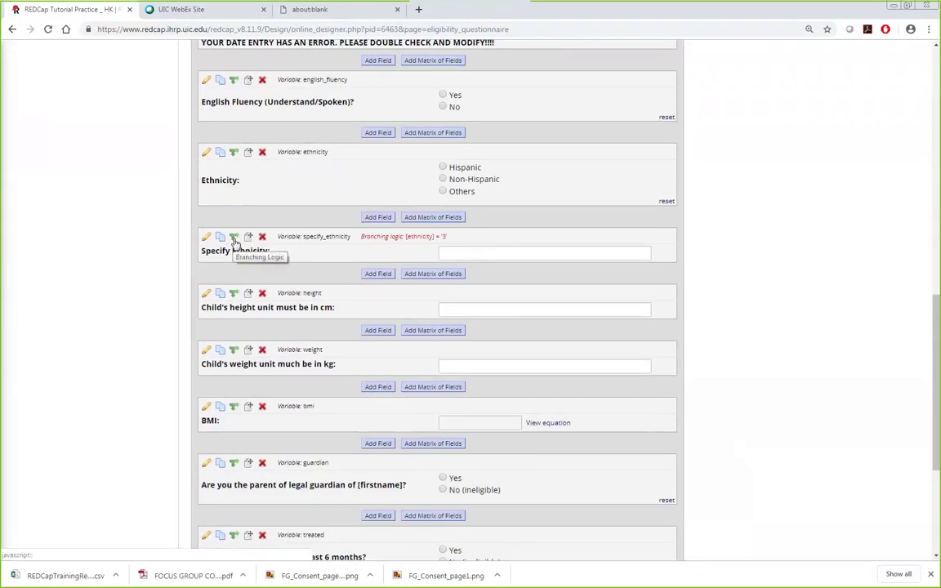
Step: Replace Specify Ethnicity's branching logic with ethnicity = Others (3) using the drag-and-drop builder
left_click(234, 238)
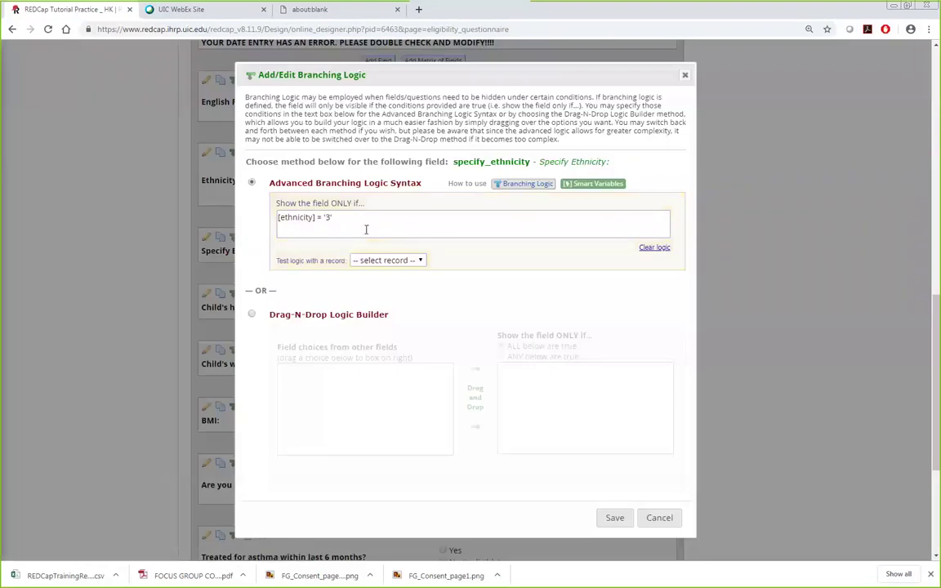
left_click(646, 249)
left_click(252, 315)
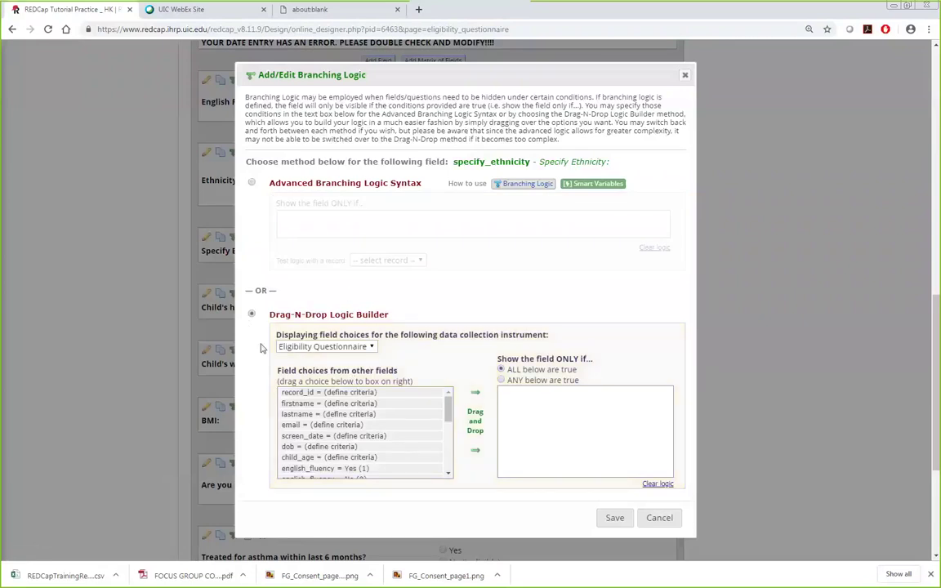
left_click_drag(447, 409, 447, 418)
scroll(392, 433, "down", 2)
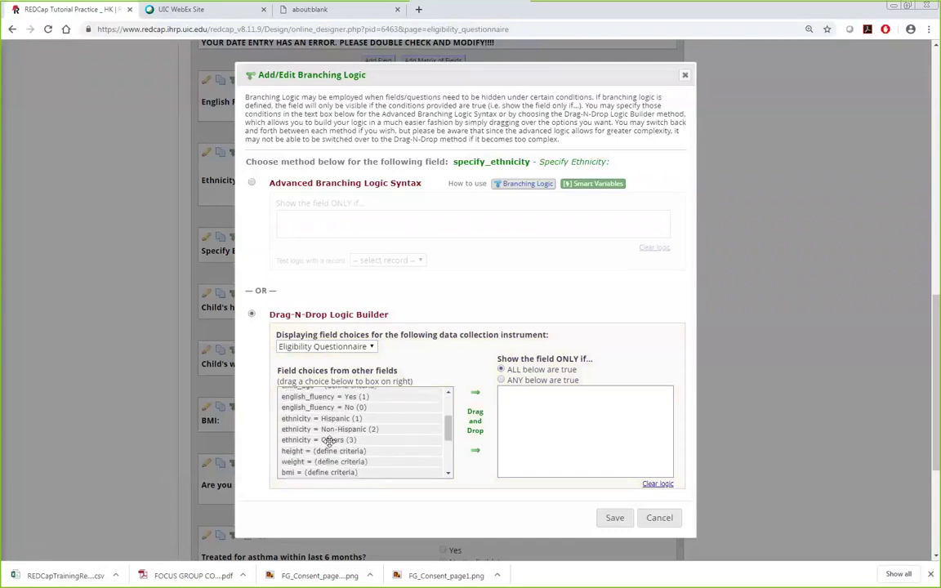
left_click_drag(329, 441, 577, 415)
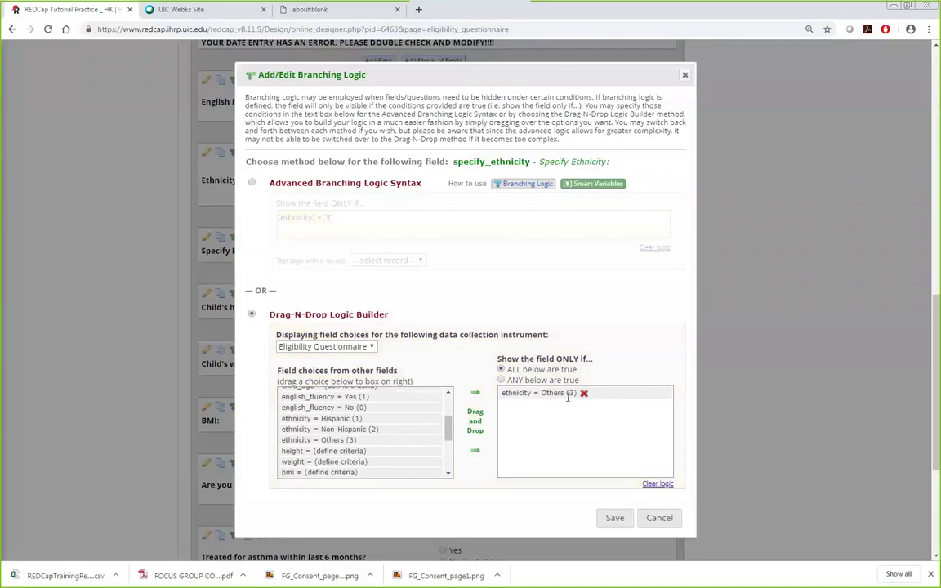
left_click_drag(467, 80, 550, 87)
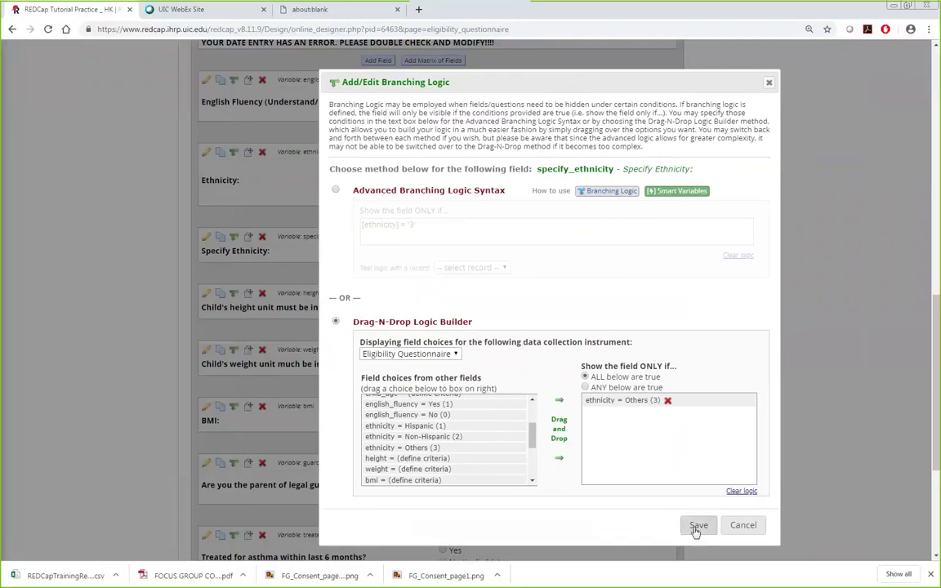
left_click(695, 527)
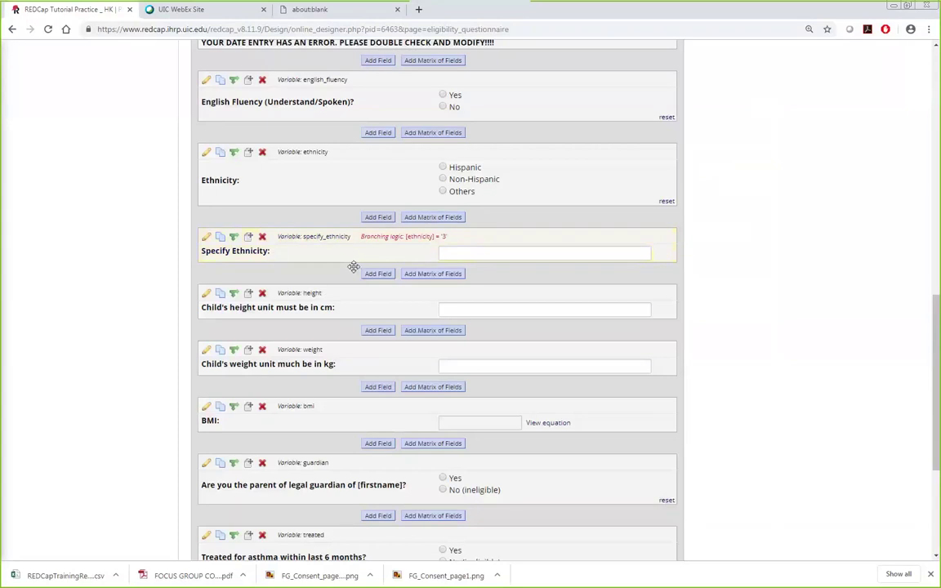
scroll(354, 266, "down", 2)
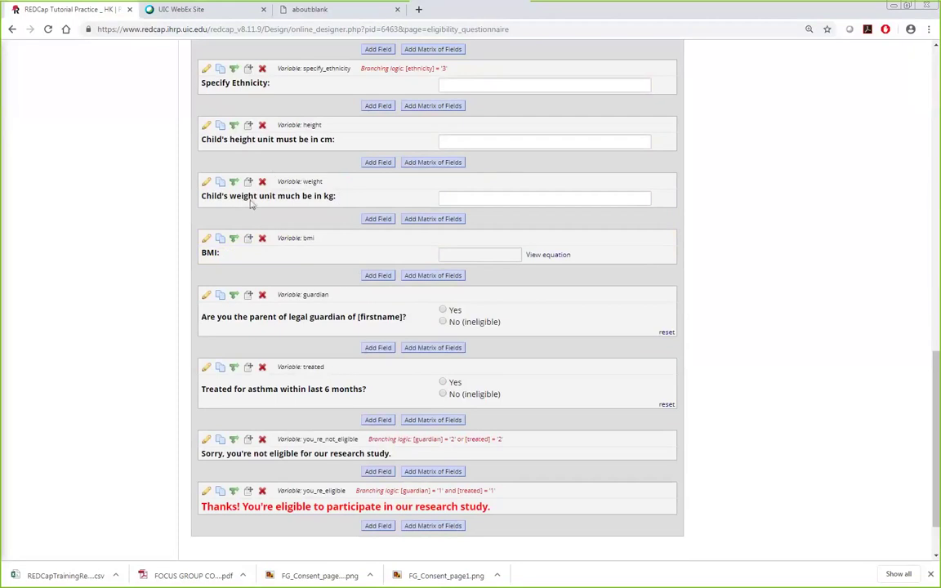
Step: Give the height field the note 'it should be in cm' and save it
left_click(208, 129)
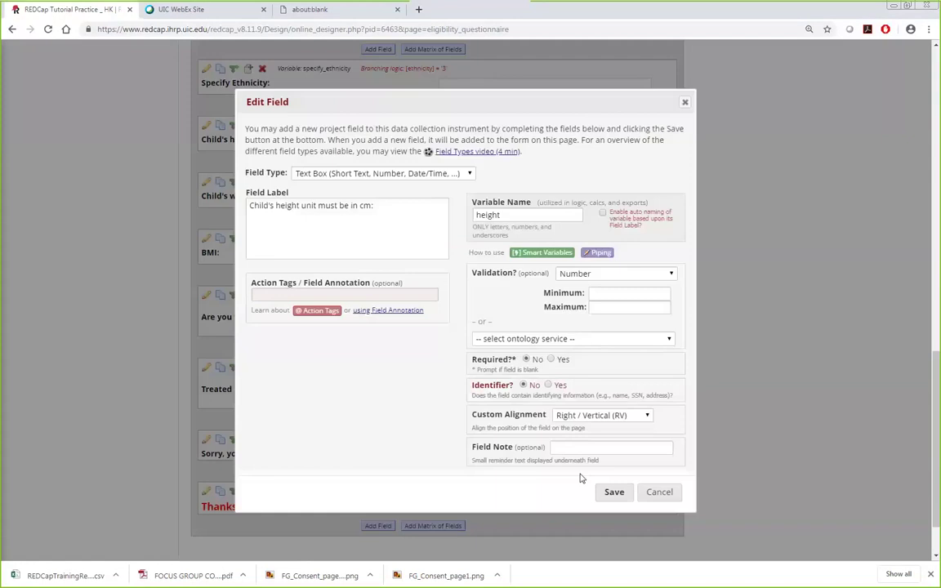
left_click(569, 449)
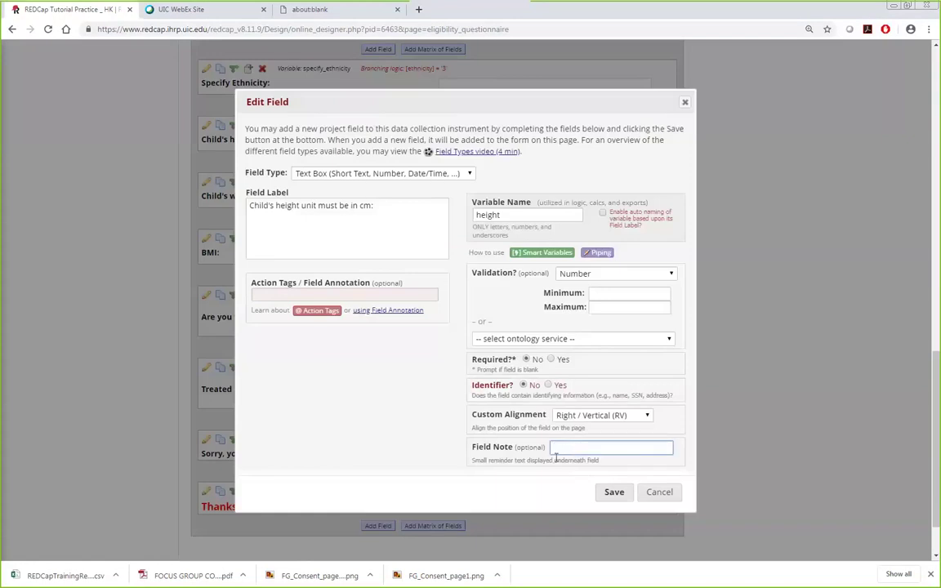
type("it should be in cm")
left_click(614, 493)
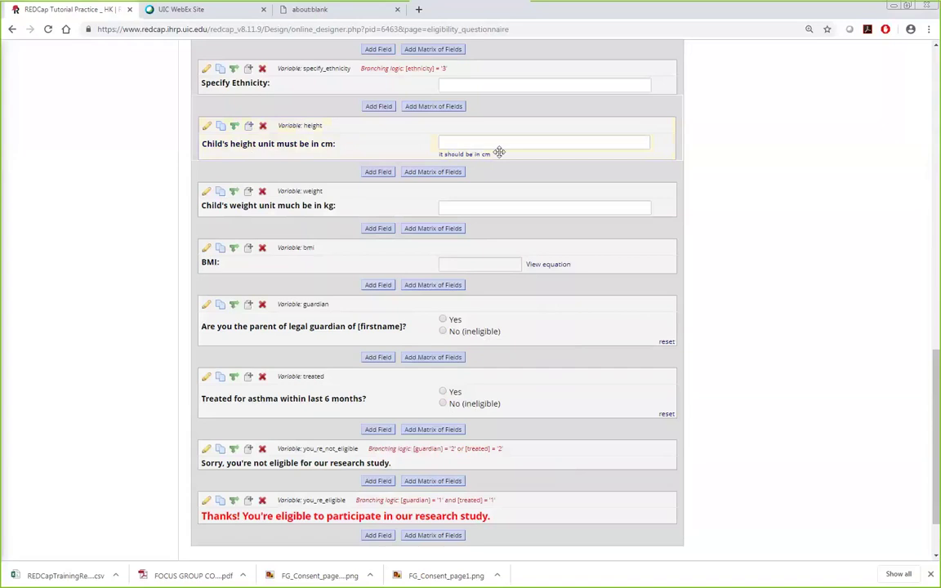
left_click(207, 248)
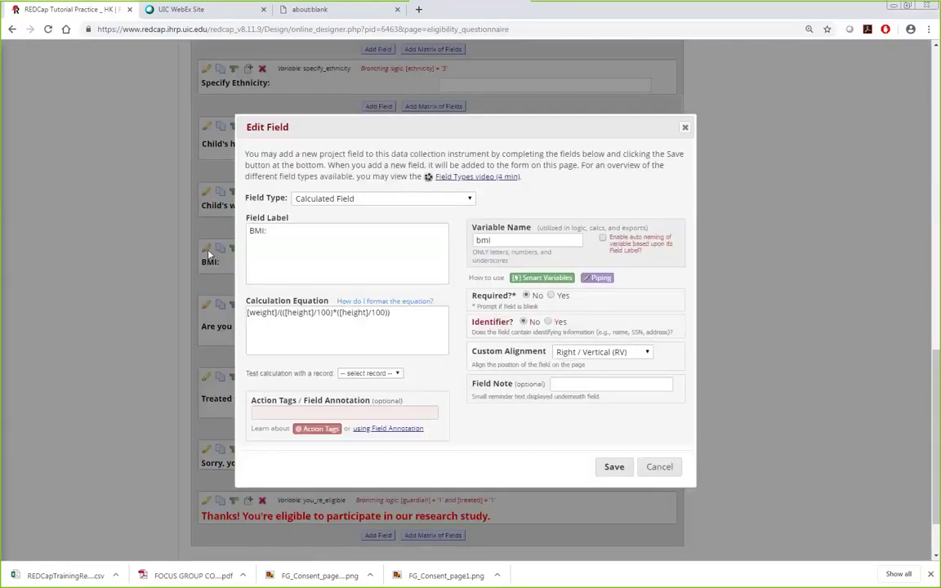
double_click(260, 312)
double_click(299, 312)
left_click(359, 132)
left_click_drag(360, 132, 765, 132)
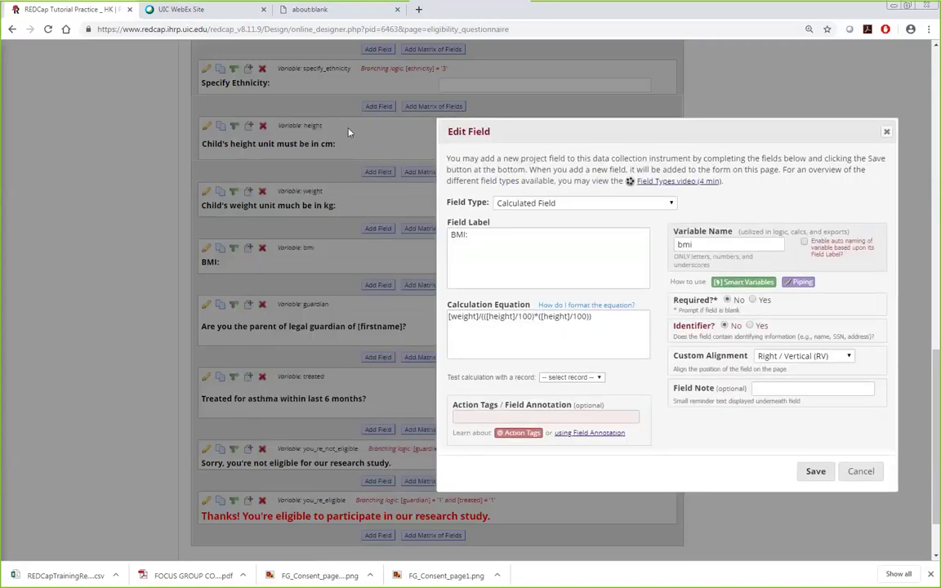
double_click(500, 316)
left_click(492, 316)
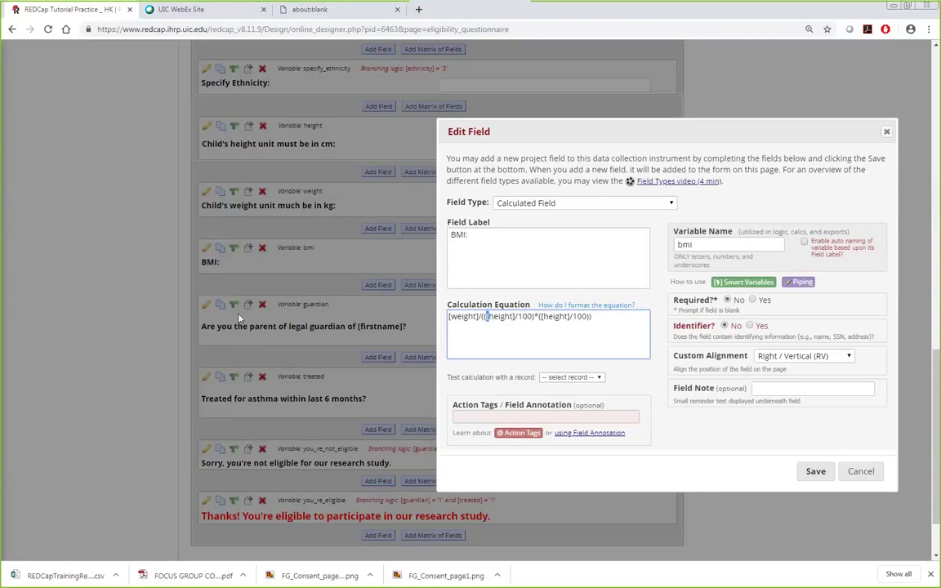
left_click_drag(607, 317, 439, 314)
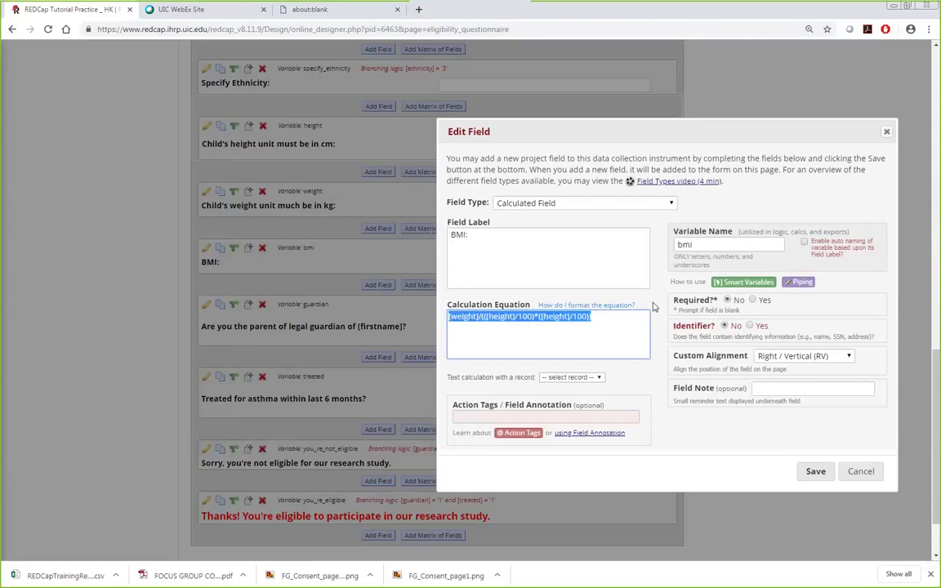
left_click(815, 472)
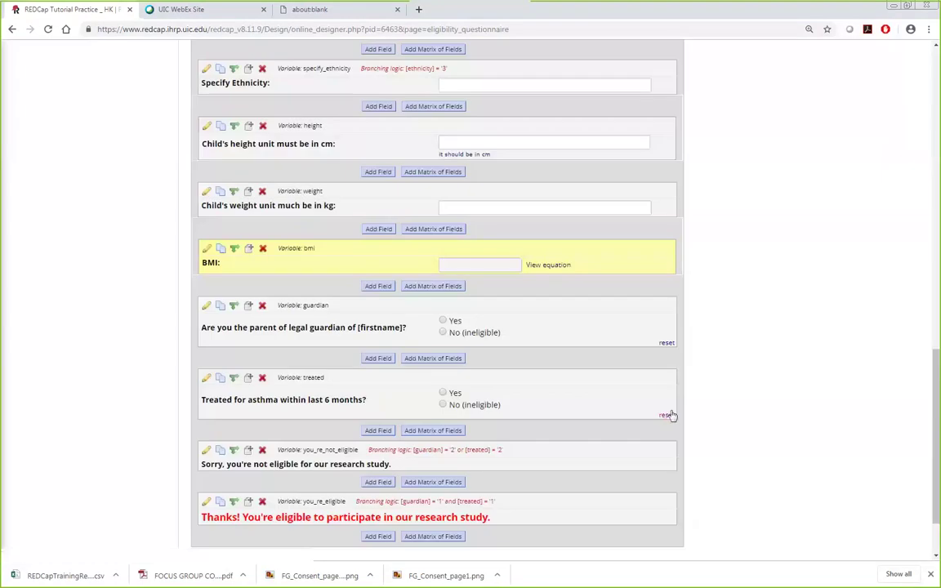
scroll(669, 414, "down", 2)
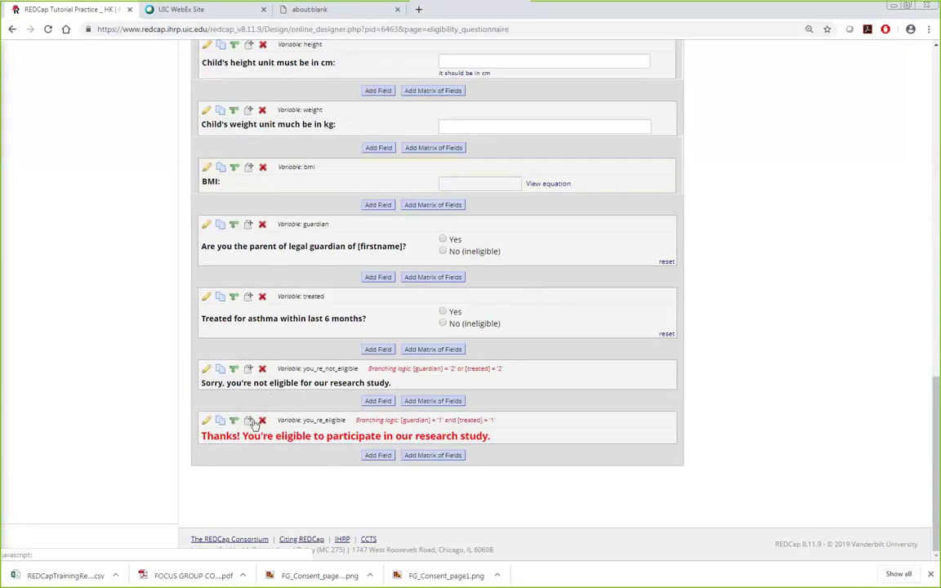
left_click(236, 422)
left_click_drag(409, 217, 155, 222)
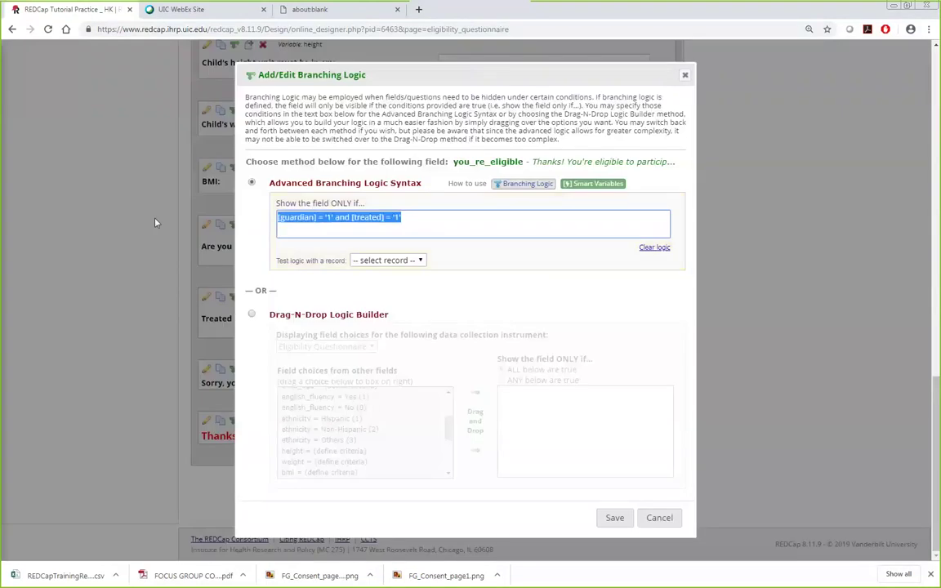
left_click(687, 76)
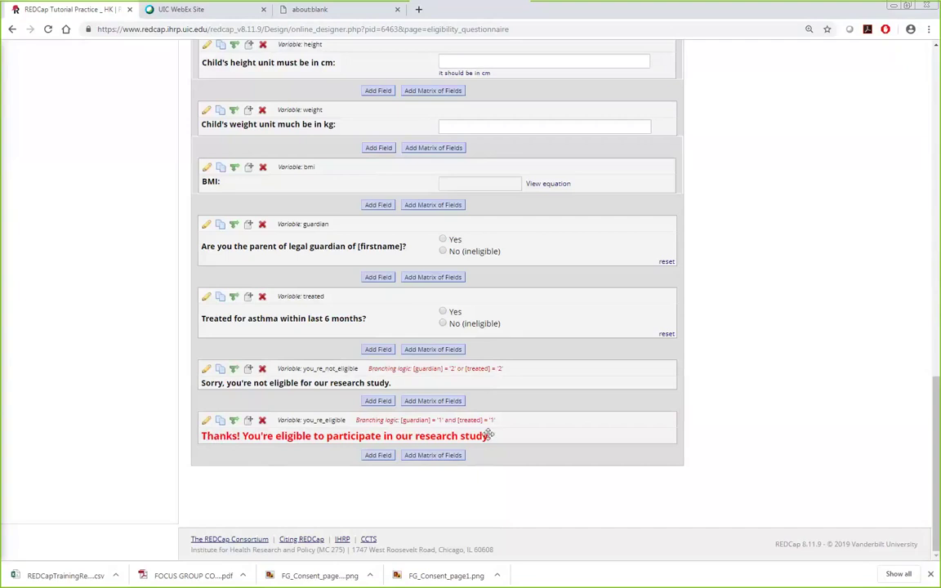
left_click(207, 421)
left_click_drag(250, 196, 349, 196)
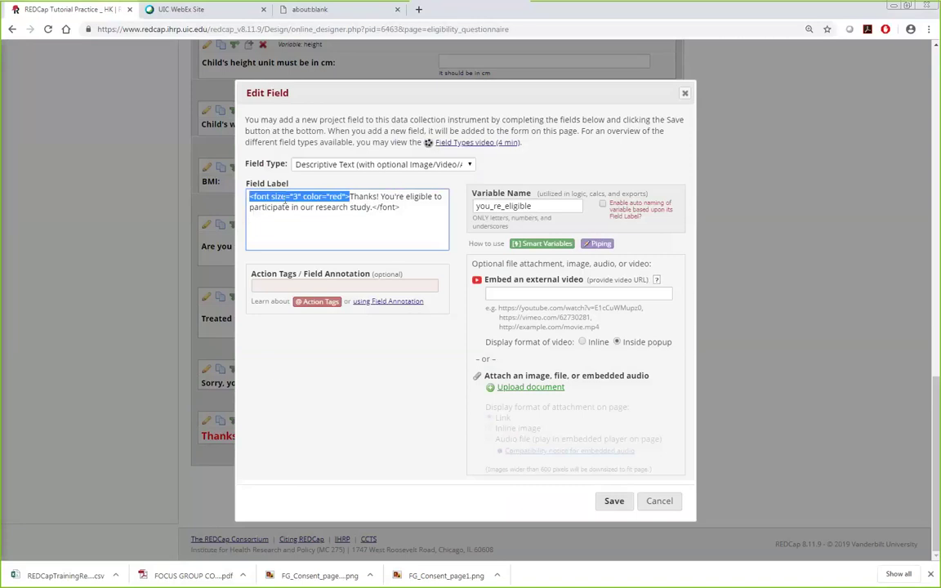
left_click_drag(372, 206, 312, 286)
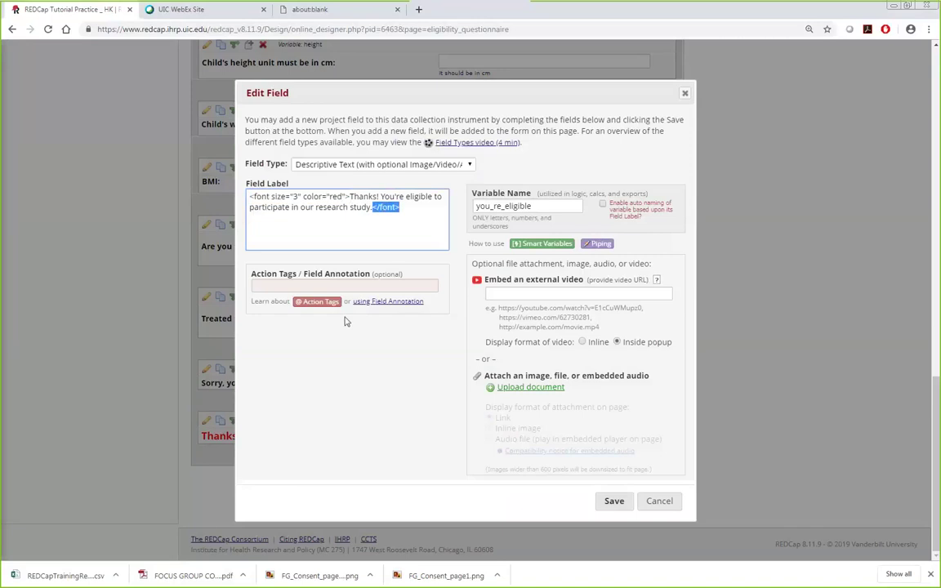
left_click(614, 503)
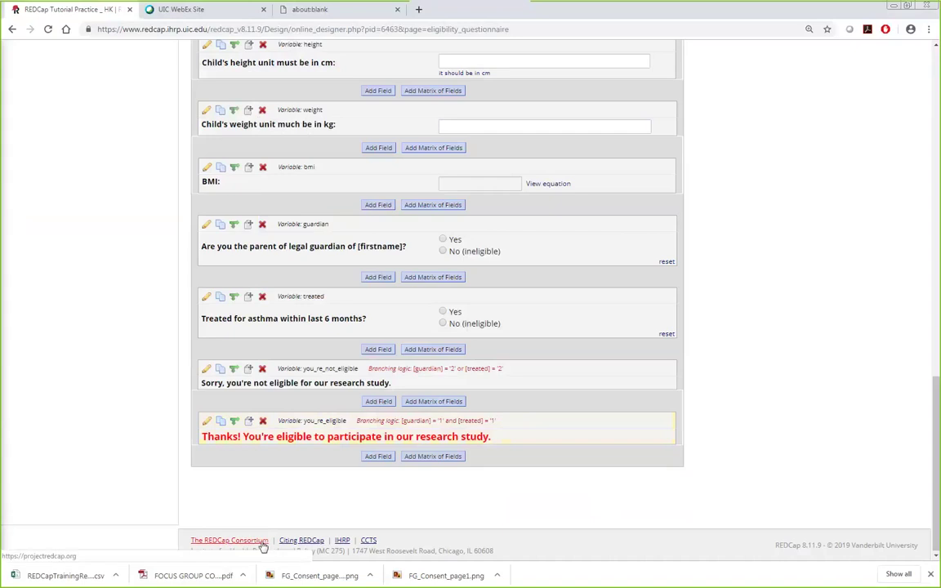
Step: Add new record 1 from Add / Edit Records and open its empty Eligibility Questionnaire
scroll(246, 545, "up", 8)
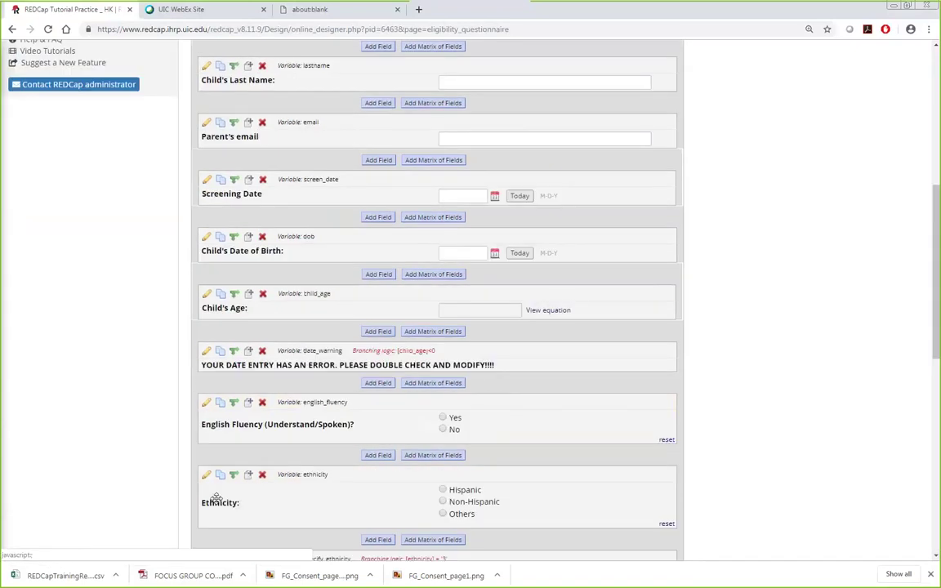
scroll(216, 498, "up", 1)
scroll(205, 506, "up", 2)
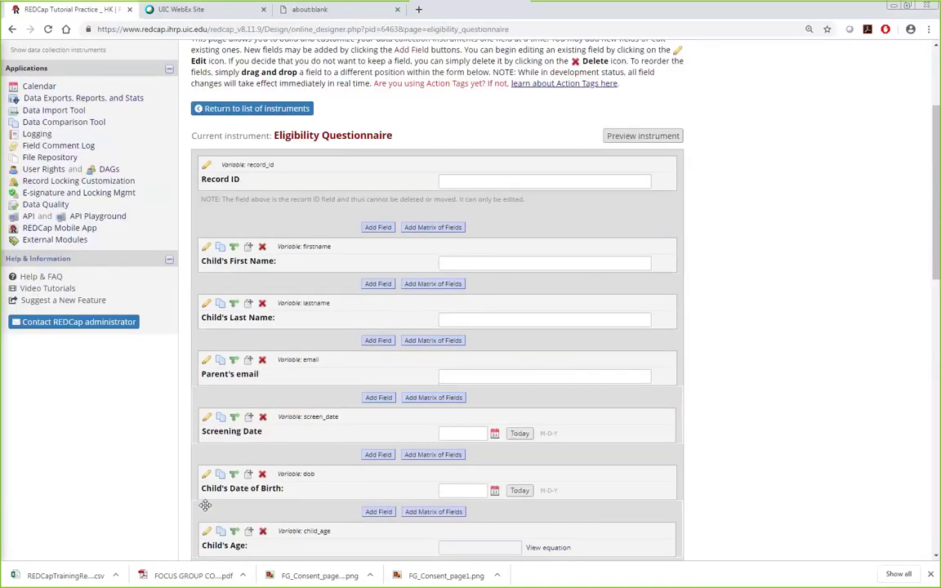
scroll(205, 505, "up", 2)
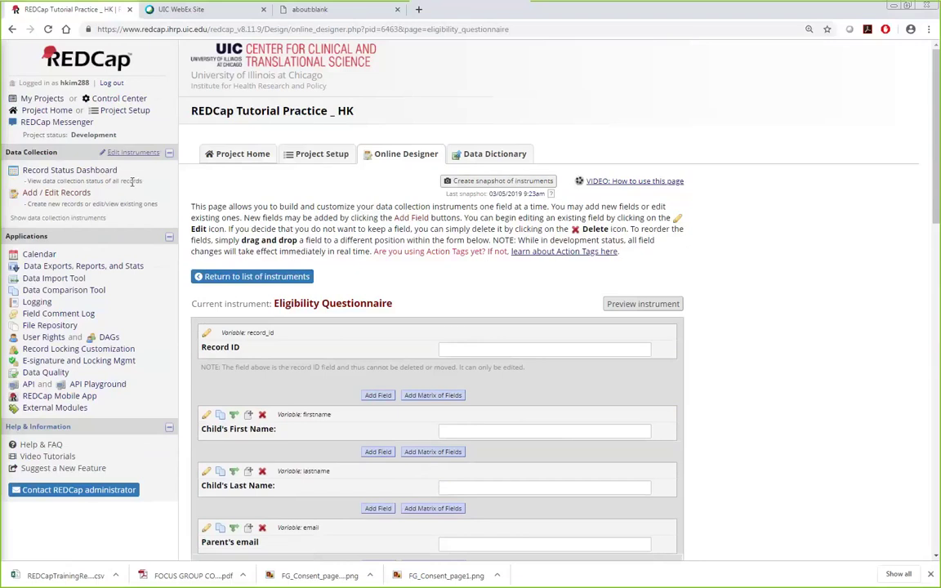
left_click(33, 196)
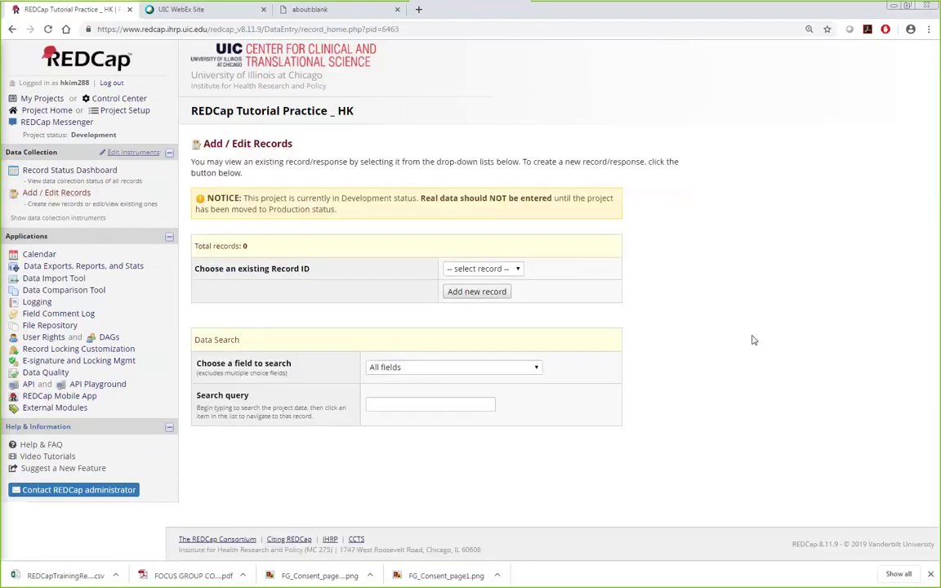
left_click(482, 268)
left_click(599, 292)
left_click(457, 297)
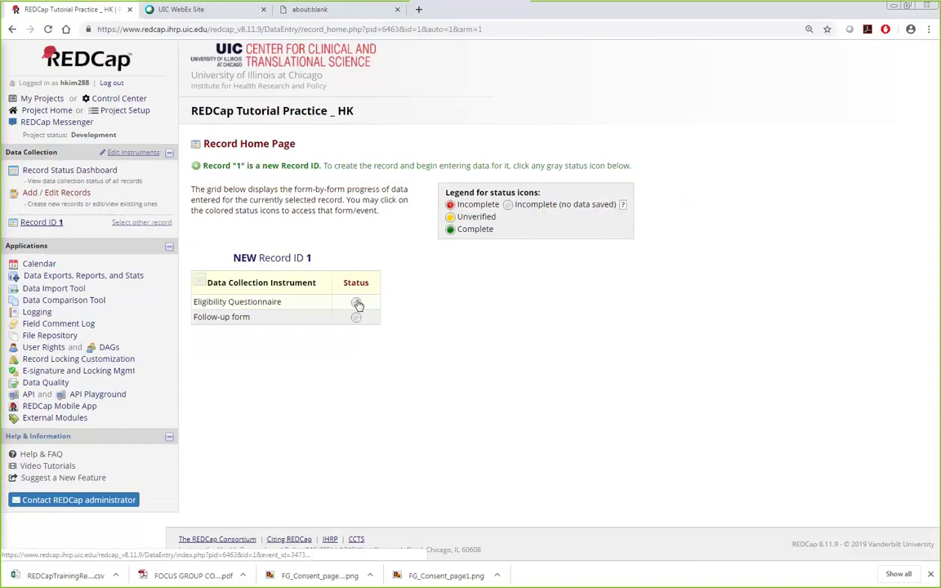
left_click(357, 303)
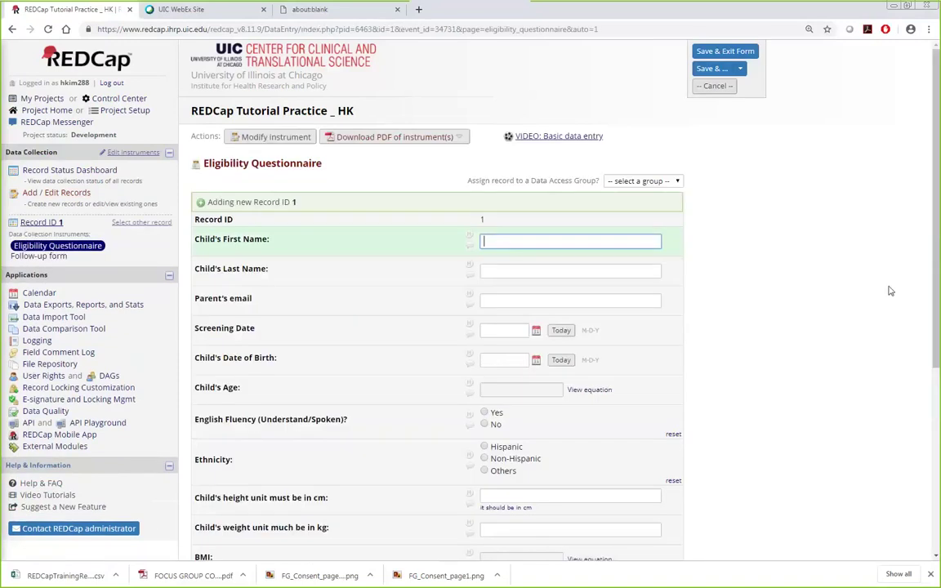
Step: Enter the child's first name, last name, and the parent's e-mail address
scroll(888, 329, "down", 1)
scroll(886, 329, "down", 1)
type("John")
key("Tab")
type("Doe")
key("Tab")
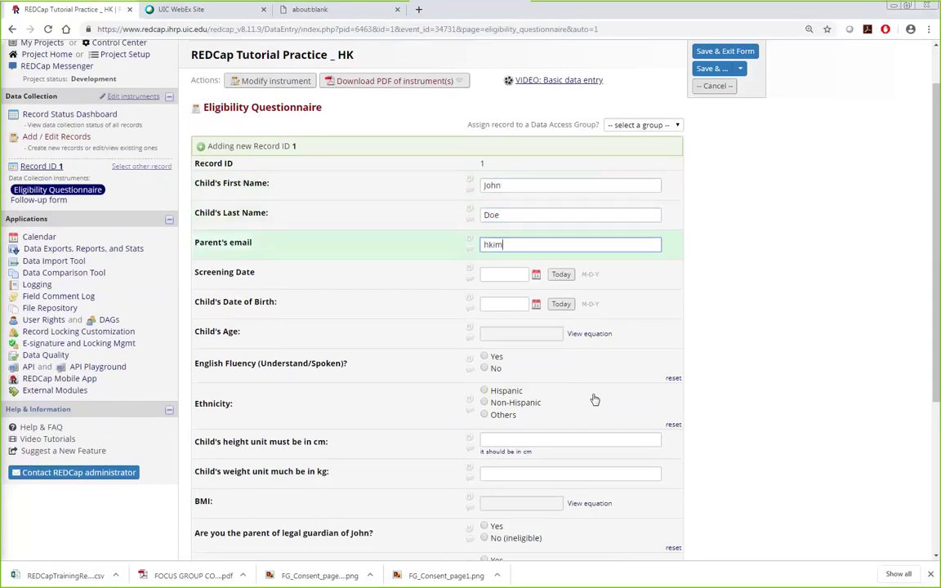
Step: Set the Screening Date to today, 05-22-2019, then open its calendar picker
left_click(505, 274)
scroll(552, 259, "down", 1)
scroll(552, 259, "down", 1)
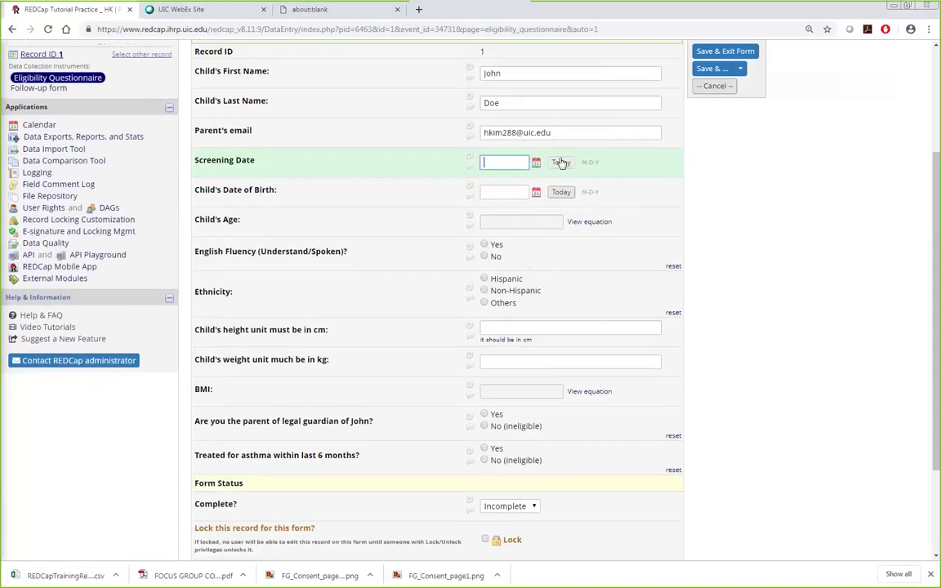
left_click(555, 164)
left_click(537, 164)
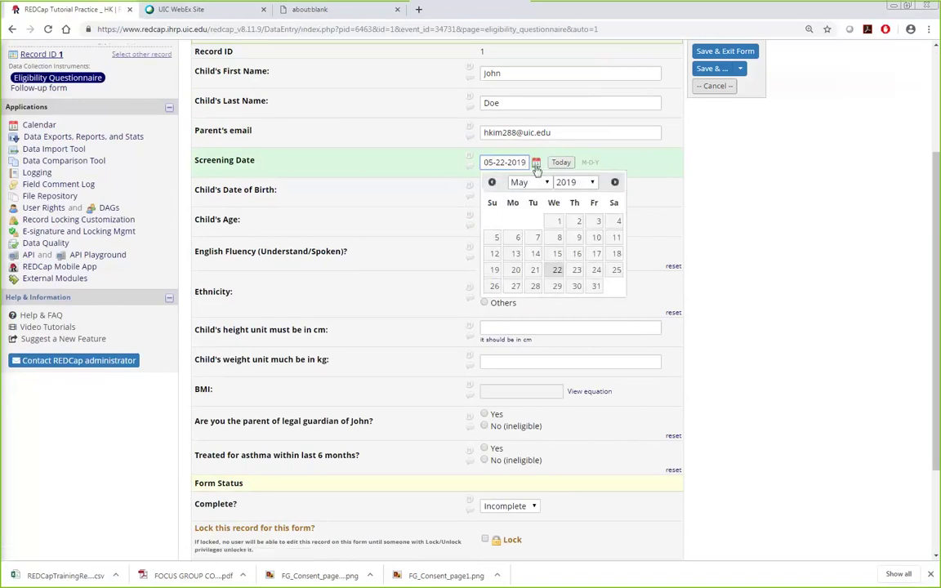
Step: Pick May 15, 2019 as the Screening Date from the calendar
left_click(556, 254)
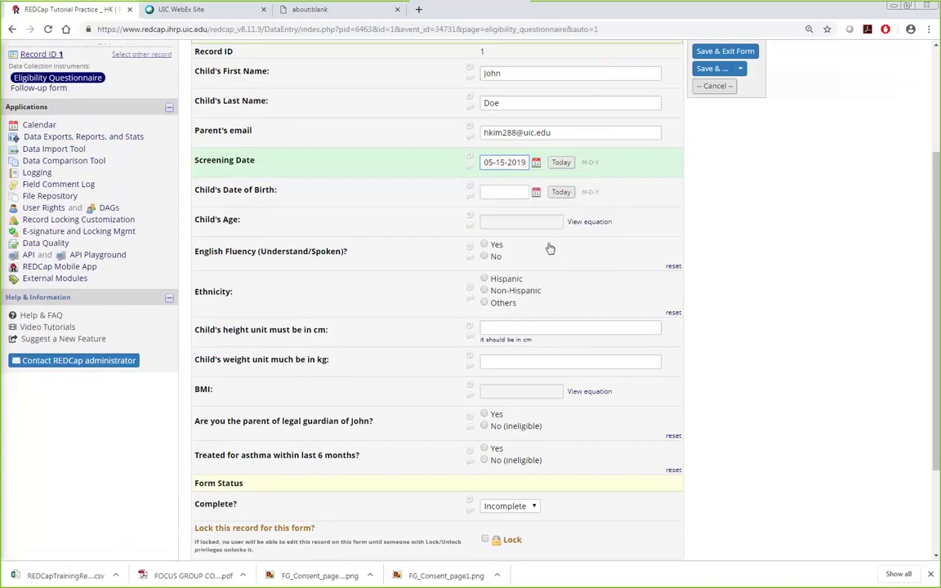
left_click(536, 163)
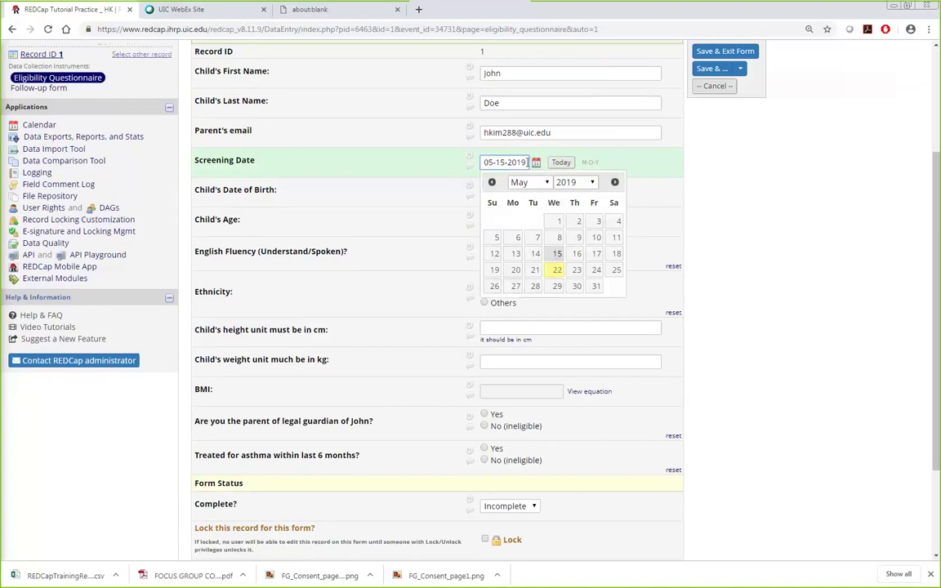
left_click(636, 191)
Step: Enter 20190519 to see the M-D-Y format alert, then reset the date to today
left_click_drag(482, 166, 529, 160)
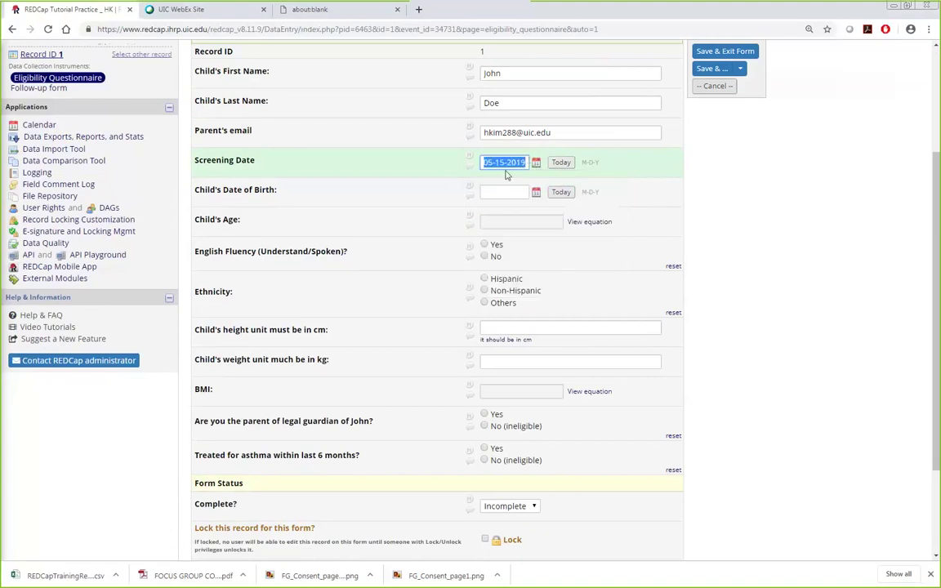
left_click_drag(486, 164, 482, 161)
type("2019")
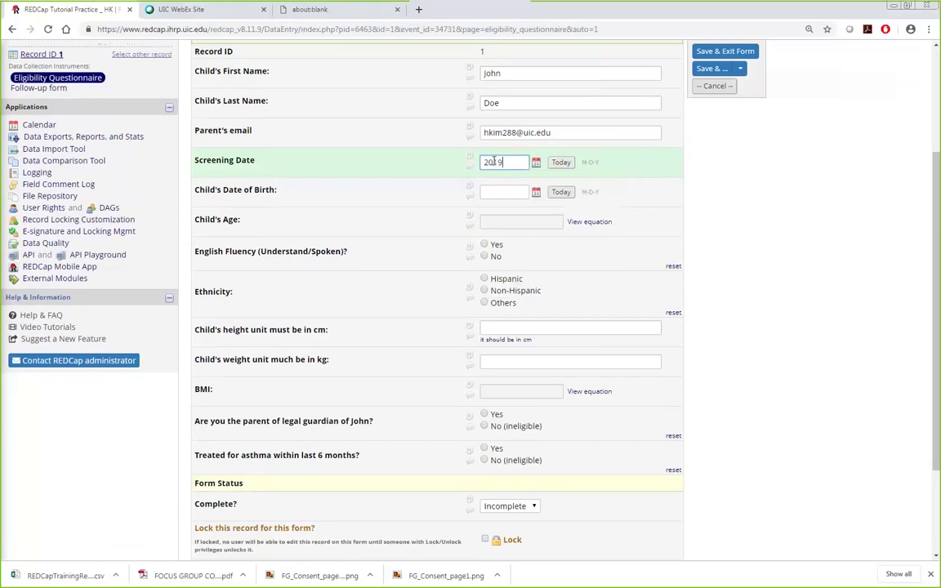
type("0519")
left_click(688, 193)
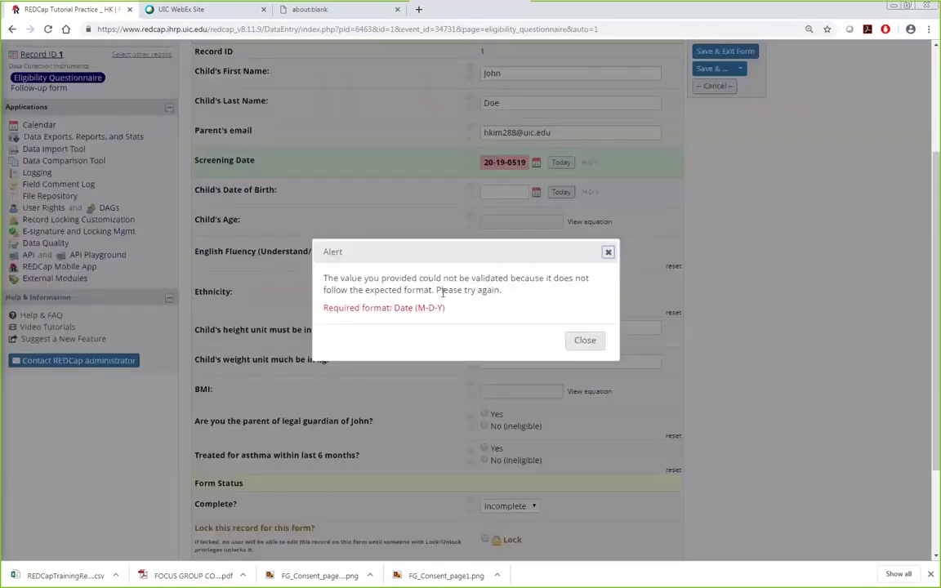
left_click(586, 341)
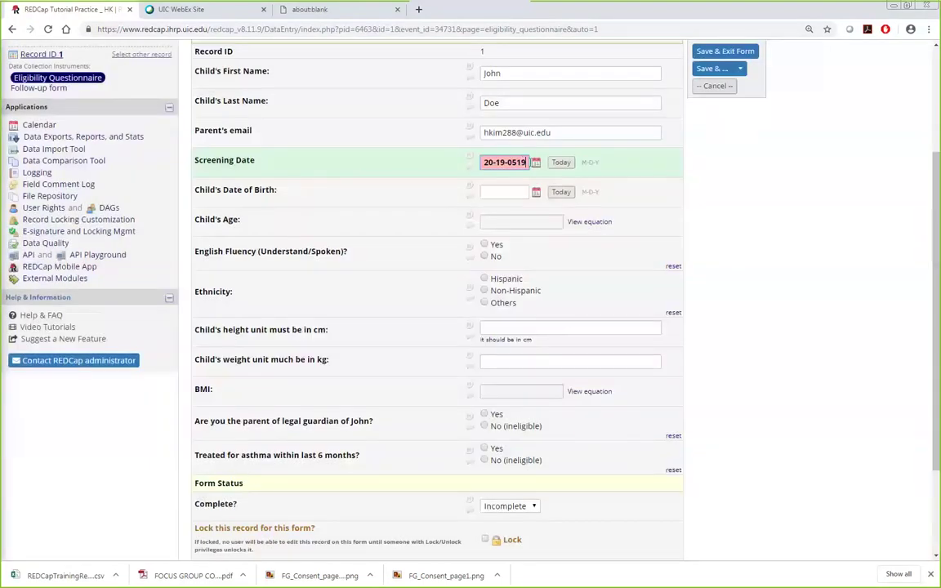
left_click(455, 175)
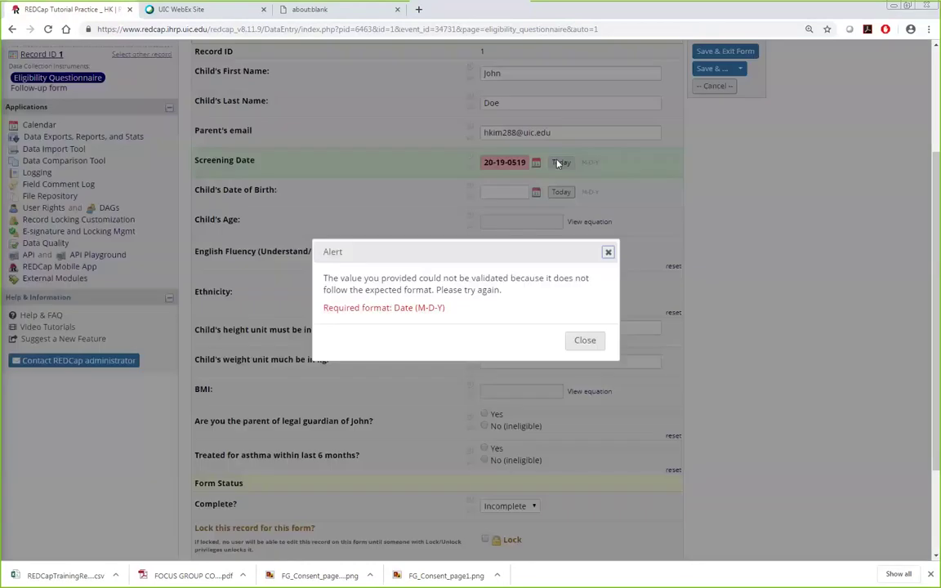
left_click(587, 340)
key("BackSpace")
left_click(560, 162)
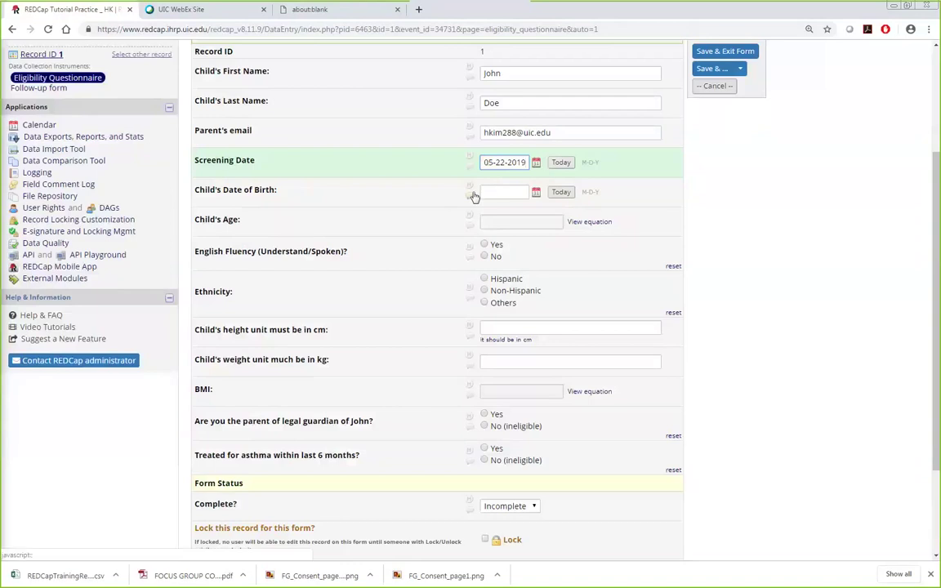
Step: Pick May 11, 2010 as the child's date of birth from the calendar
left_click(513, 192)
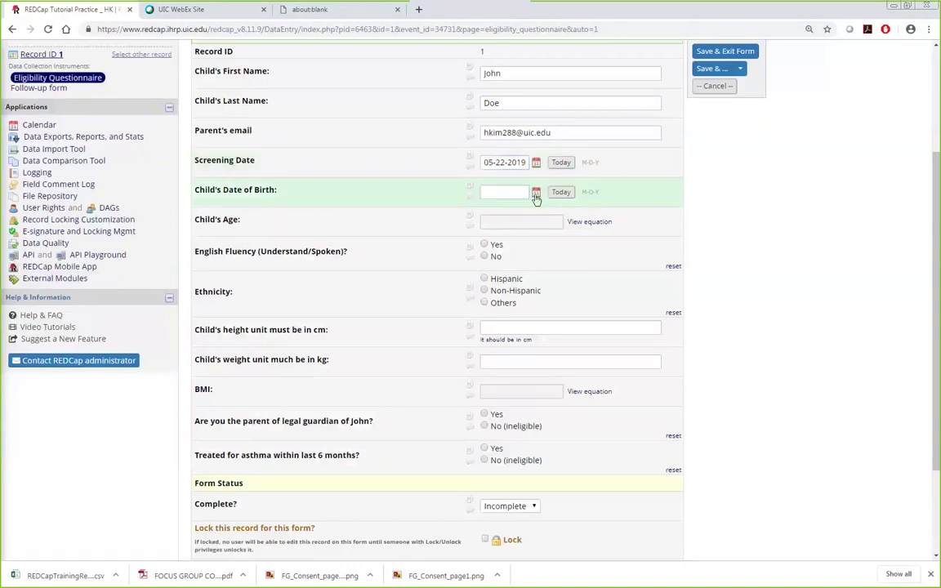
left_click(536, 191)
left_click(574, 211)
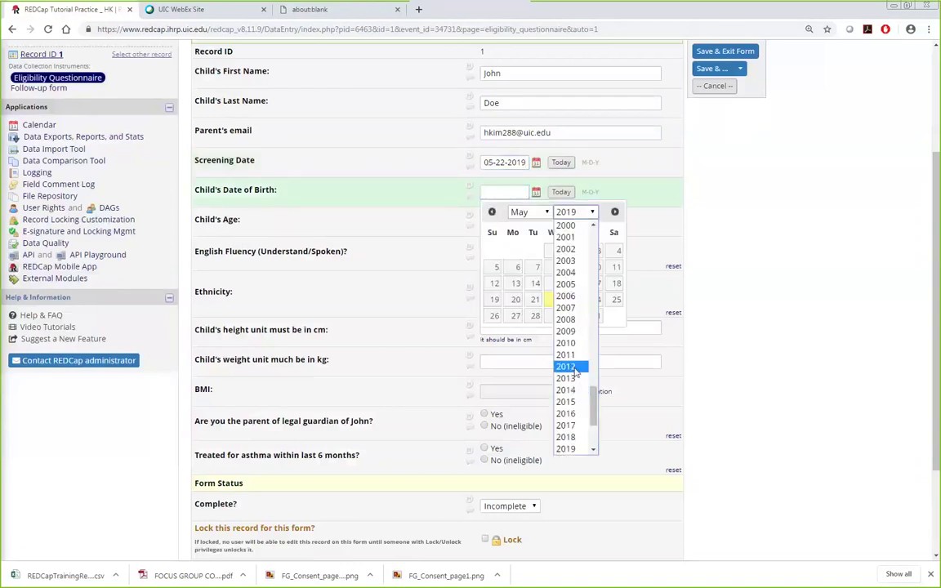
left_click(565, 342)
left_click(535, 283)
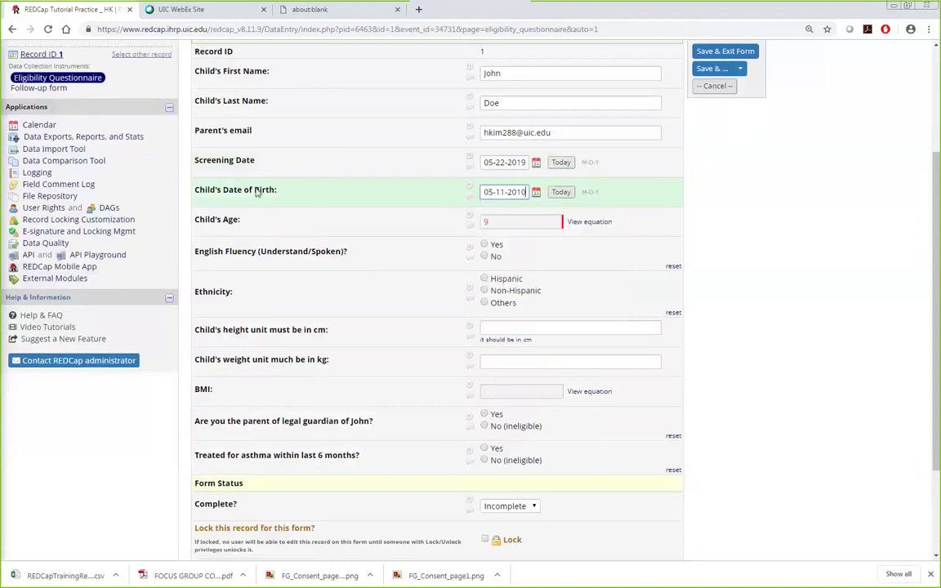
left_click(264, 231)
Step: Change the birth year to 2020 to trigger the date error, then restore 2010
left_click(521, 193)
key("BackSpace")
key("BackSpace")
type("20")
left_click(511, 226)
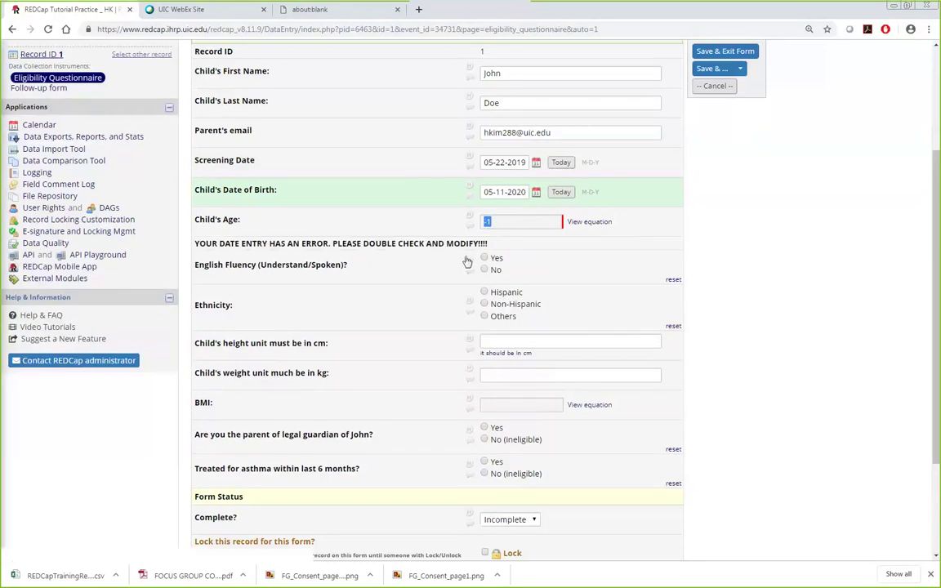
left_click_drag(200, 244, 501, 247)
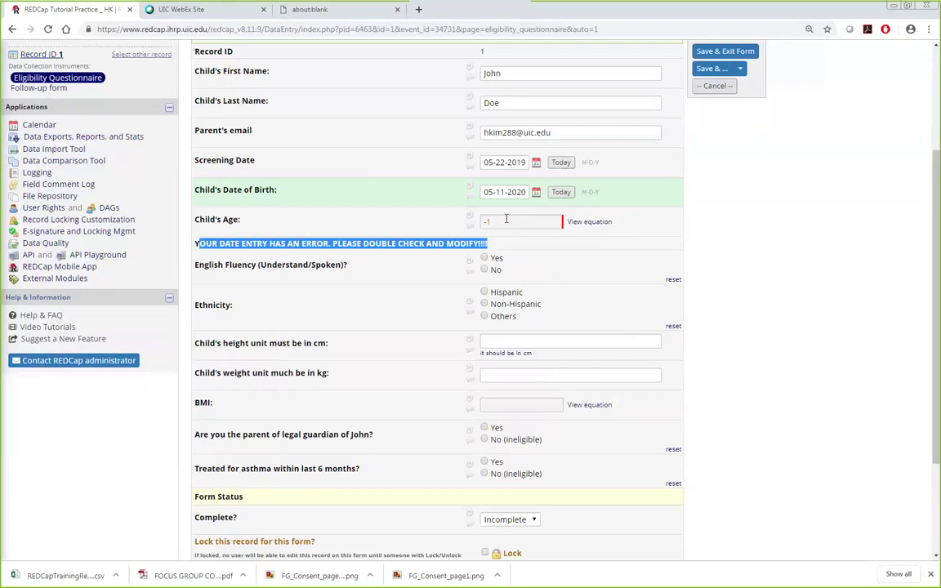
left_click(205, 244)
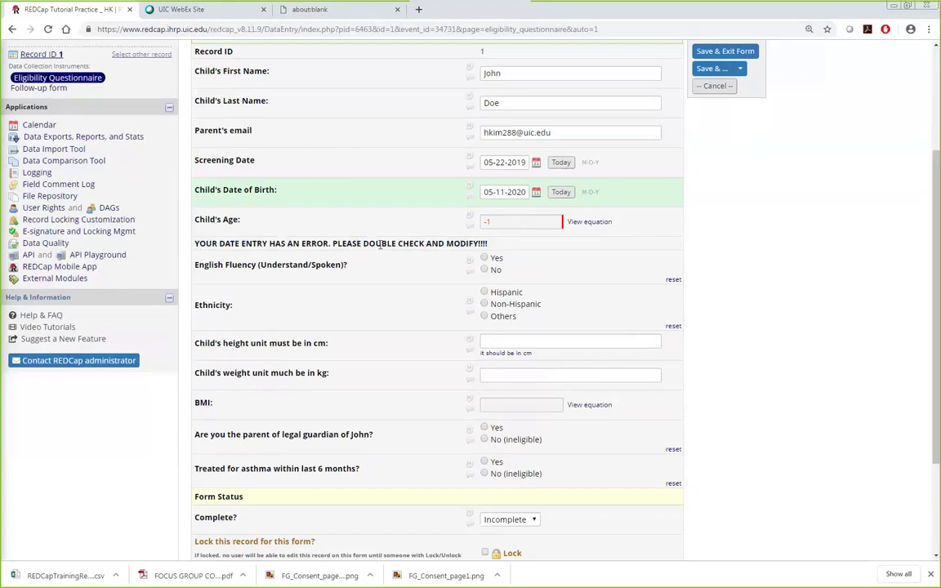
left_click_drag(513, 192, 539, 192)
type("10")
left_click(762, 386)
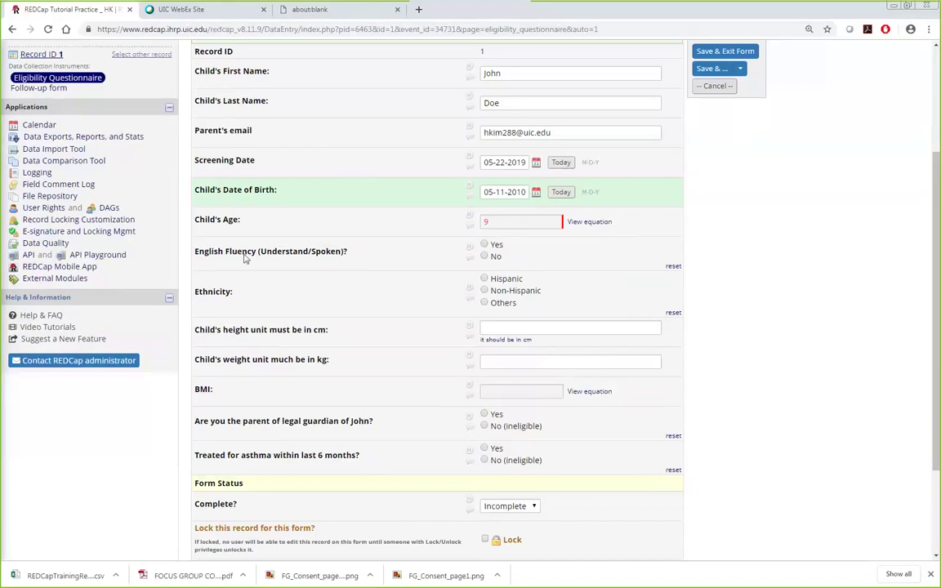
Step: Answer Yes for English fluency and try each ethnicity option, ending on Hispanic
left_click(485, 245)
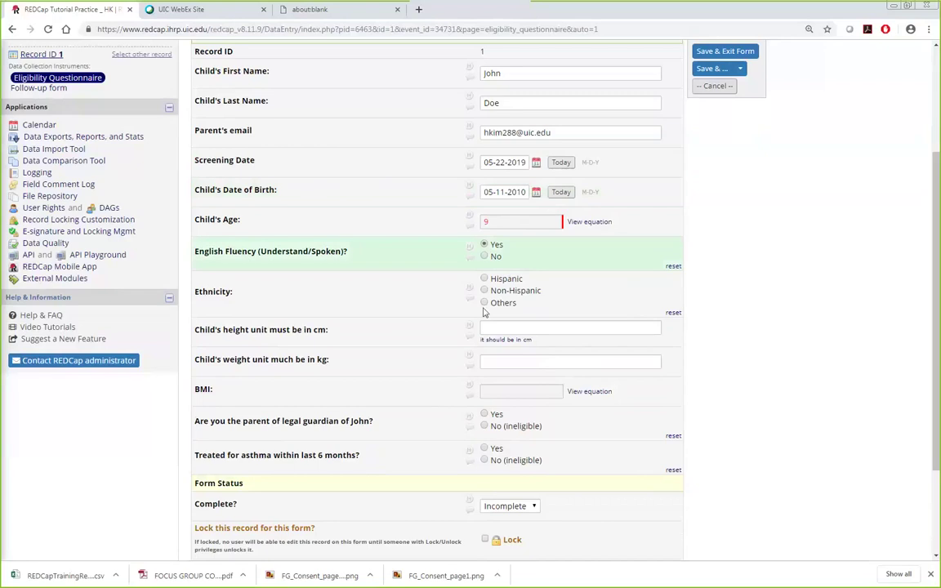
left_click(484, 278)
left_click(484, 291)
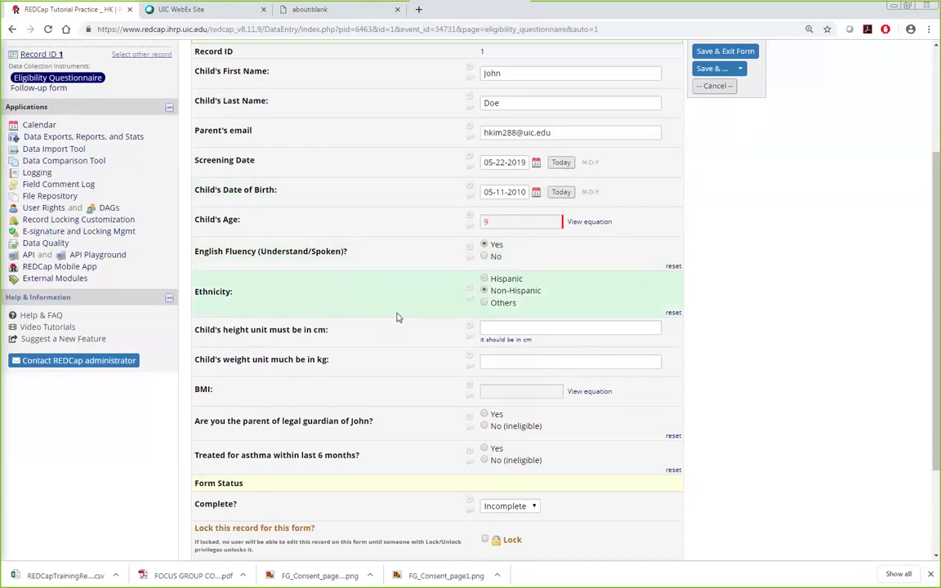
left_click(485, 303)
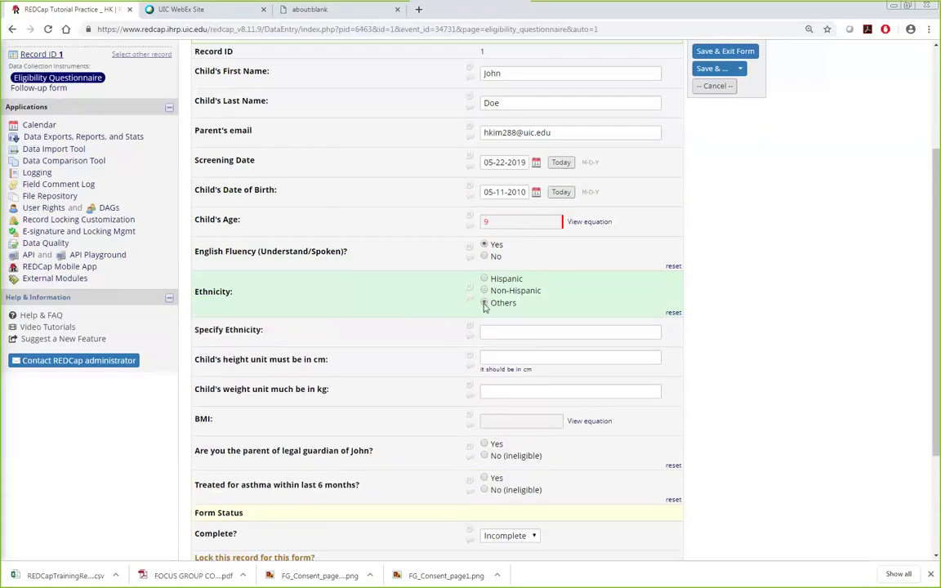
left_click(583, 332)
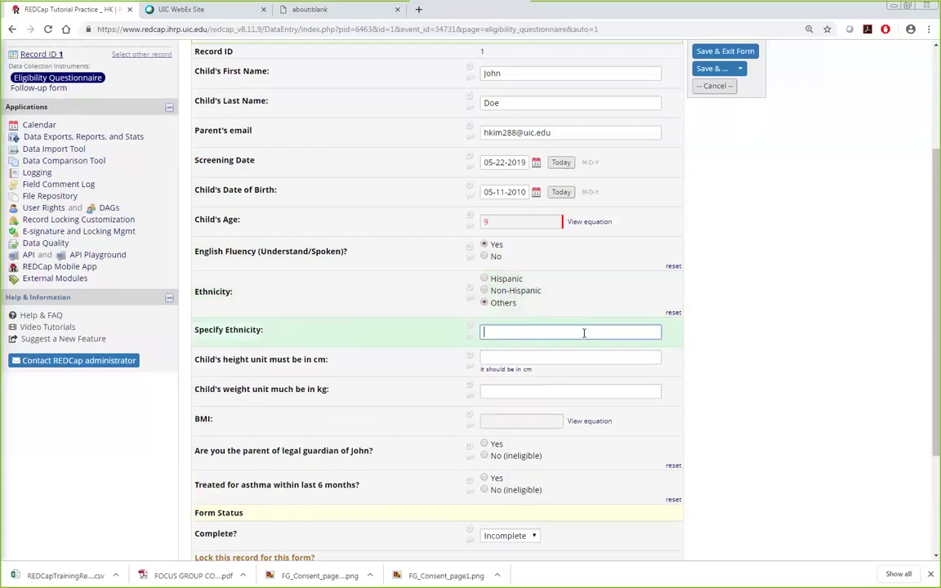
left_click(484, 280)
Step: Enter 100 cm as the child's height
scroll(678, 257, "down", 3)
left_click(580, 199)
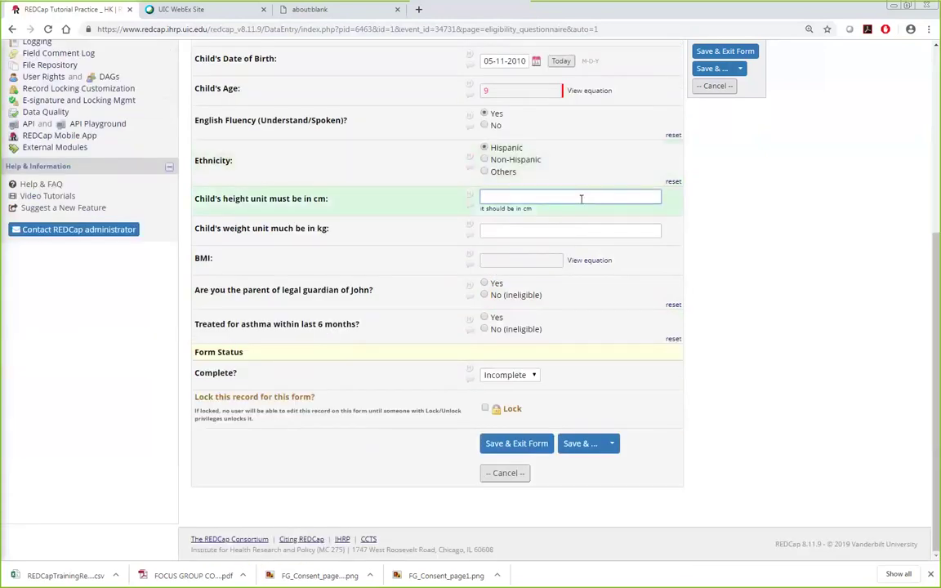
type("100")
left_click(564, 231)
Step: Enter weight 30 kg, then change it to 20 kg so BMI recalculates to 20
type("30")
left_click(825, 298)
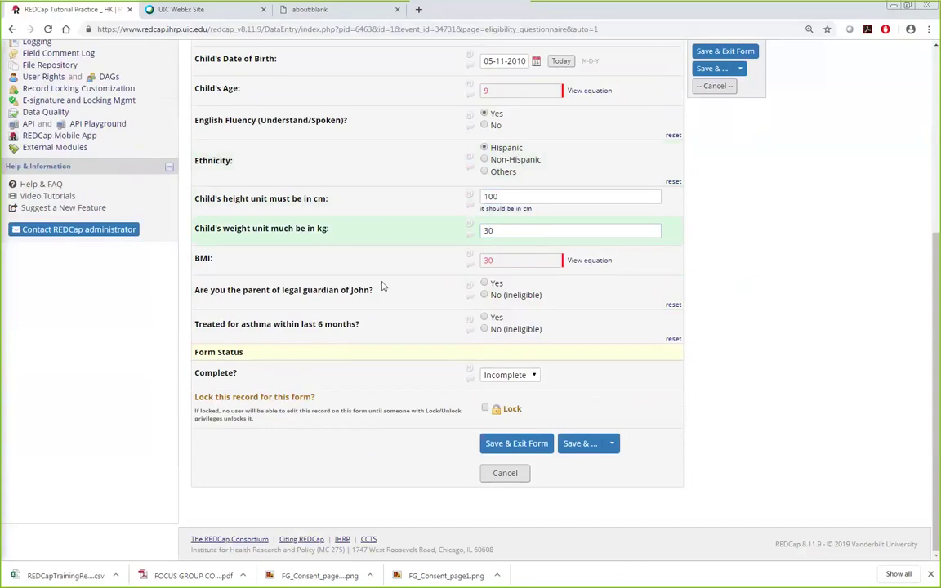
left_click(515, 231)
key("BackSpace")
key("BackSpace")
type("20")
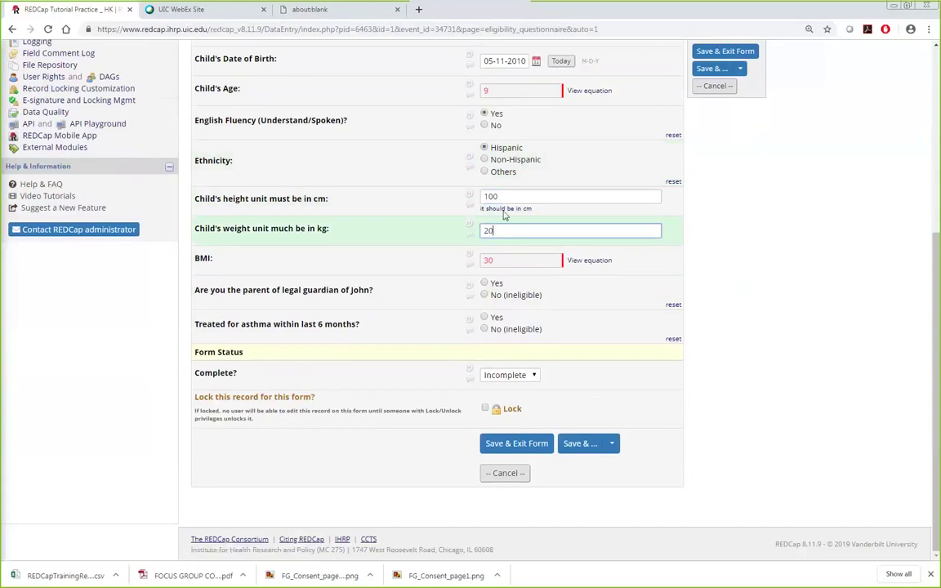
left_click(760, 262)
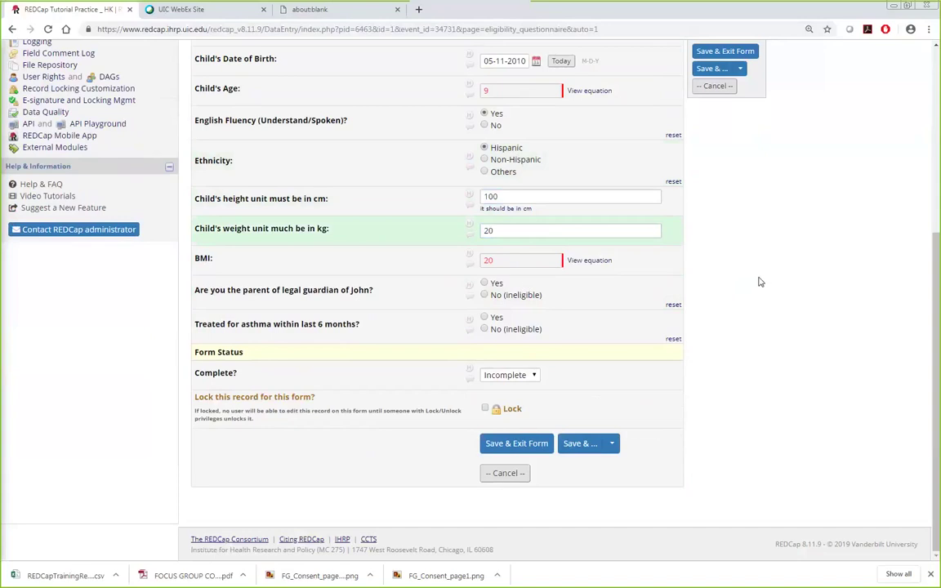
double_click(483, 232)
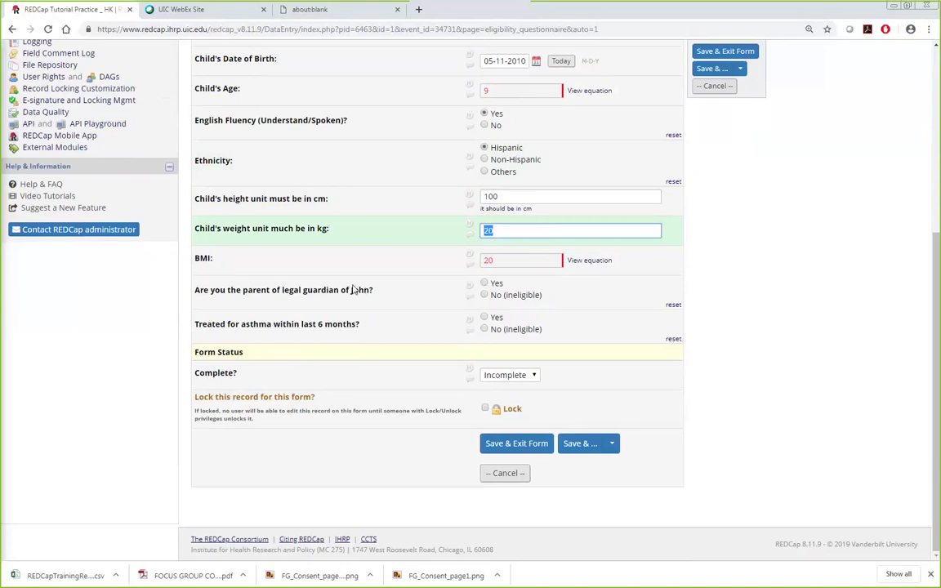
Step: Answer No to the parent/guardian question to show the ineligibility message
left_click_drag(351, 290, 366, 297)
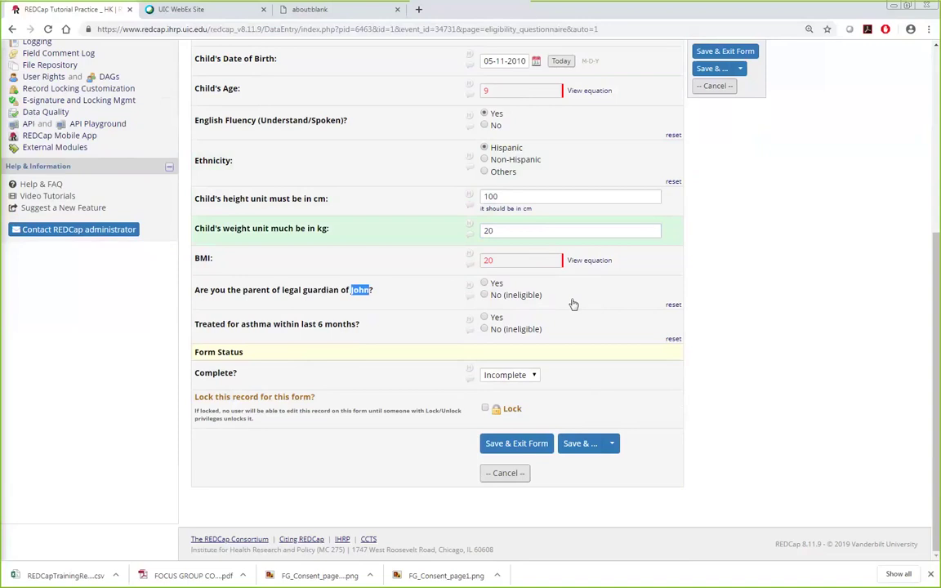
left_click(484, 283)
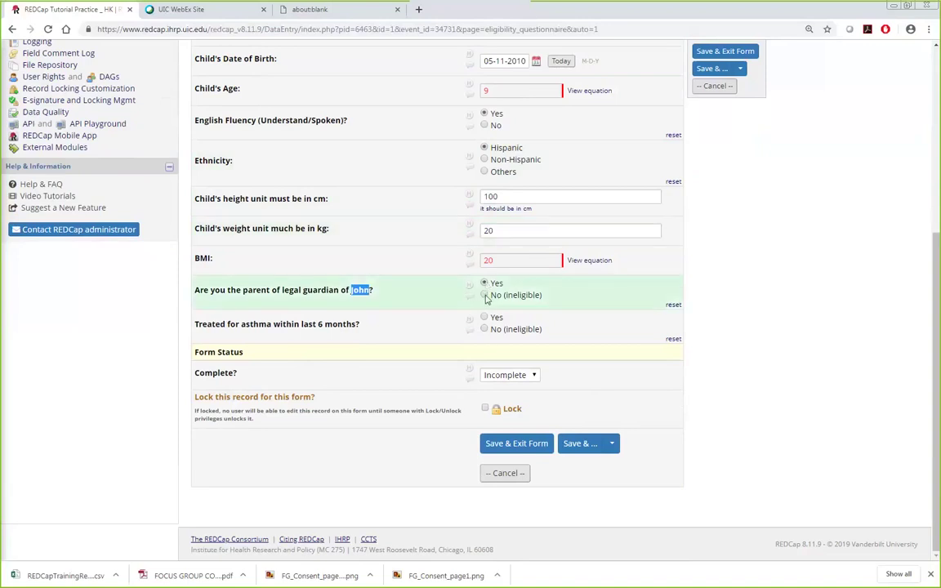
left_click(485, 295)
left_click_drag(203, 351, 424, 356)
left_click(484, 317)
Step: Answer Yes to asthma treatment and parent/guardian so the eligibility message appears
left_click(485, 318)
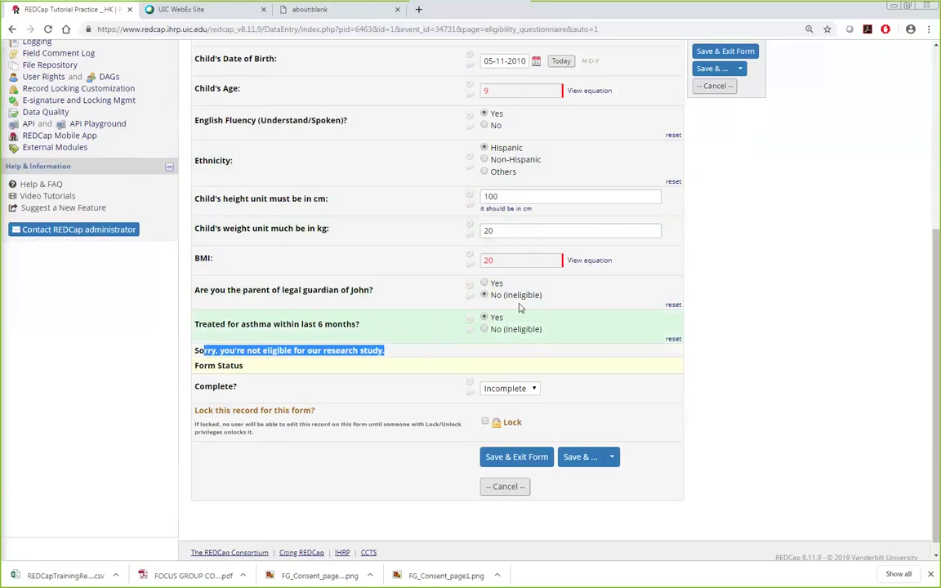
left_click(485, 283)
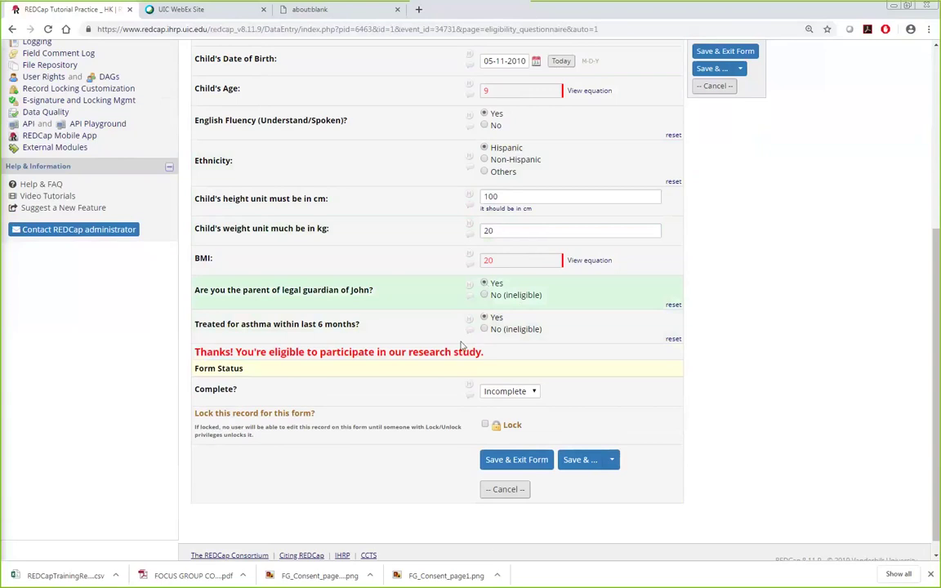
left_click_drag(207, 352, 516, 349)
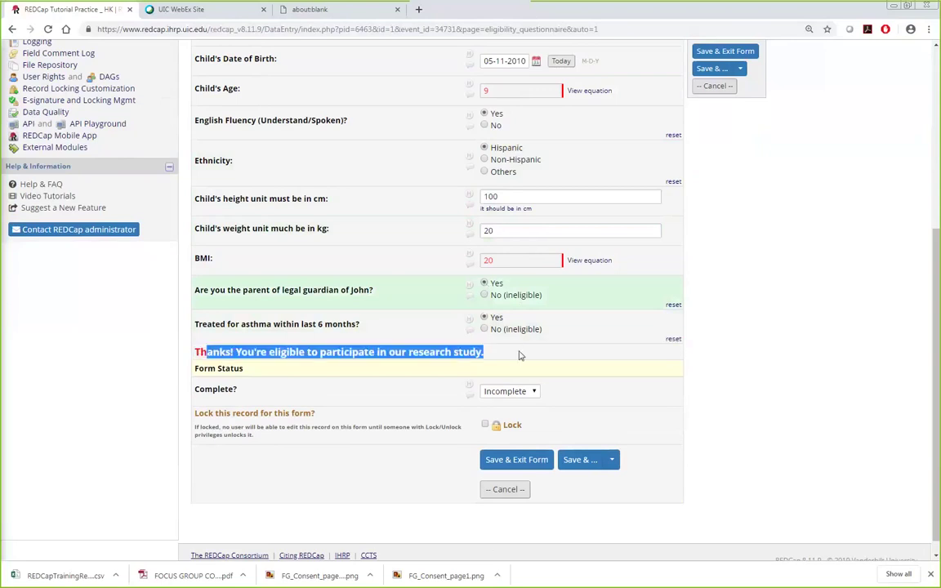
left_click(811, 381)
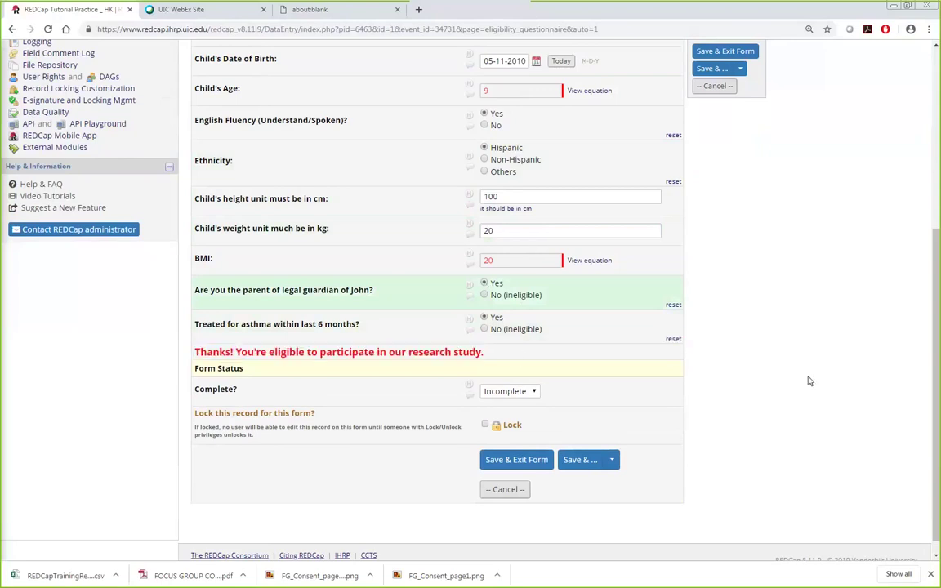
left_click(513, 393)
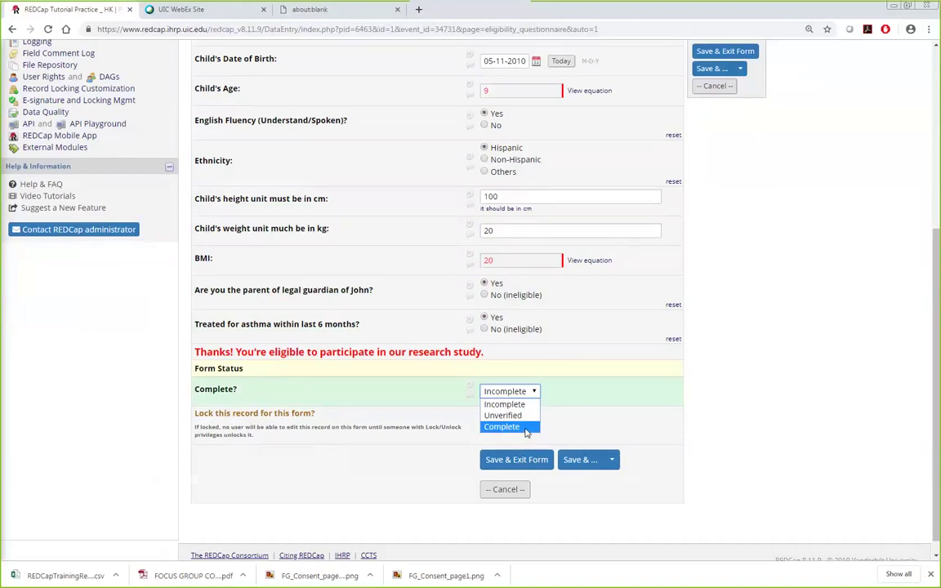
Step: Mark the form Complete, Save & Exit Form, then open record 1's Follow-up form
left_click(527, 433)
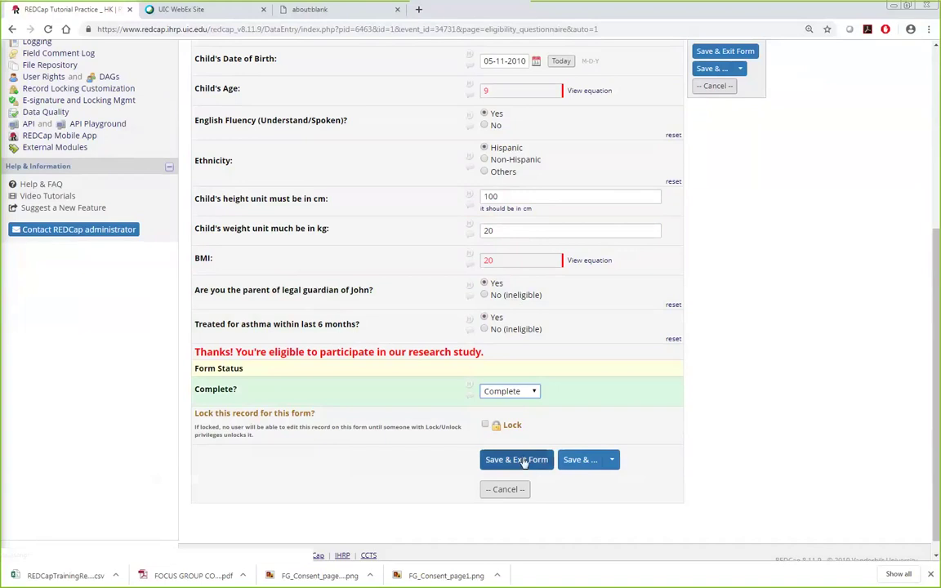
left_click(613, 460)
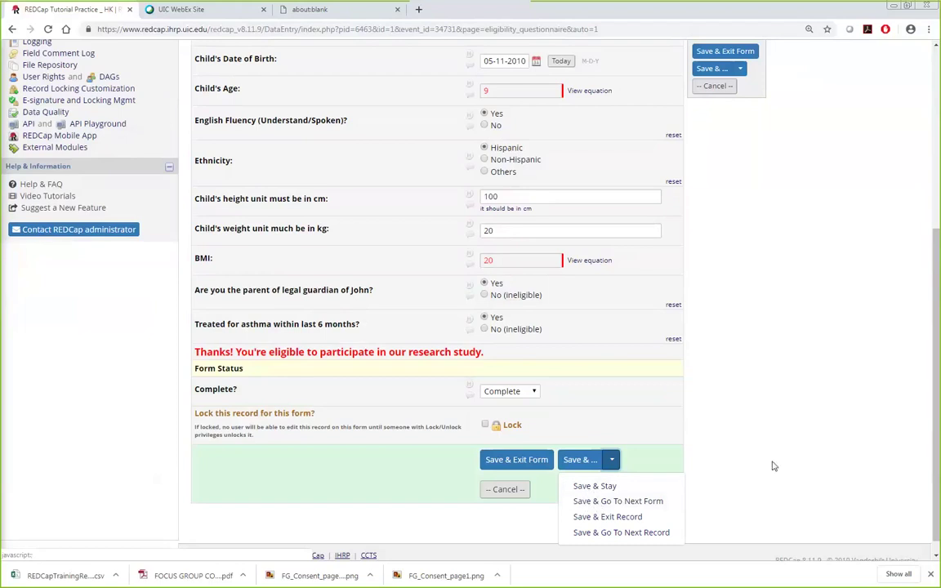
left_click(529, 462)
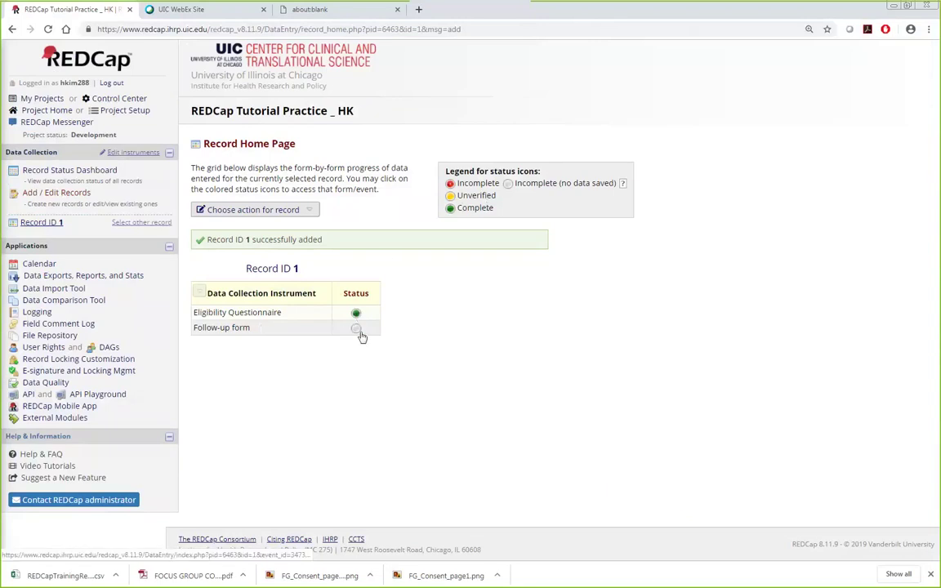
left_click(357, 332)
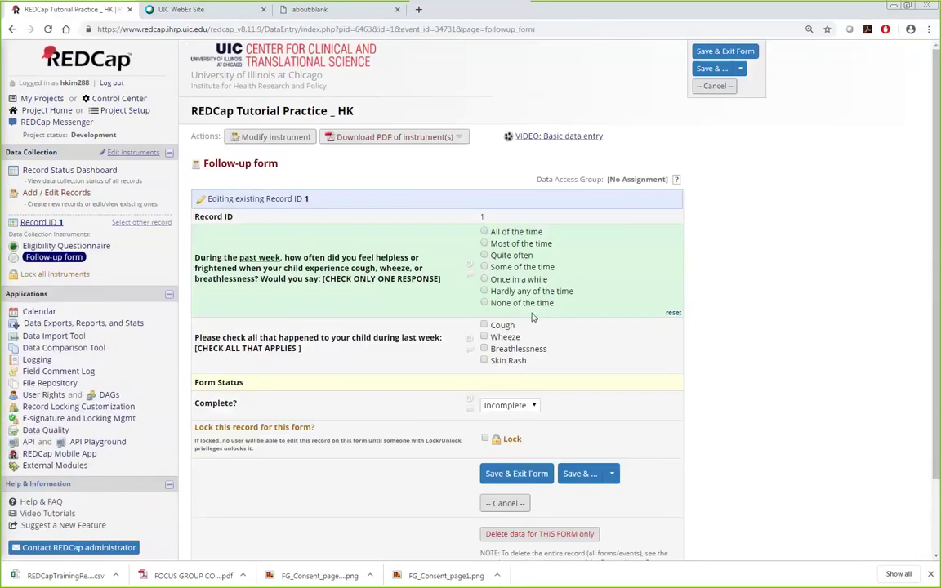
Step: Open the Follow-up form in the Online Designer via Modify instrument
left_click(259, 139)
scroll(493, 398, "down", 2)
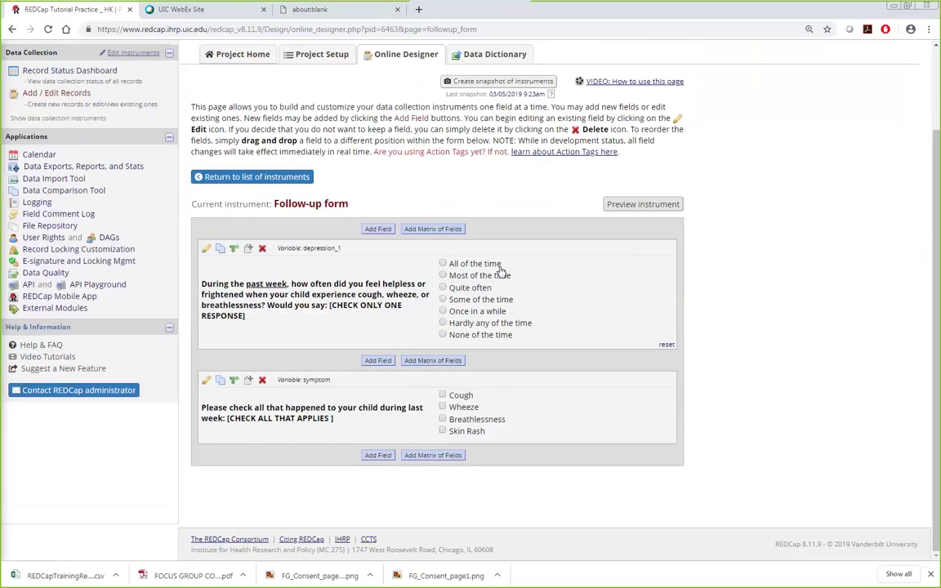
Step: Edit depression_1, recoding All of the time to 7 and Most of the time to 6
left_click(206, 248)
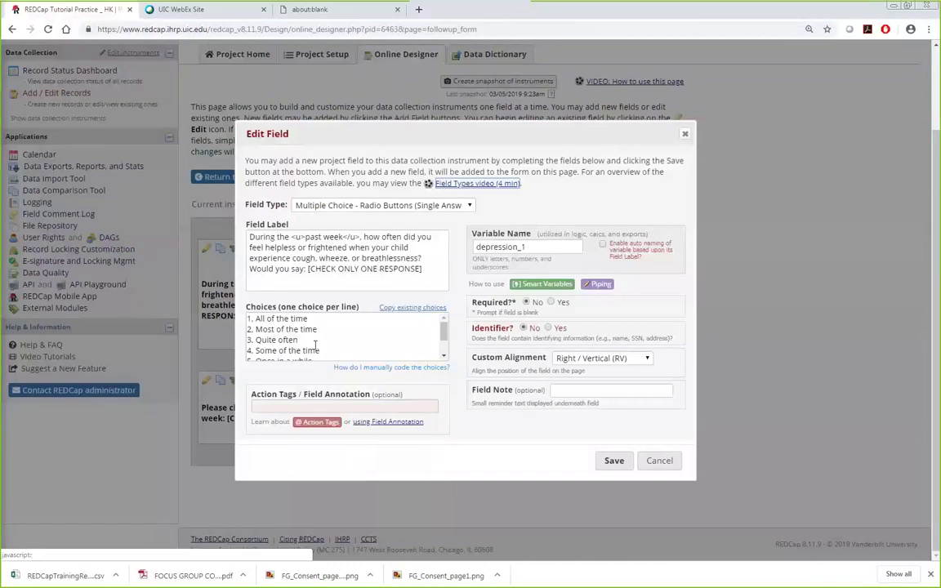
scroll(257, 319, "down", 1)
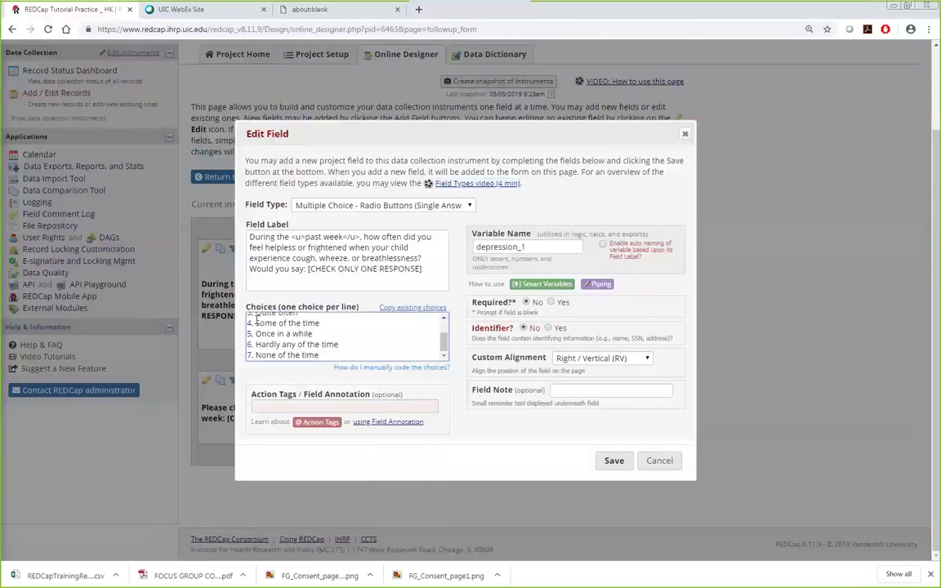
scroll(256, 320, "up", 2)
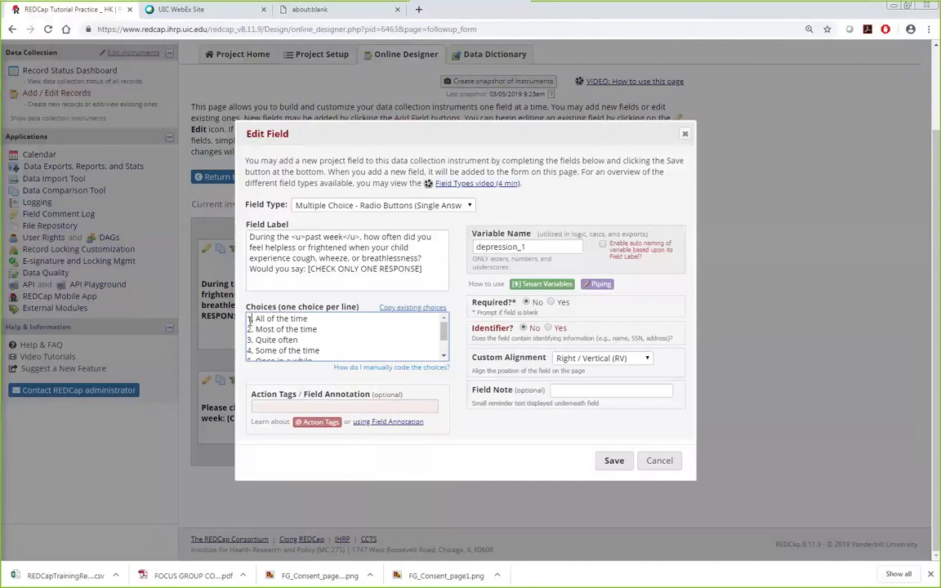
double_click(249, 320)
type("7")
double_click(250, 329)
left_click(251, 319)
double_click(249, 318)
scroll(386, 330, "down", 2)
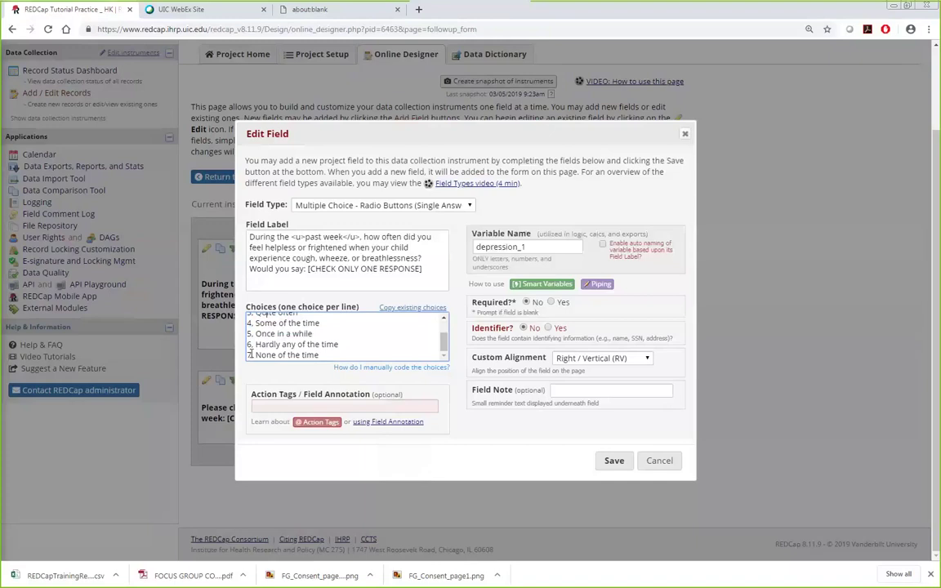
scroll(363, 349, "up", 2)
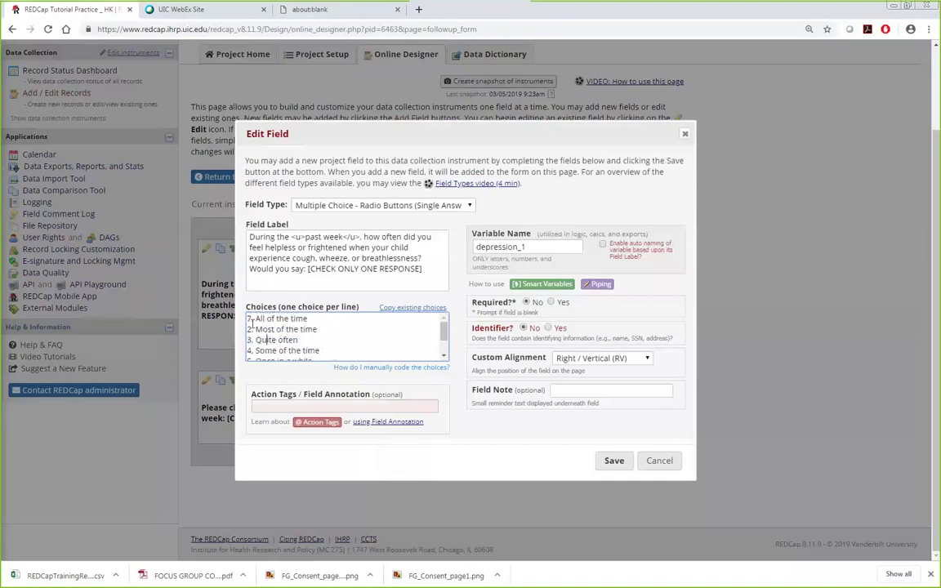
double_click(250, 329)
type("6")
Step: Recode the remaining choices down to 5, 4, 3, 2, 1 and save the question
double_click(249, 340)
type("5")
double_click(249, 351)
scroll(277, 337, "down", 1)
double_click(250, 334)
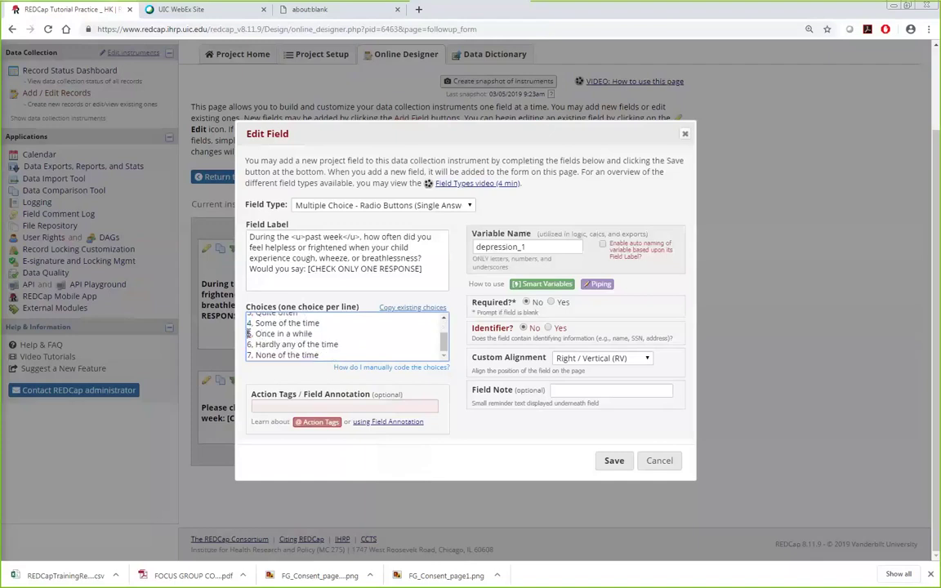
type("3")
double_click(250, 344)
type("2")
double_click(250, 354)
type("1")
scroll(395, 342, "up", 3)
scroll(394, 342, "down", 3)
left_click(610, 463)
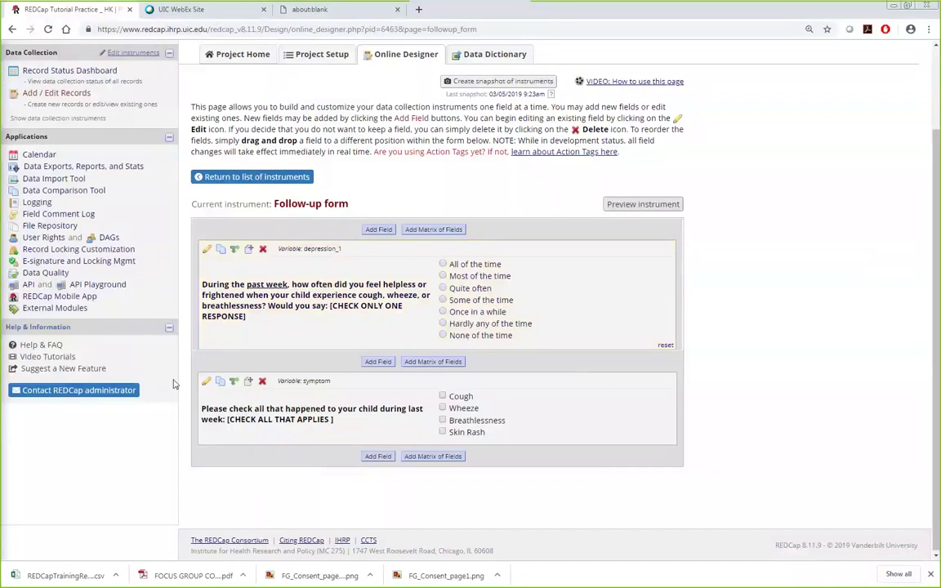
left_click(207, 383)
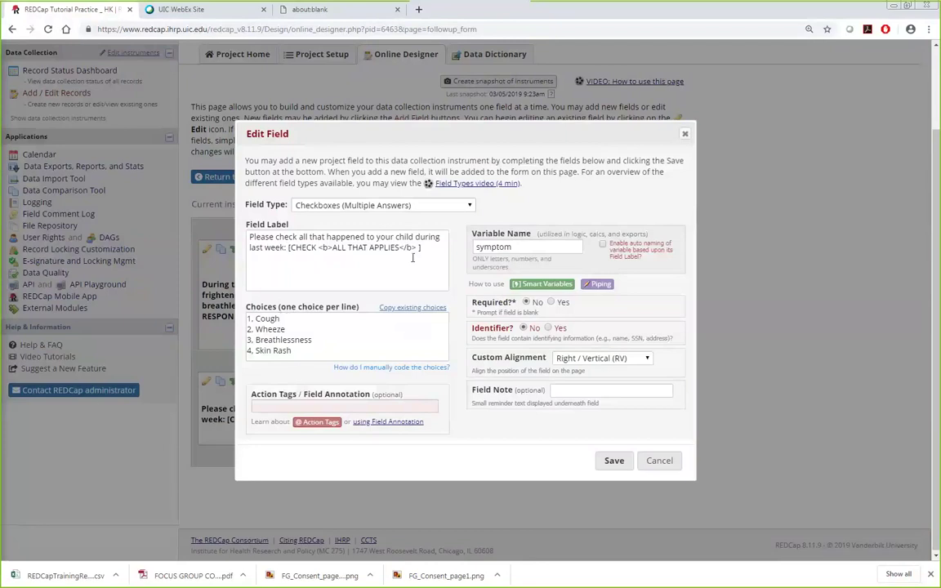
left_click(304, 205)
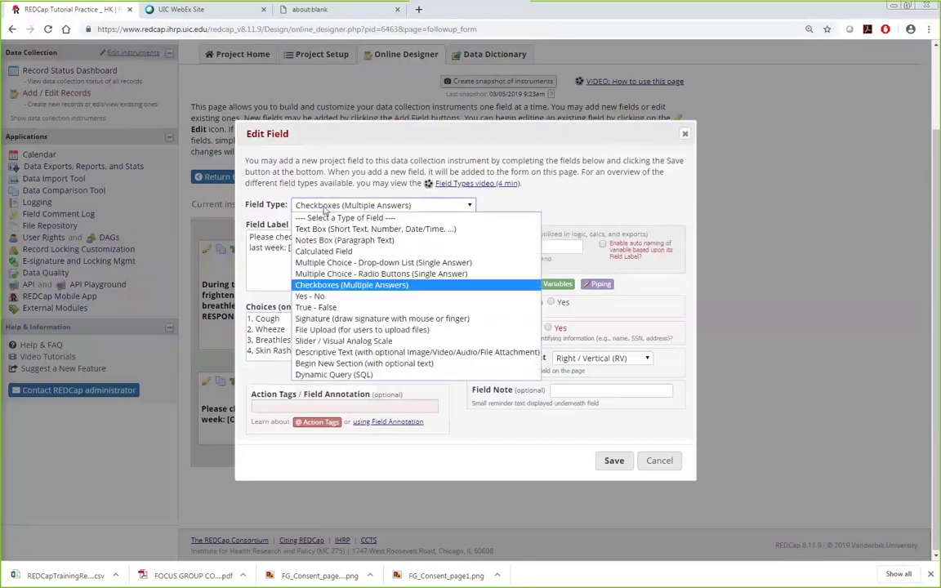
left_click(348, 285)
left_click(612, 460)
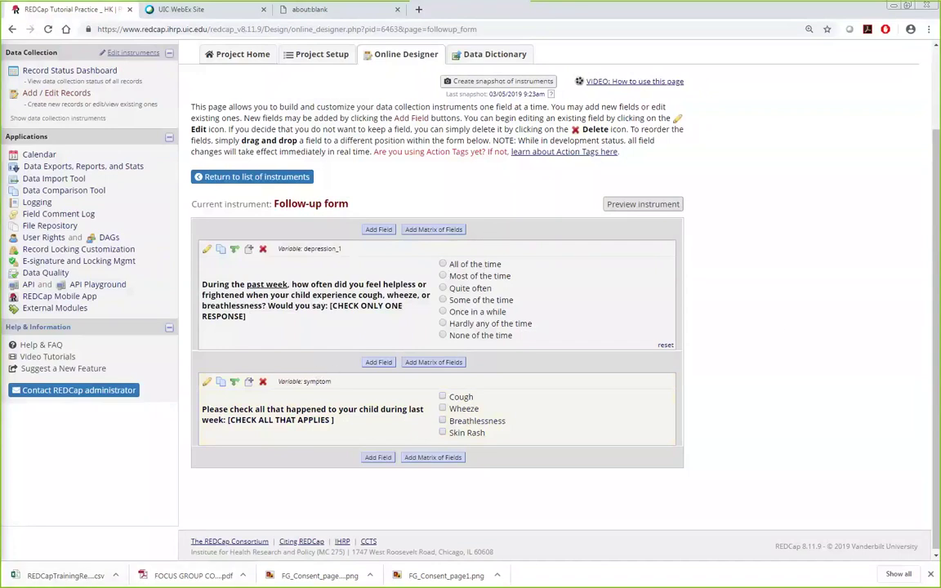
key("alt+Tab")
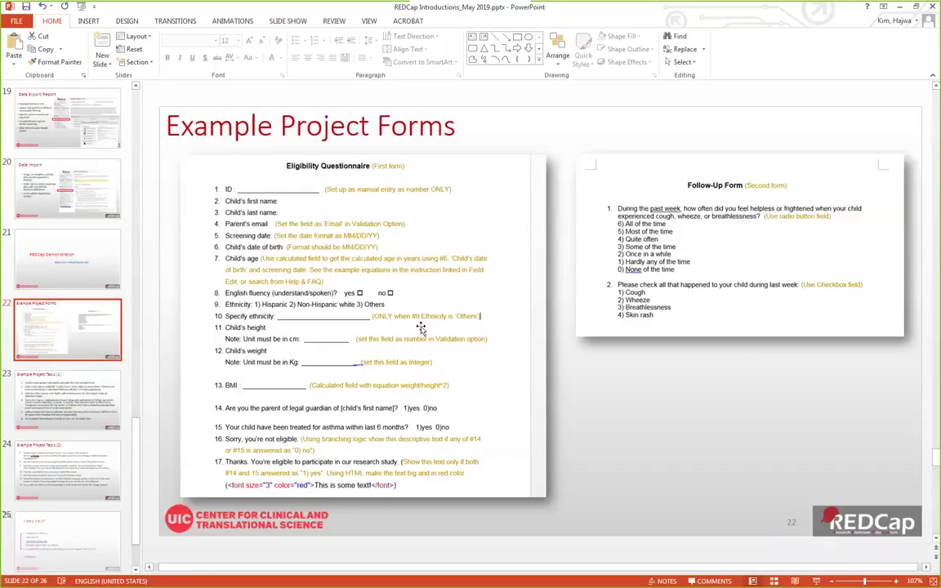
Step: Return from PowerPoint to REDCap's instrument list showing Eligibility Questionnaire and Follow-up form
key("alt+Tab")
left_click(372, 112)
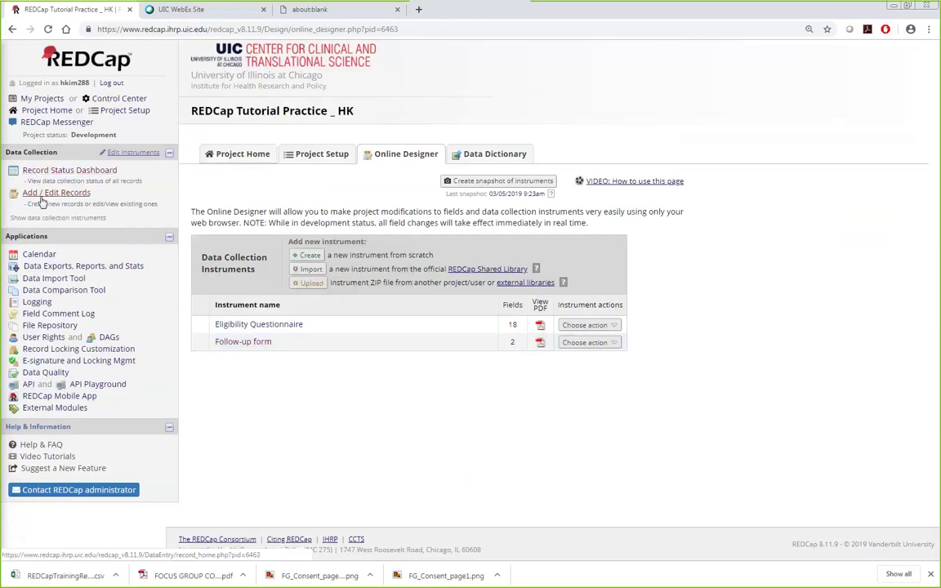
Step: Enable 'Use longitudinal data collection with defined events' on the Project Setup page
left_click(311, 163)
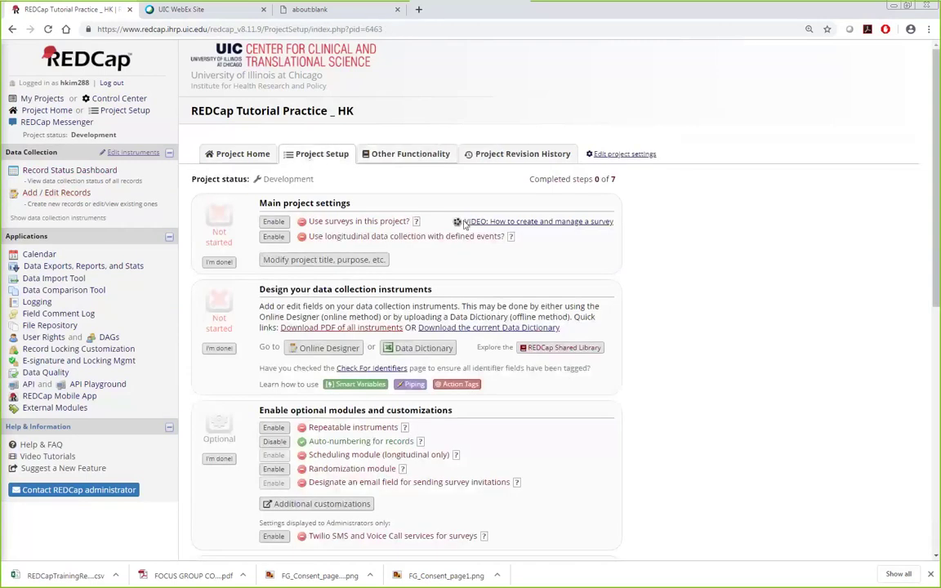
scroll(825, 443, "down", 3)
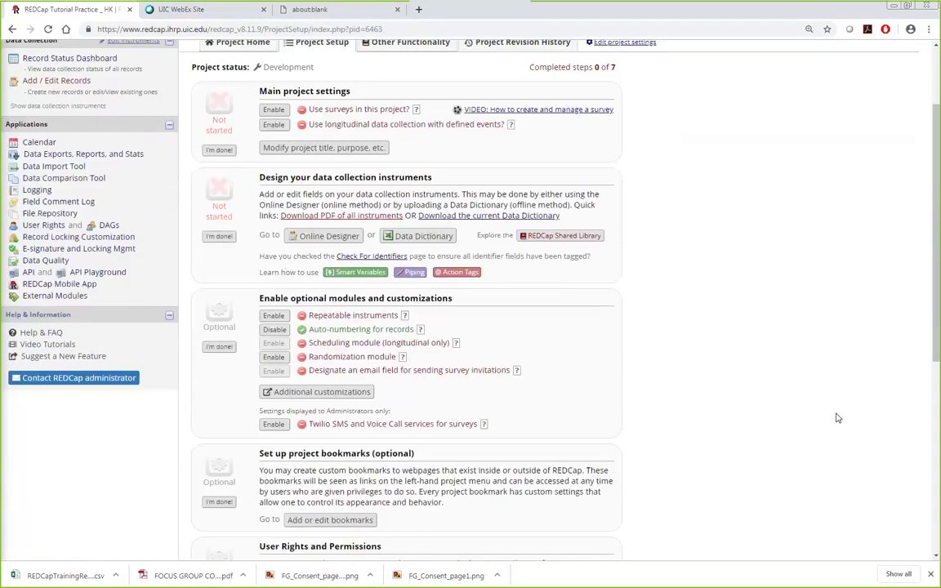
scroll(490, 368, "up", 3)
left_click(328, 350)
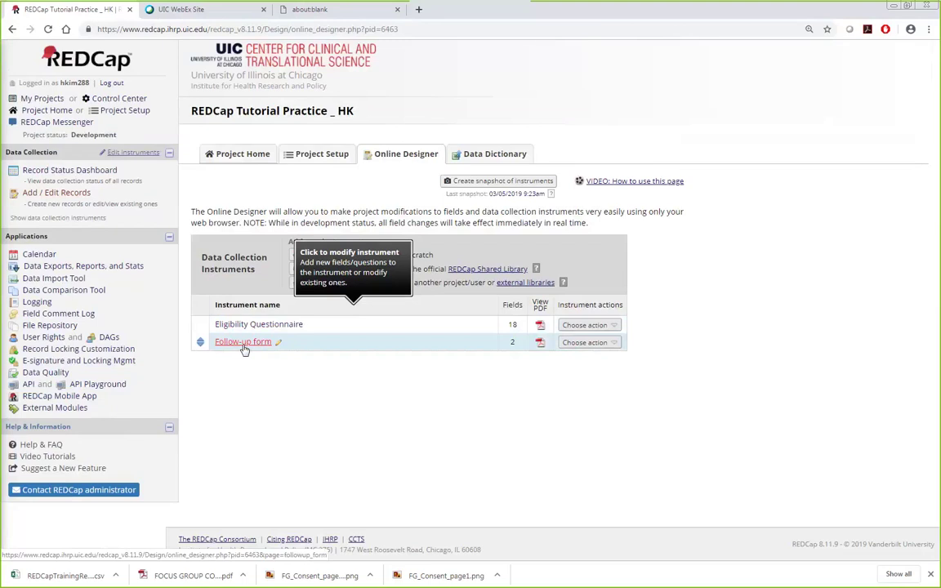
left_click(338, 155)
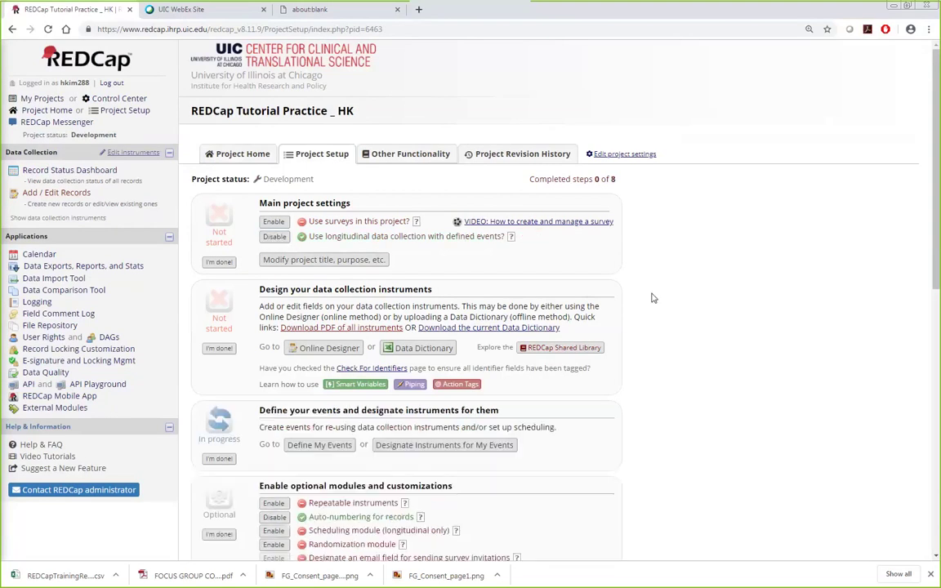
scroll(792, 357, "down", 1)
scroll(792, 358, "down", 1)
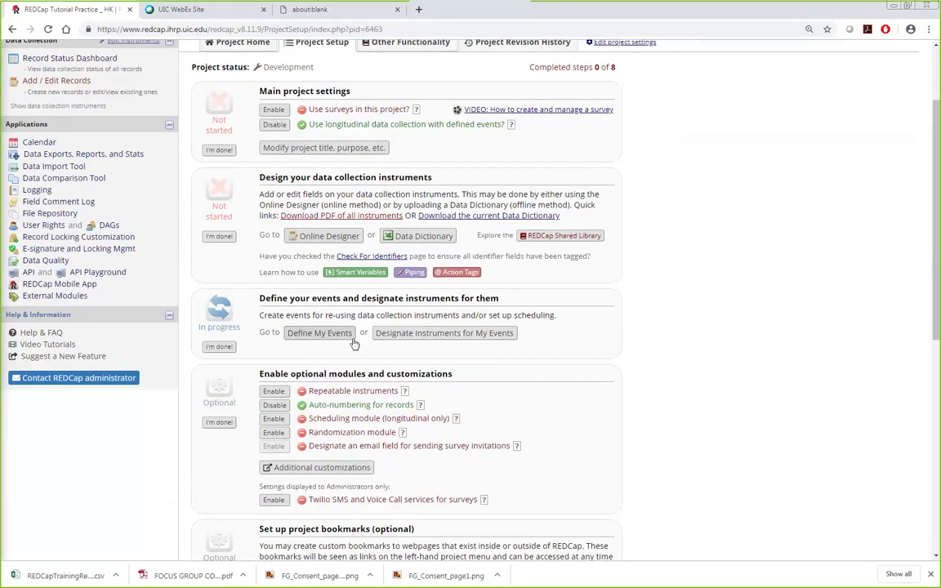
Step: On Define My Events, rename the default Event 1 to Baseline and save it
left_click(327, 334)
scroll(493, 332, "down", 3)
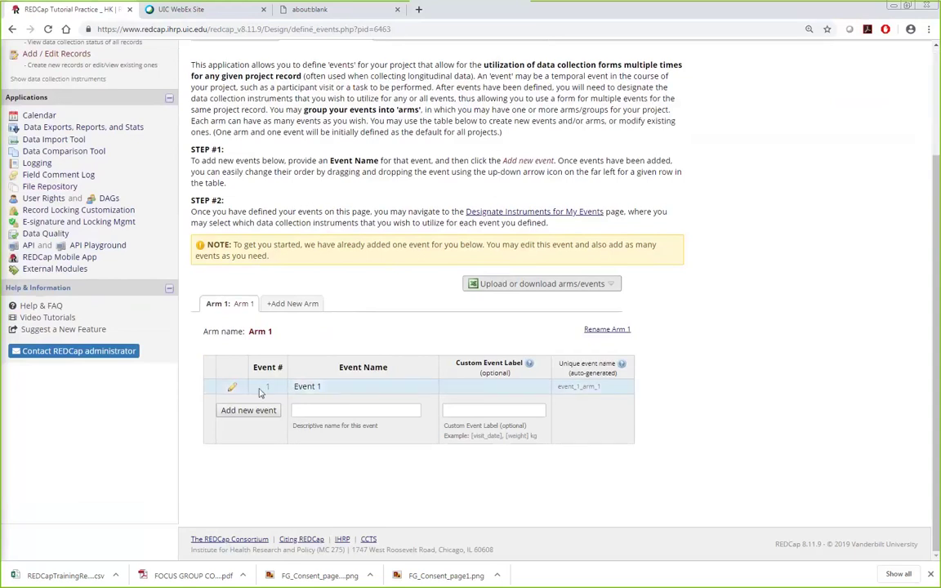
left_click(230, 389)
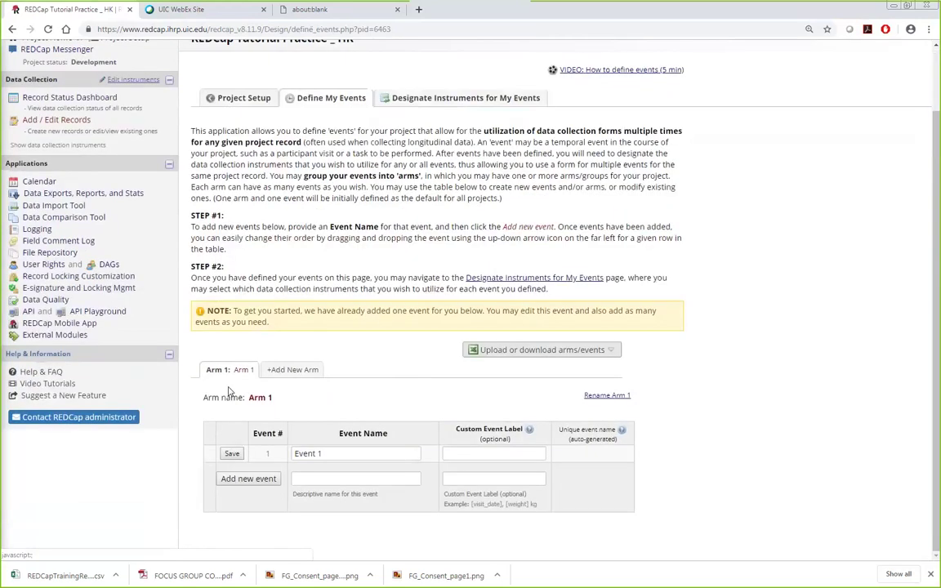
type("Baseline")
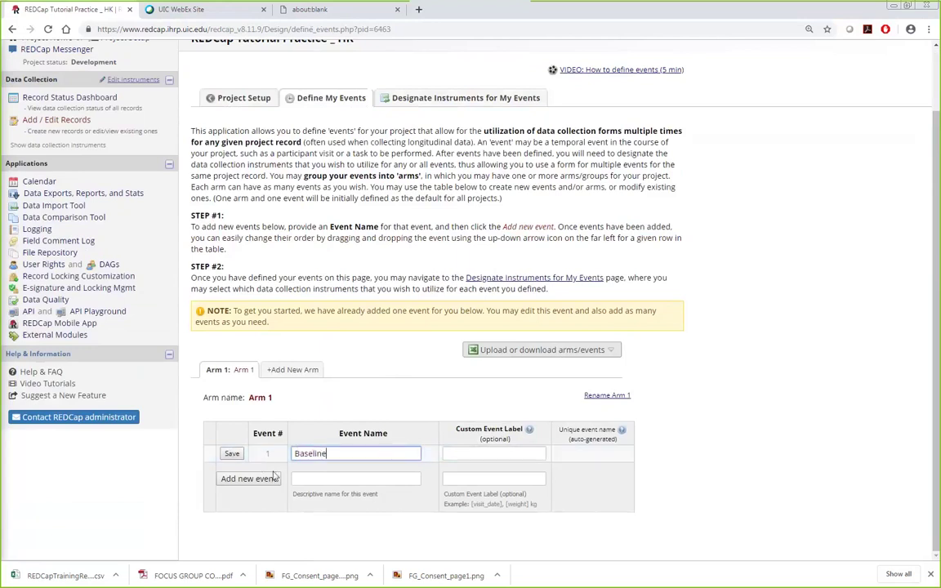
left_click(232, 453)
Step: Add the events '3 month follow-up' and '6 month follow-up' to Arm 1
left_click(239, 480)
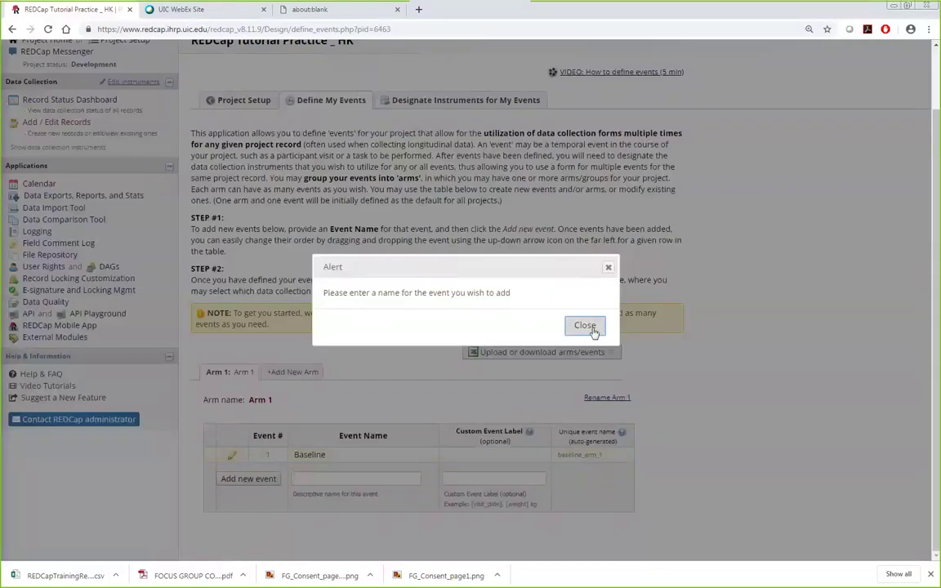
left_click(586, 326)
type("3 month follow-up")
left_click(250, 481)
left_click(306, 439)
type("6 month follow-up")
left_click(230, 437)
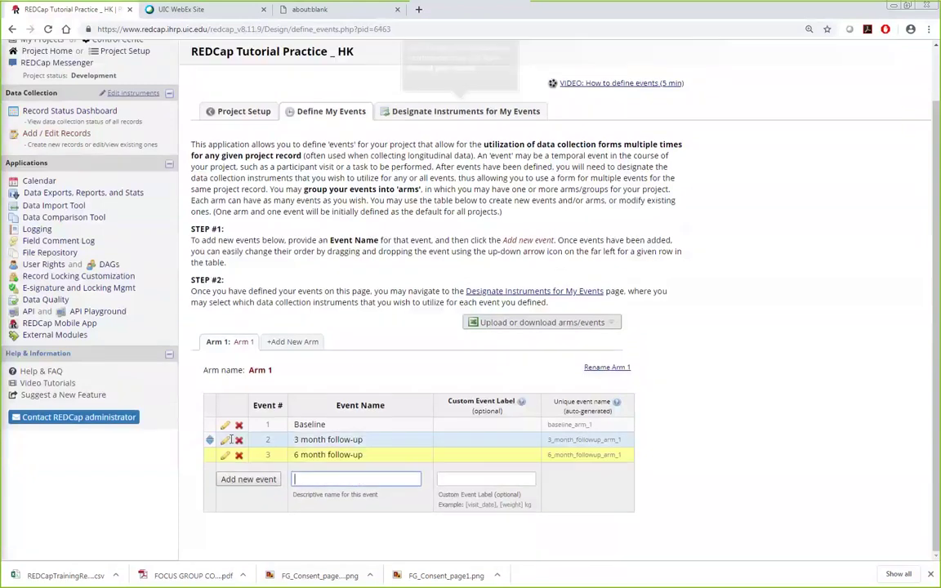
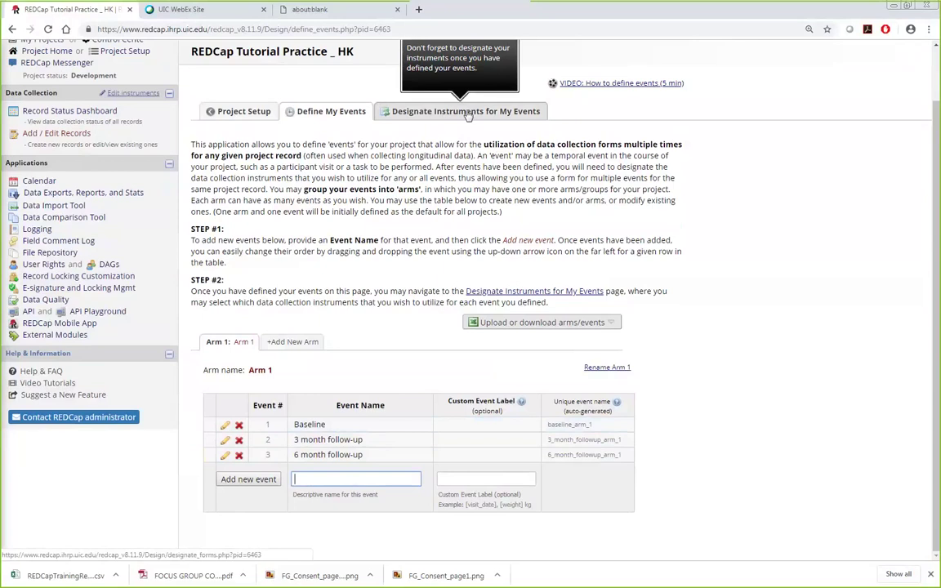
Step: Map the Follow-up form to the 3 month and 6 month follow-up events and save the mappings
left_click(468, 115)
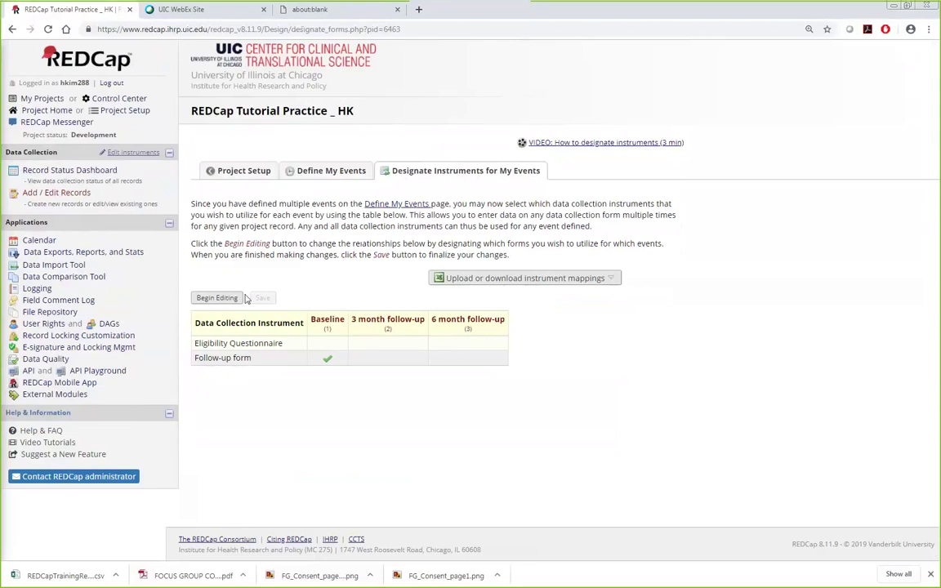
left_click(214, 299)
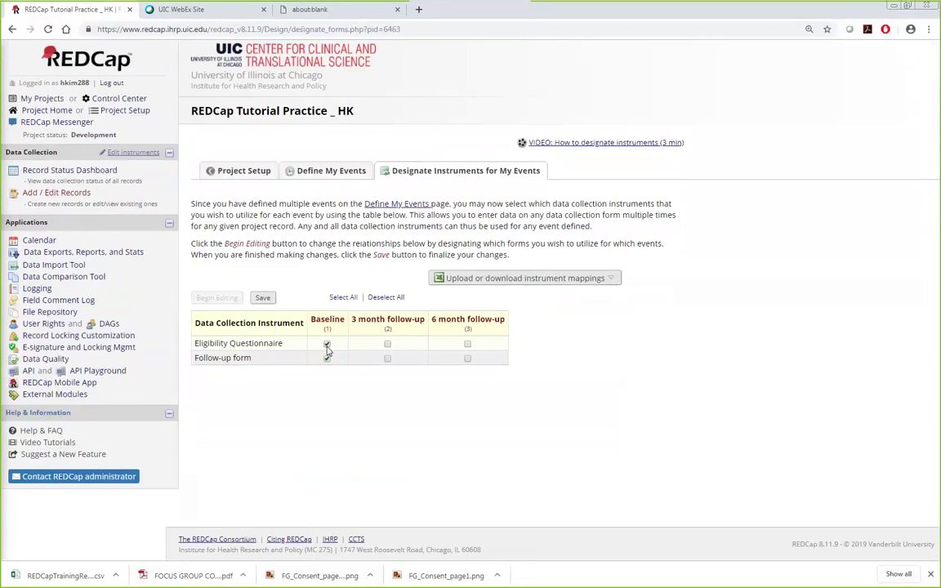
left_click(387, 358)
left_click(468, 359)
left_click(270, 298)
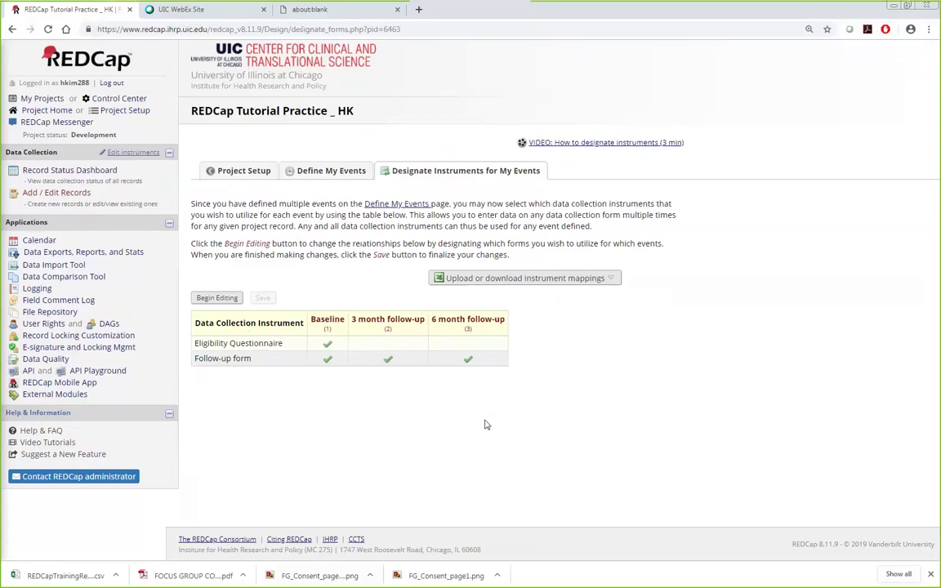
left_click(333, 173)
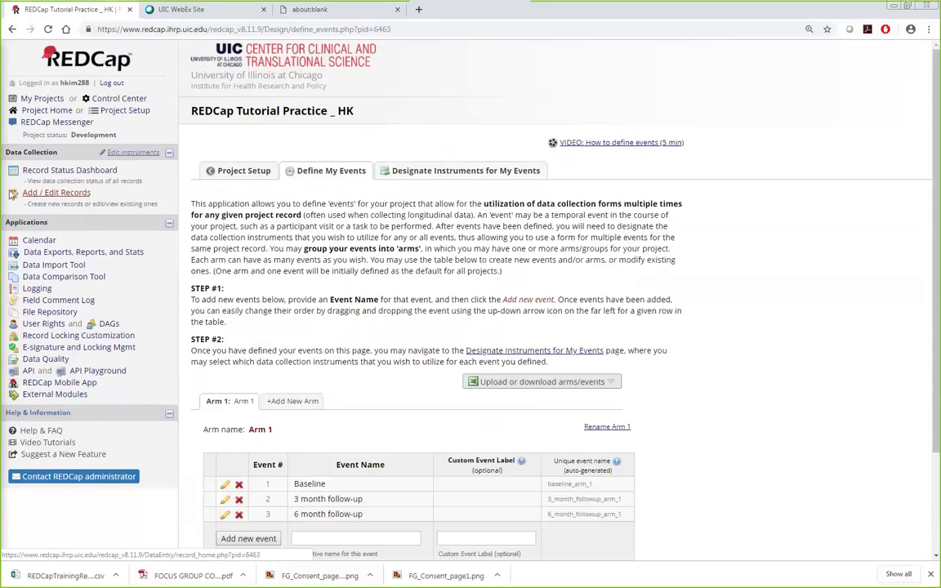
Step: Fill Record 1's Baseline Follow-up form (Quite often; Wheeze, Breathlessness) and save it as Complete
left_click(37, 198)
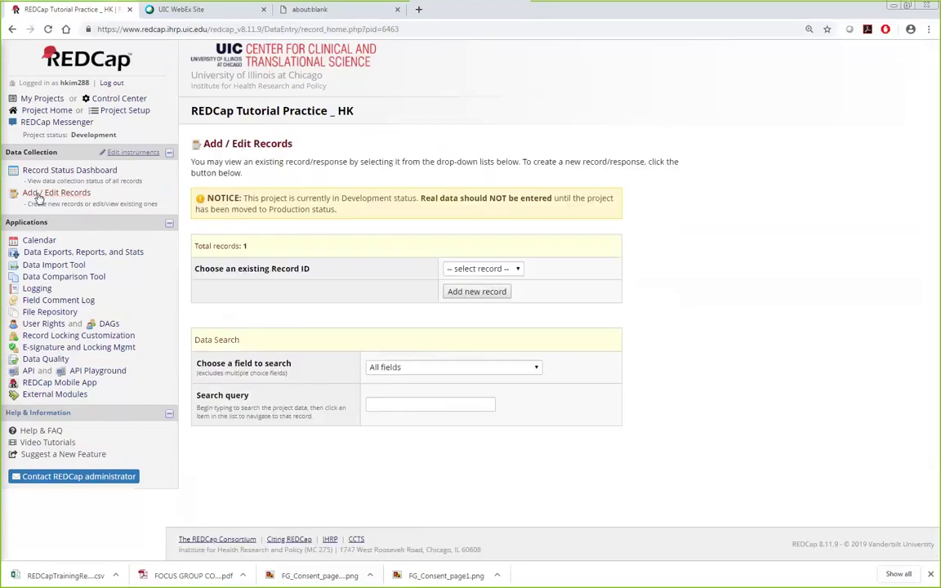
left_click(458, 269)
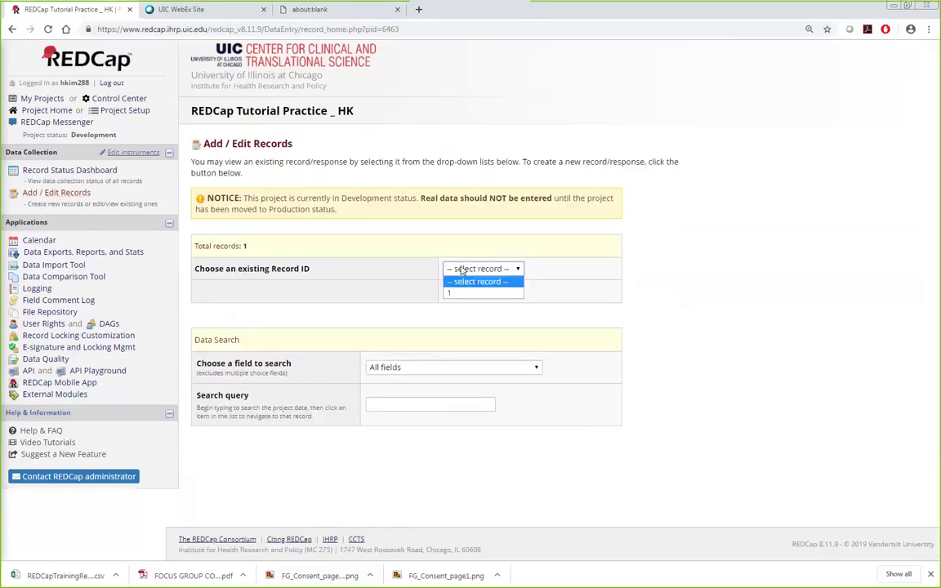
left_click(458, 293)
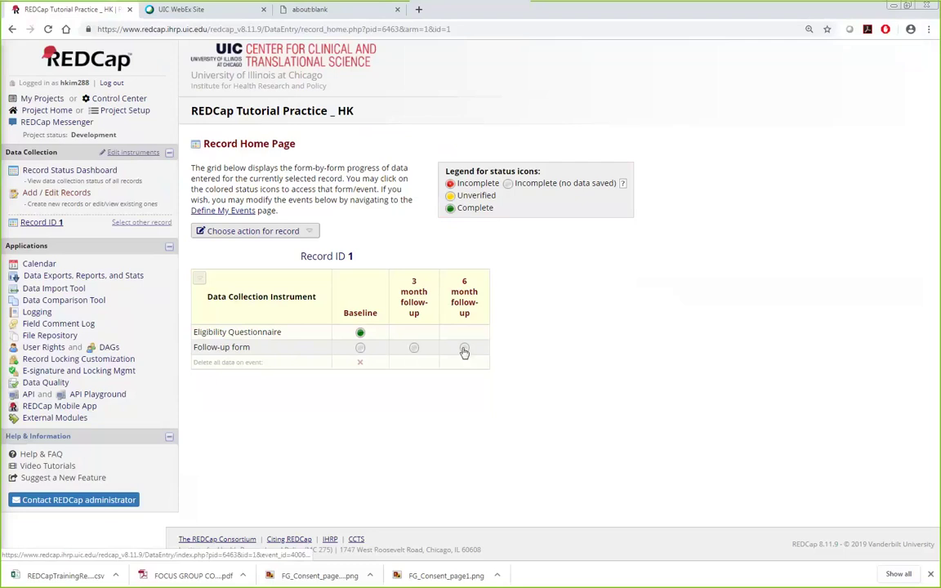
left_click(360, 349)
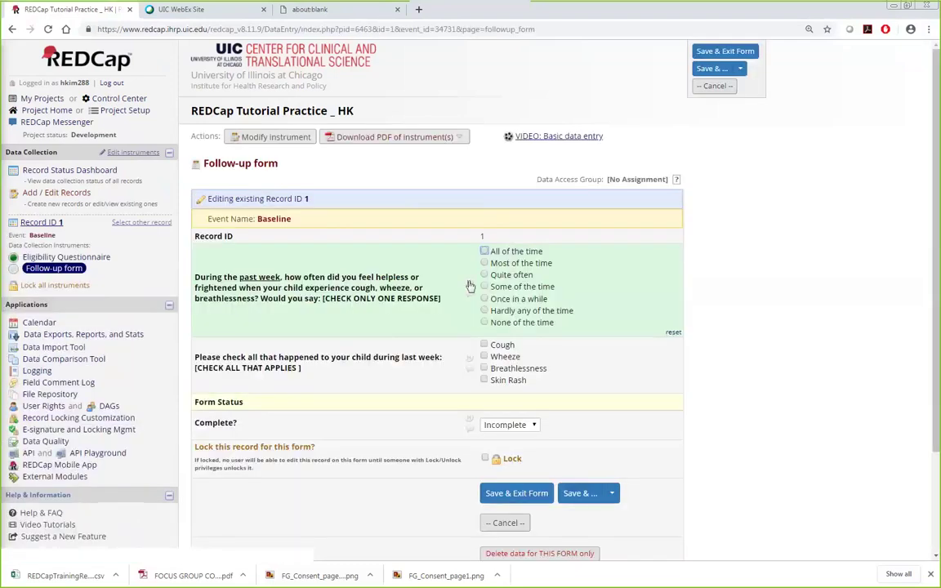
left_click(484, 275)
left_click(483, 356)
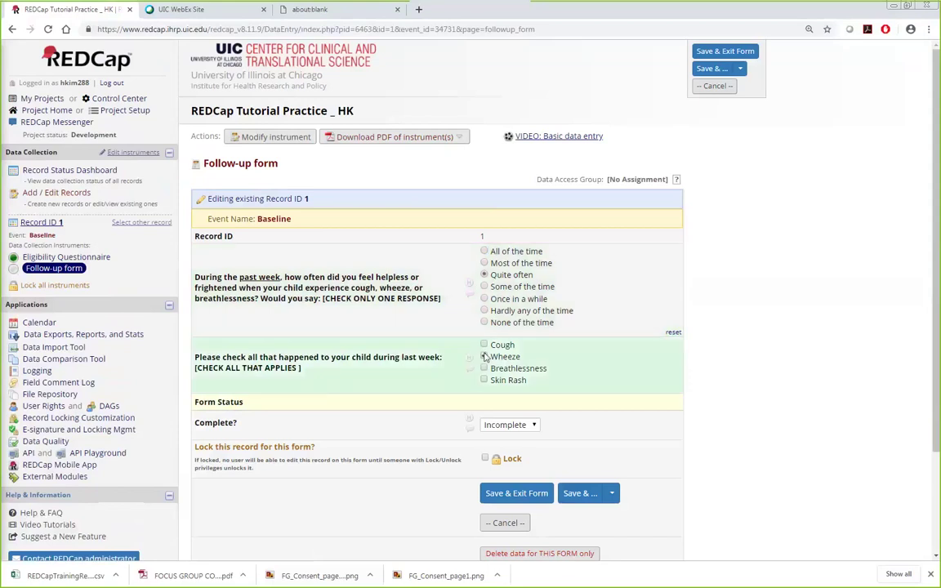
left_click(484, 368)
left_click(504, 425)
left_click(502, 459)
left_click(517, 493)
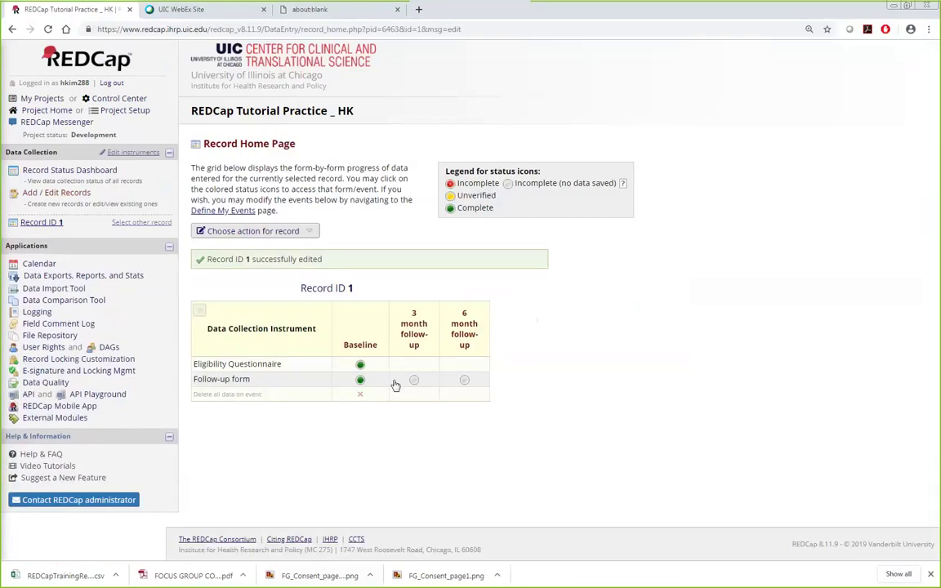
Step: Fill Record 1's 3 month Follow-up form (Once in a while; Cough, Wheeze) and save it as Complete
left_click(414, 380)
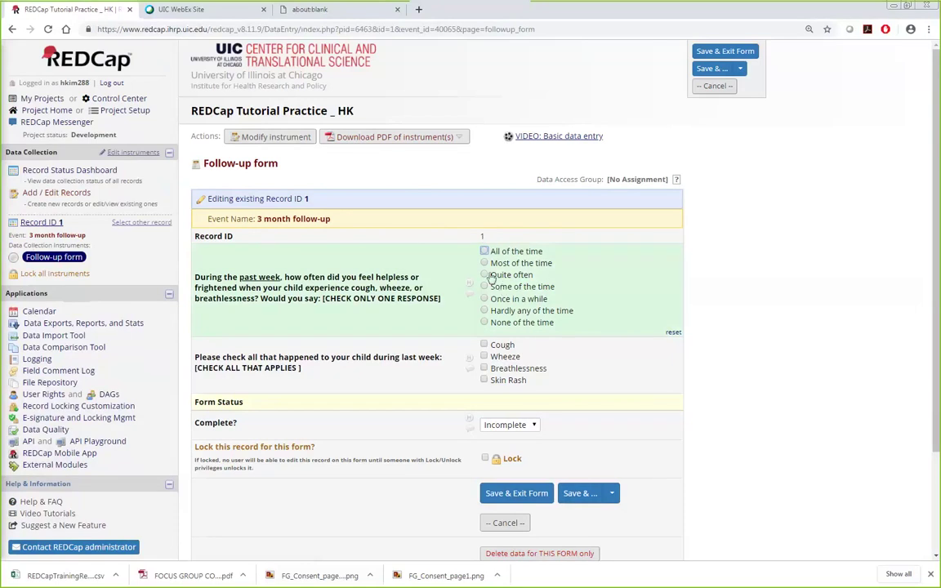
left_click(485, 322)
left_click(484, 299)
left_click(484, 344)
left_click(484, 356)
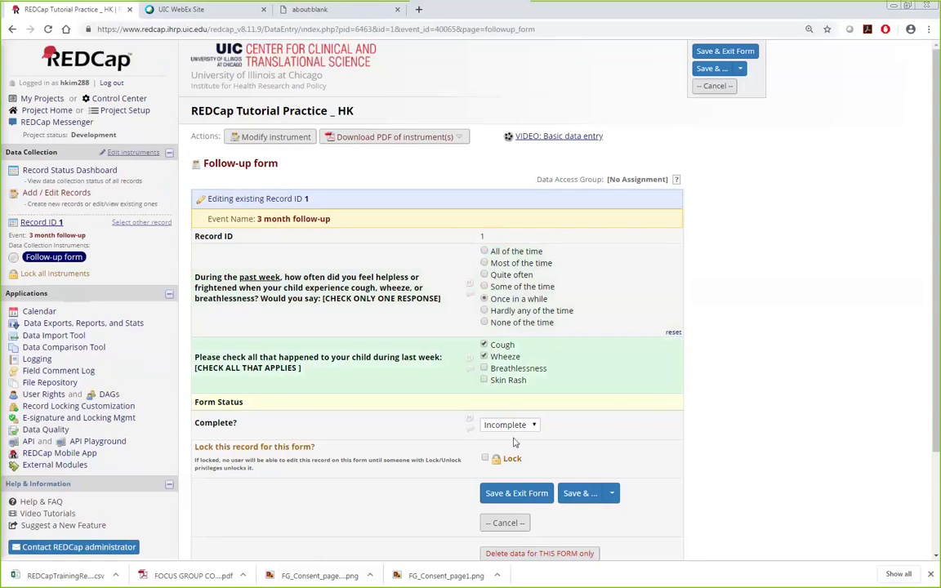
left_click(506, 424)
left_click(500, 460)
left_click(523, 495)
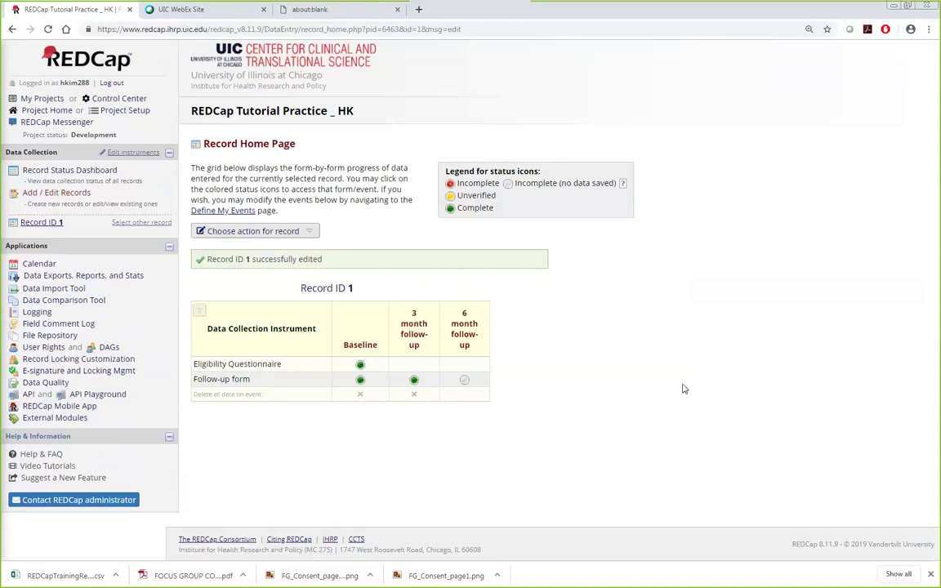
left_click(133, 116)
Step: Enable the Scheduling module in the optional modules on Project Setup
scroll(729, 376, "down", 3)
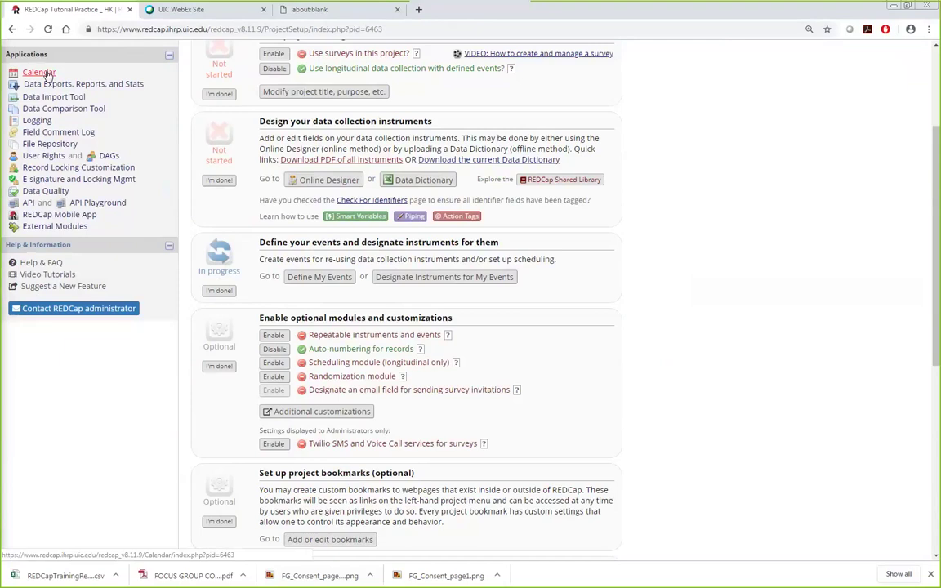
scroll(636, 367, "up", 3)
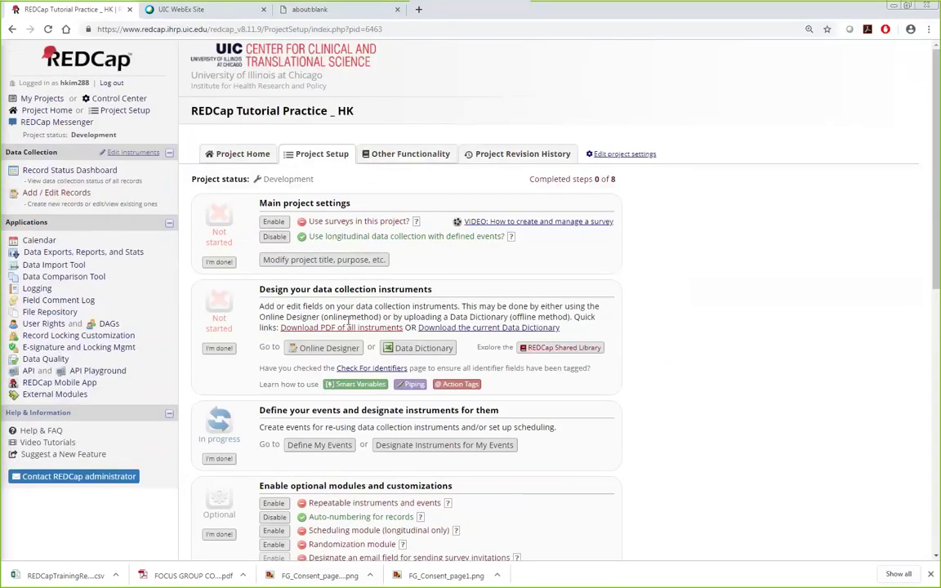
scroll(449, 428, "down", 1)
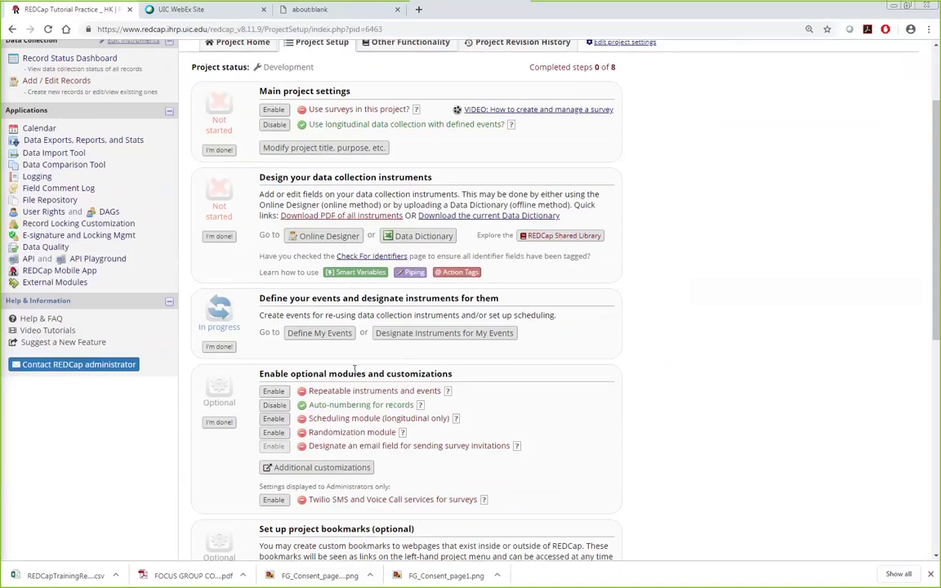
left_click(277, 419)
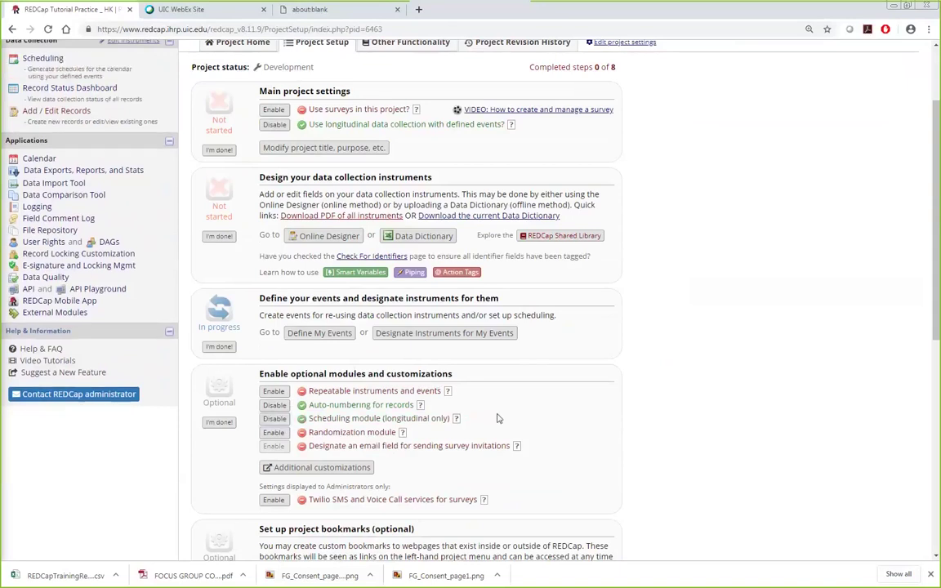
scroll(406, 430, "up", 2)
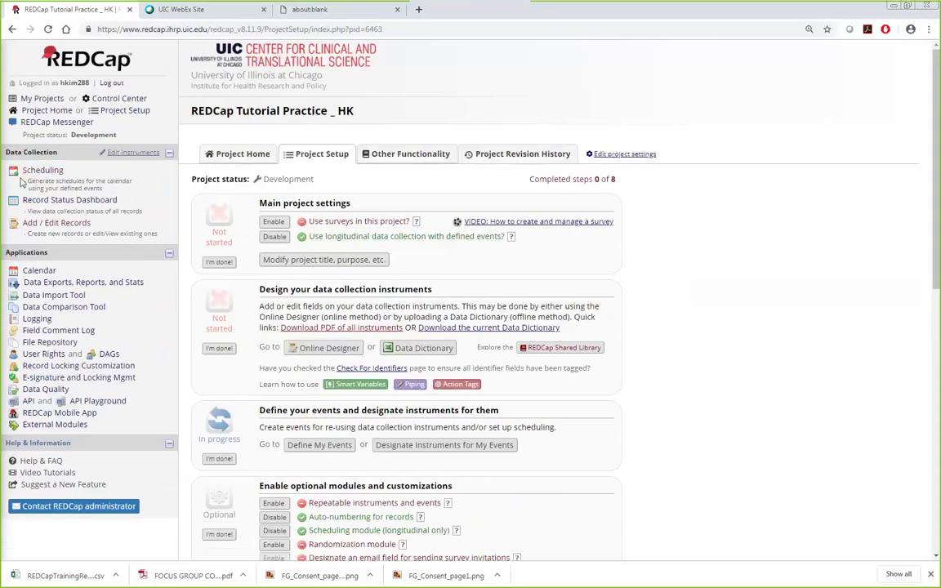
scroll(487, 387, "down", 2)
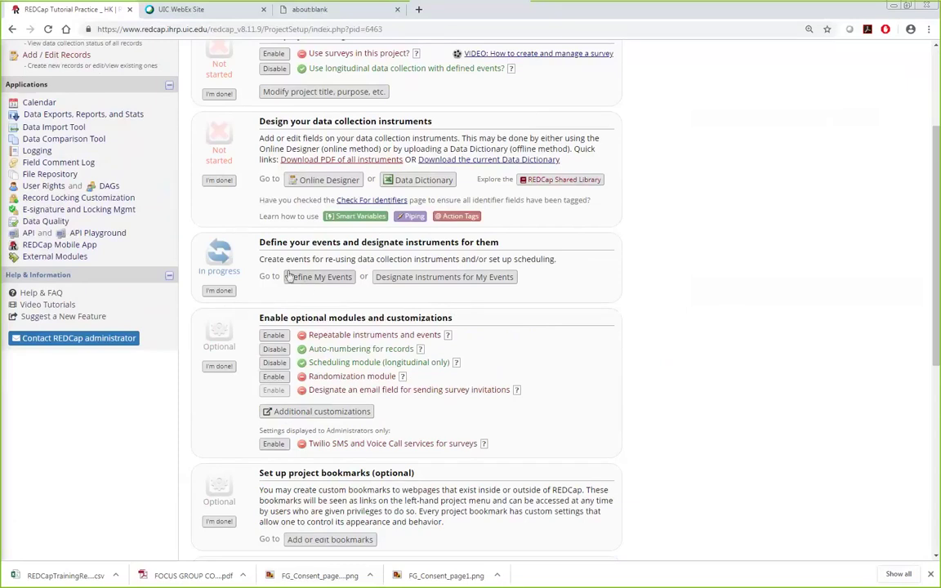
Step: Set the 3 month follow-up event to a 90-day offset with a -7/+7 range and save it
left_click(321, 278)
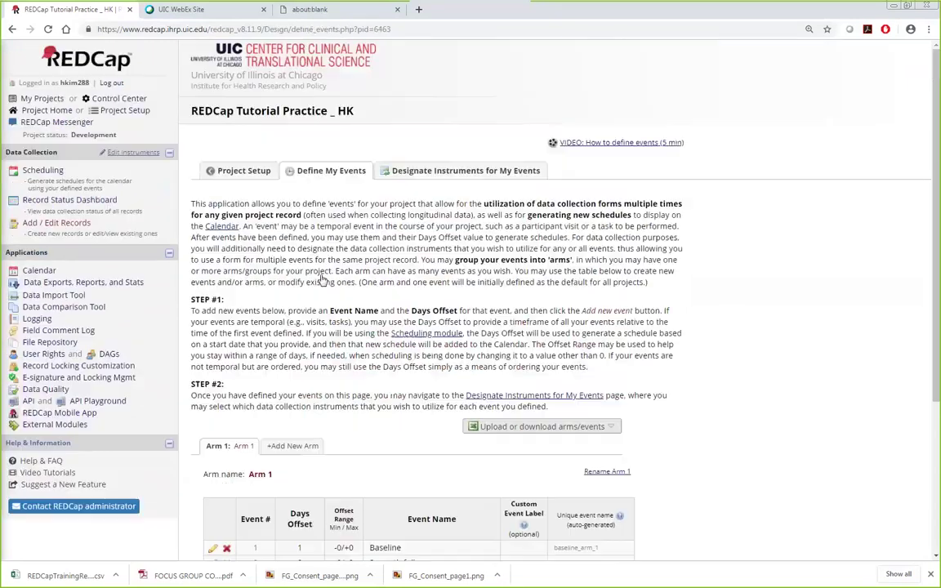
scroll(307, 330, "down", 5)
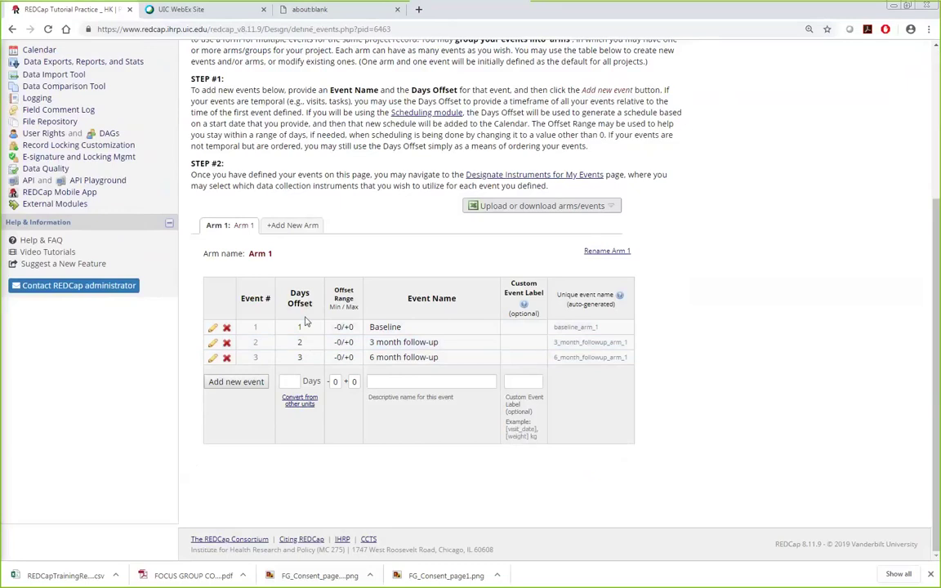
left_click(213, 345)
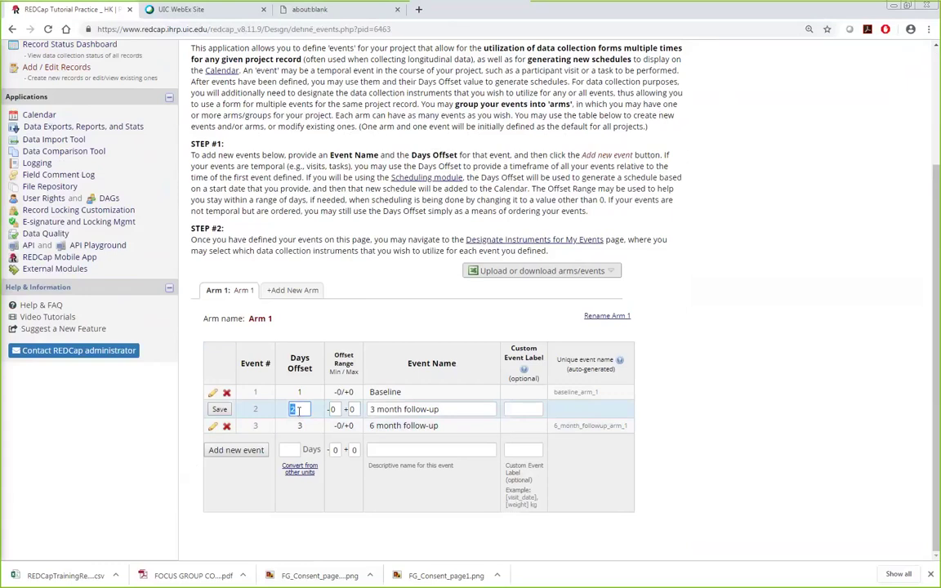
type("90")
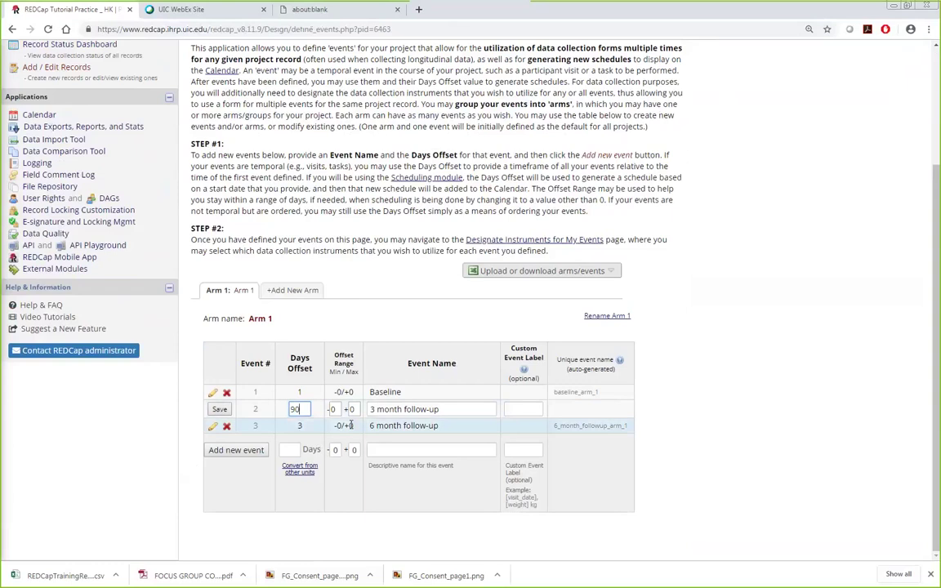
key("ctrl+a")
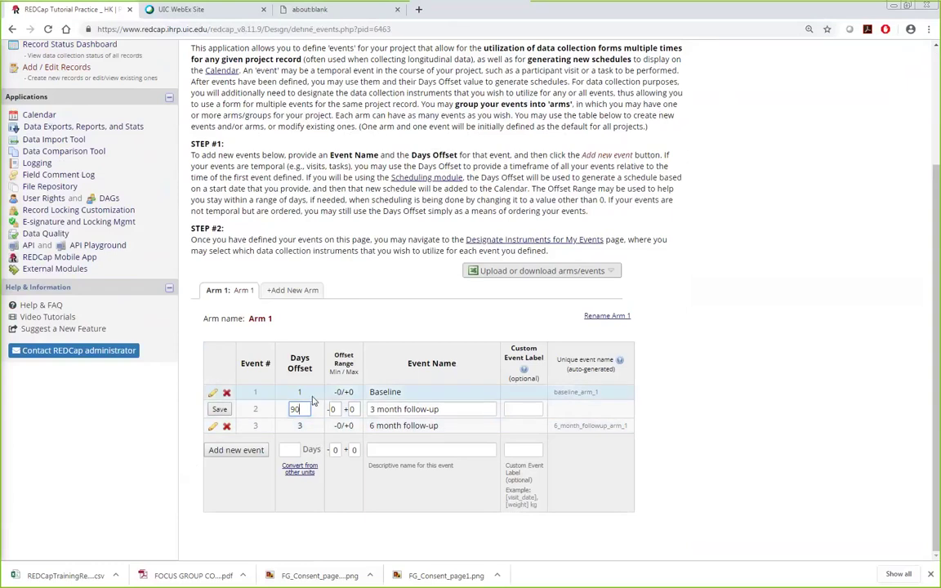
key("Tab")
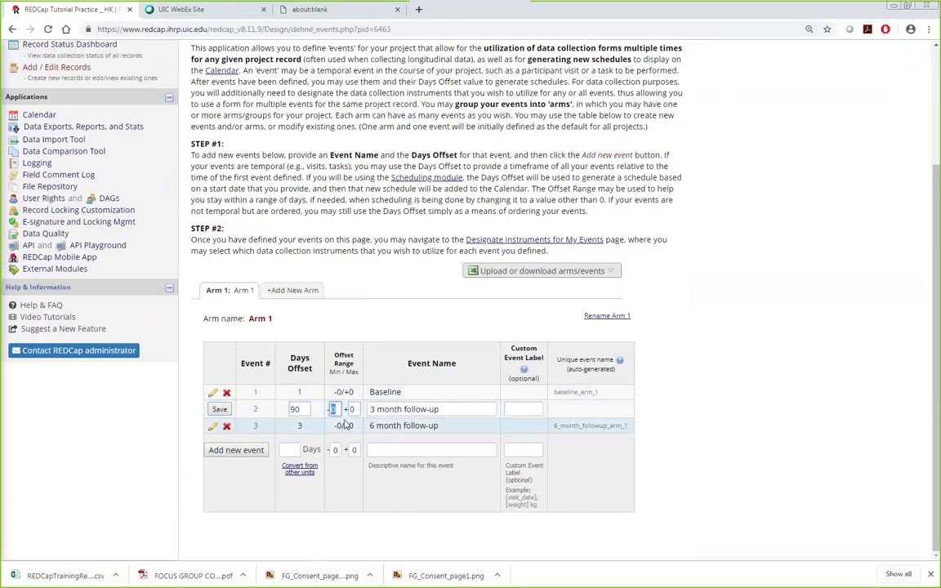
type("7")
key("Tab")
type("7")
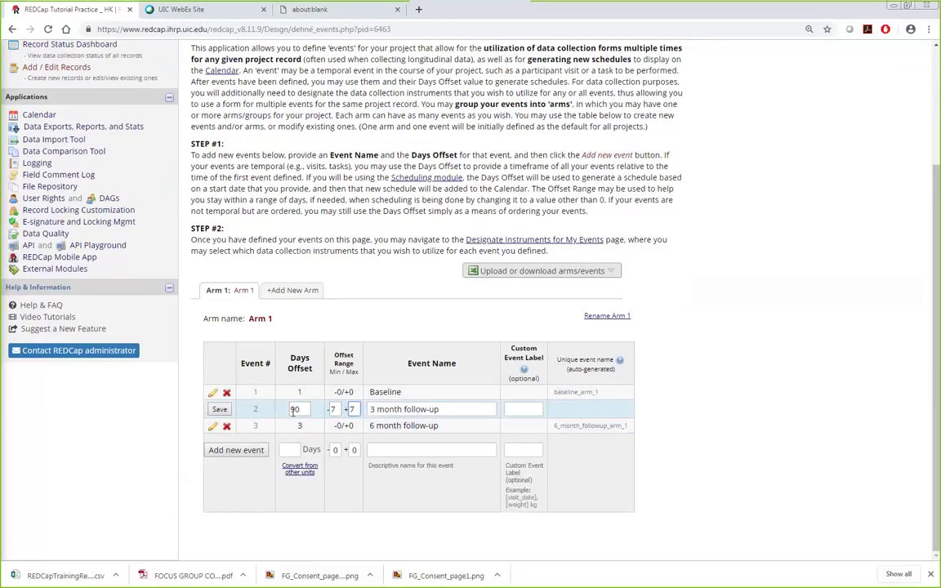
double_click(332, 409)
left_click(457, 409)
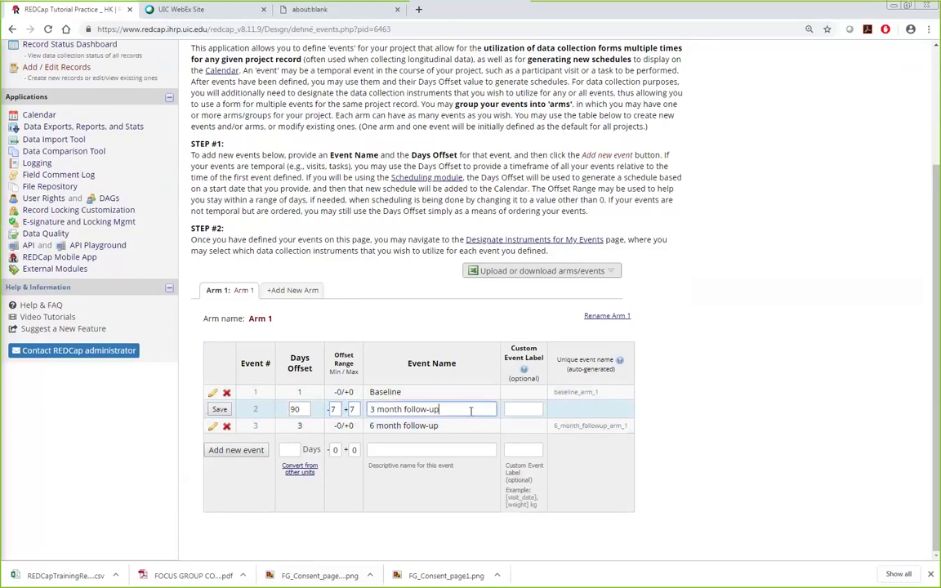
left_click(218, 409)
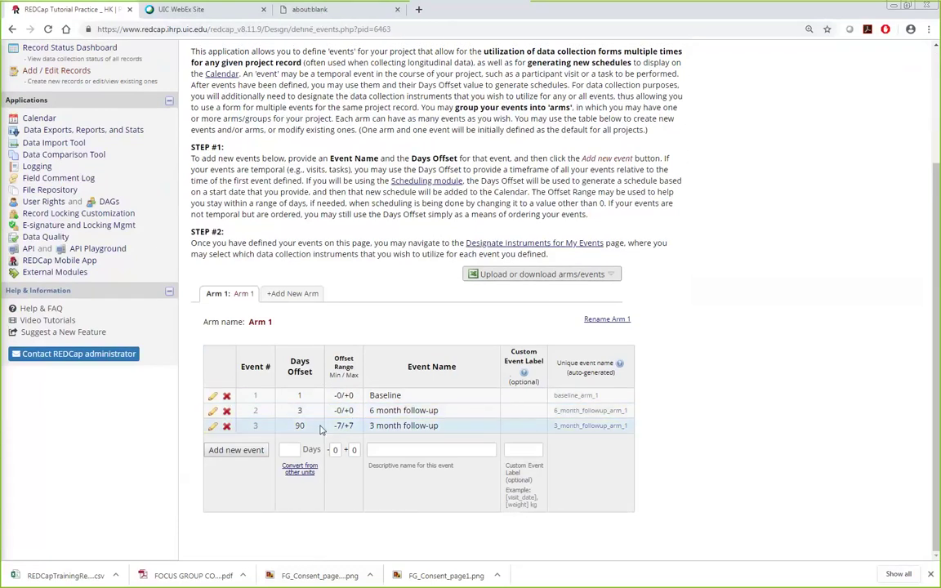
Step: Set the 6 month follow-up event's days offset to 180 and save it
left_click(213, 410)
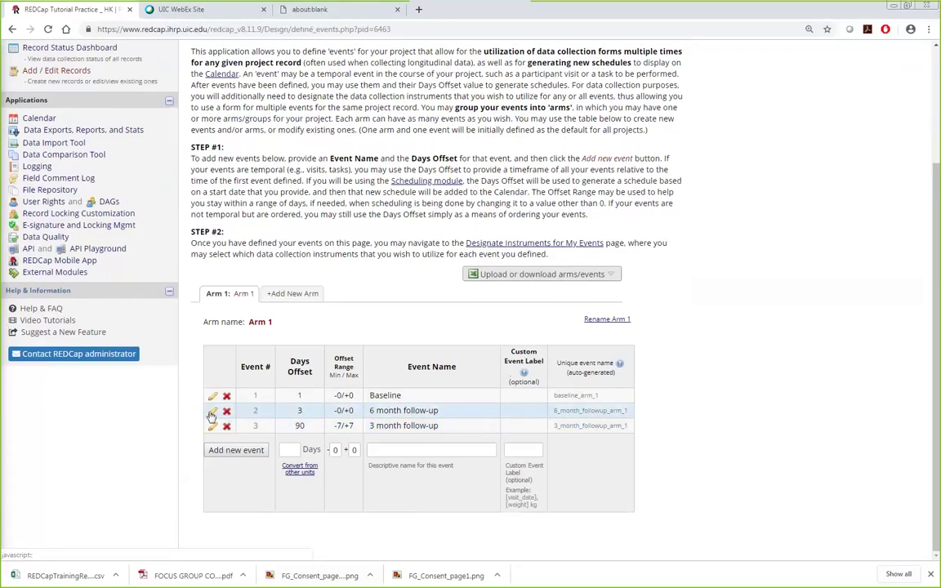
double_click(298, 409)
type("180")
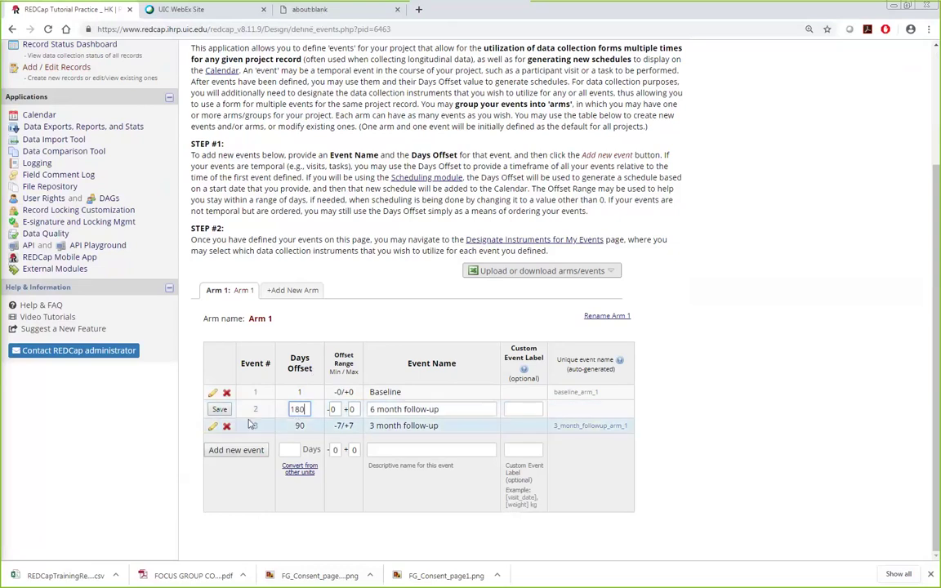
left_click(219, 413)
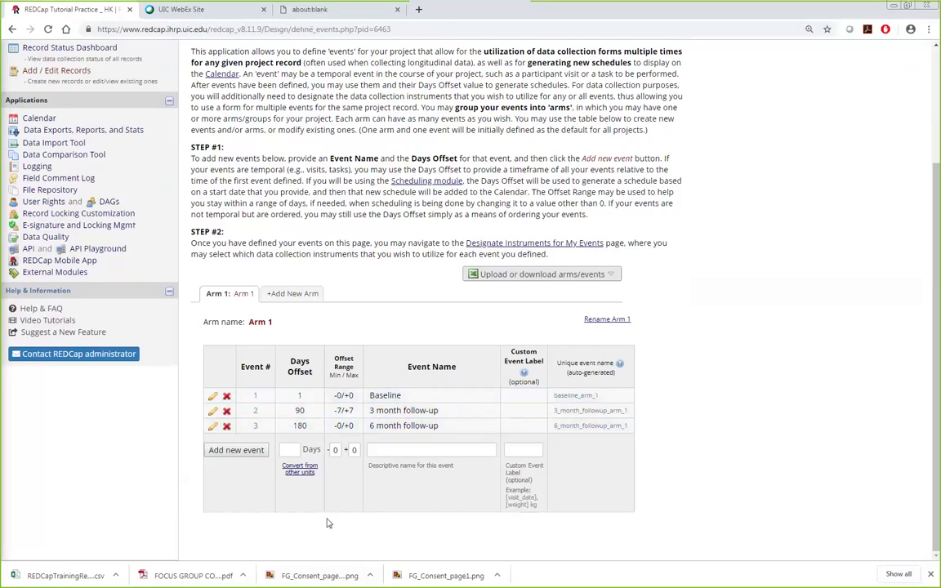
scroll(776, 458, "up", 4)
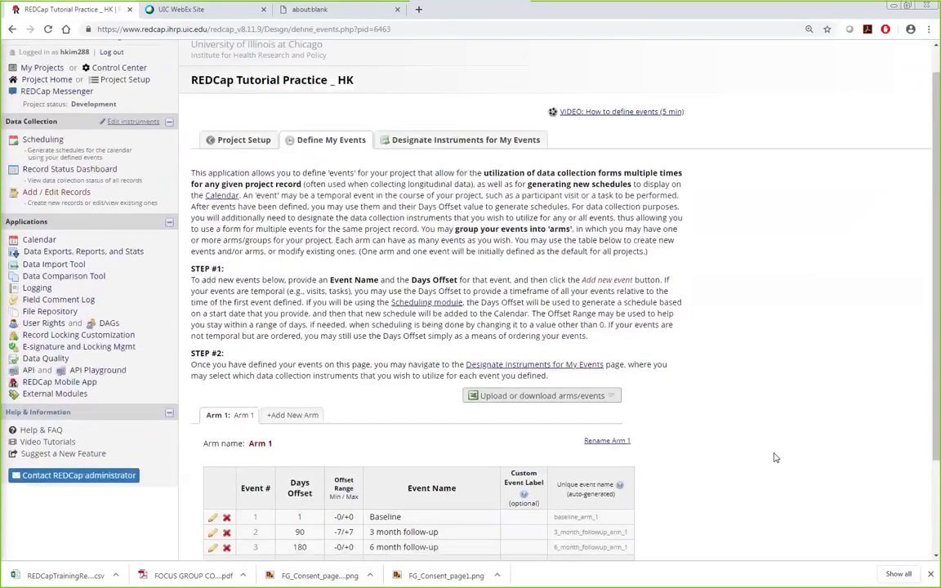
scroll(761, 458, "down", 4)
scroll(283, 447, "up", 4)
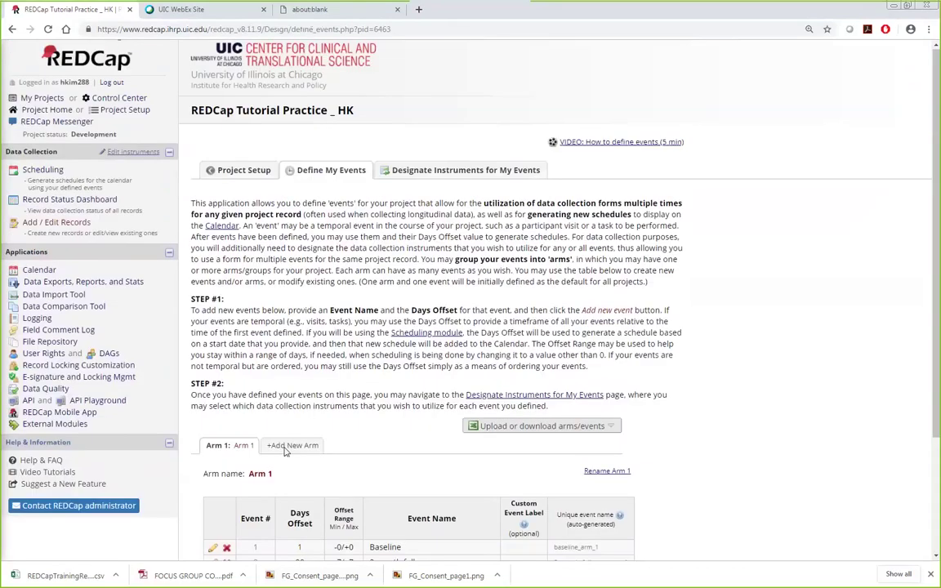
Step: Generate and create record 2's schedule from start date 05/22/2019, keeping 3 month follow-up on 08/20/2019
left_click(51, 224)
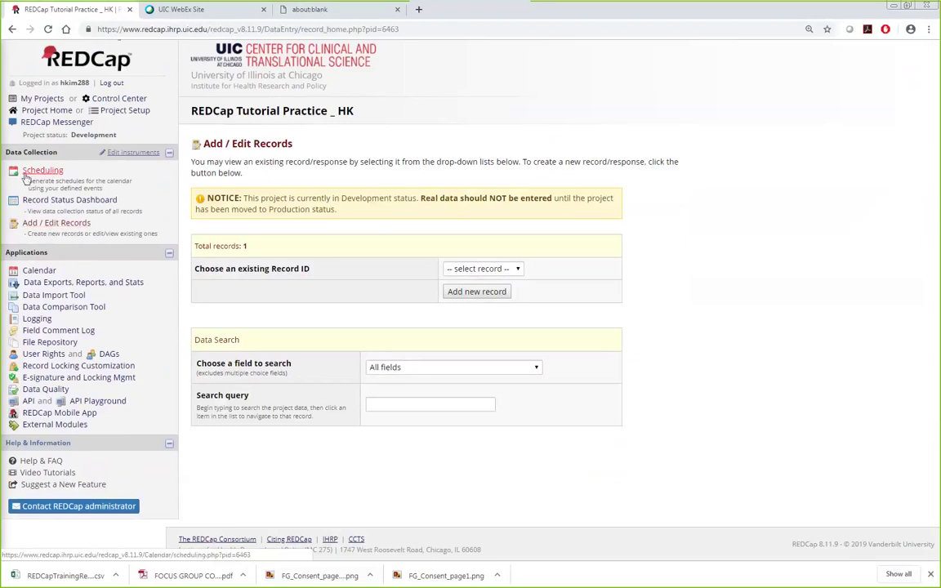
left_click(57, 171)
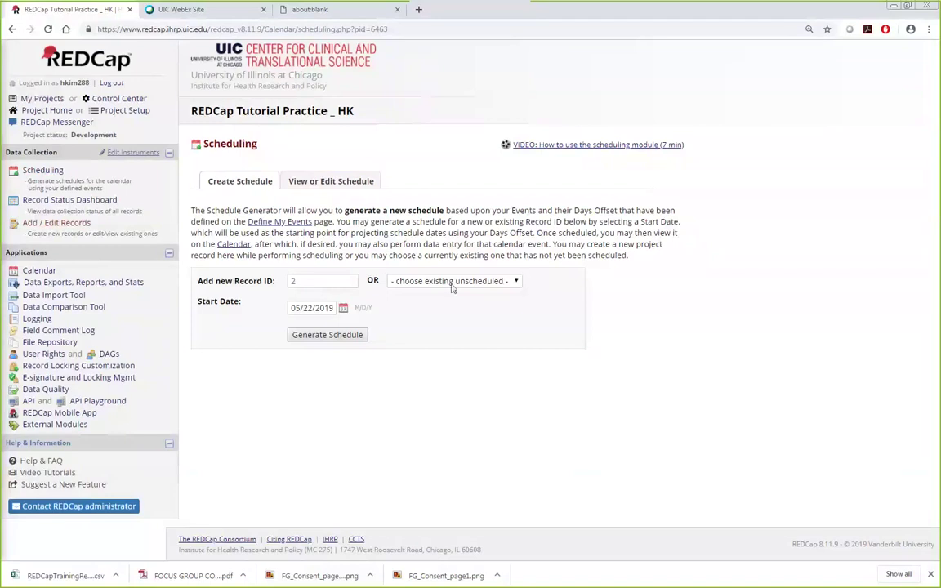
left_click(333, 308)
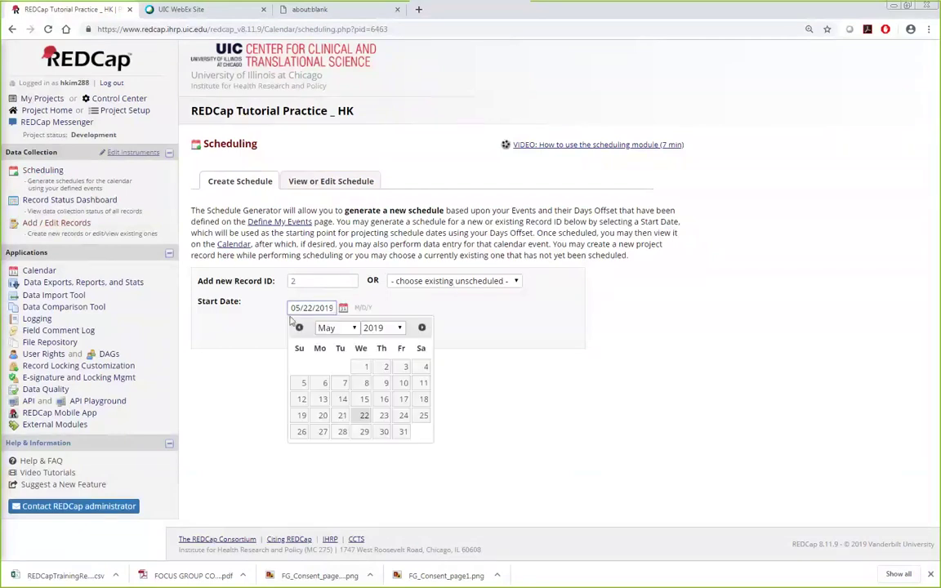
left_click(364, 414)
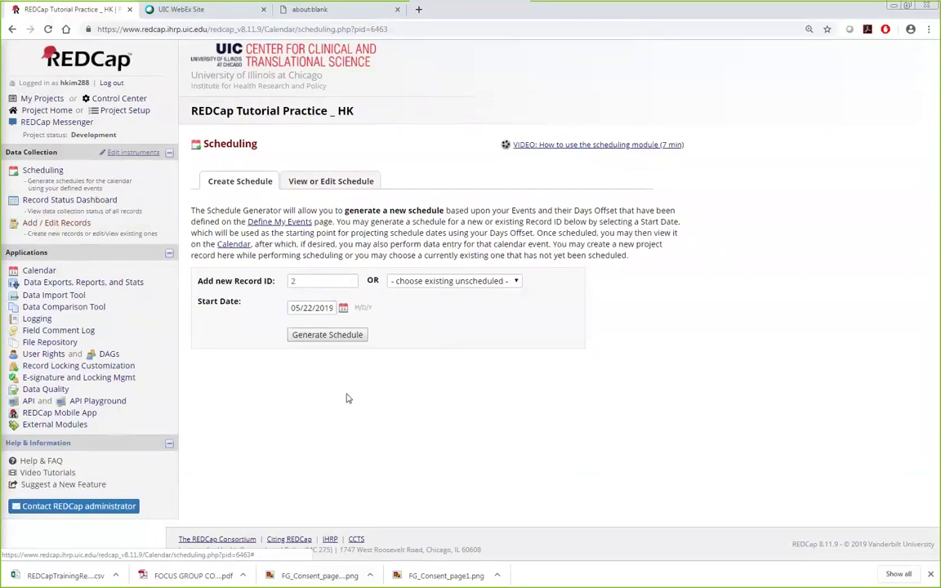
left_click(319, 334)
scroll(321, 336, "down", 3)
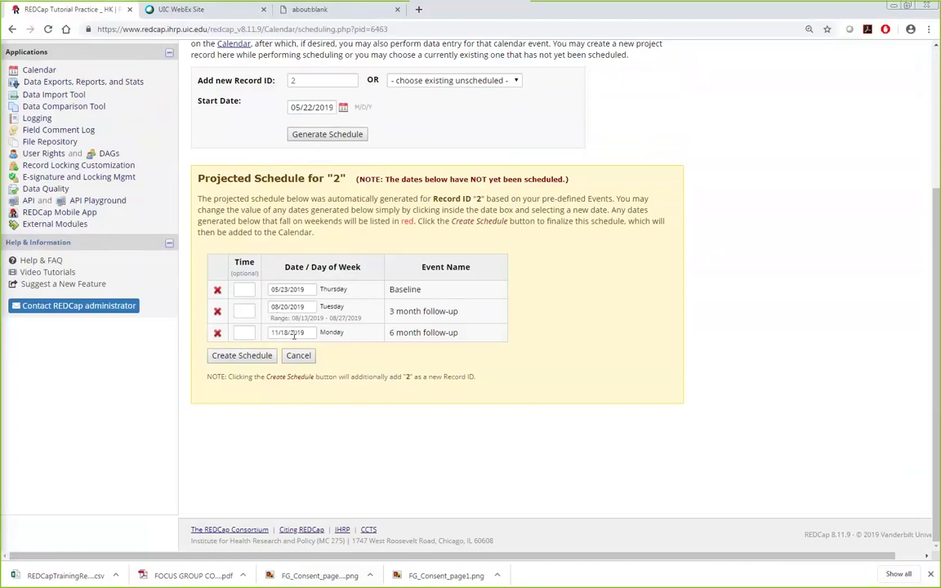
left_click(294, 306)
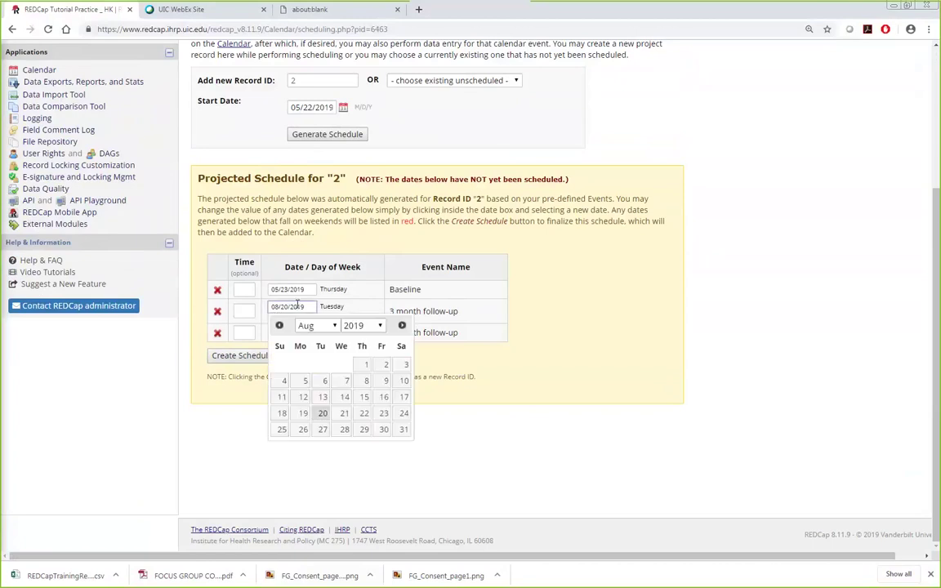
left_click(540, 434)
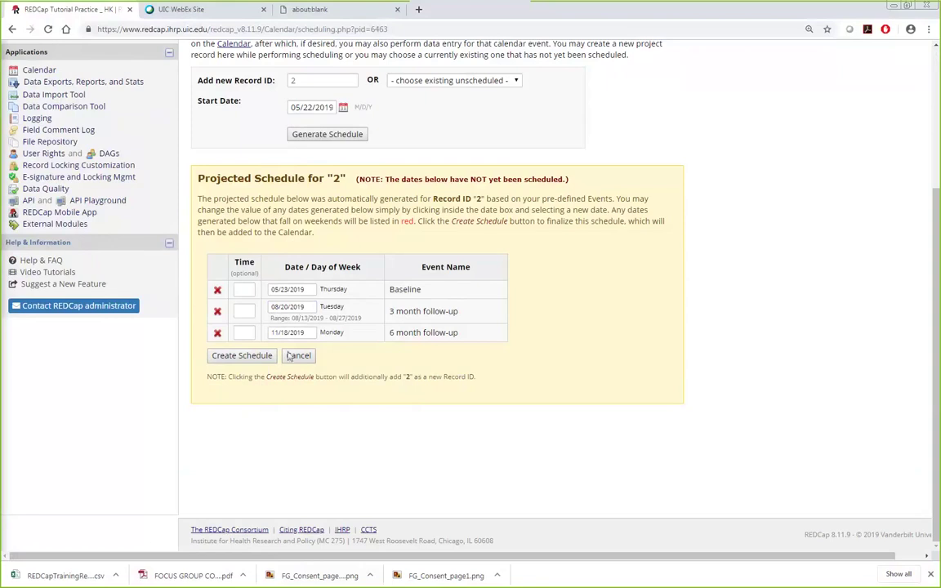
left_click(237, 356)
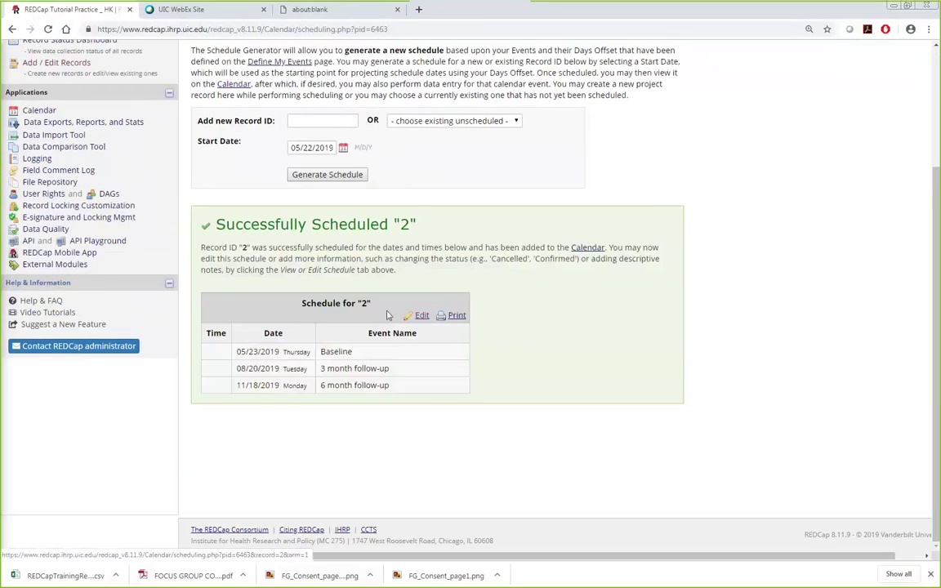
scroll(423, 323, "up", 1)
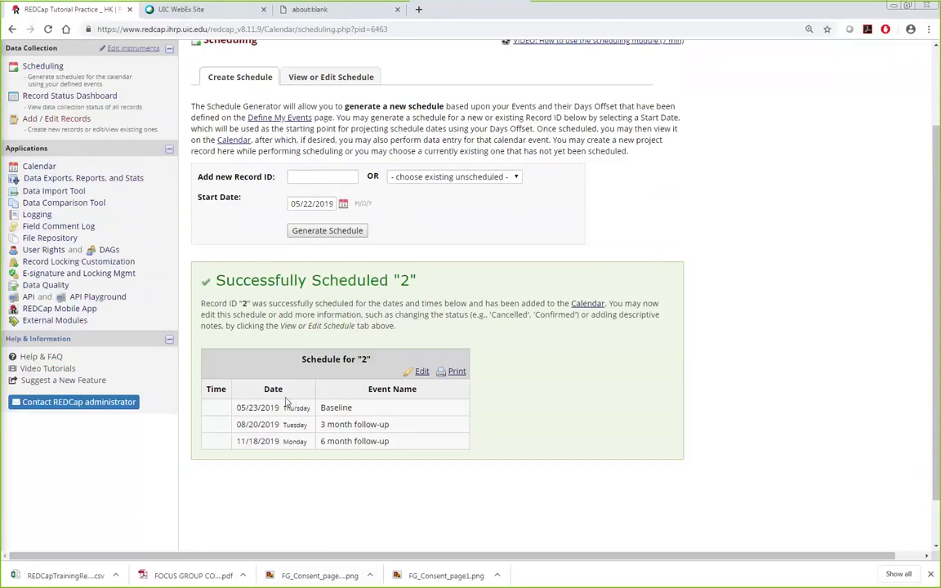
Step: View record 2's Baseline event details on the project calendar
left_click(39, 168)
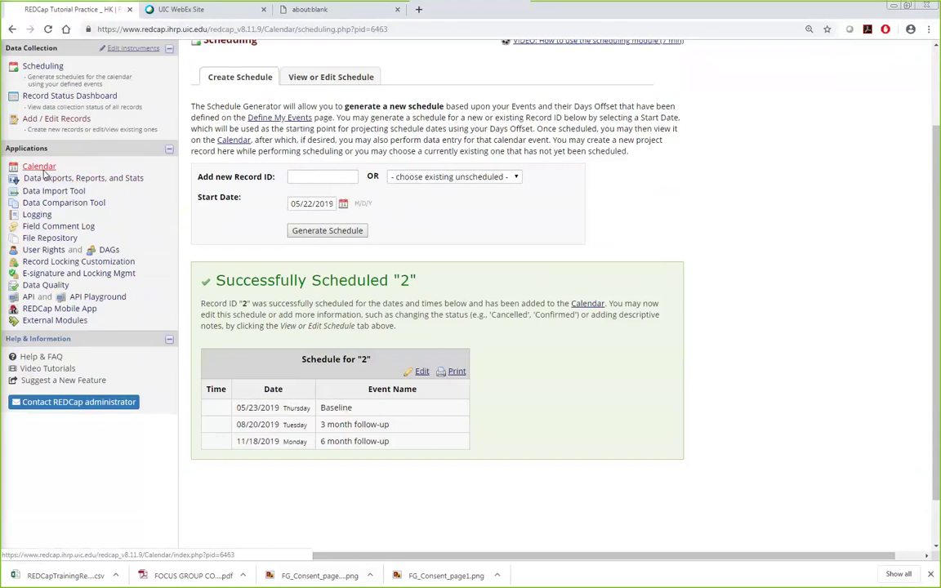
scroll(607, 378, "down", 2)
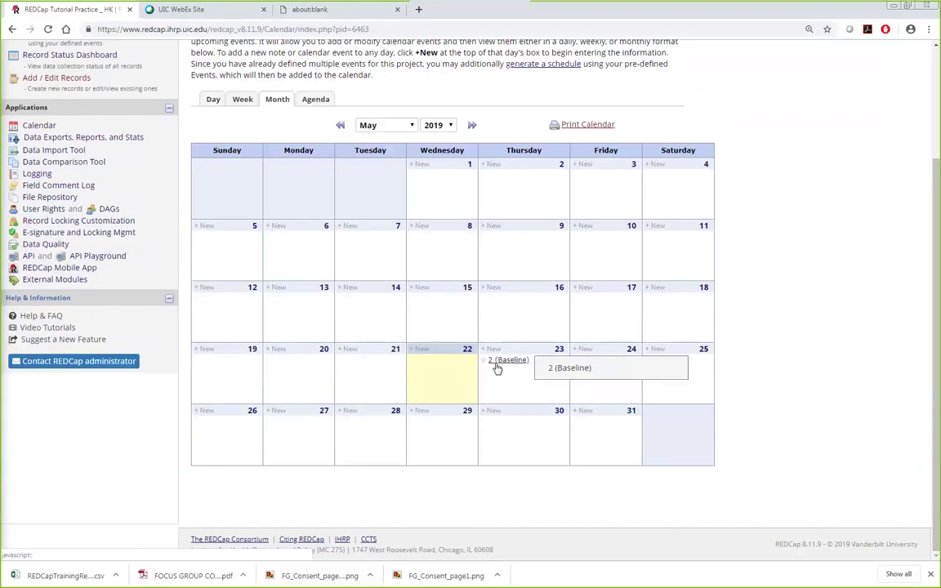
left_click(496, 365)
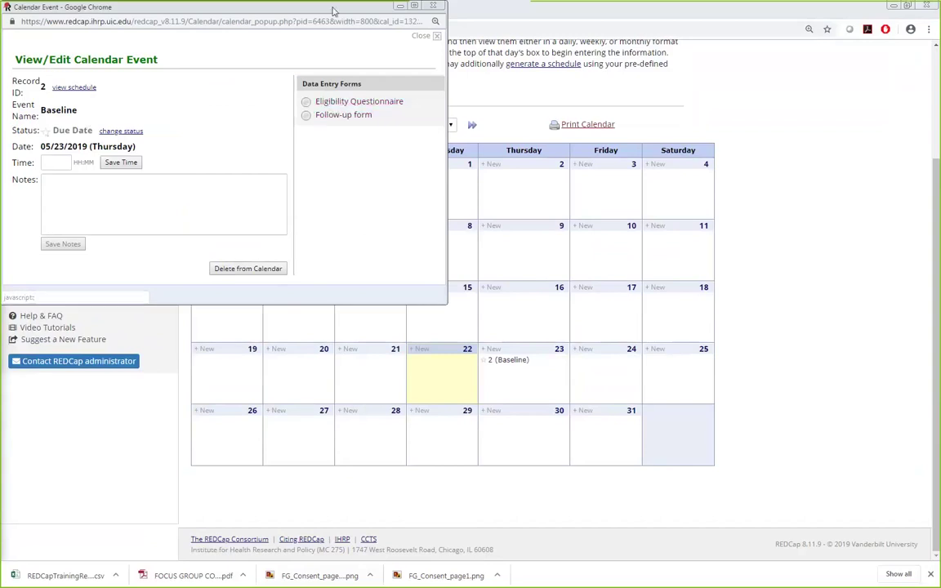
left_click(327, 116)
Step: Switch the calendar to August and view record 2's 3 month follow-up event details
left_click(390, 127)
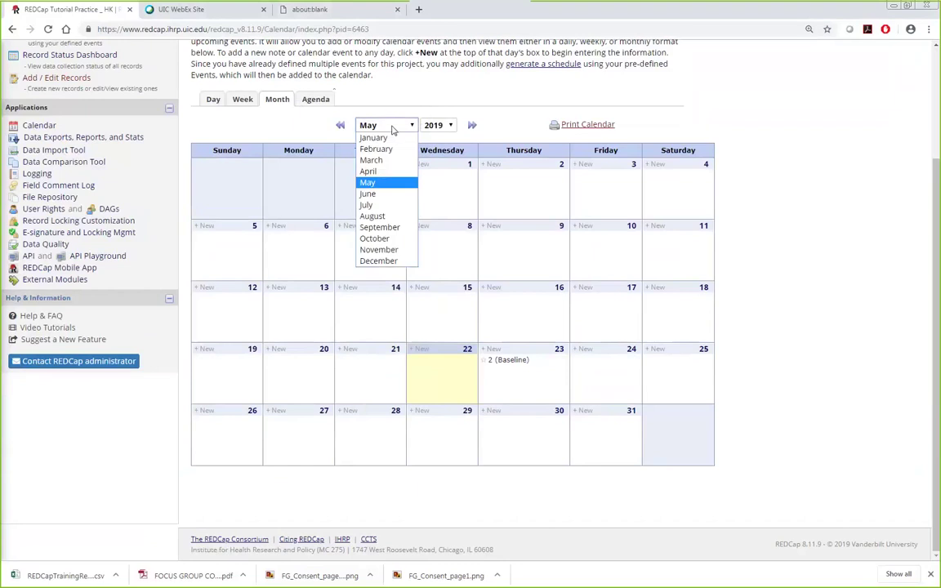
left_click(404, 213)
scroll(735, 277, "down", 3)
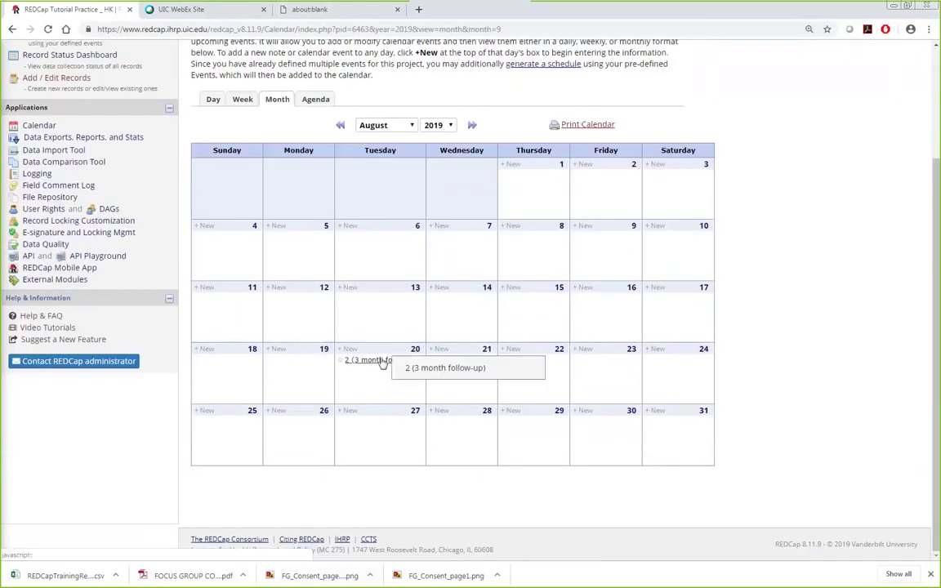
left_click(365, 362)
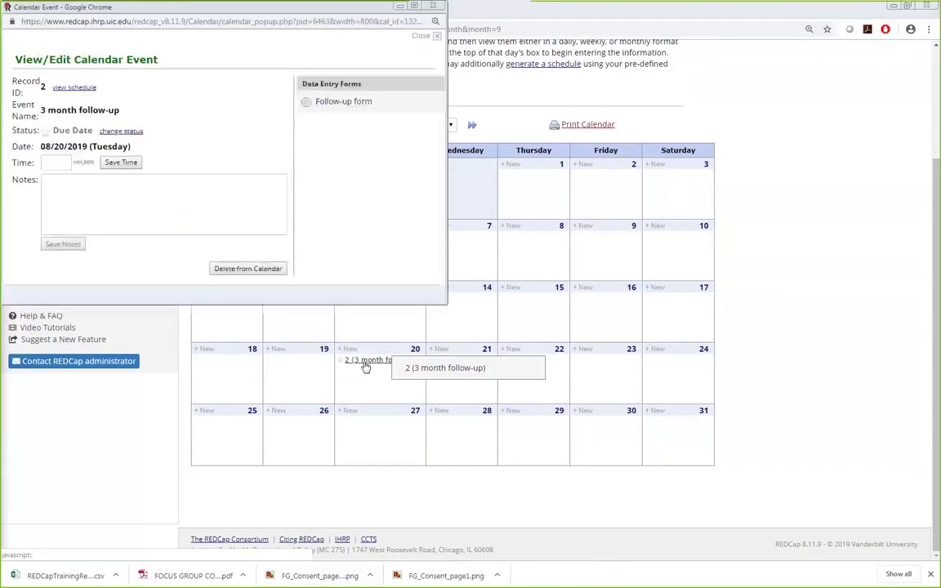
left_click_drag(400, 10, 467, 147)
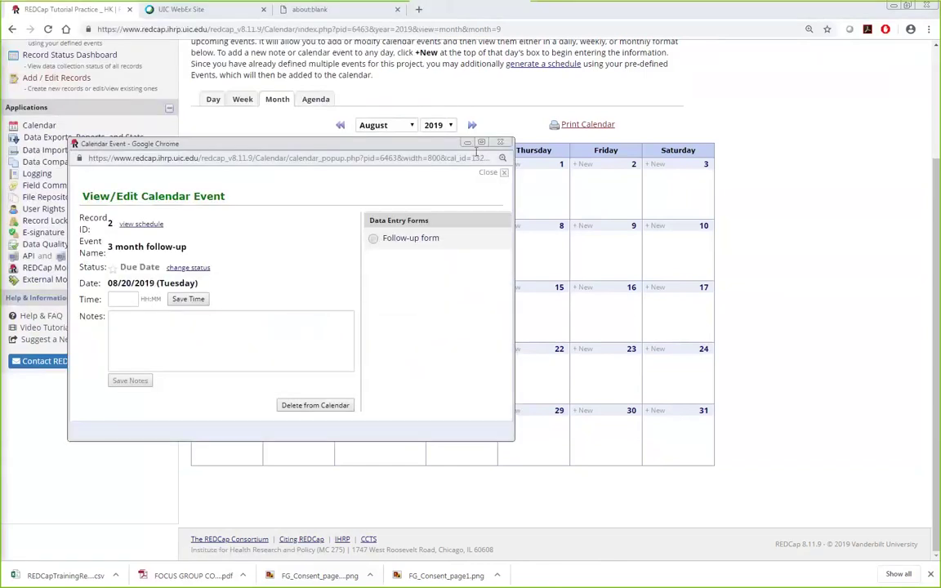
left_click(428, 136)
scroll(728, 207, "up", 3)
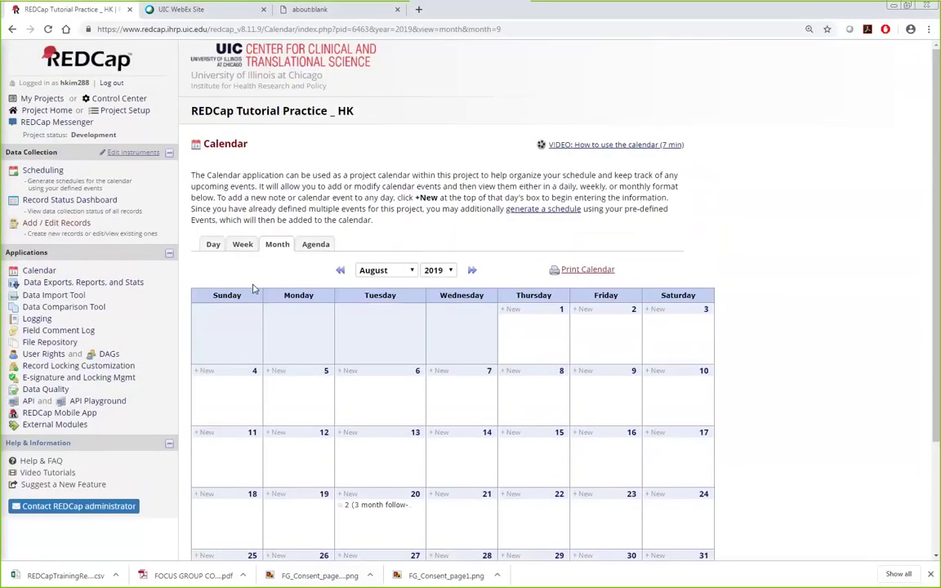
left_click(75, 224)
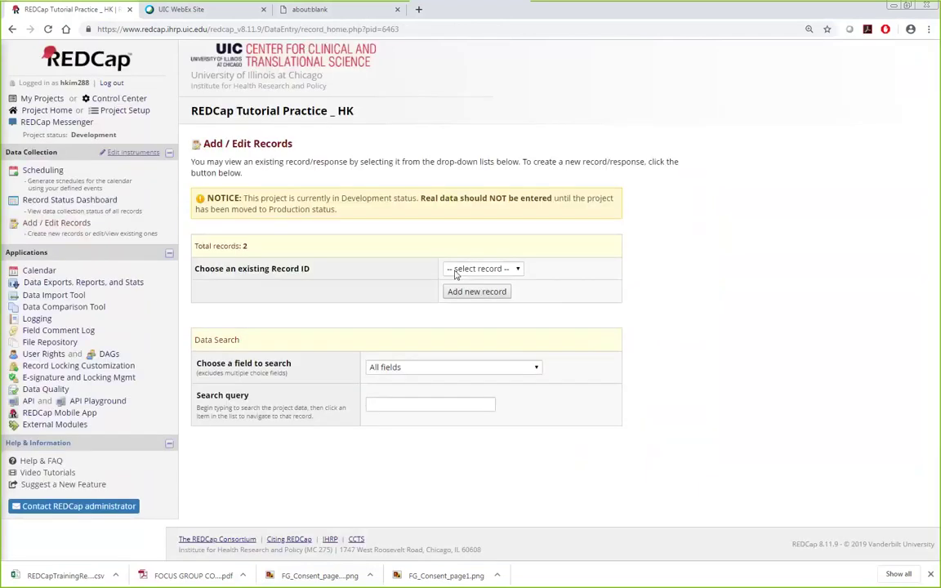
Step: Select Record ID 2 from the existing-records dropdown
left_click(458, 269)
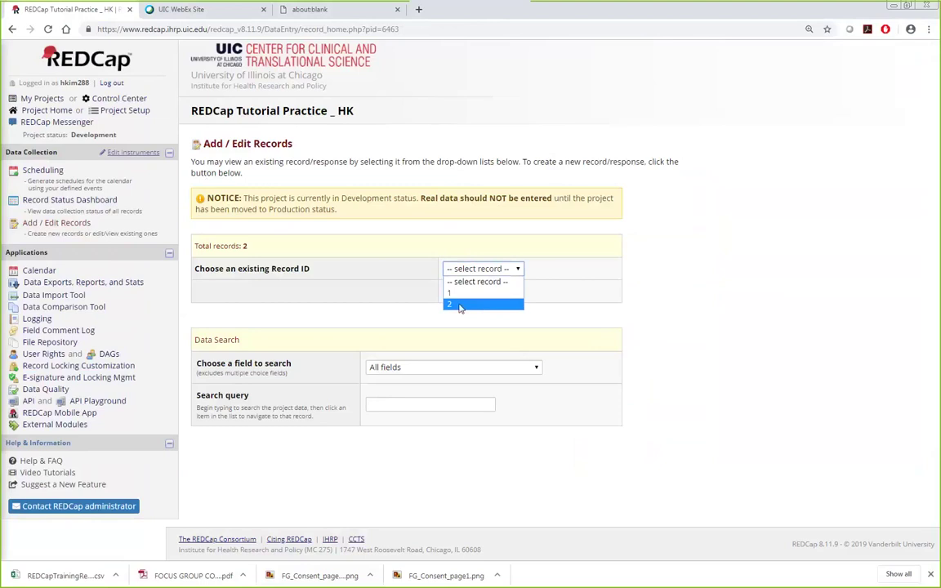
left_click(479, 305)
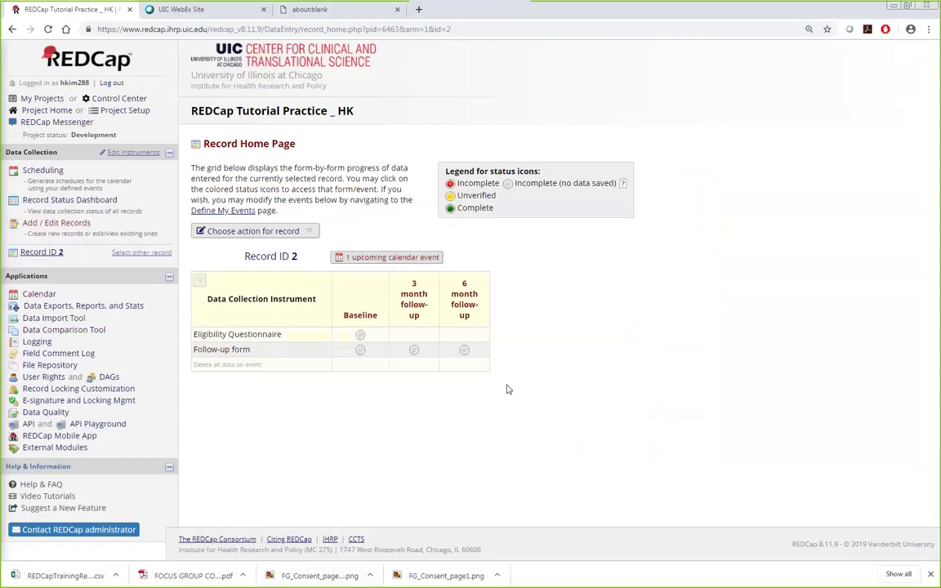
Step: Inspect the Repeatable instruments and events settings on Project Setup and close them unchanged
left_click(122, 111)
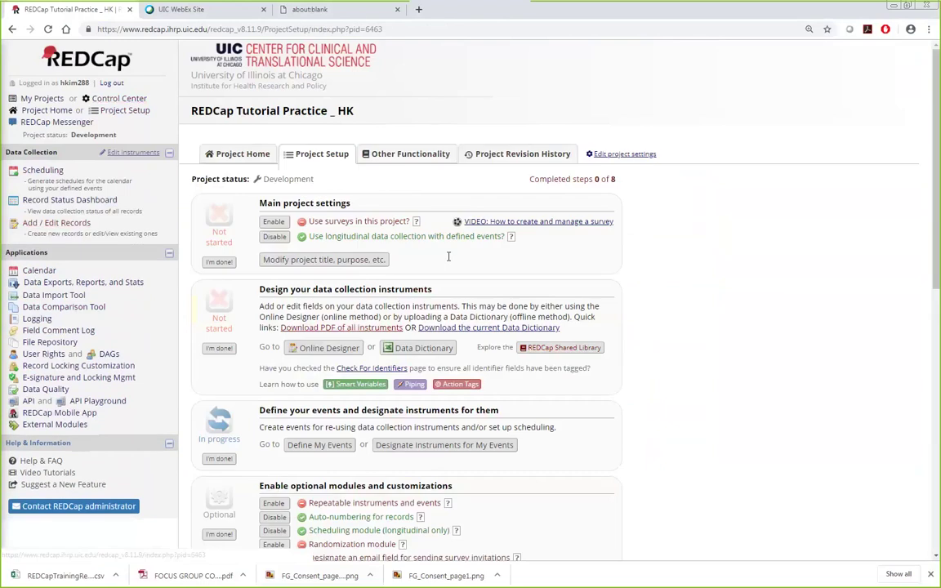
scroll(668, 414, "down", 1)
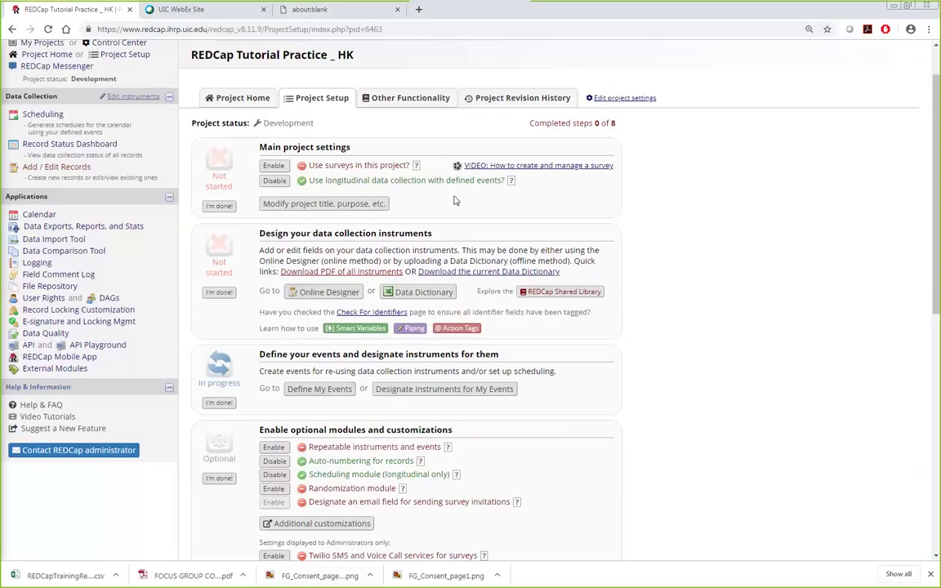
scroll(424, 360, "down", 2)
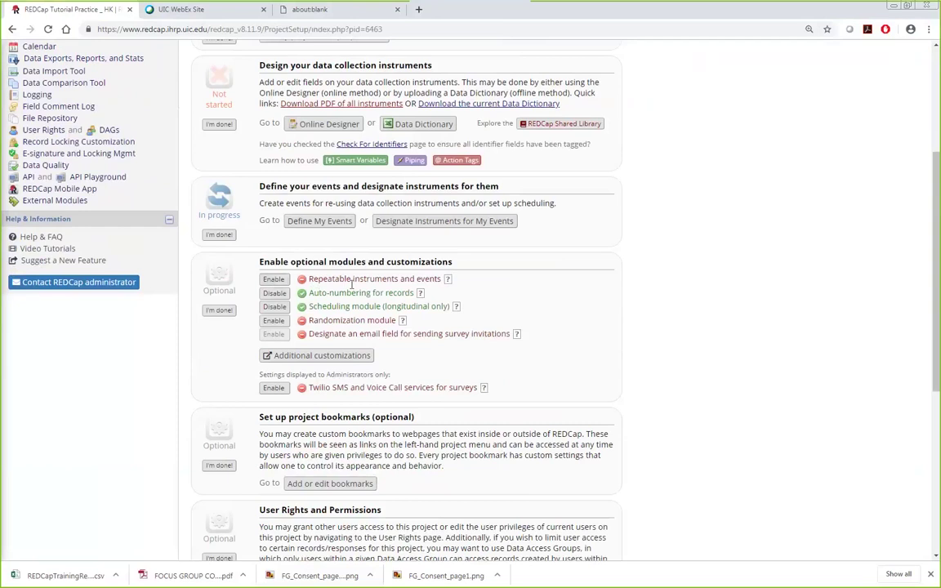
left_click(274, 279)
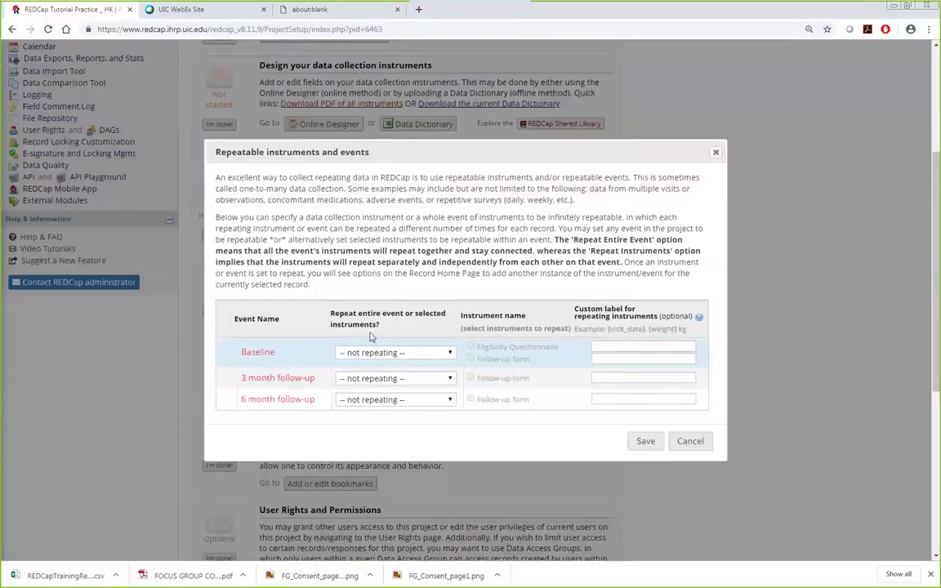
left_click(716, 153)
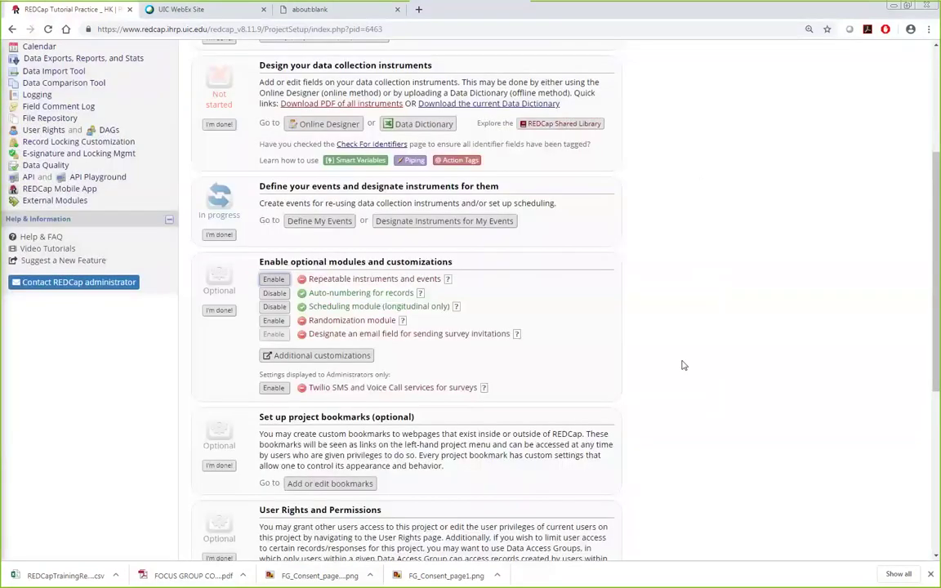
scroll(710, 365, "up", 3)
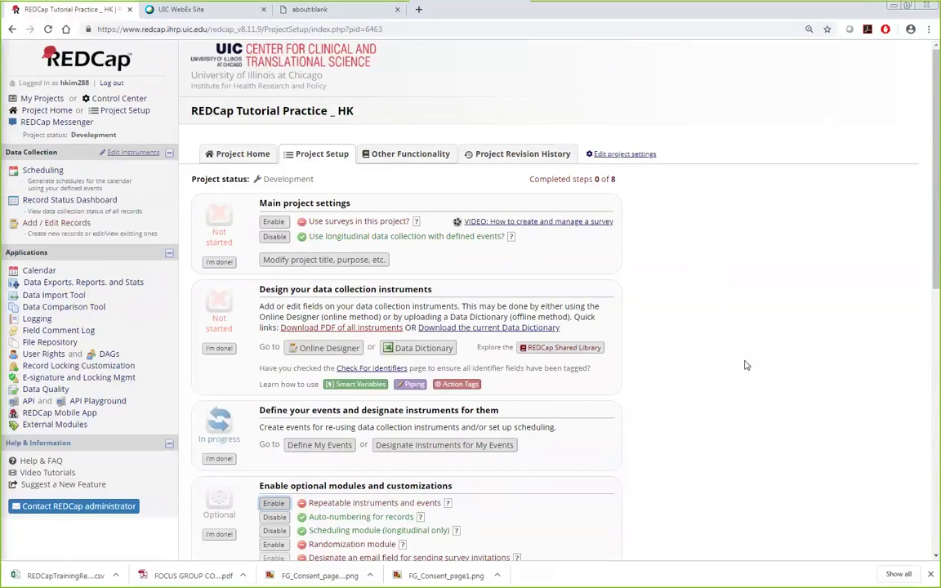
scroll(744, 365, "down", 3)
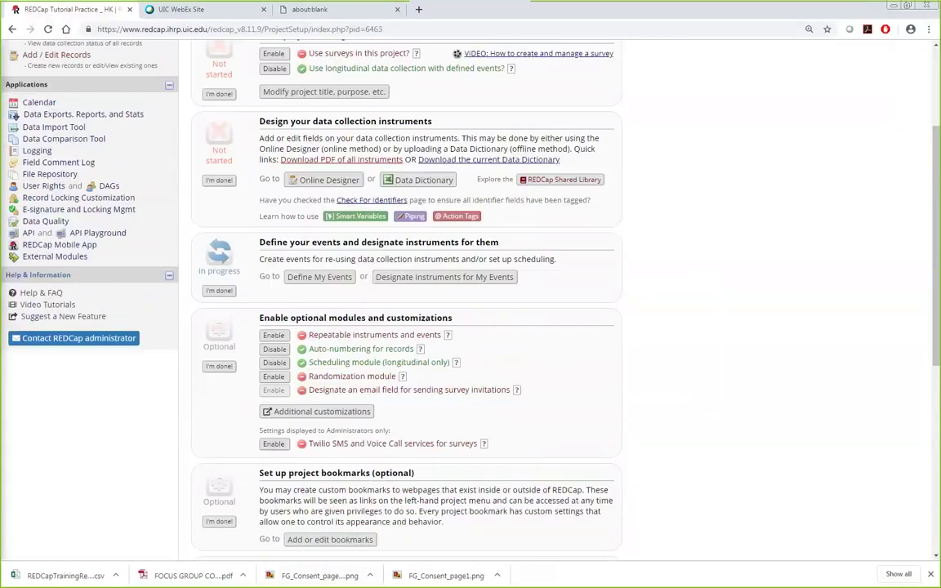
Step: Review the Example Project Tasks (1) slide in PowerPoint, then return to REDCap
key("alt+Tab")
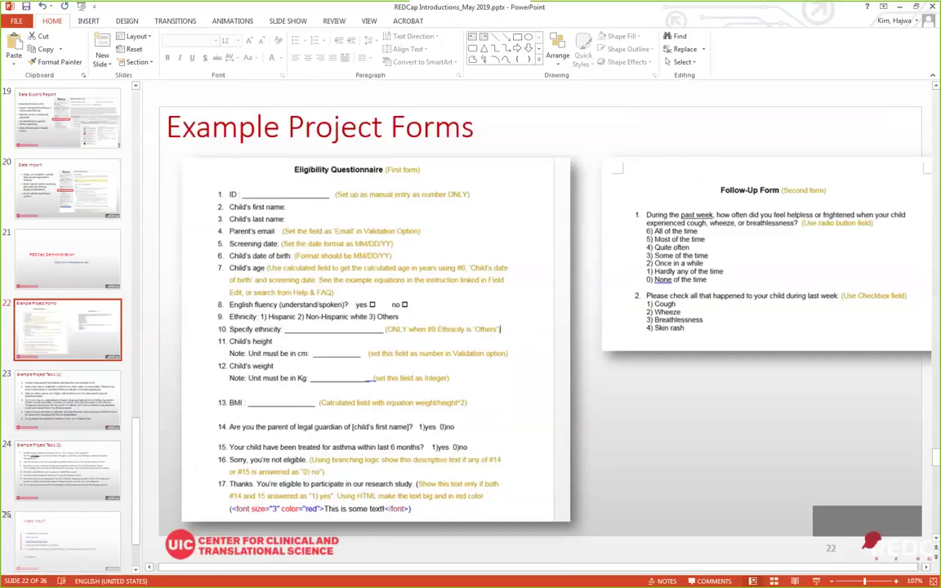
left_click(113, 400)
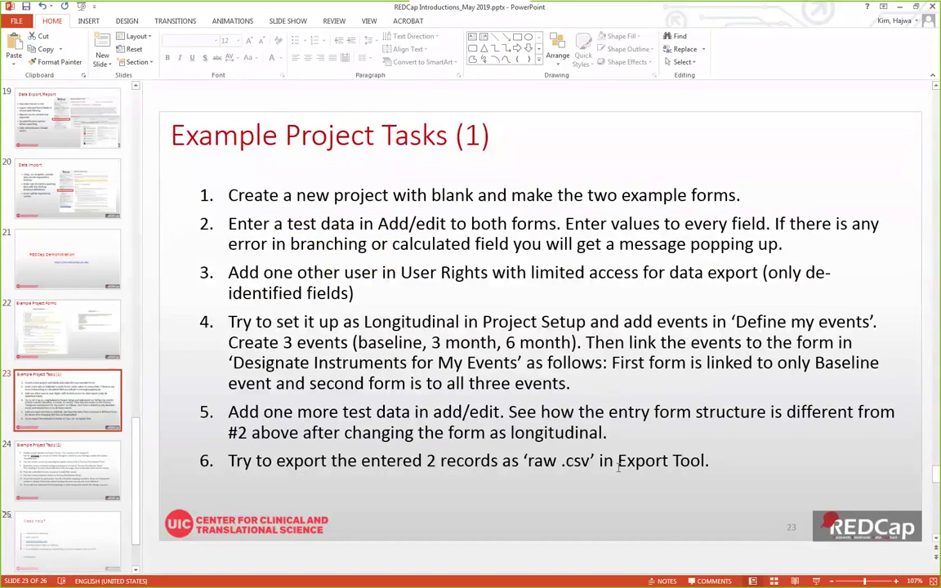
key("alt+Tab")
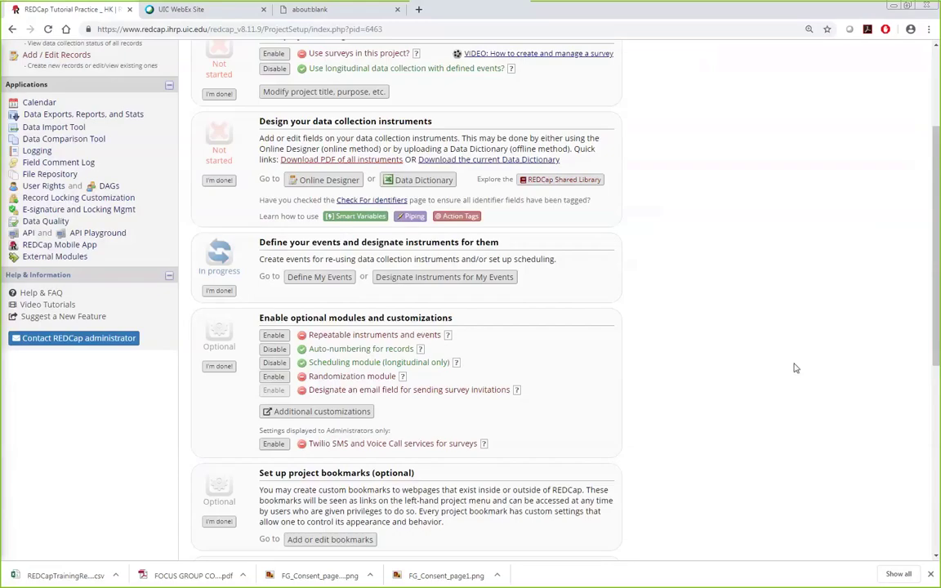
Step: Export the All data report as raw-data CSV and download the file
scroll(33, 103, "up", 3)
left_click(85, 224)
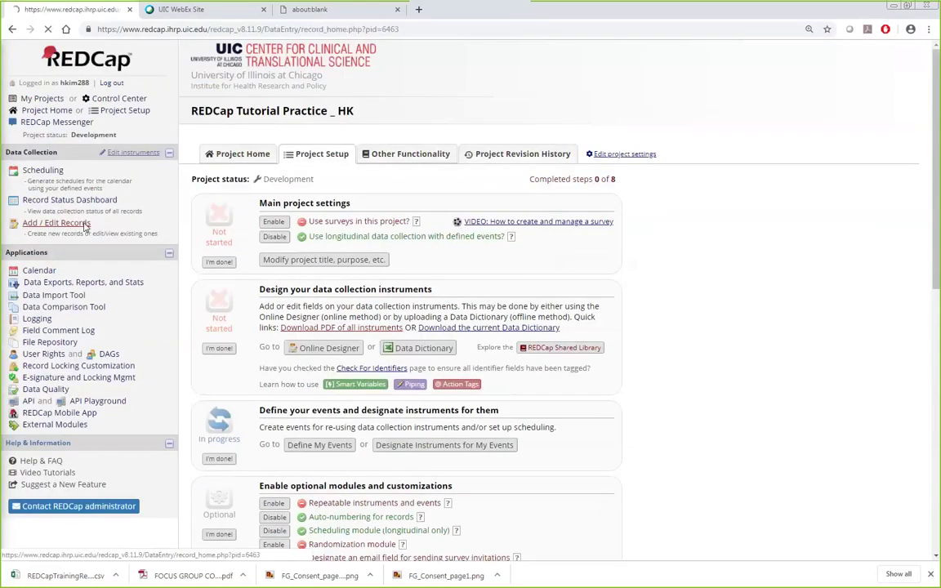
left_click(480, 268)
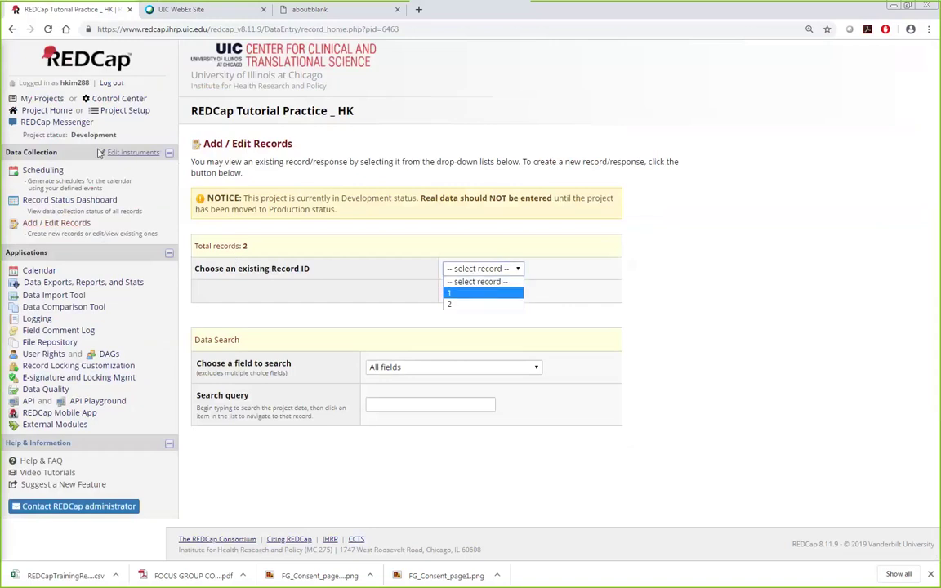
left_click(49, 282)
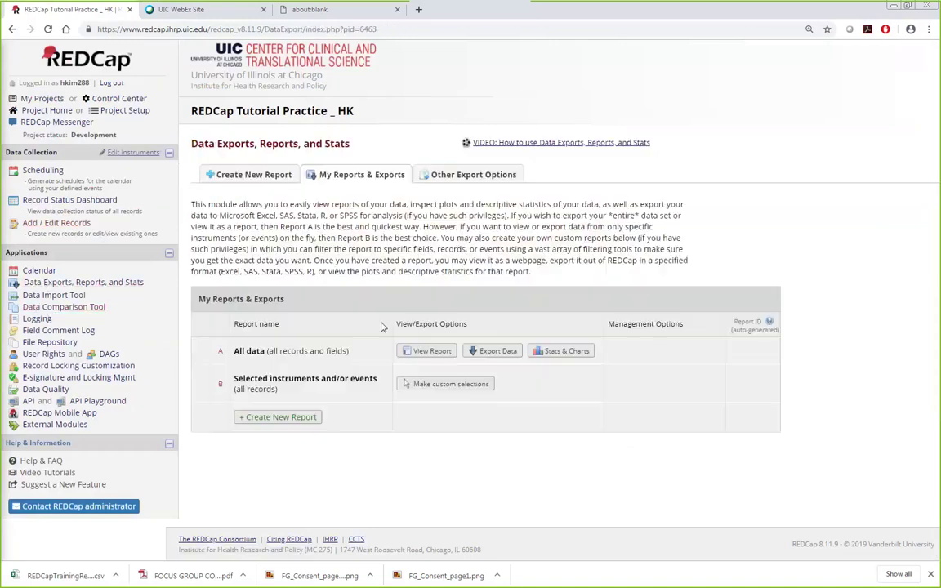
left_click(488, 353)
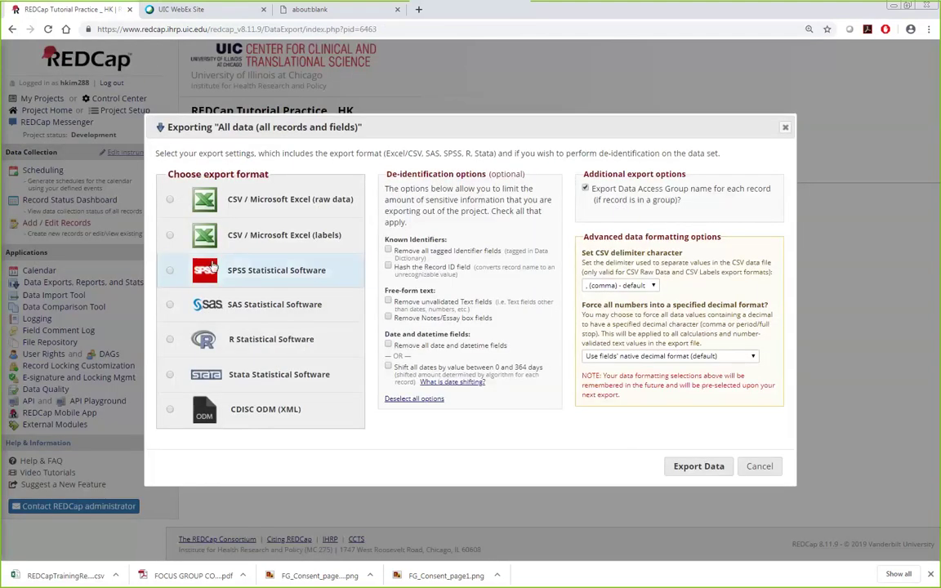
left_click(170, 201)
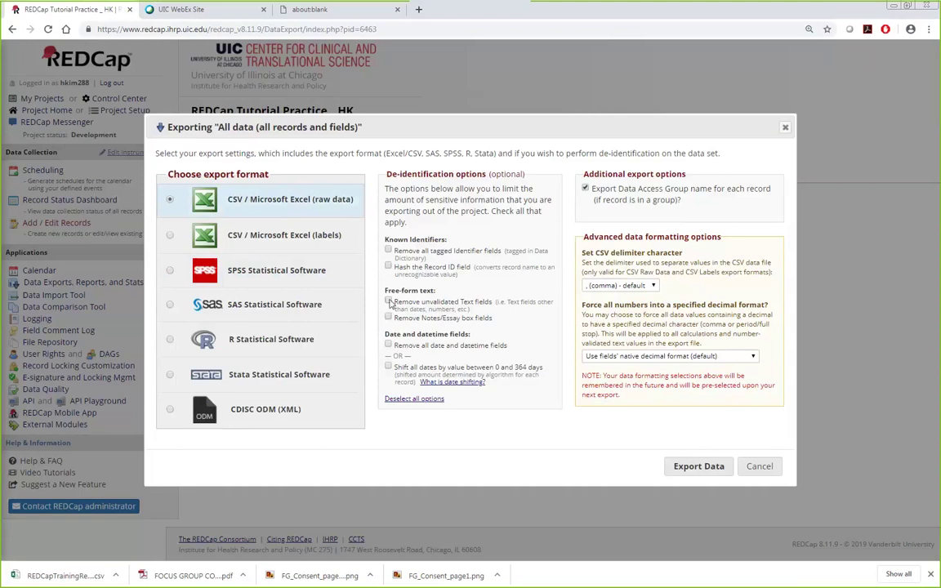
left_click(700, 466)
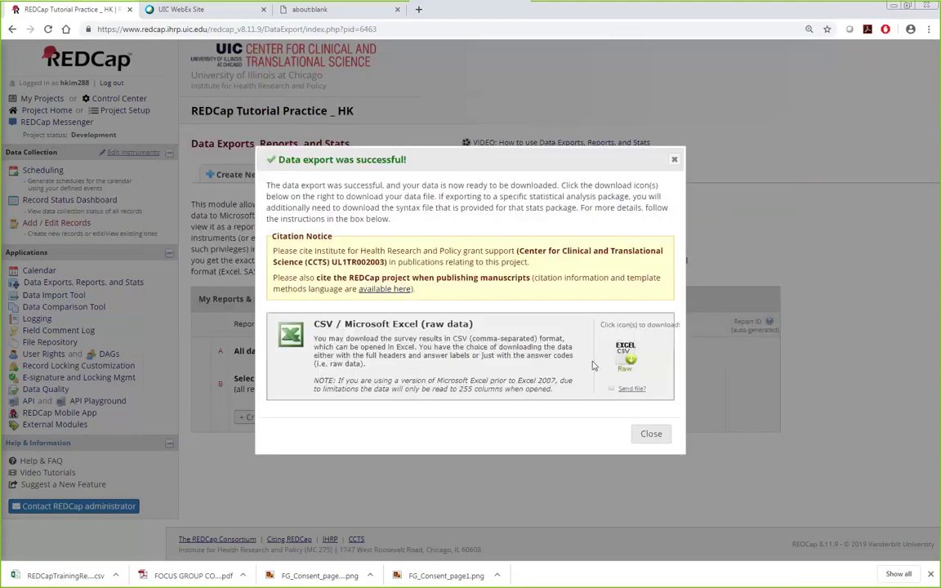
left_click(623, 367)
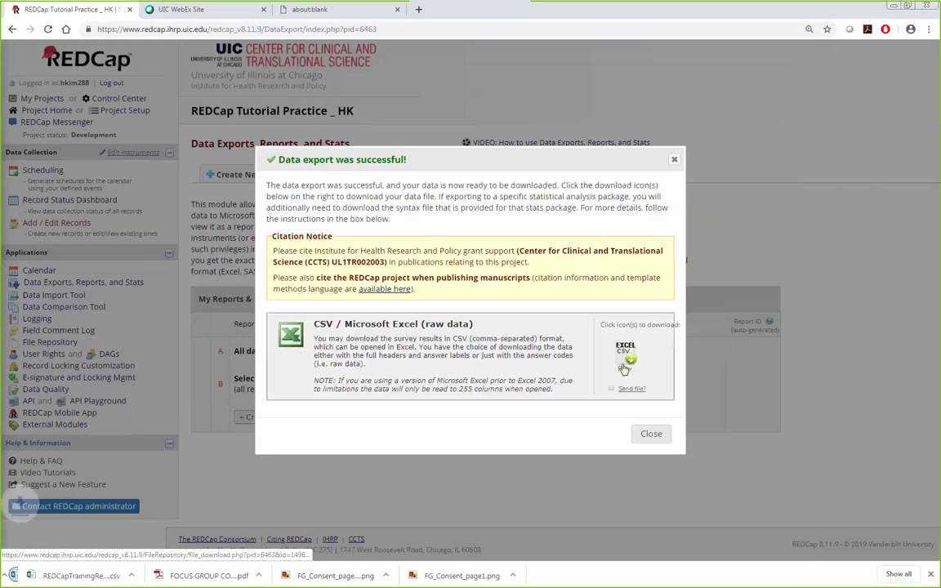
Step: Open the exported CSV, autofit column B, and inspect the record IDs, event names and values
left_click(45, 578)
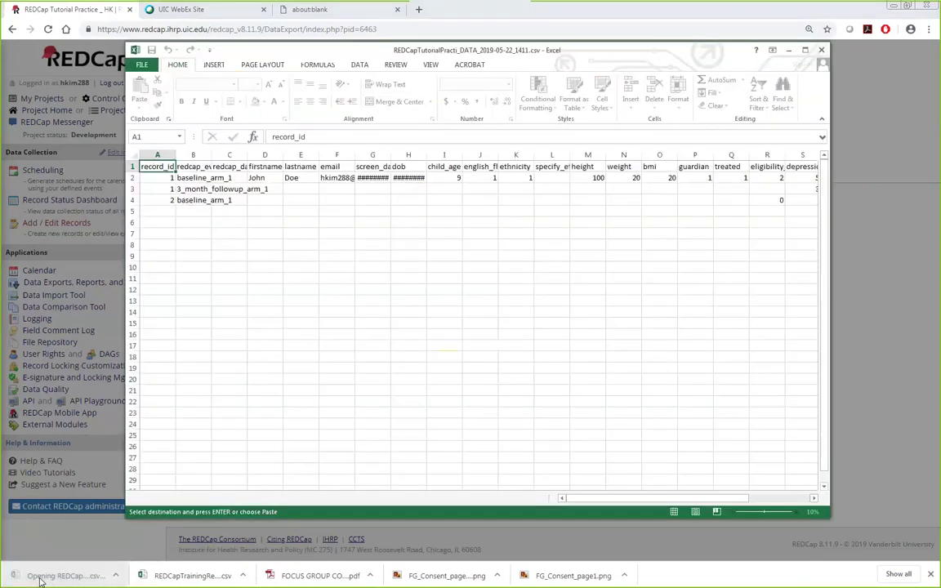
left_click_drag(157, 180, 162, 185)
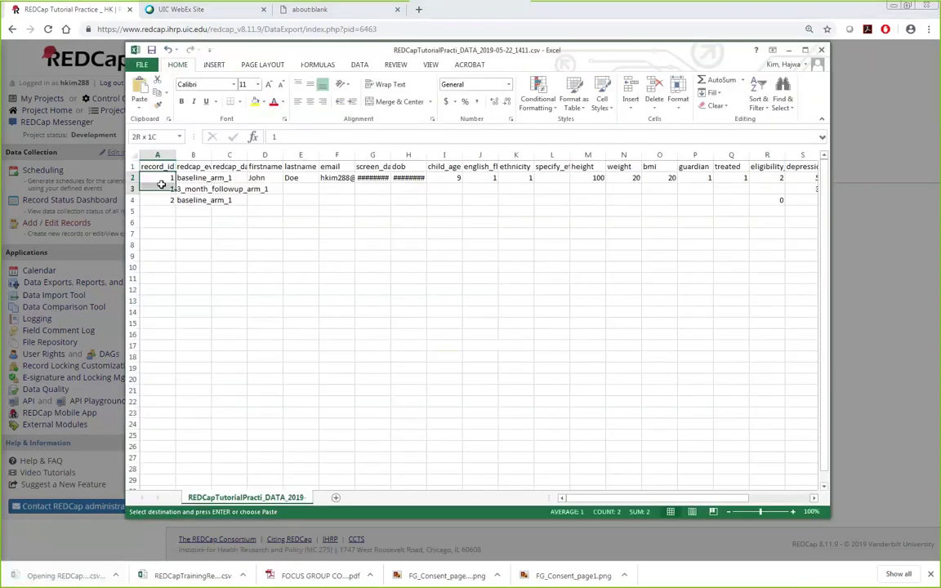
double_click(211, 155)
left_click_drag(397, 177, 690, 178)
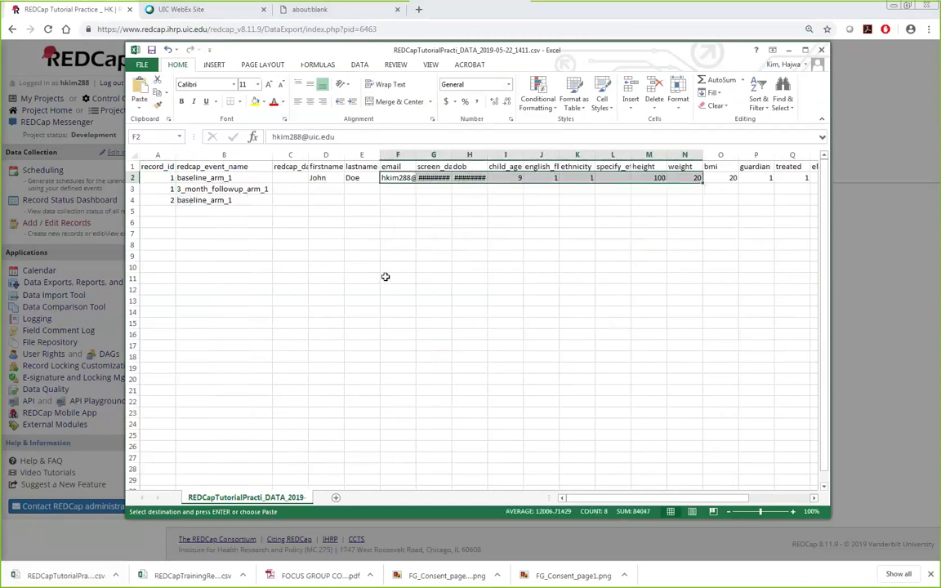
left_click_drag(245, 188, 280, 188)
type("3_month_followup_arm_1 baseline_arm_1")
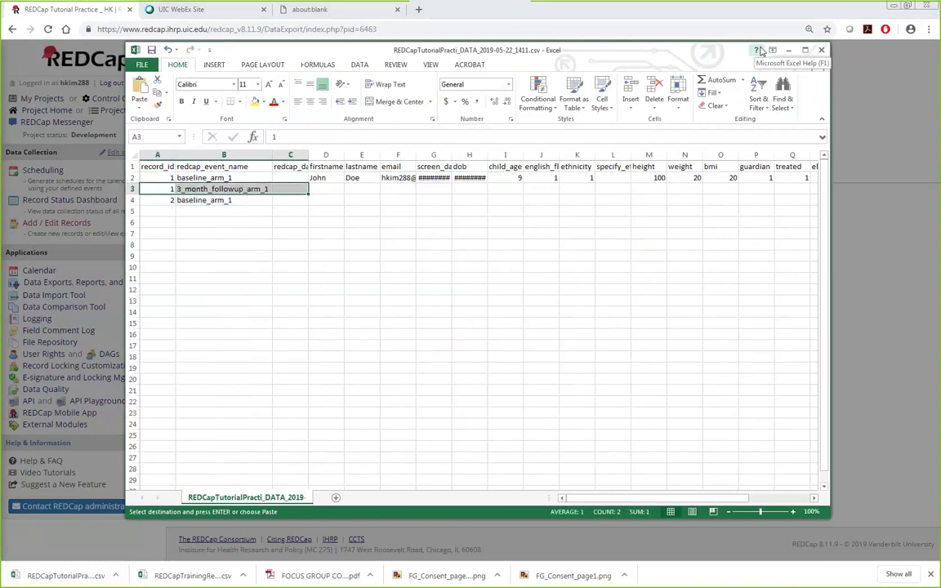
Step: Close the CSV and the LongitudinalComprehe_DATA workbooks without saving
left_click(820, 50)
left_click(470, 313)
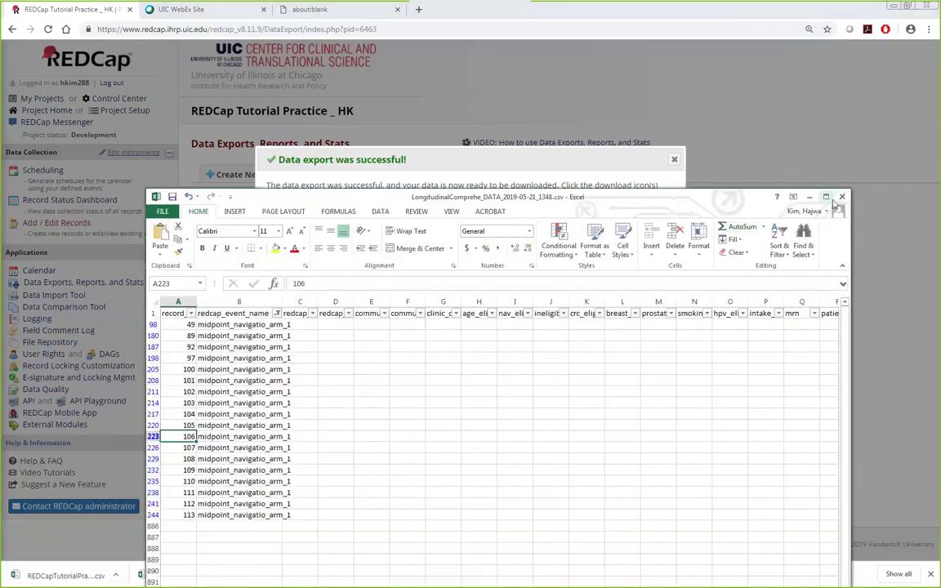
left_click(842, 196)
left_click(470, 325)
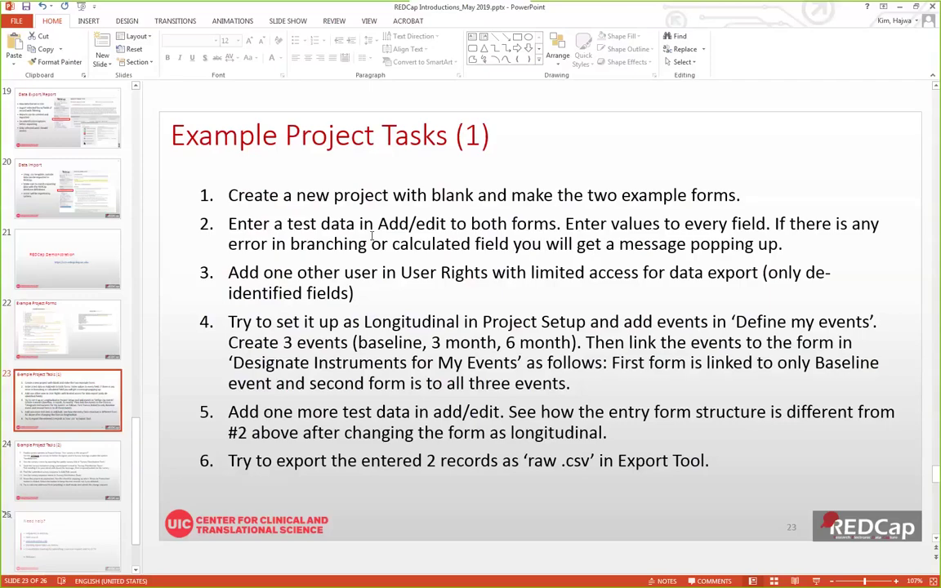
Step: Advance PowerPoint to the Example Project Tasks (2) slide, then go to REDCap's Project Setup page
key("Page_Down")
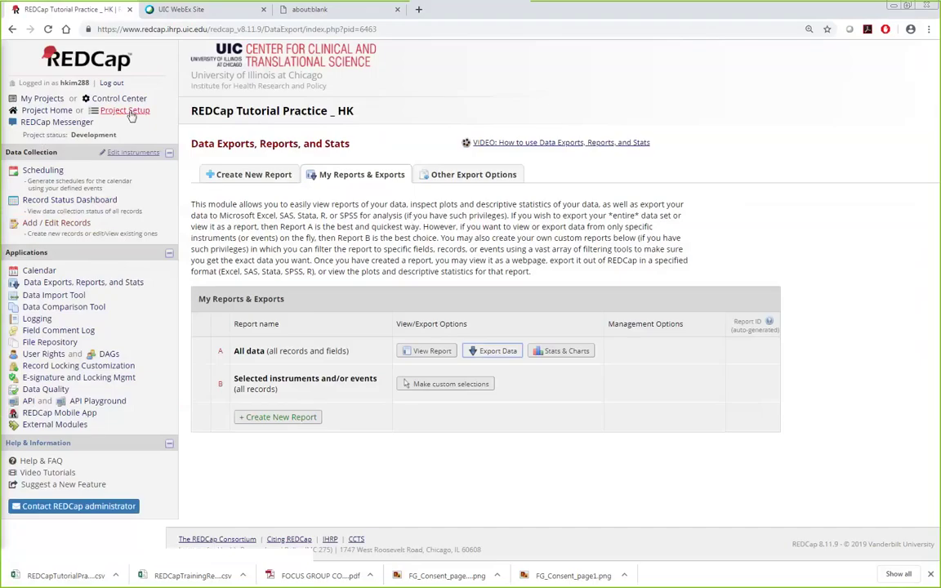
left_click(125, 111)
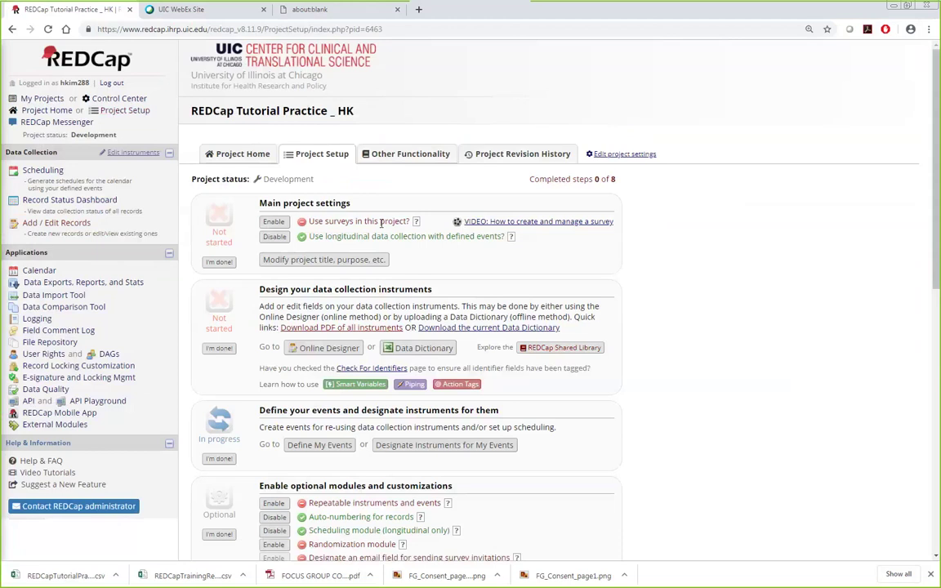
Step: Enable surveys for the project and open the Follow-up form's survey setup from the Online Designer
left_click(274, 222)
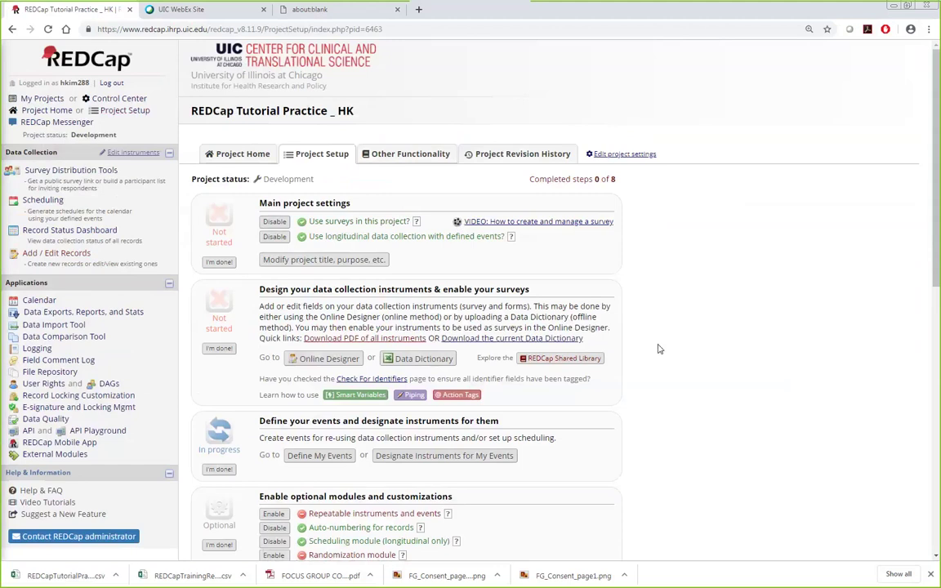
scroll(661, 350, "down", 2)
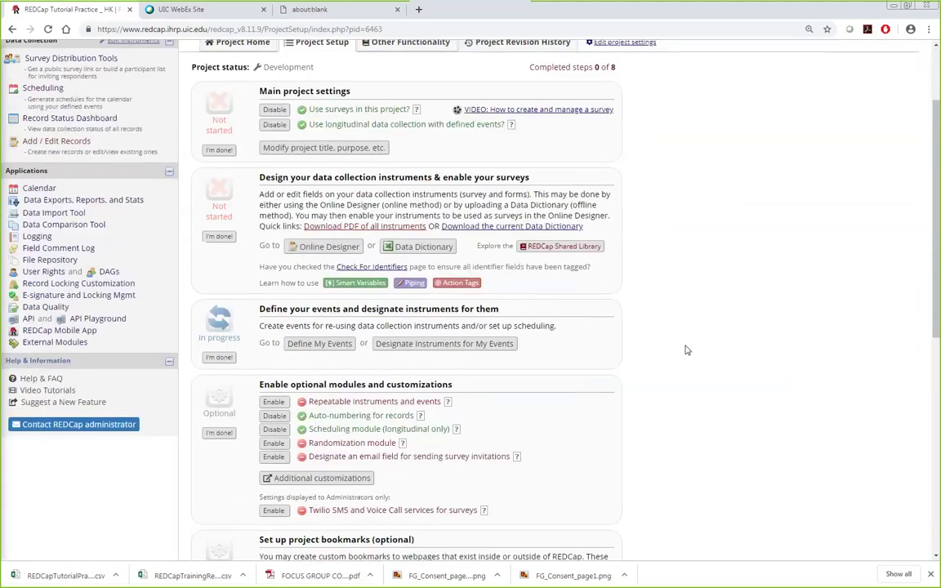
left_click(325, 247)
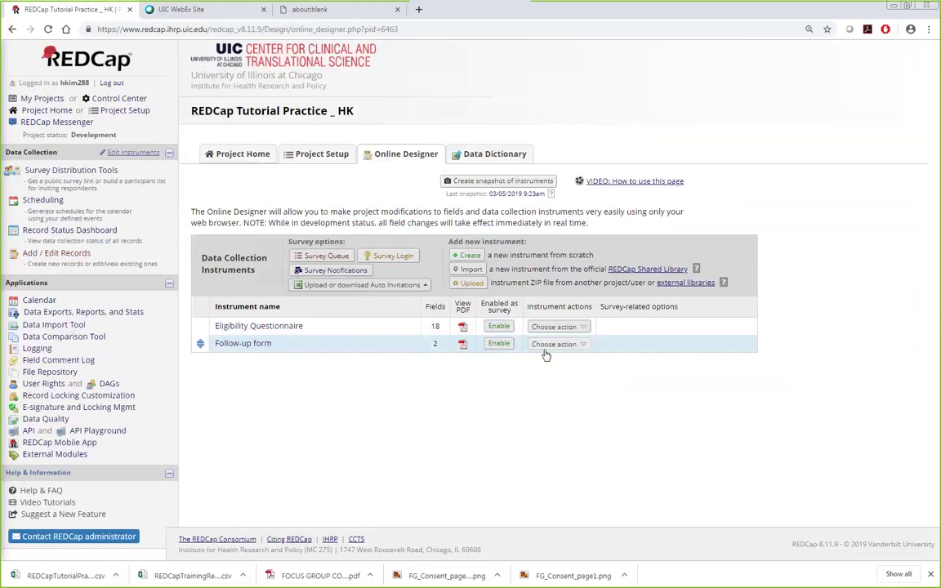
left_click(499, 344)
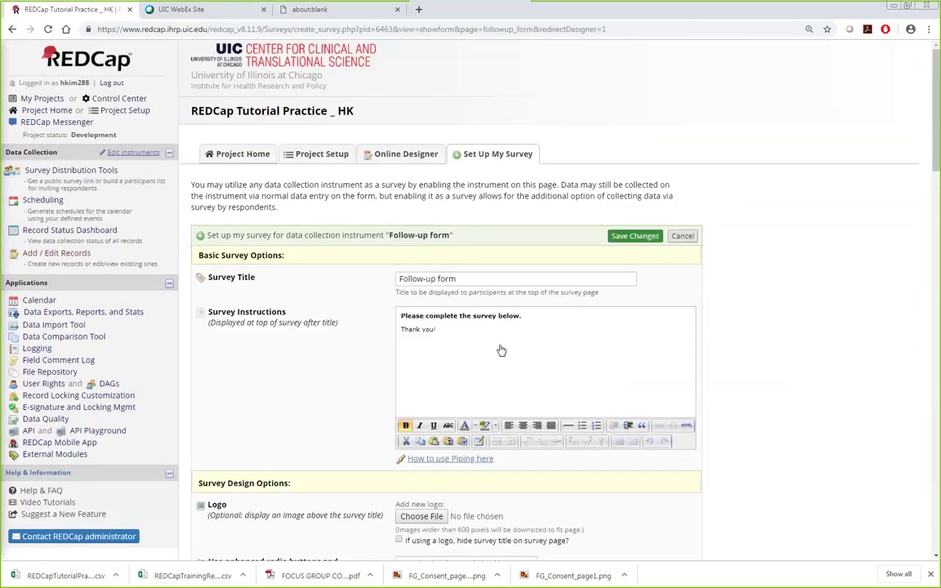
Step: Review the Follow-up survey's title and instructions and keep all questions on one page
scroll(500, 351, "down", 2)
scroll(436, 146, "up", 2)
left_click(489, 279)
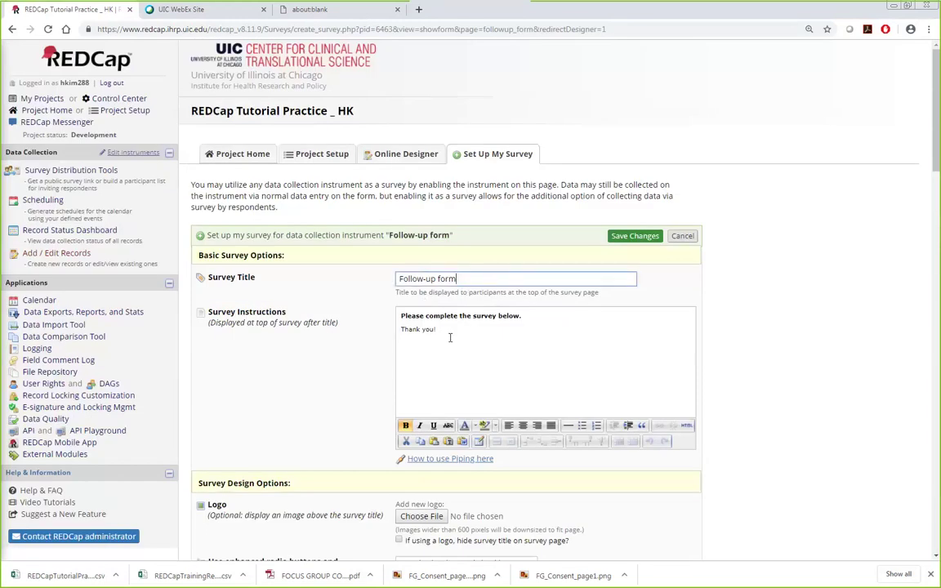
left_click_drag(449, 337, 400, 315)
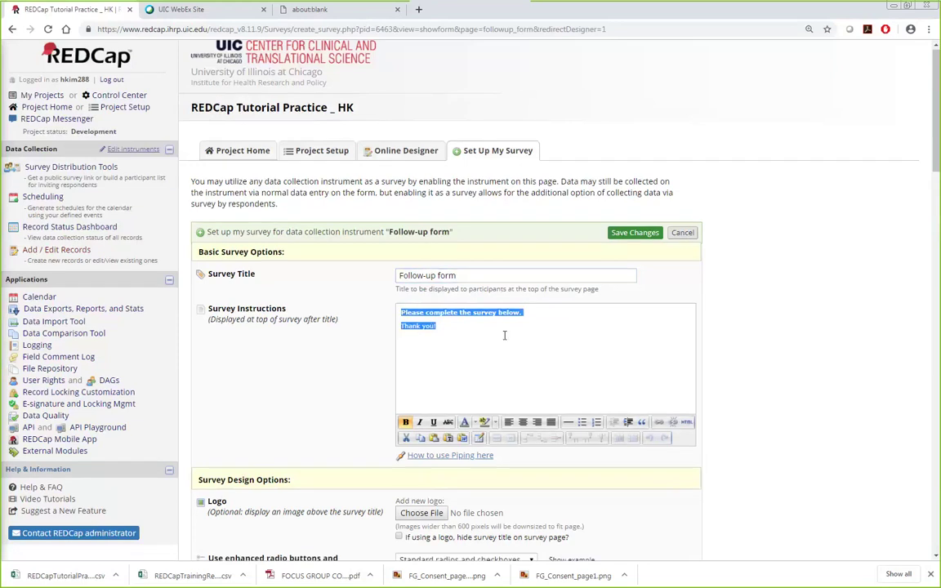
scroll(433, 343, "down", 2)
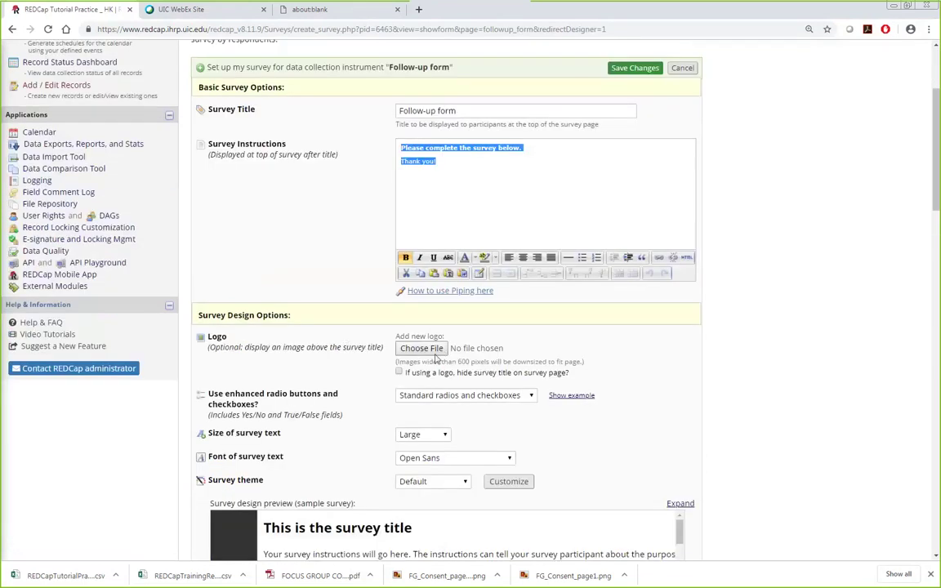
scroll(436, 353, "down", 5)
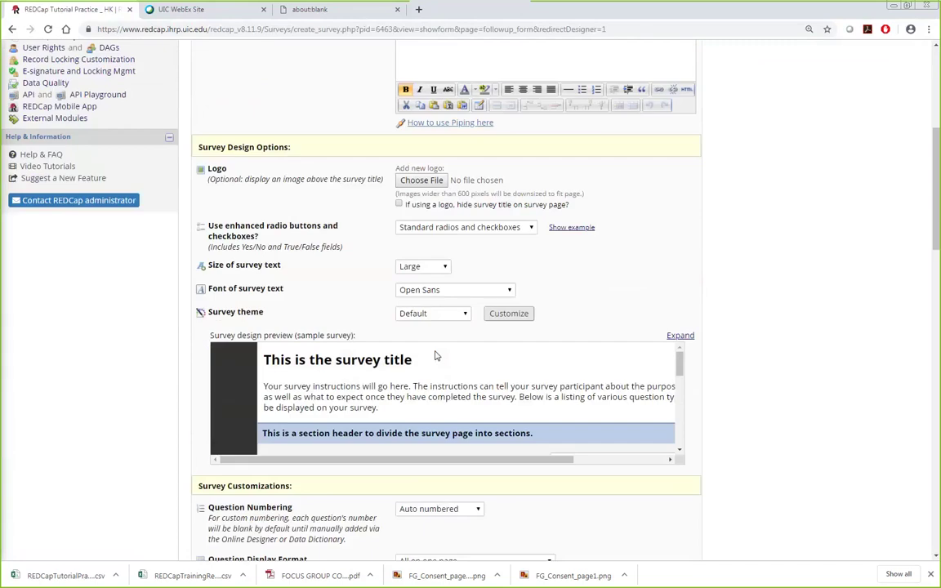
scroll(585, 379, "down", 2)
scroll(739, 432, "down", 4)
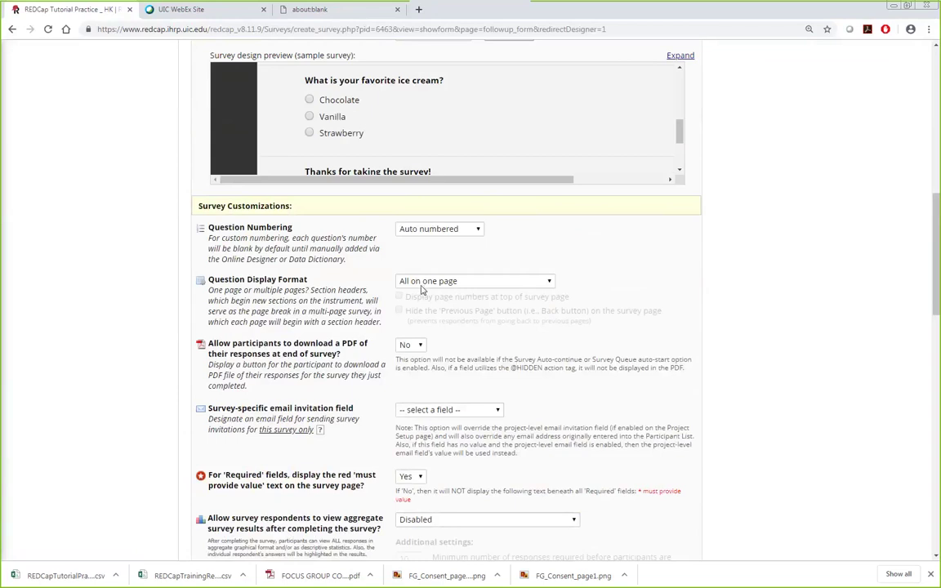
left_click(423, 288)
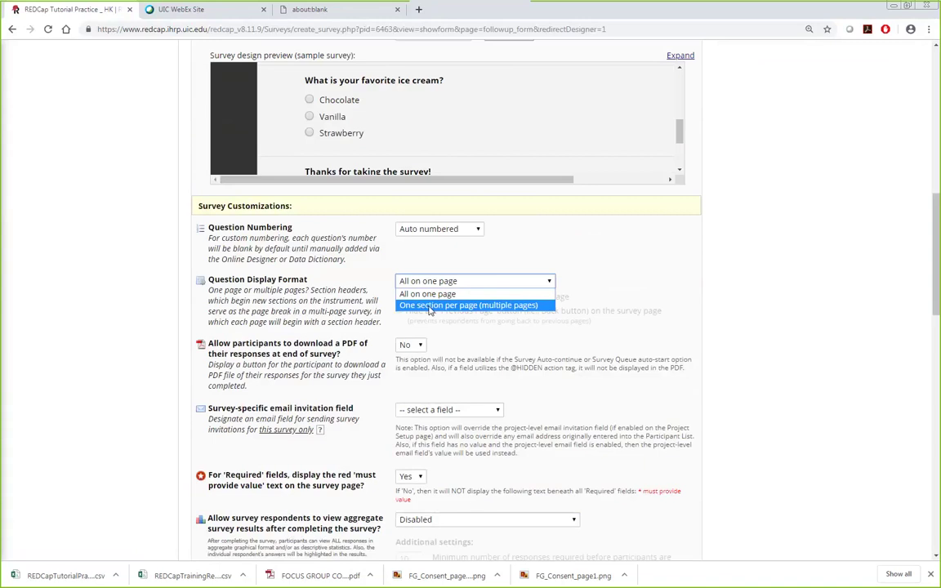
left_click(735, 327)
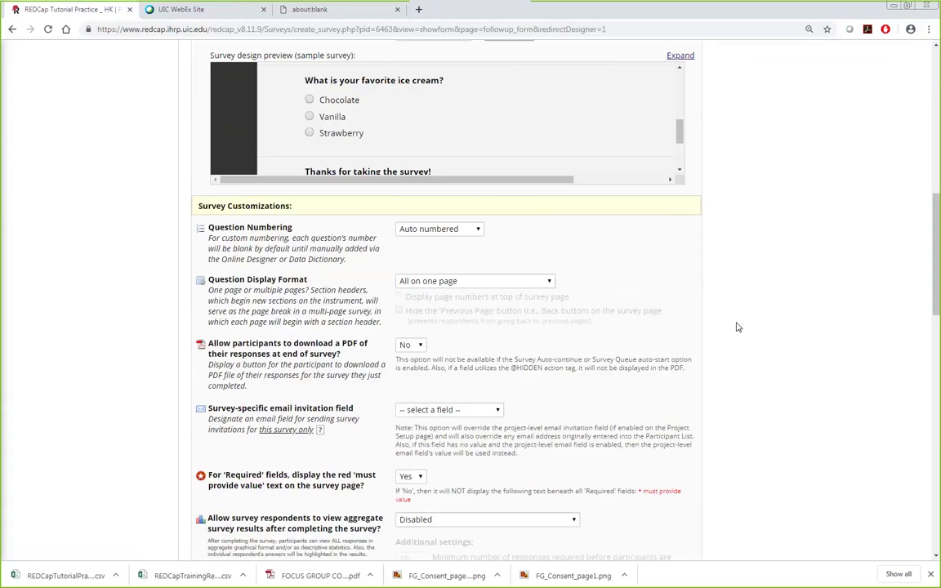
Step: Leave Save & Return Later at No and save the Follow-up survey settings
scroll(752, 321, "down", 5)
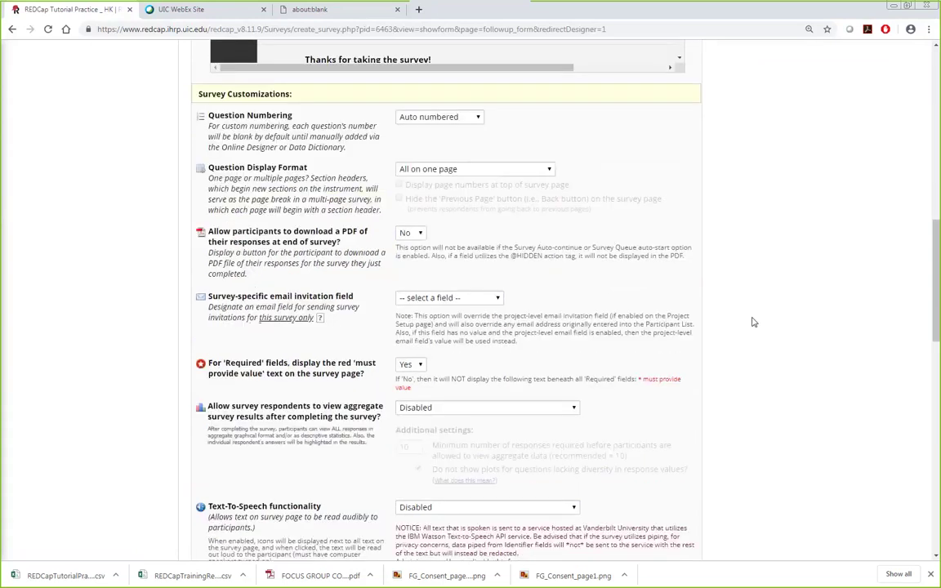
scroll(424, 282, "down", 4)
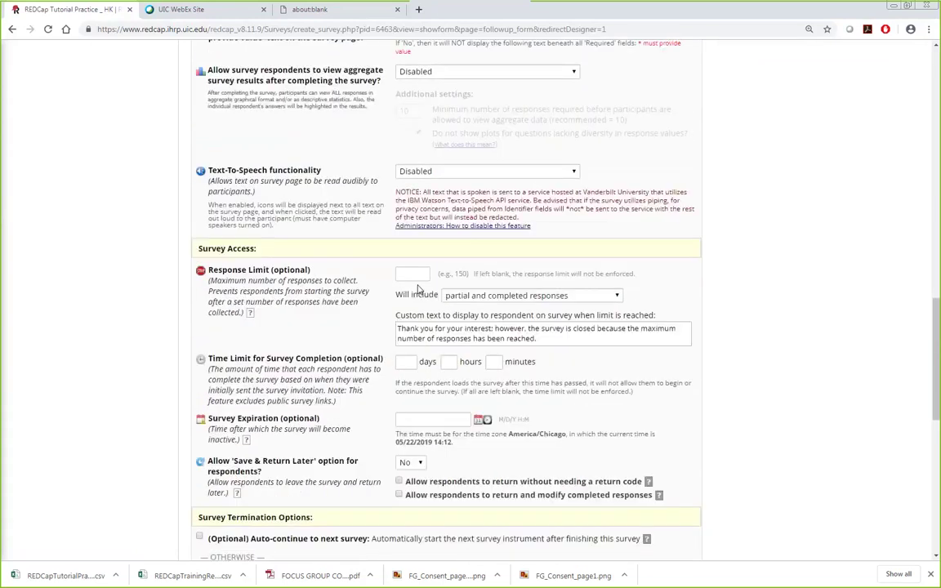
scroll(415, 287, "down", 4)
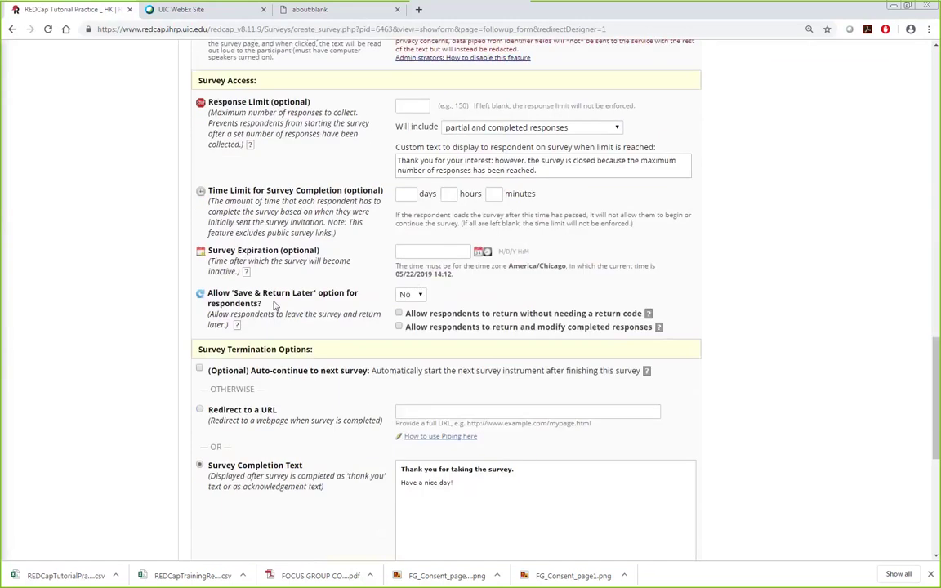
scroll(259, 291, "up", 6)
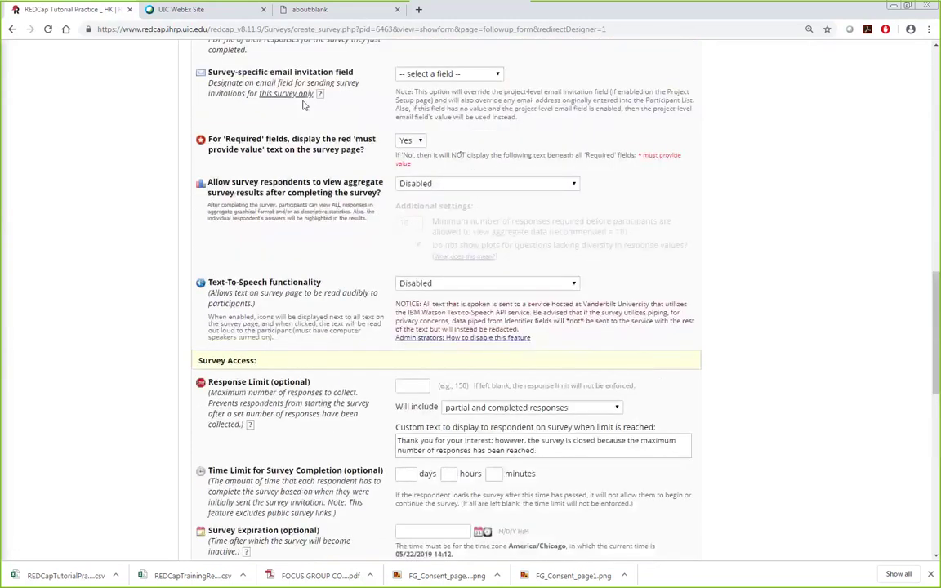
scroll(319, 322, "down", 4)
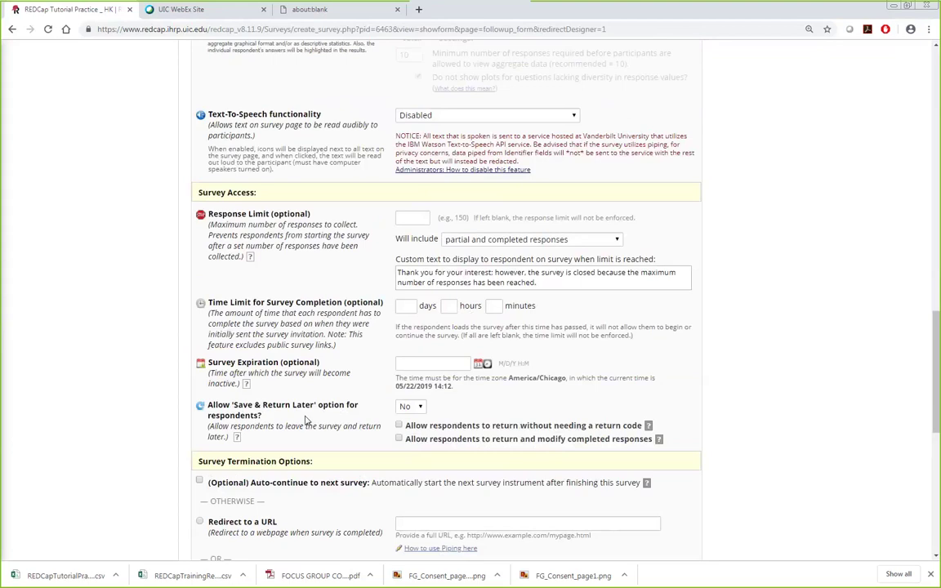
scroll(304, 419, "down", 1)
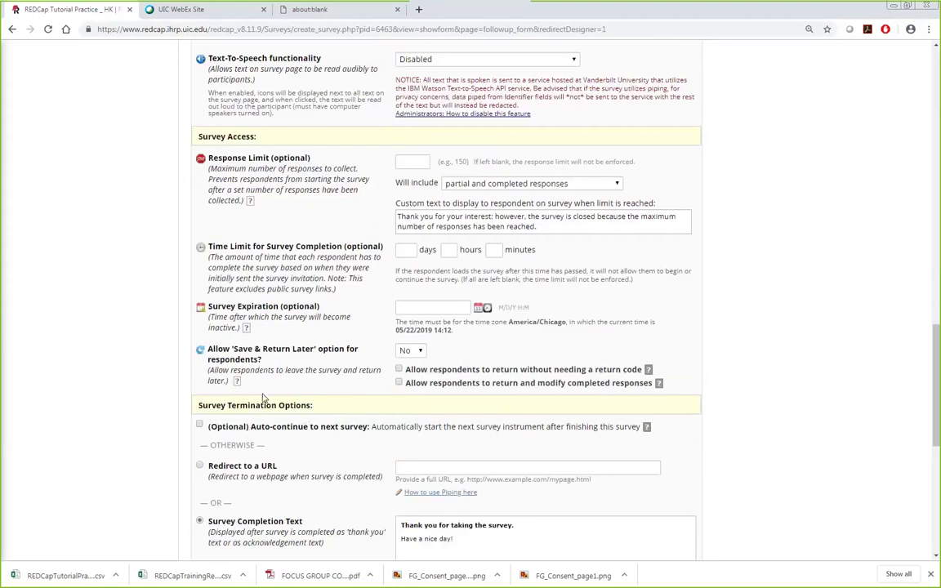
left_click_drag(212, 349, 299, 362)
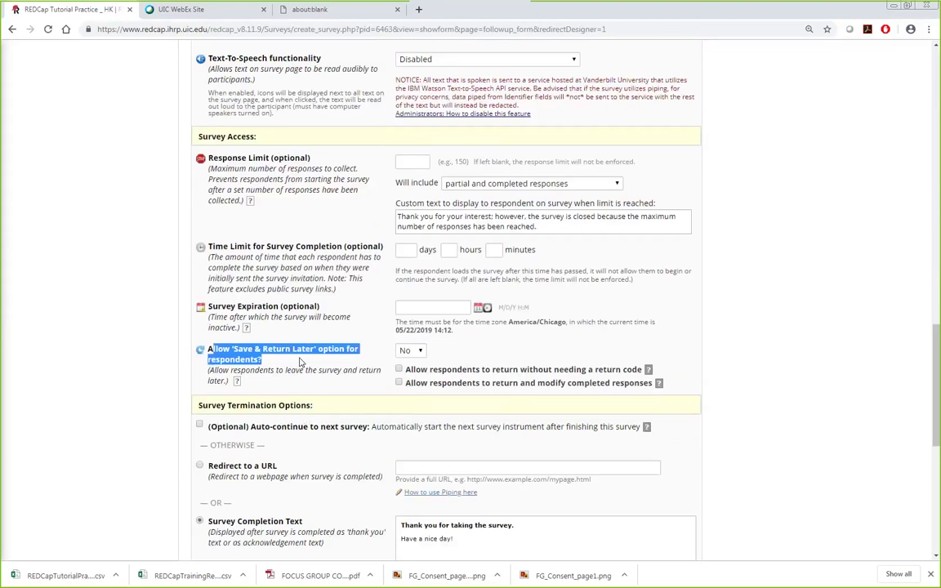
left_click(415, 350)
left_click(405, 362)
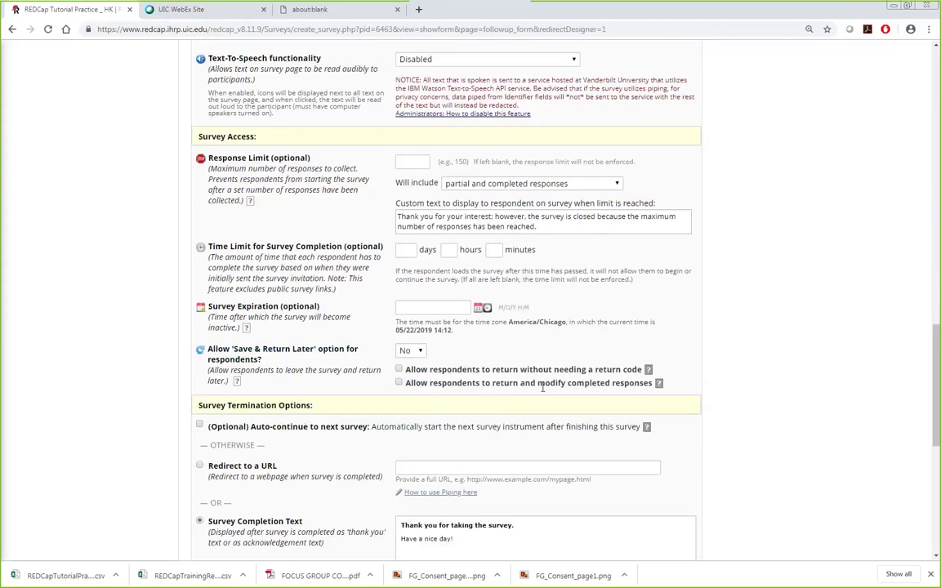
scroll(754, 409, "down", 6)
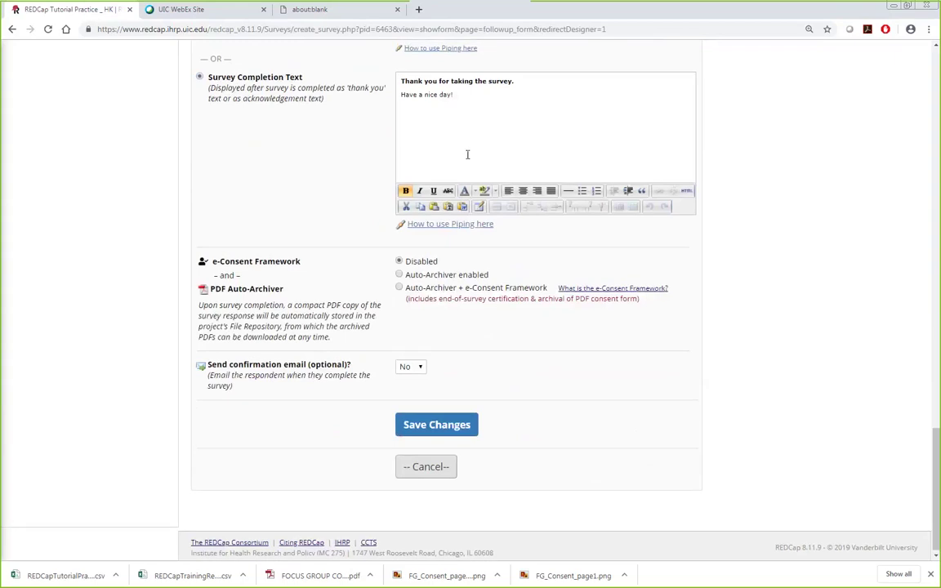
scroll(471, 212, "up", 2)
left_click_drag(457, 261, 399, 260)
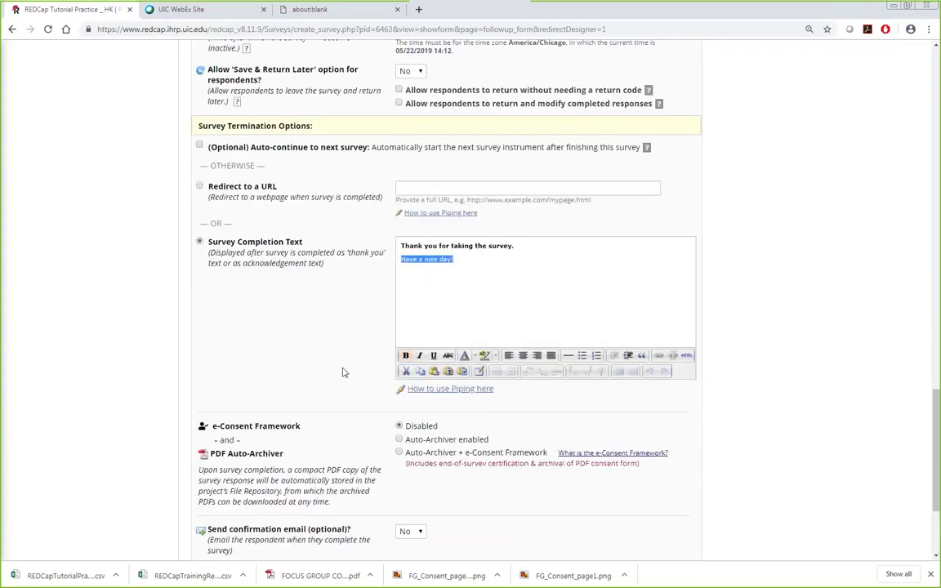
scroll(310, 336, "down", 2)
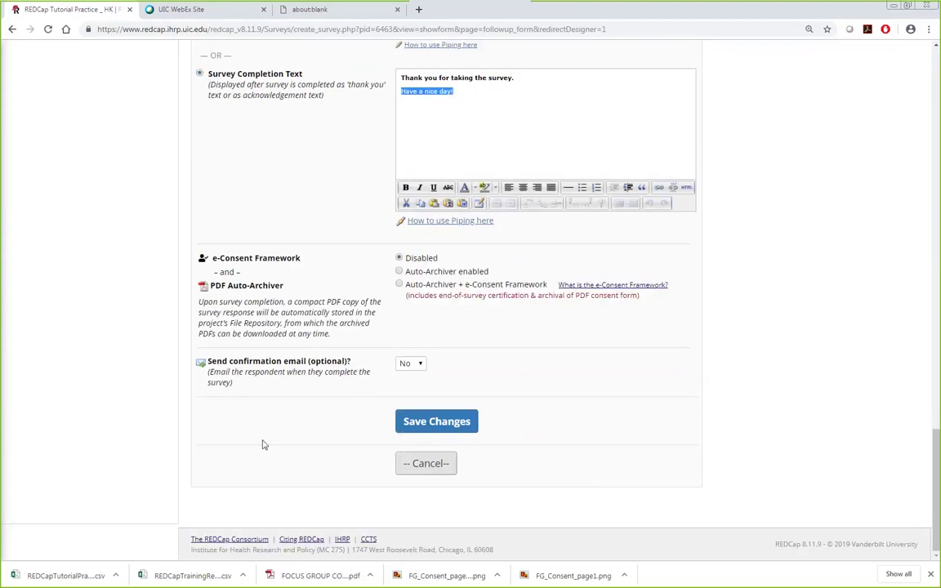
left_click(434, 423)
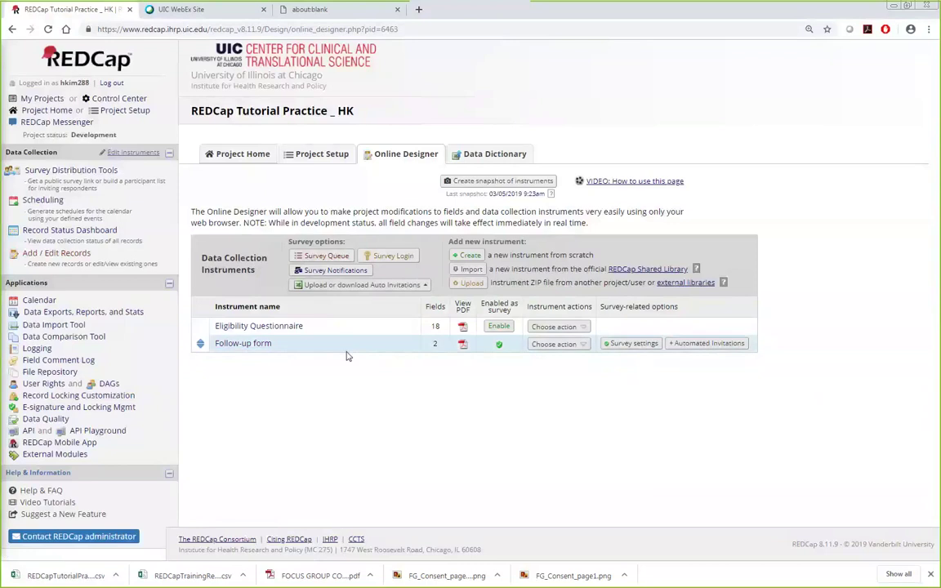
Step: Open Survey Distribution Tools on its Public Survey Link section, which shows no public survey yet
left_click(103, 173)
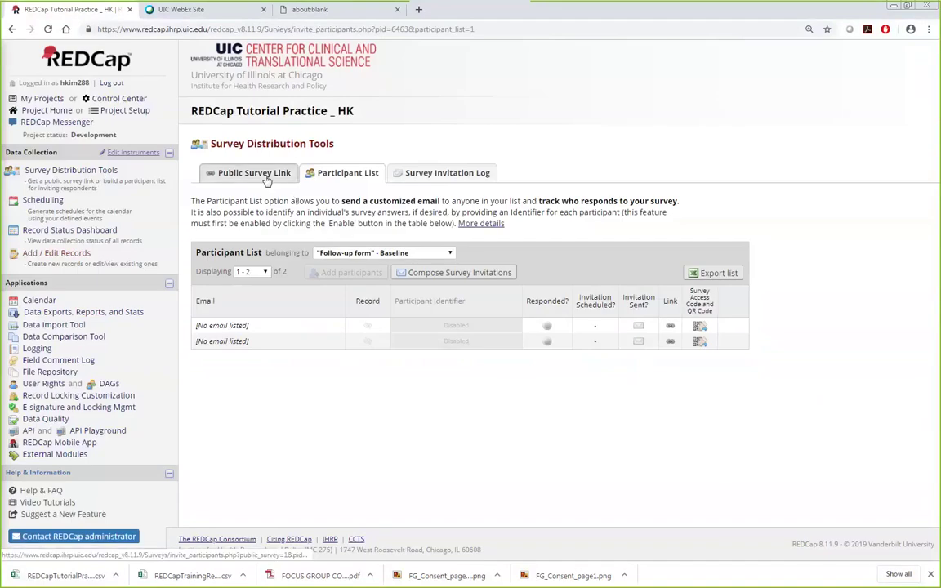
left_click(266, 180)
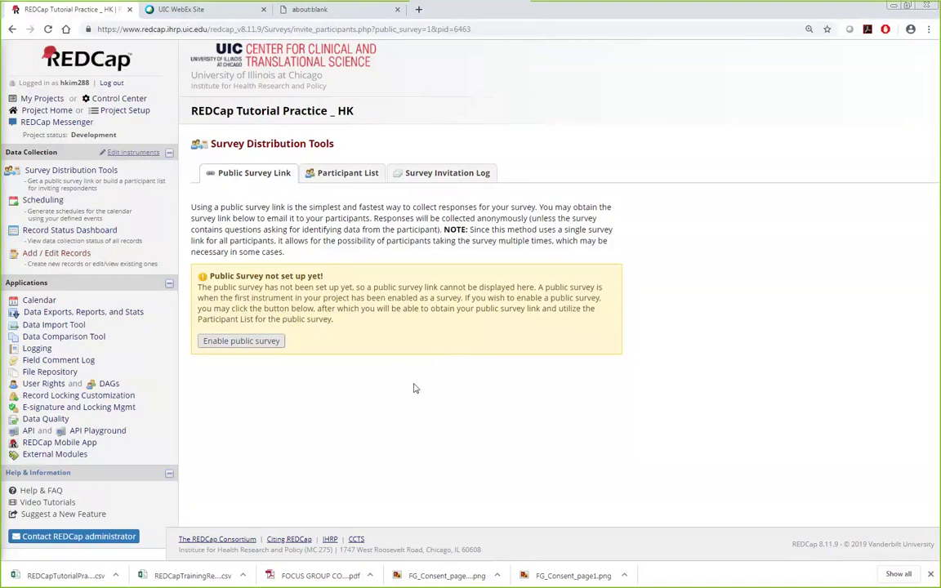
Step: Enable the Eligibility Questionnaire as the public survey, view its URL and participant list, then return to Project Setup
left_click(234, 345)
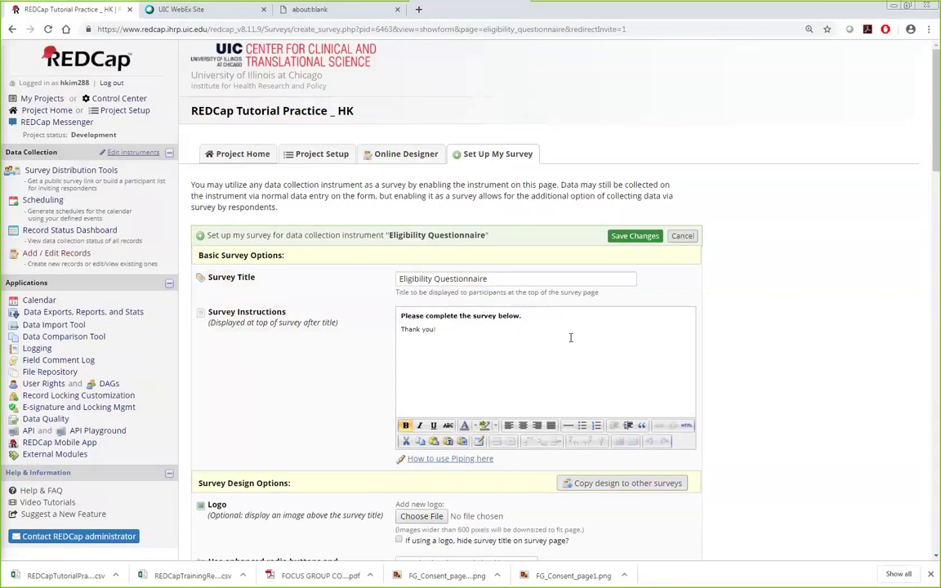
left_click(633, 236)
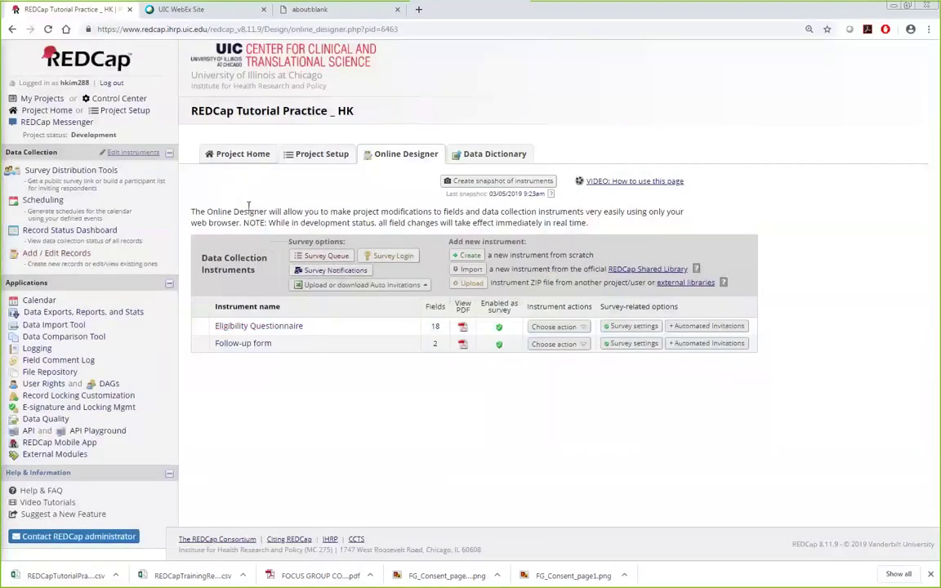
left_click(106, 173)
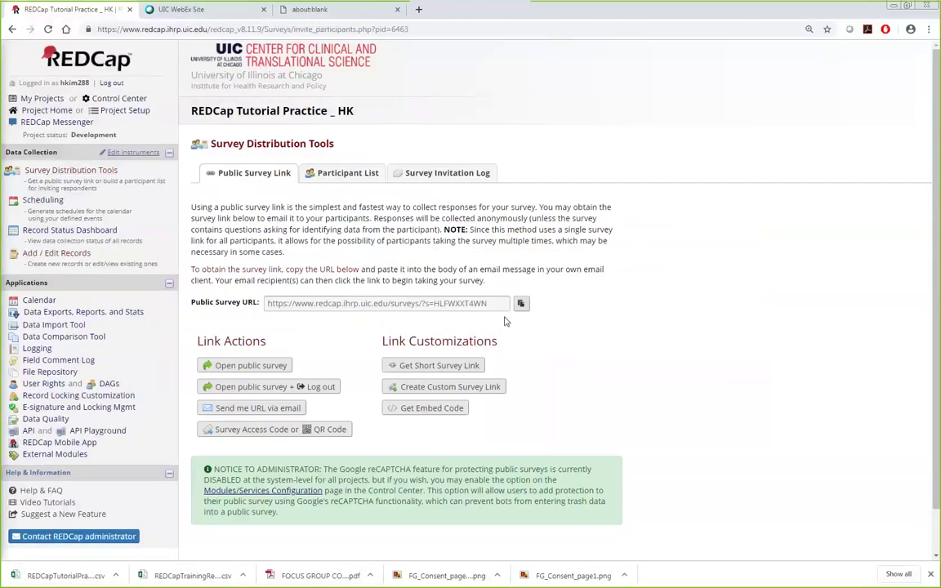
left_click(453, 303)
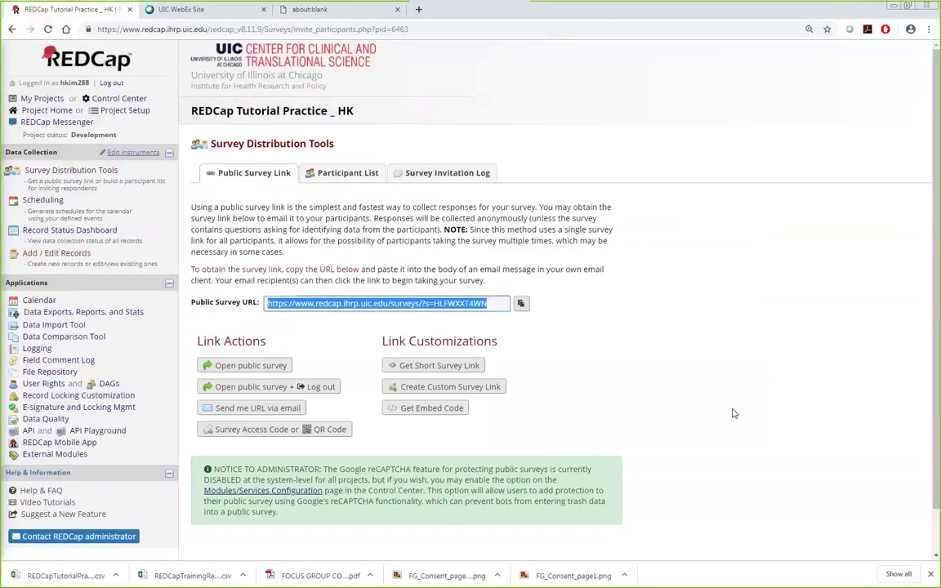
left_click(347, 175)
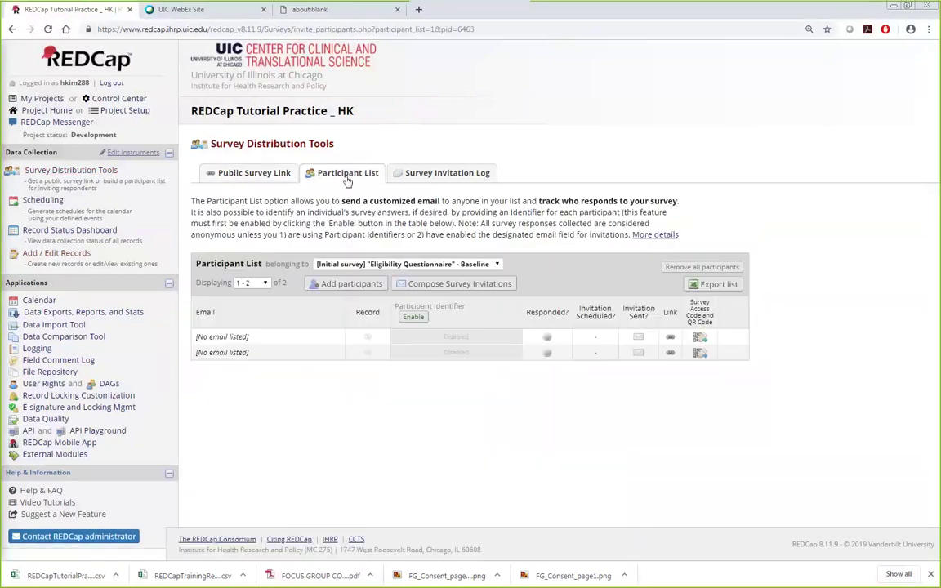
left_click(122, 113)
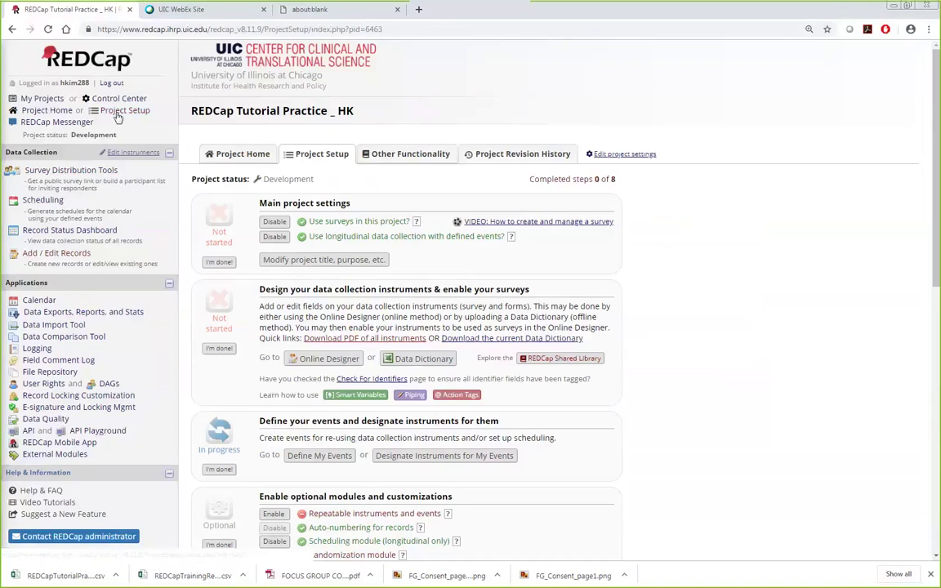
Step: Delete the Eligibility Questionnaire's survey settings in the Online Designer and confirm
left_click(317, 357)
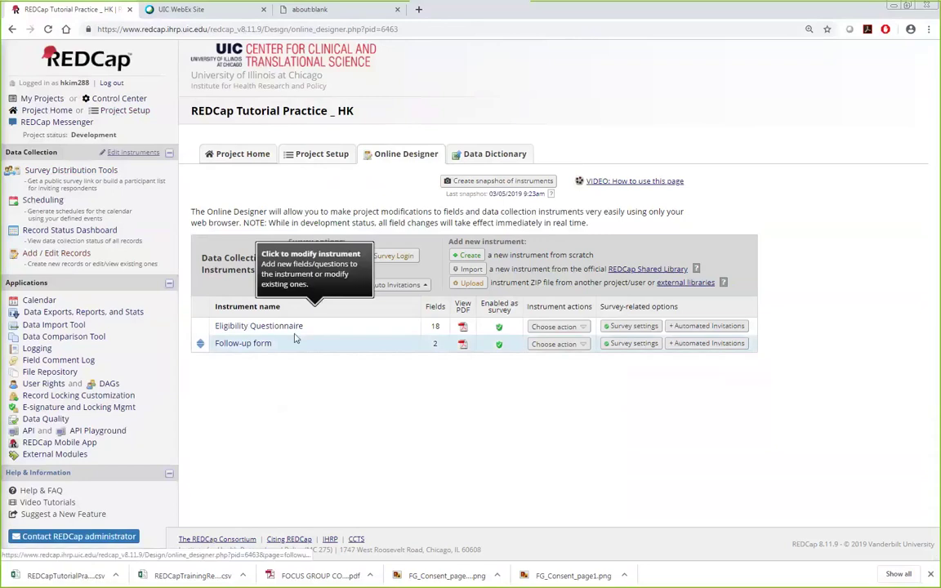
left_click(500, 327)
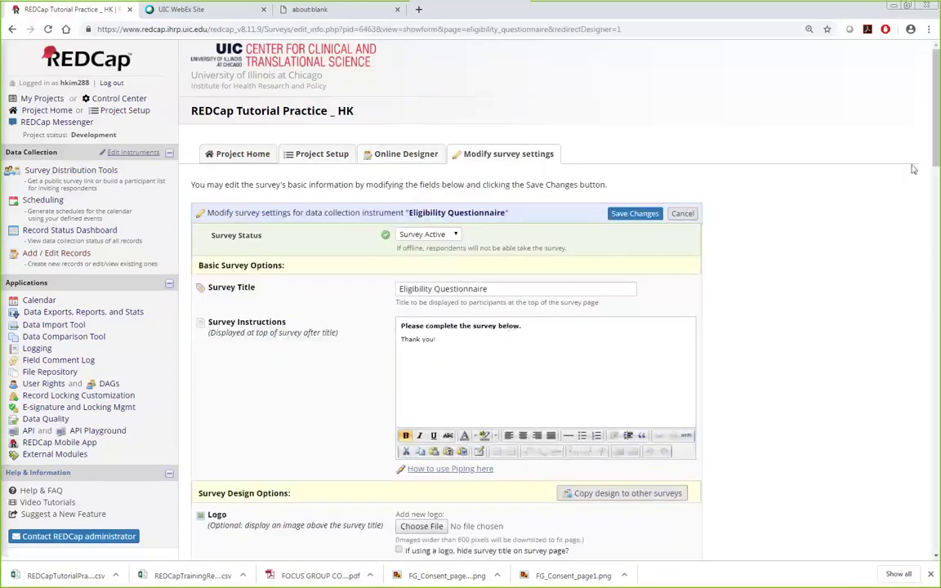
scroll(933, 430, "down", 10)
scroll(932, 430, "down", 15)
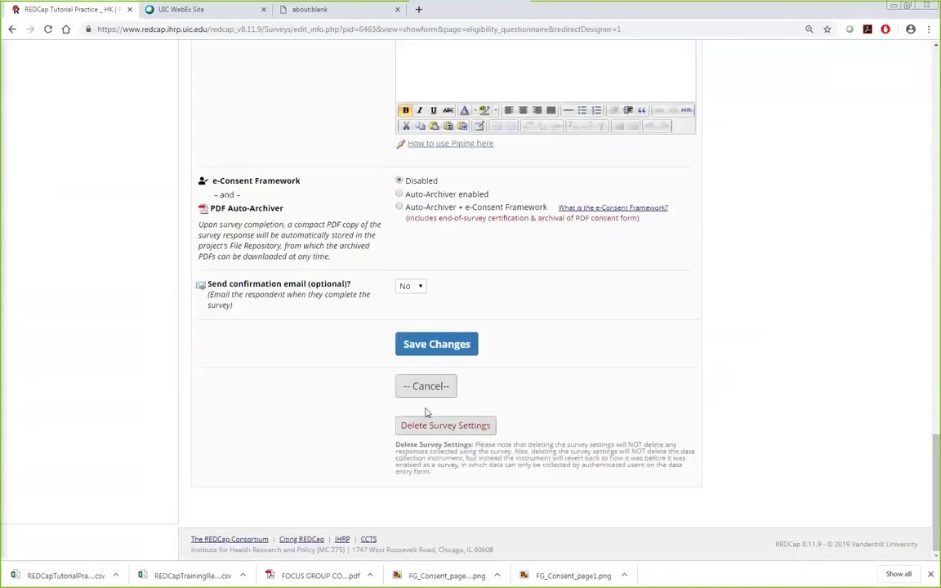
left_click(463, 426)
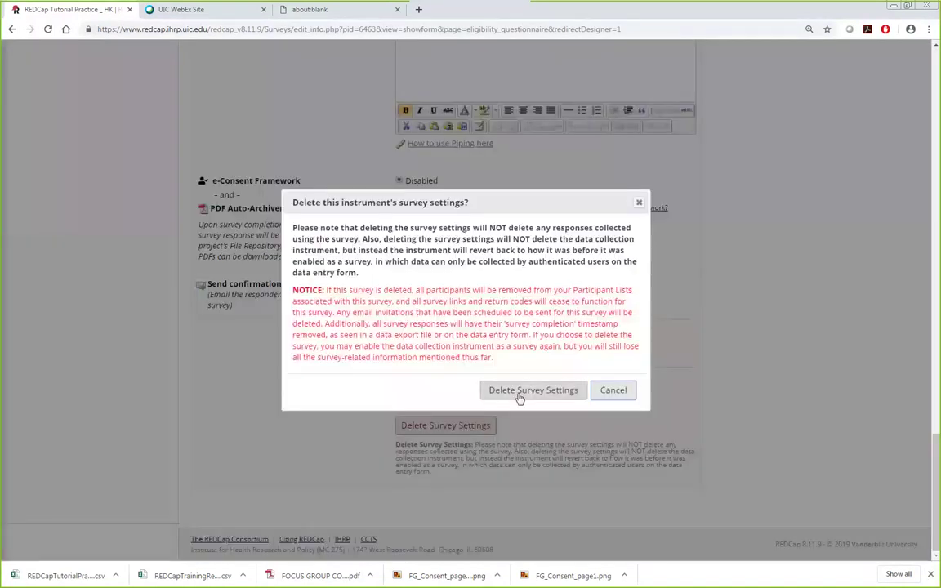
left_click(519, 392)
left_click(574, 335)
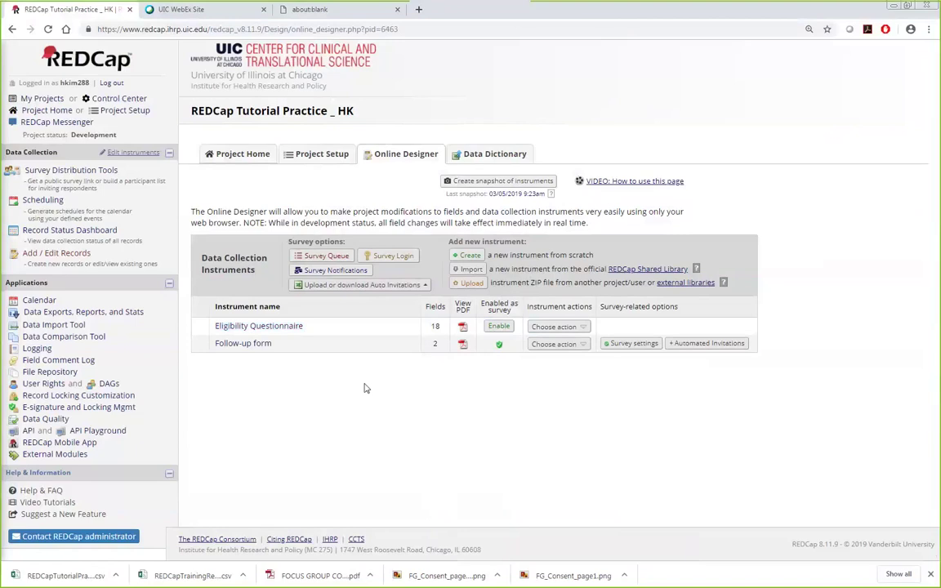
left_click(322, 155)
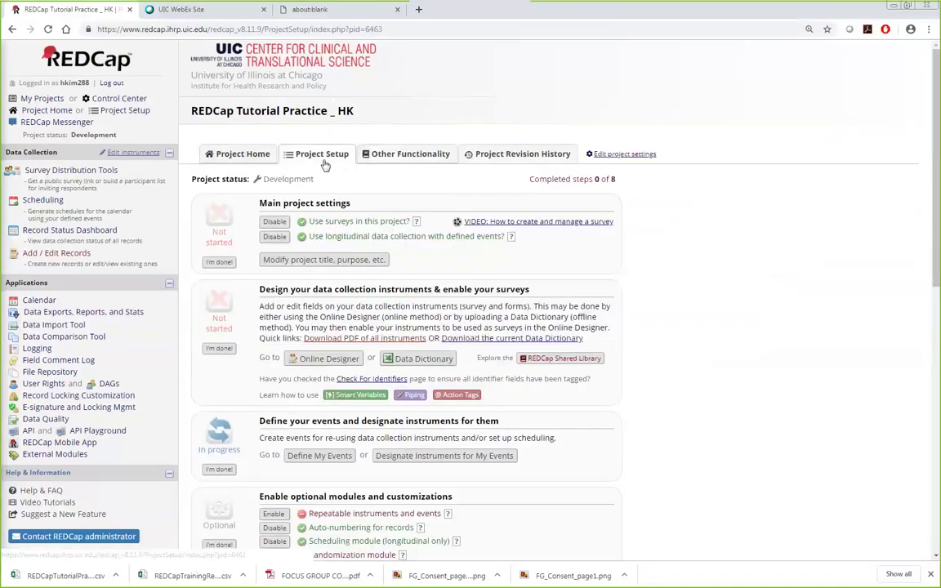
scroll(722, 340, "down", 3)
scroll(727, 341, "down", 2)
scroll(726, 339, "up", 3)
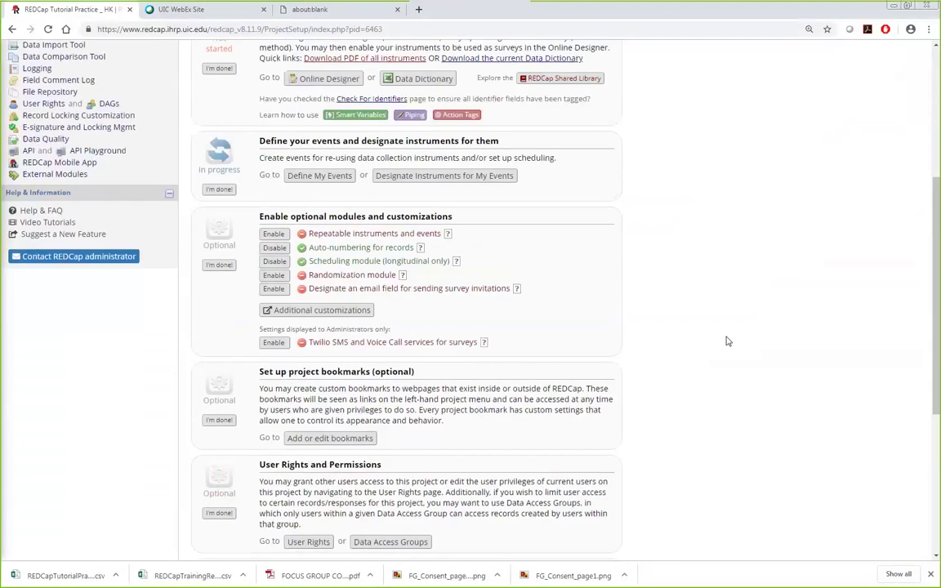
scroll(710, 334, "up", 2)
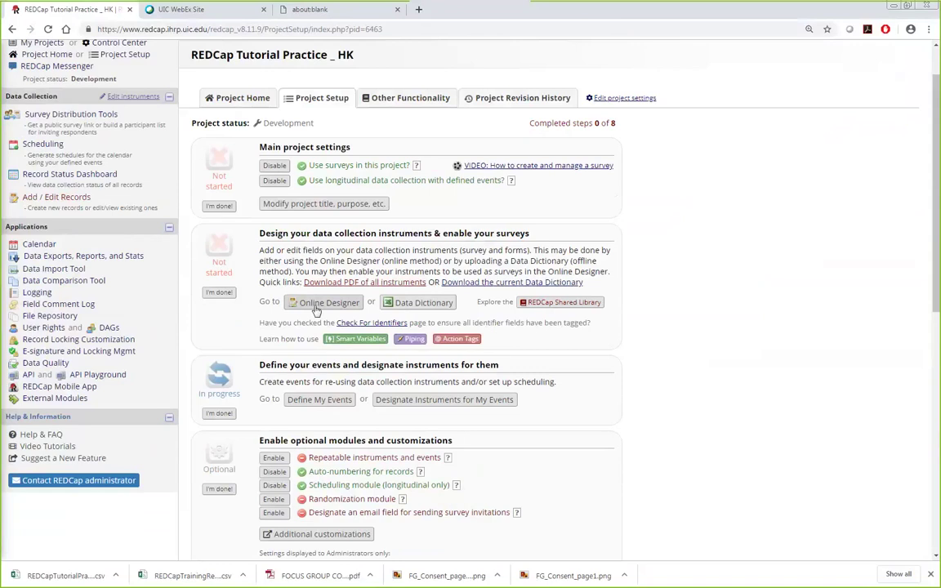
scroll(535, 380, "down", 2)
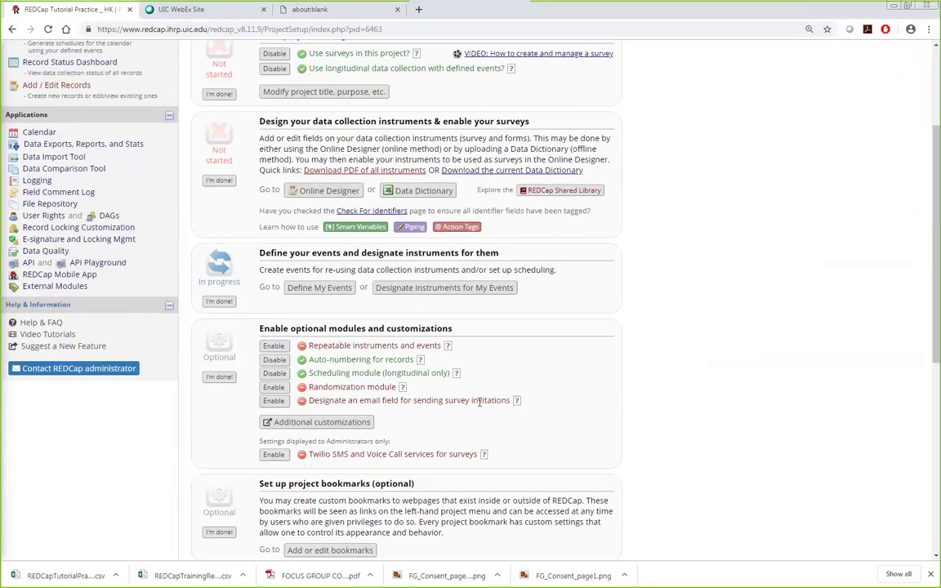
left_click(274, 400)
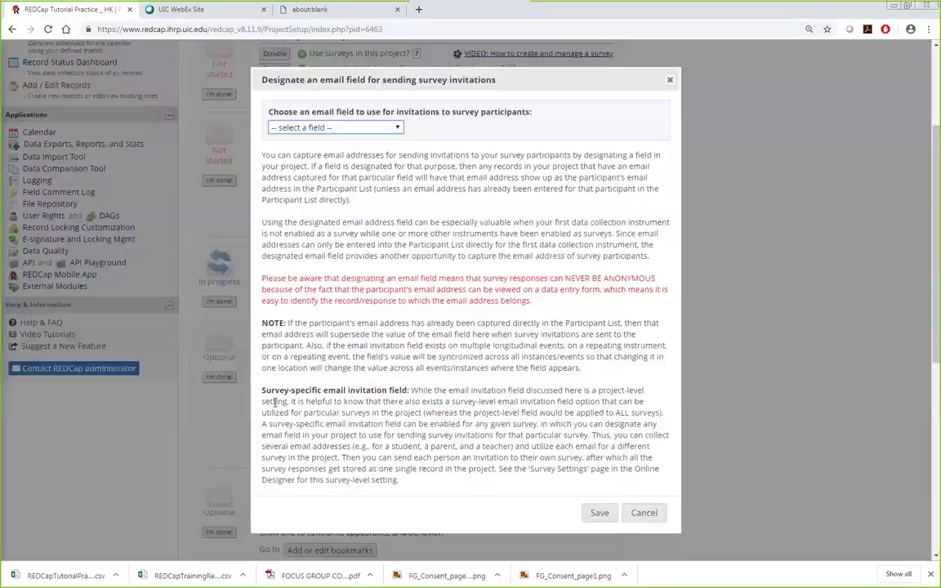
left_click(378, 126)
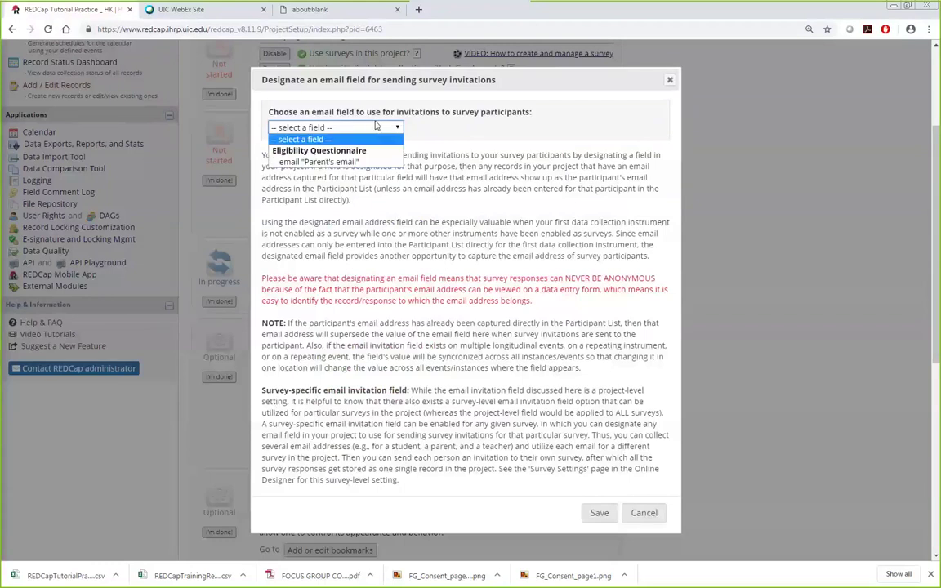
left_click(347, 161)
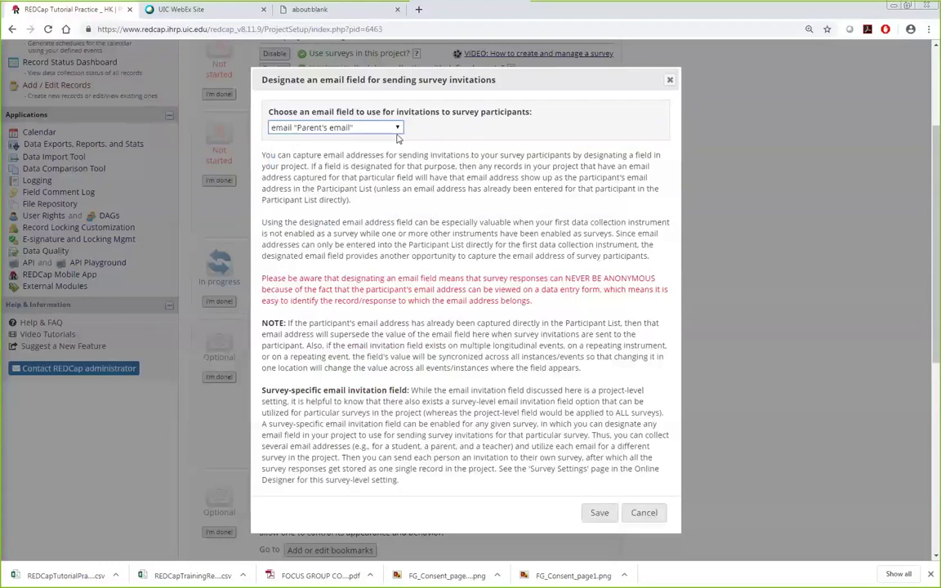
left_click(599, 512)
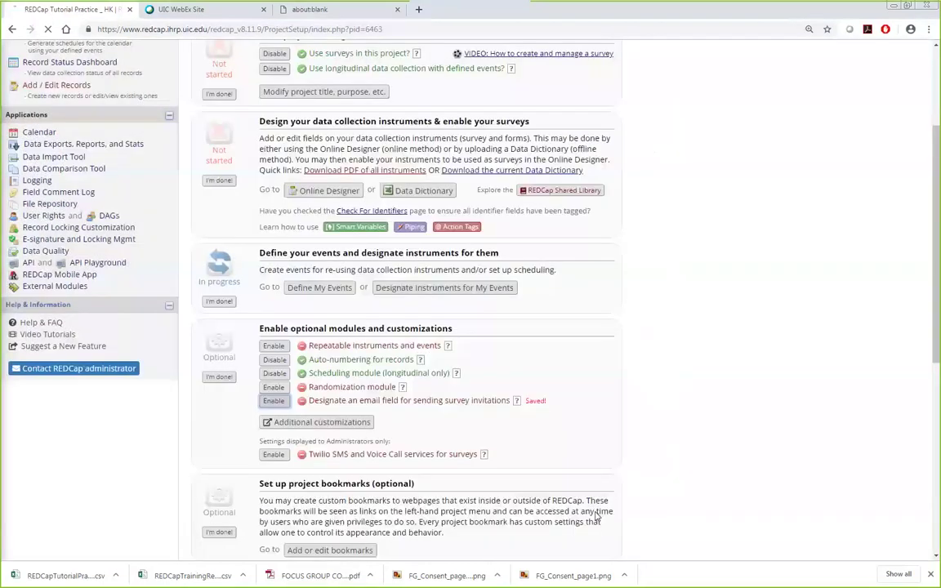
scroll(552, 403, "up", 2)
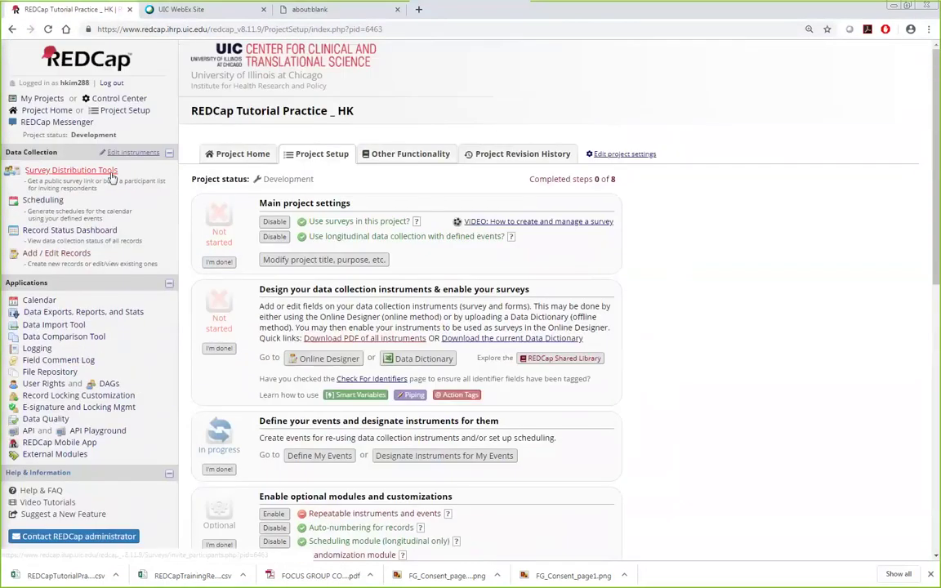
Step: Open the Participant List in Survey Distribution Tools and start composing Follow-up form Baseline invitations
left_click(60, 173)
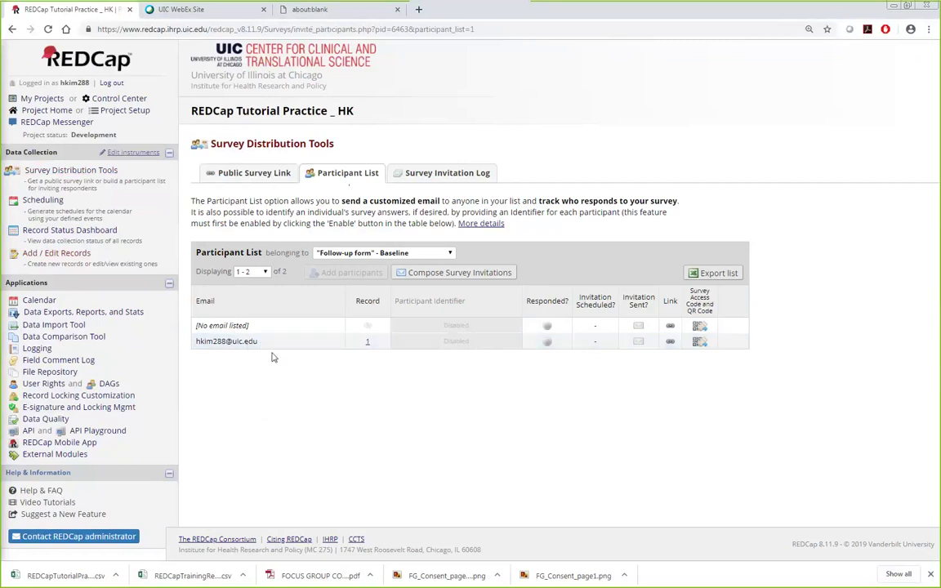
left_click(463, 274)
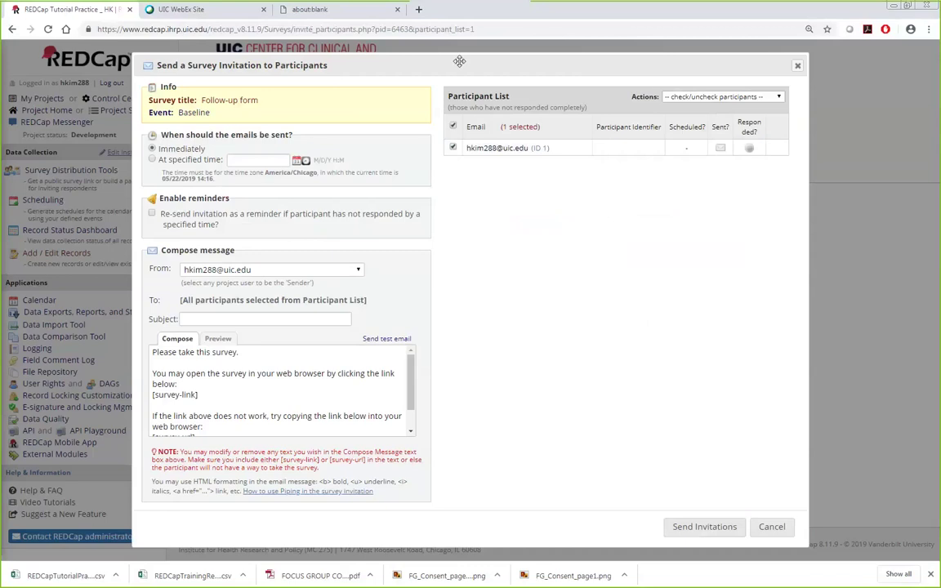
Step: Review the invitation's sender address and message text, including the [survey-link] placeholder
left_click_drag(411, 57, 483, 61)
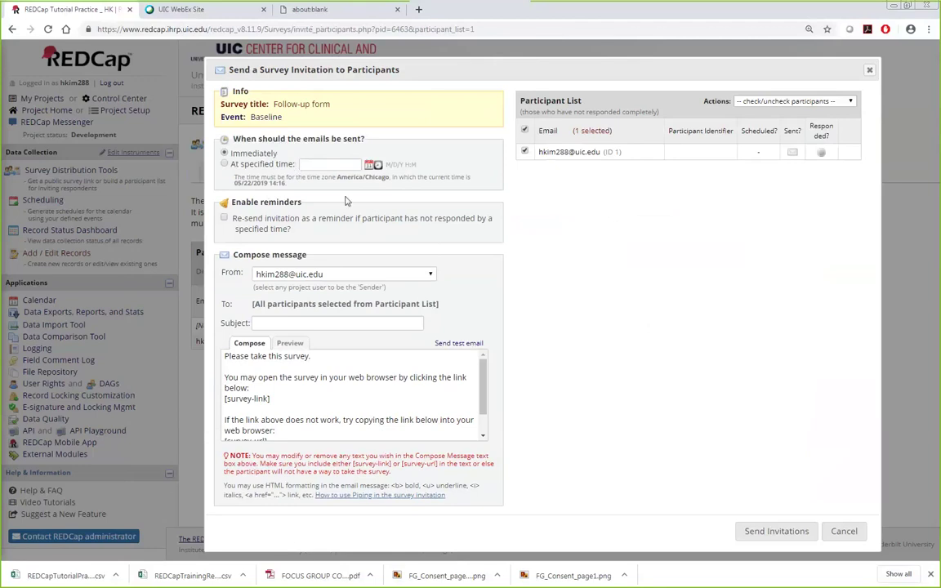
left_click(319, 274)
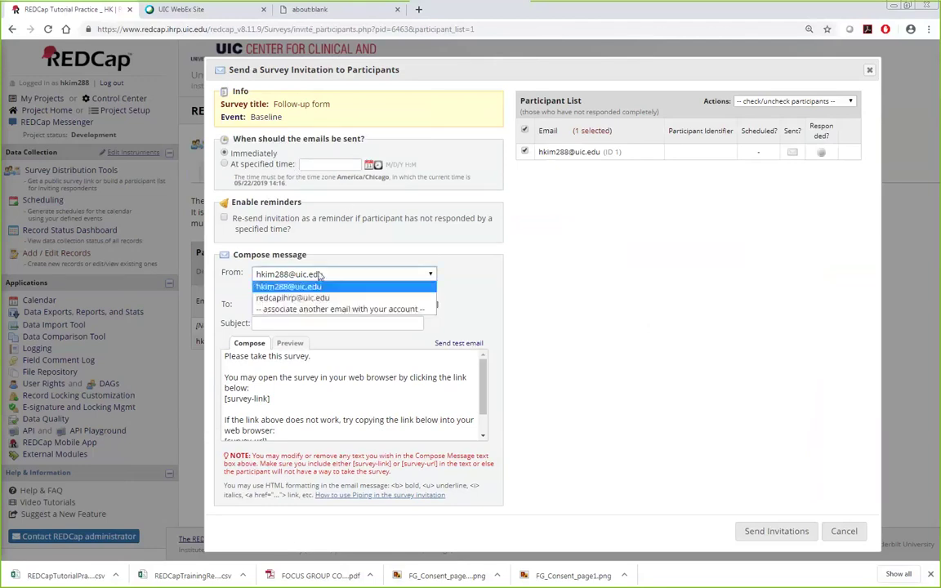
left_click(314, 287)
left_click(304, 323)
left_click(284, 396)
scroll(278, 396, "down", 1)
scroll(275, 392, "up", 1)
left_click_drag(272, 399, 224, 398)
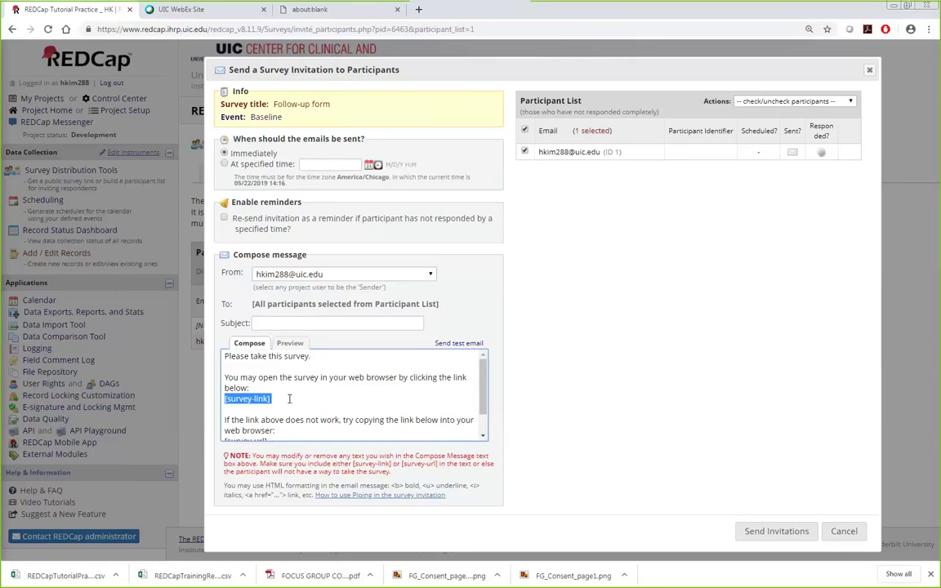
left_click(273, 401)
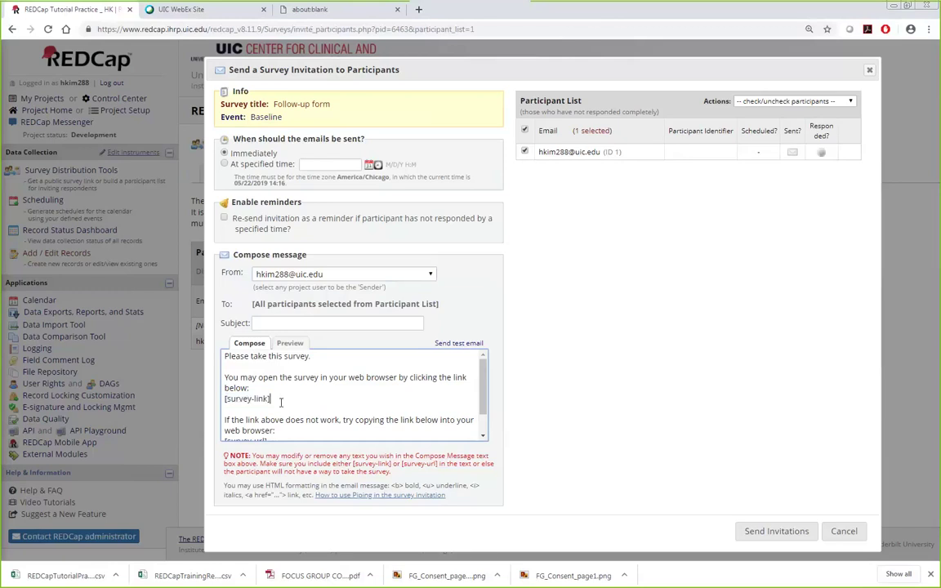
left_click_drag(275, 400, 223, 400)
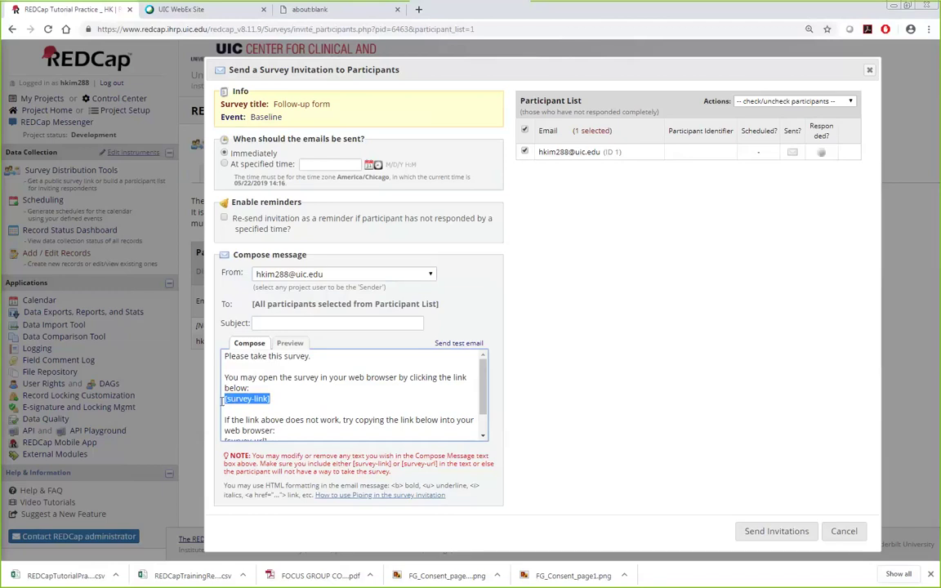
left_click(332, 401)
scroll(332, 401, "down", 1)
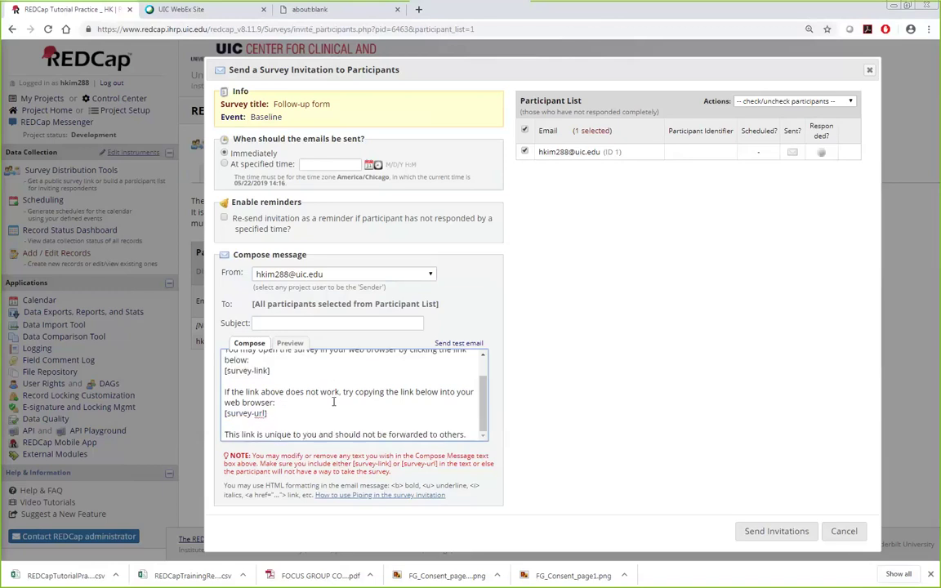
scroll(318, 407, "up", 1)
scroll(298, 415, "down", 1)
scroll(298, 415, "up", 3)
left_click_drag(228, 356, 324, 377)
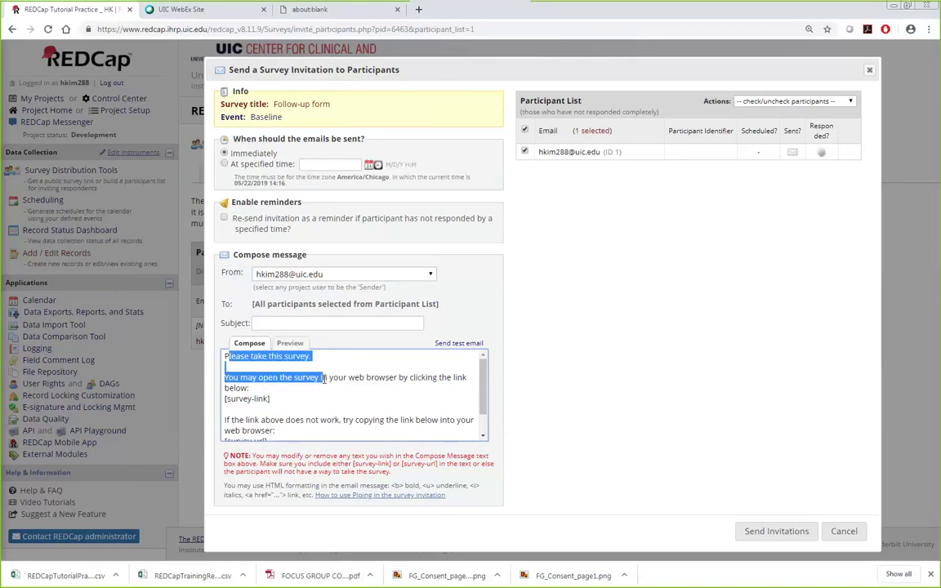
left_click(800, 399)
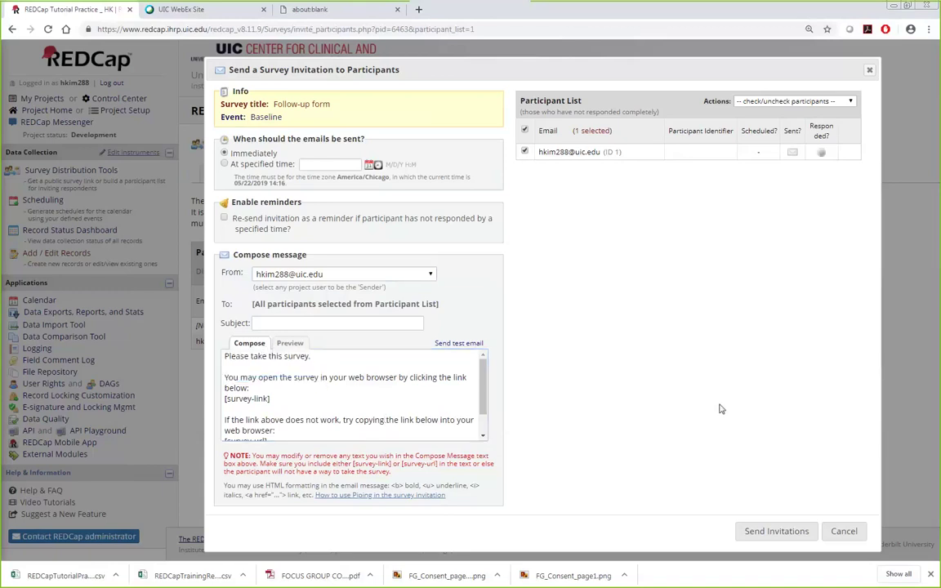
Step: Enter 'test' as the subject and send the invitation to the selected participant
left_click(335, 321)
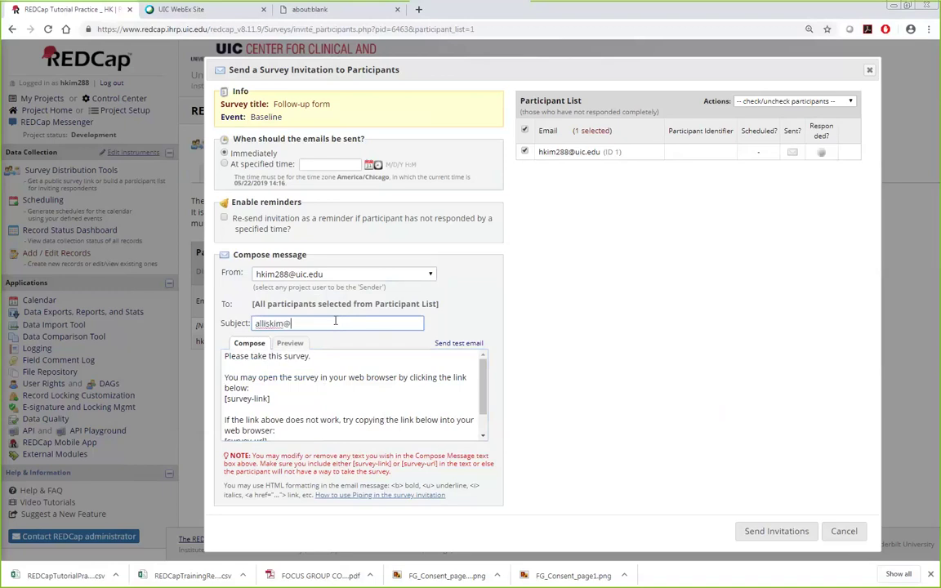
type("test")
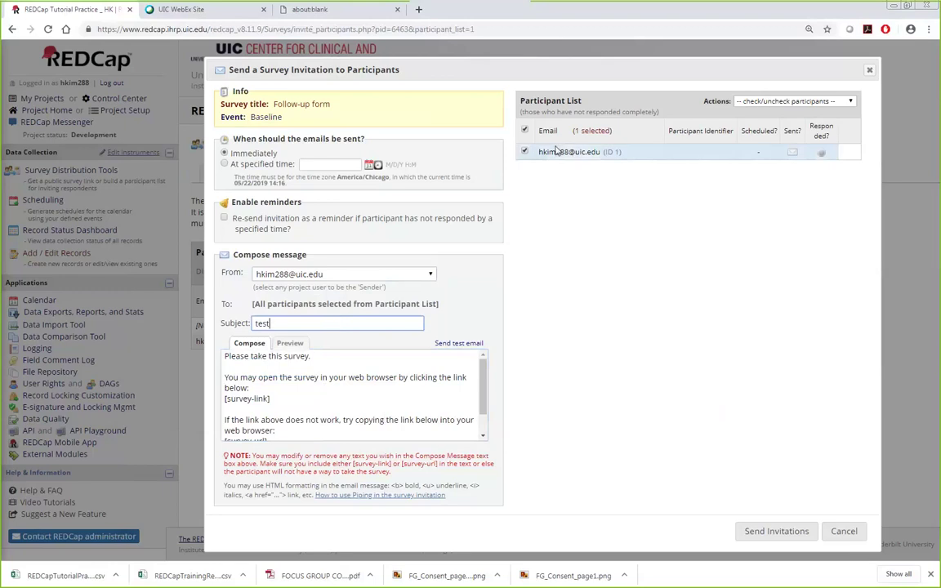
left_click(785, 539)
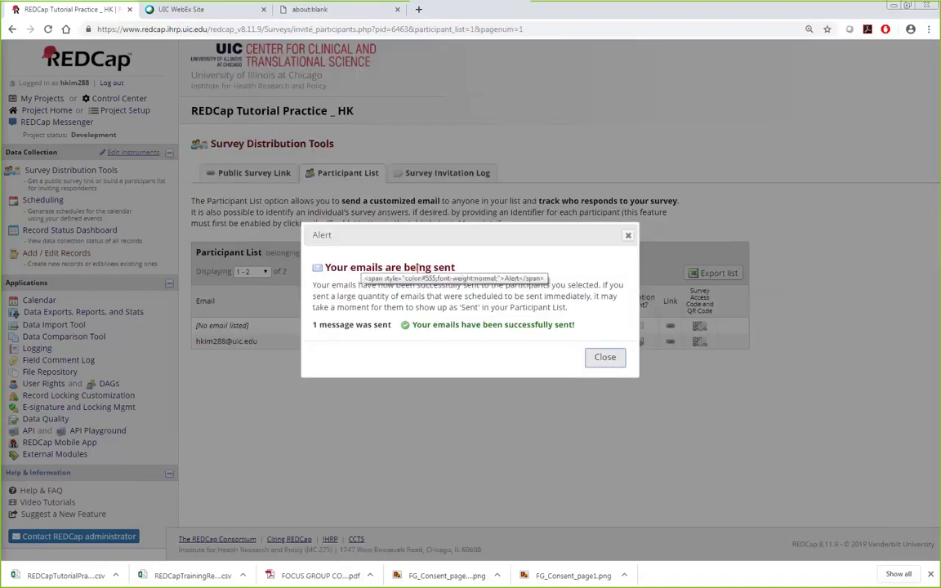
Step: Dismiss the emails-sent alert, list participants for the 3 month then 6 month follow-up events, then switch to PowerPoint
left_click(605, 357)
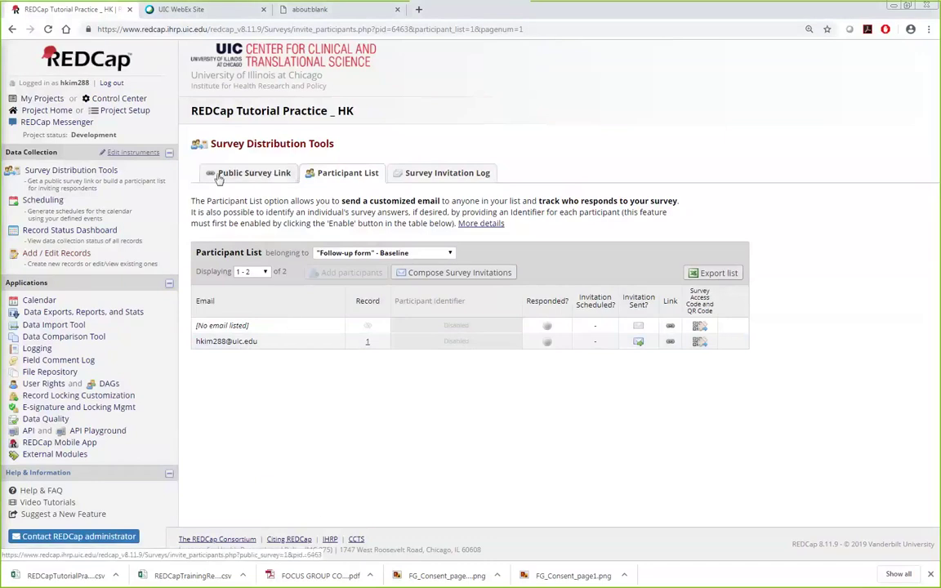
left_click(49, 173)
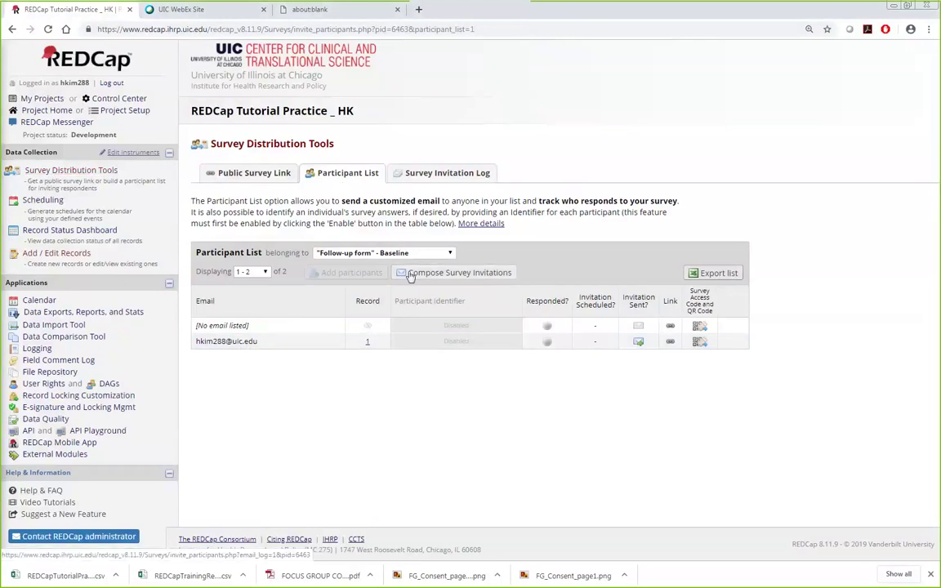
left_click(384, 254)
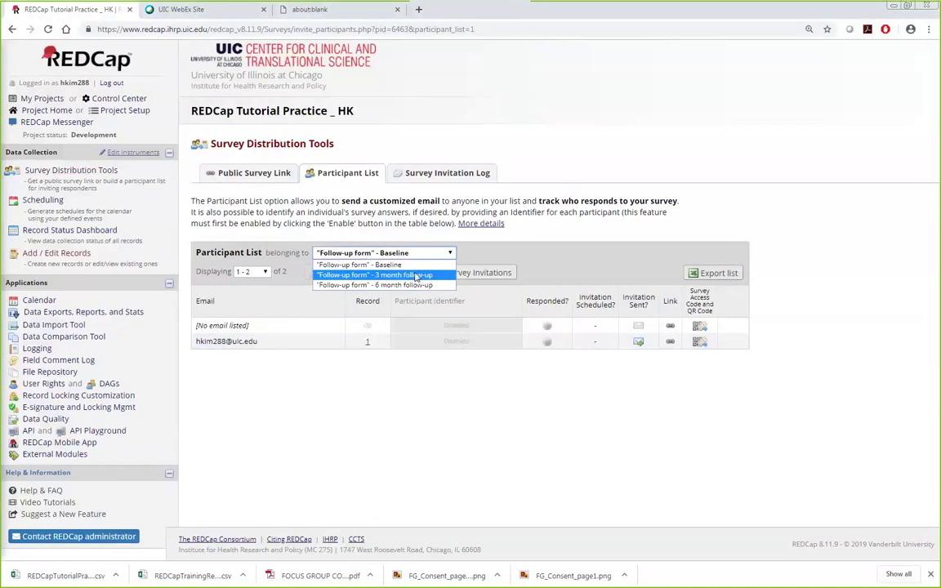
left_click(422, 275)
left_click(384, 253)
left_click(392, 283)
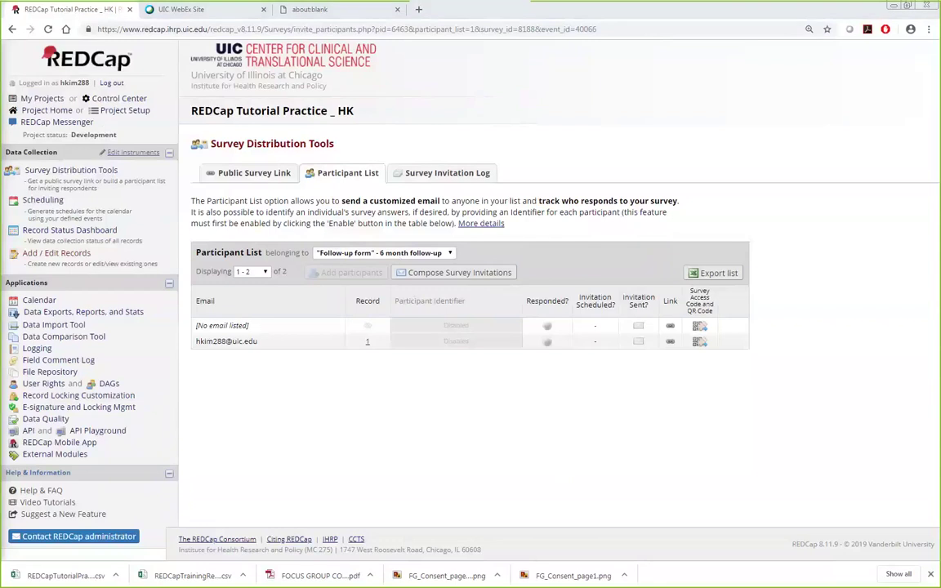
key("alt+Tab")
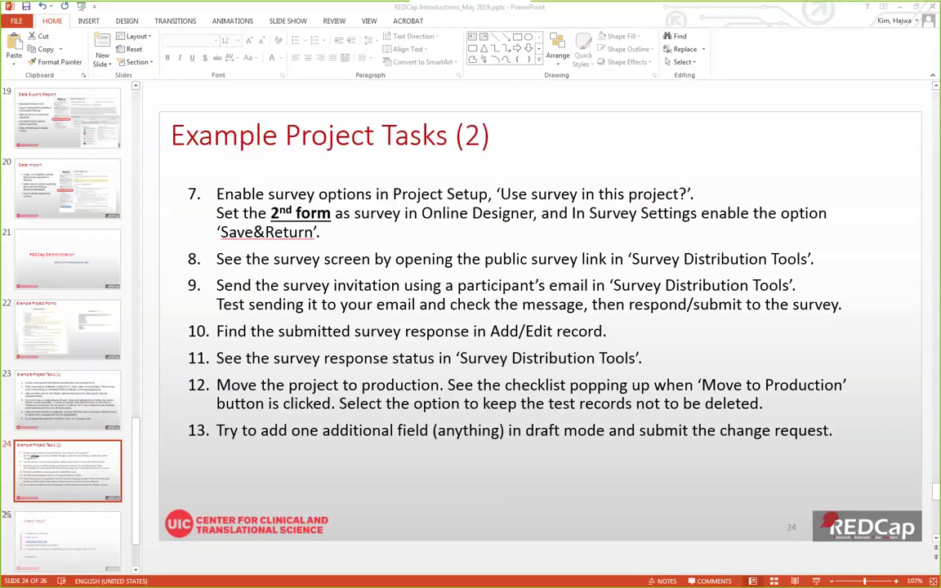
Step: Switch from the PowerPoint task slide back to the Follow-up form survey in Chrome
key("alt+Tab")
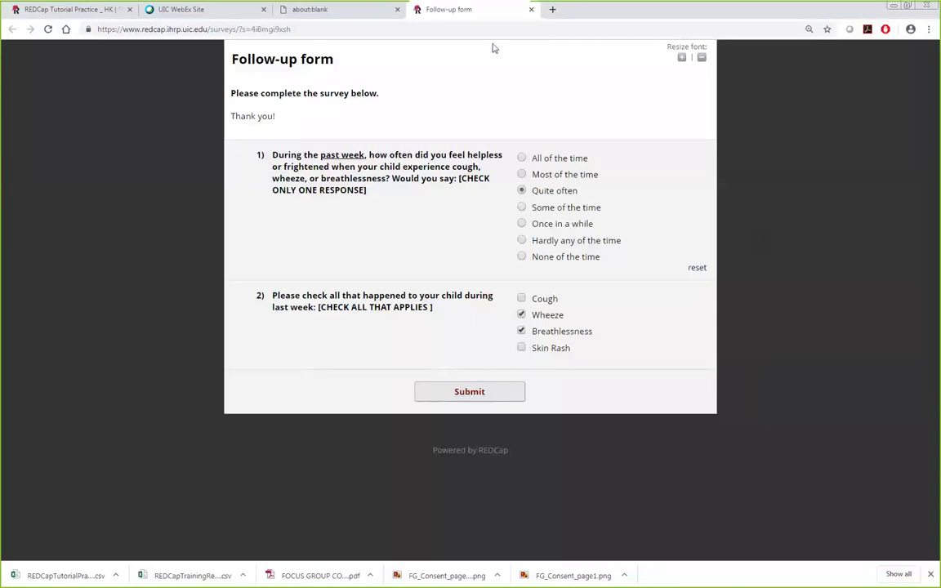
Step: Submit the Follow-up survey answering Some of the time with Cough and Skin Rash ticked, then close it
left_click(521, 224)
left_click(521, 299)
left_click(522, 348)
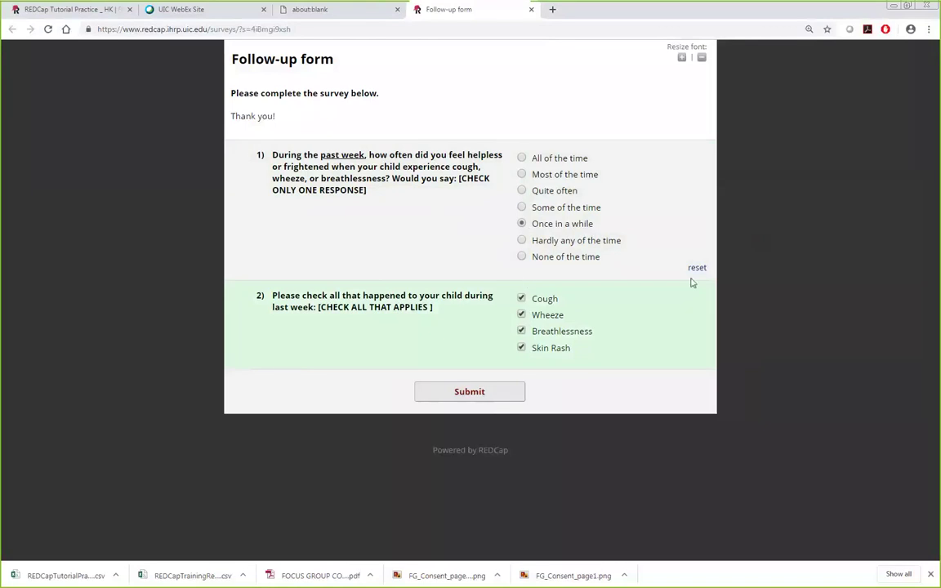
key("shift+Tab")
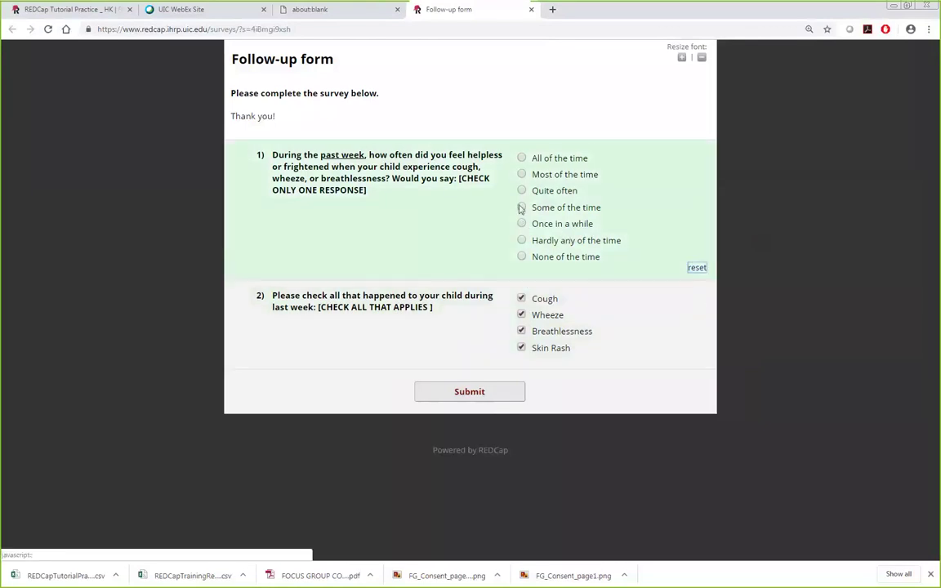
left_click(521, 207)
left_click(504, 392)
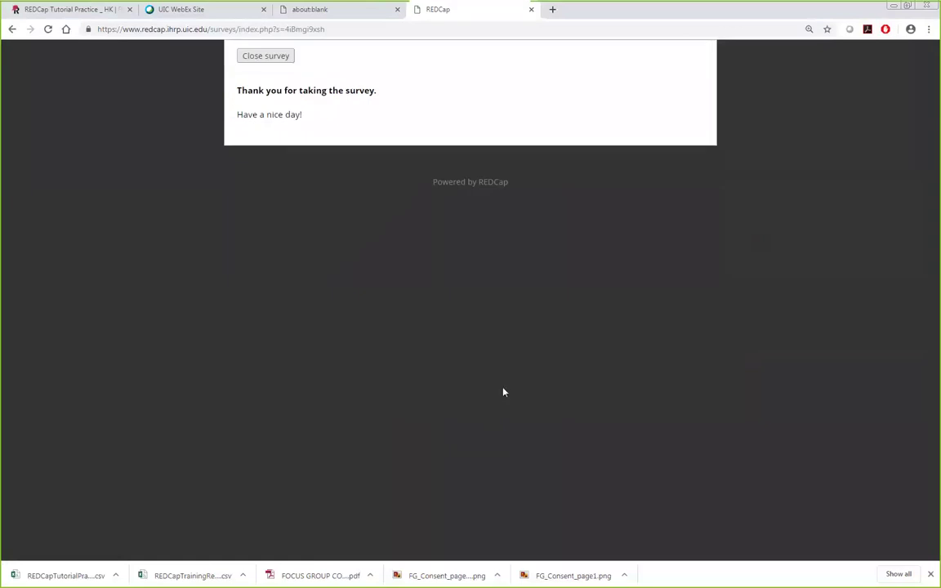
left_click(266, 57)
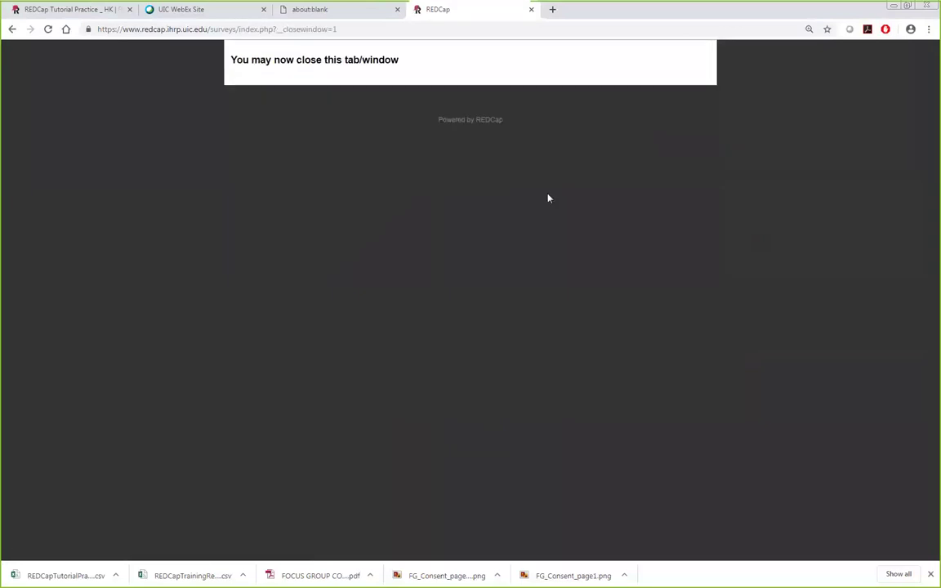
Step: Open record 1's Baseline Follow-up form from the Add / Edit Records page
left_click(62, 9)
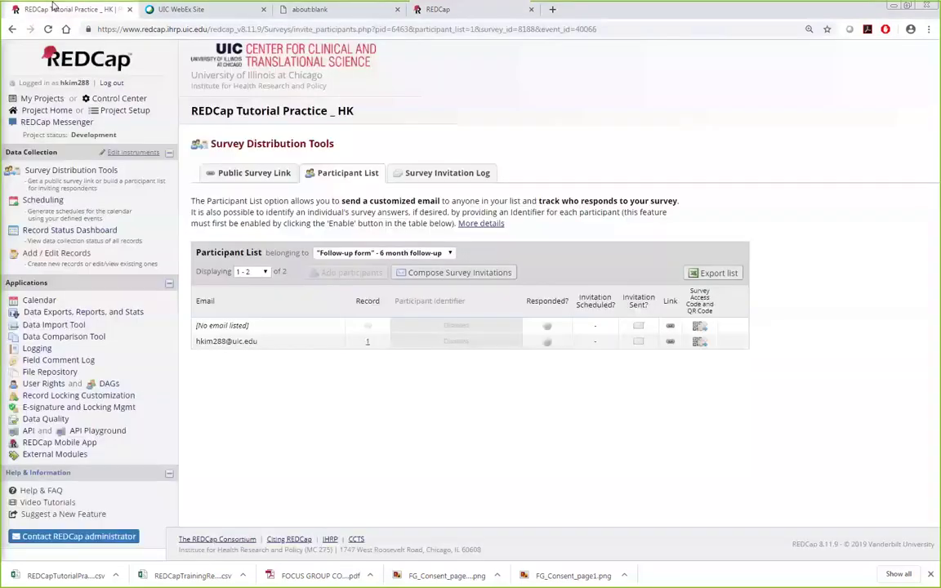
left_click(46, 255)
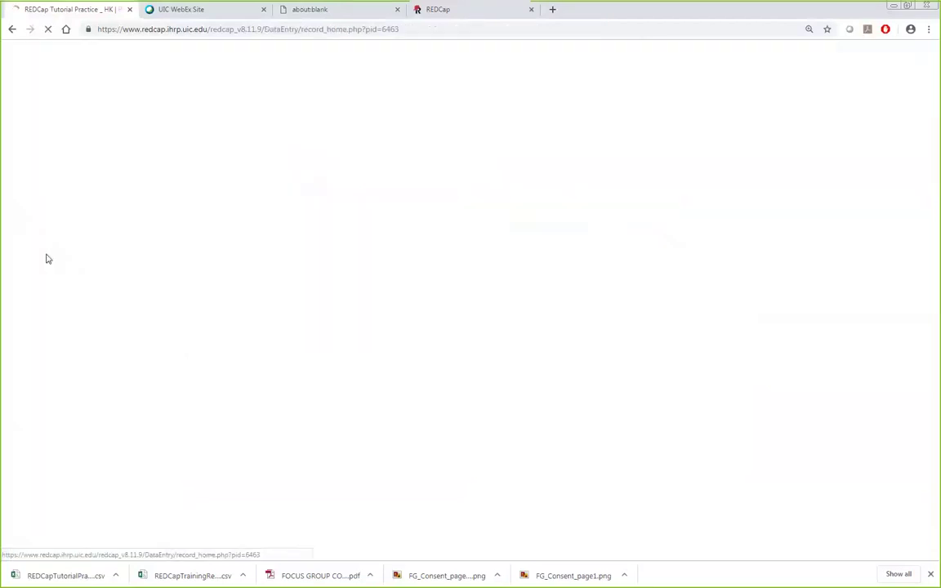
left_click(481, 268)
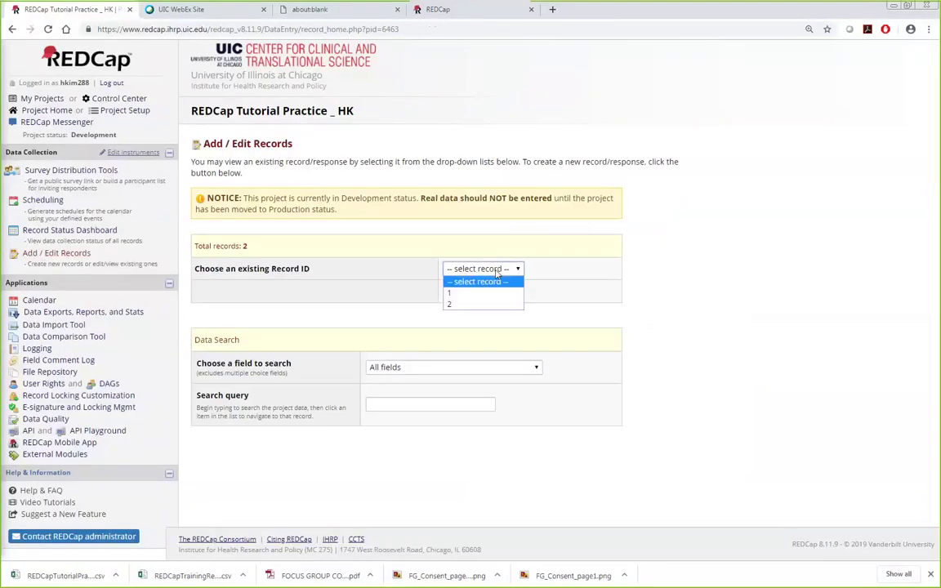
left_click(448, 292)
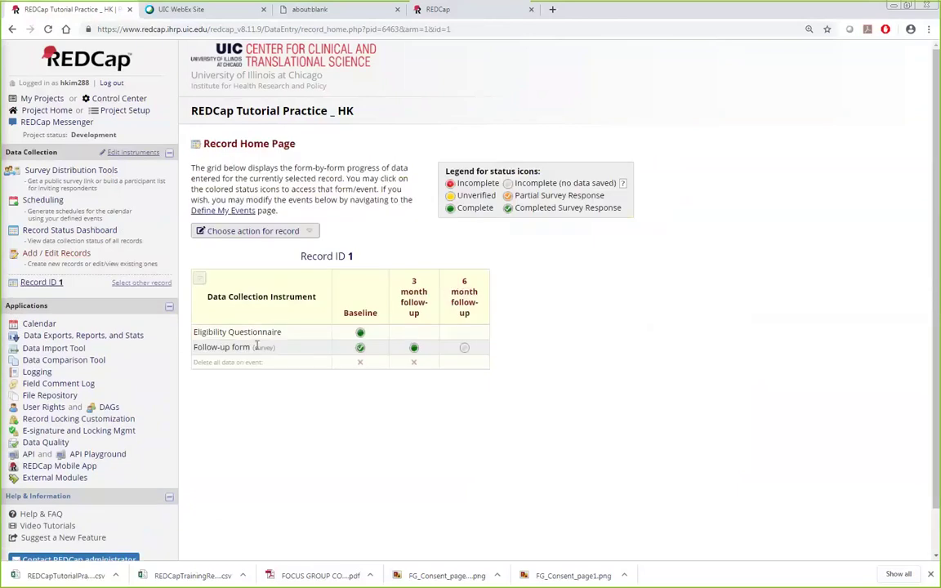
left_click(360, 349)
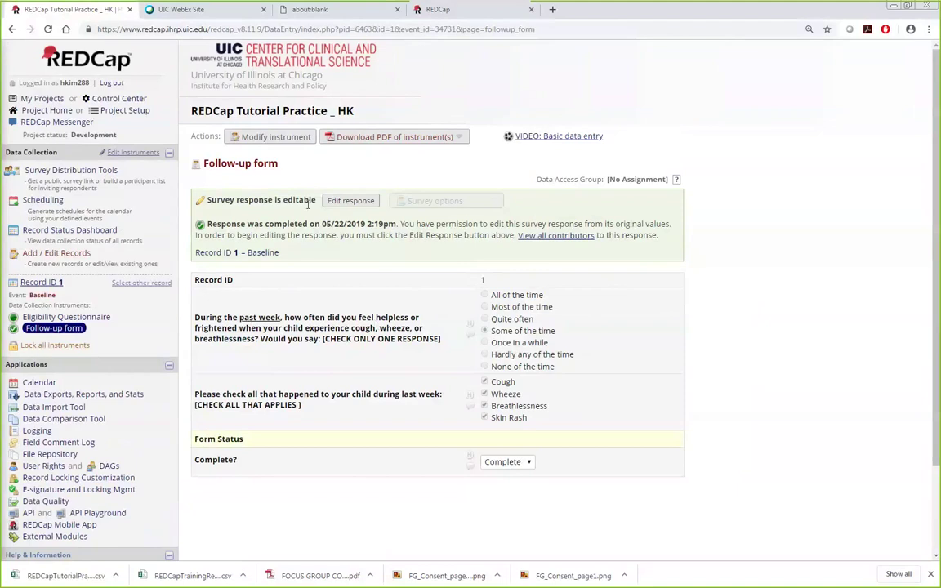
Step: Reopen the completed survey response for editing, look it over, and return to Add / Edit Records
left_click(353, 205)
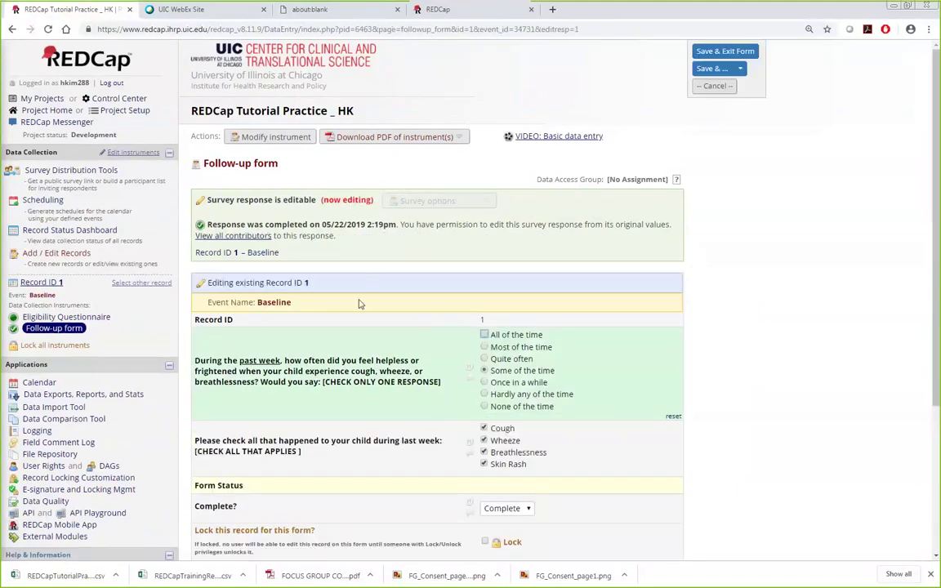
scroll(779, 437, "down", 3)
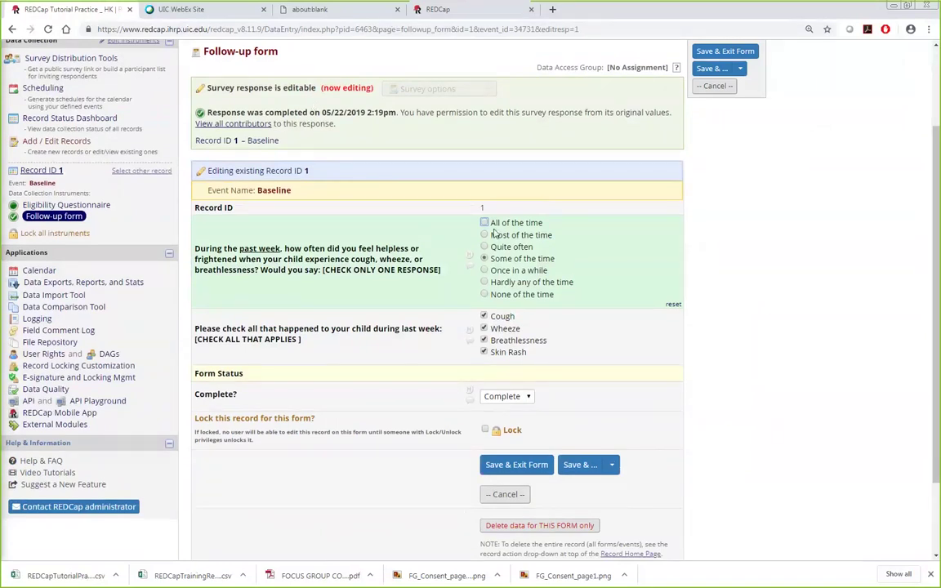
scroll(498, 261, "up", 2)
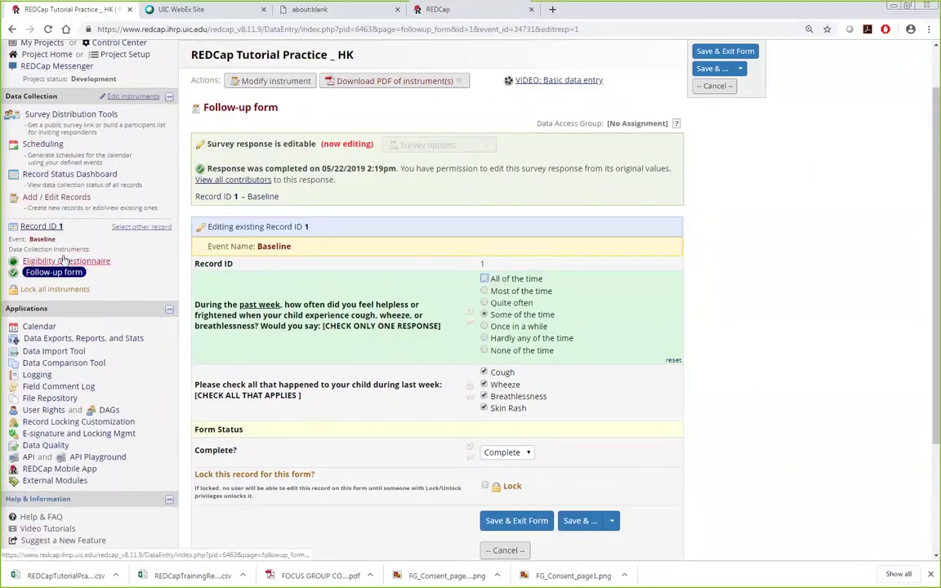
left_click(69, 204)
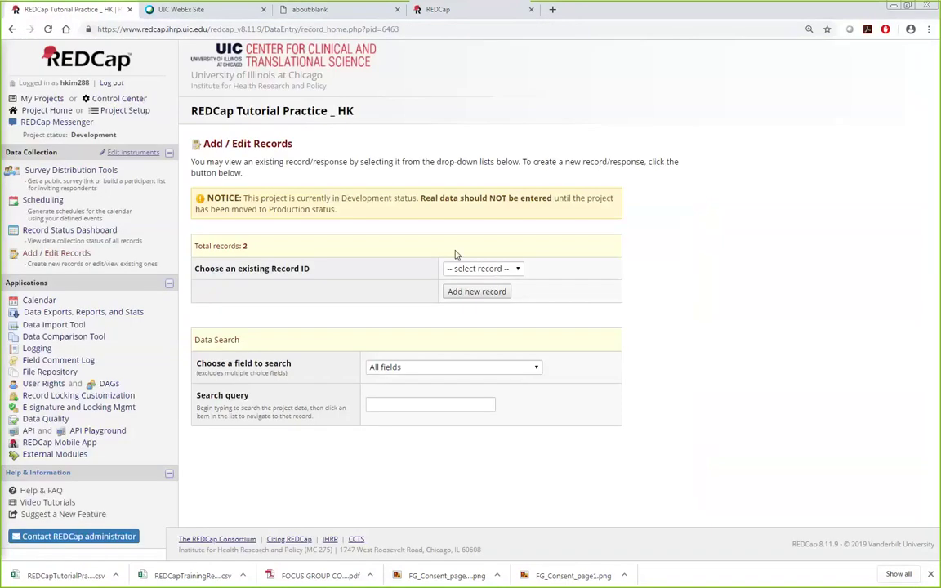
Step: Open record 2's Baseline Follow-up form, view its survey options, then go to User Rights
left_click(510, 268)
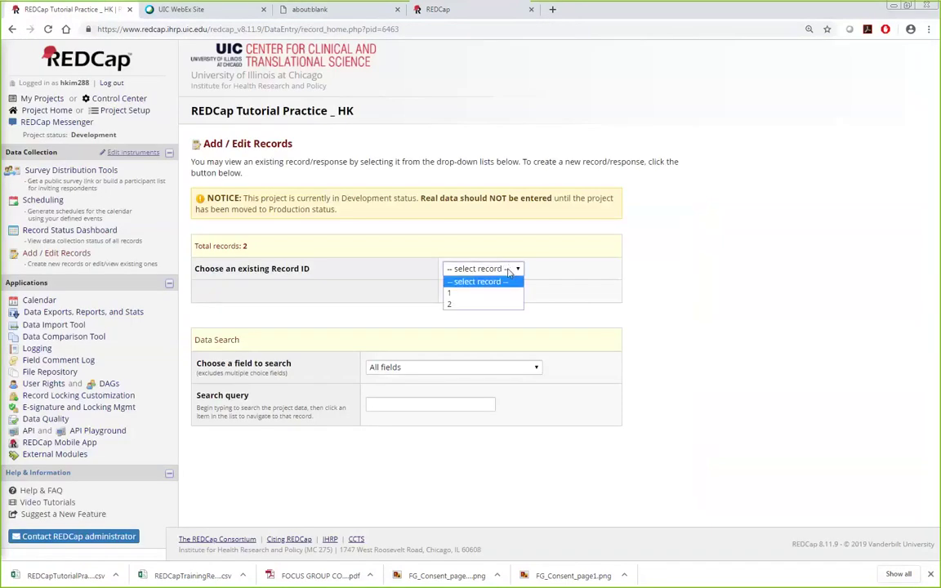
left_click(483, 305)
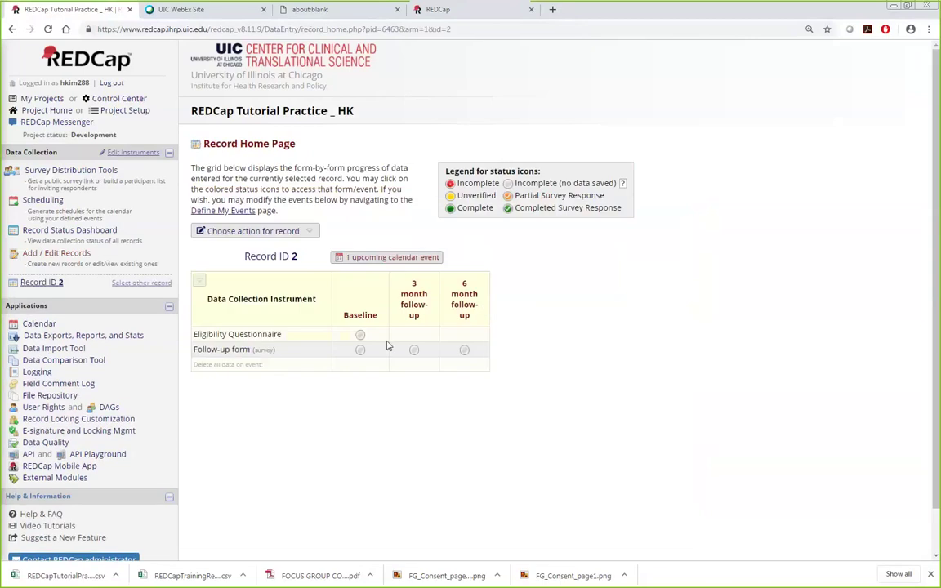
left_click(360, 351)
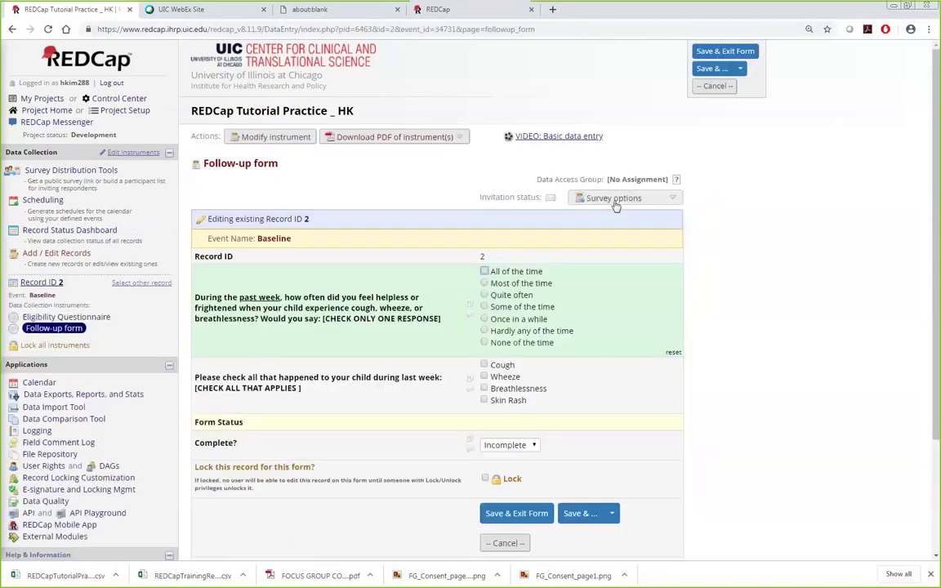
left_click(617, 199)
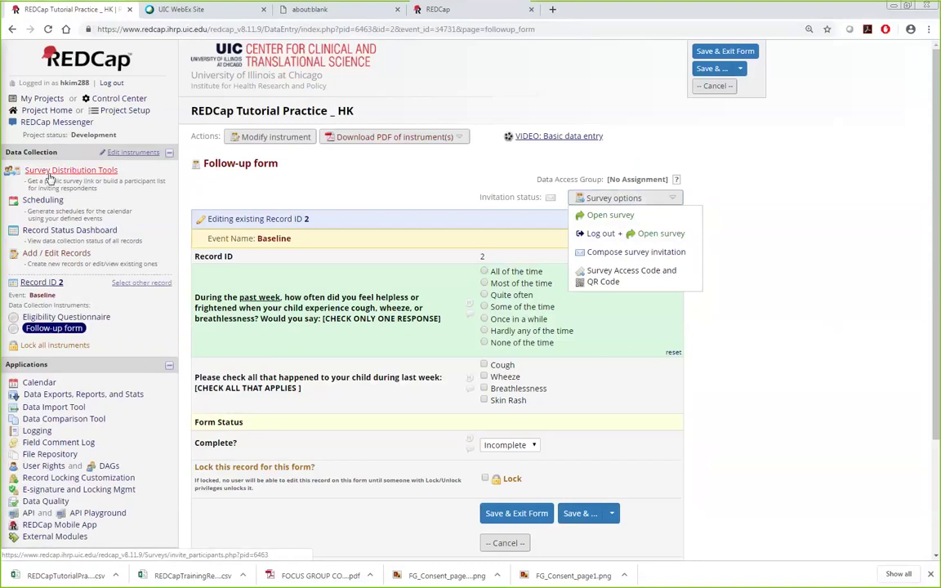
left_click(47, 467)
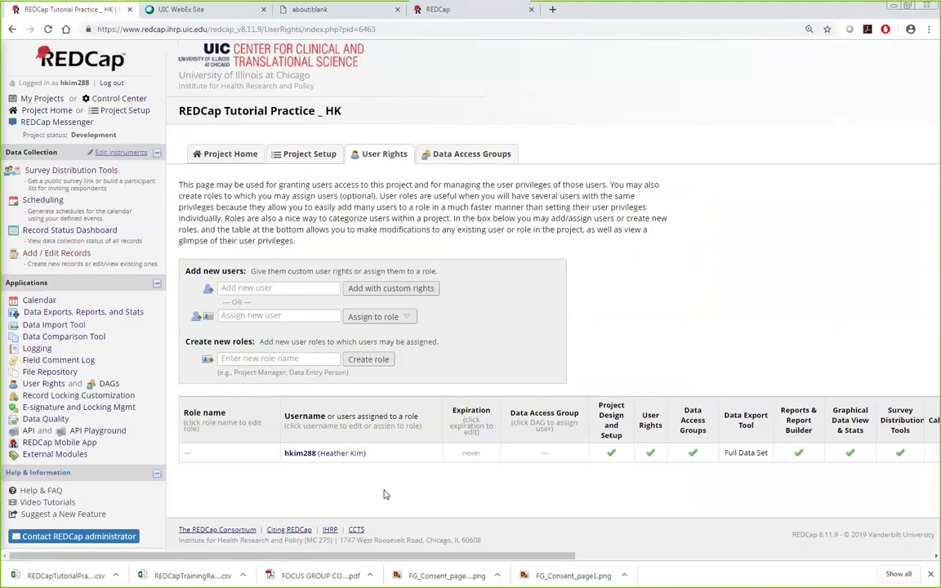
Step: Enter the colleague's username in the Add new user field using the autocomplete suggestion
left_click(41, 385)
left_click(259, 288)
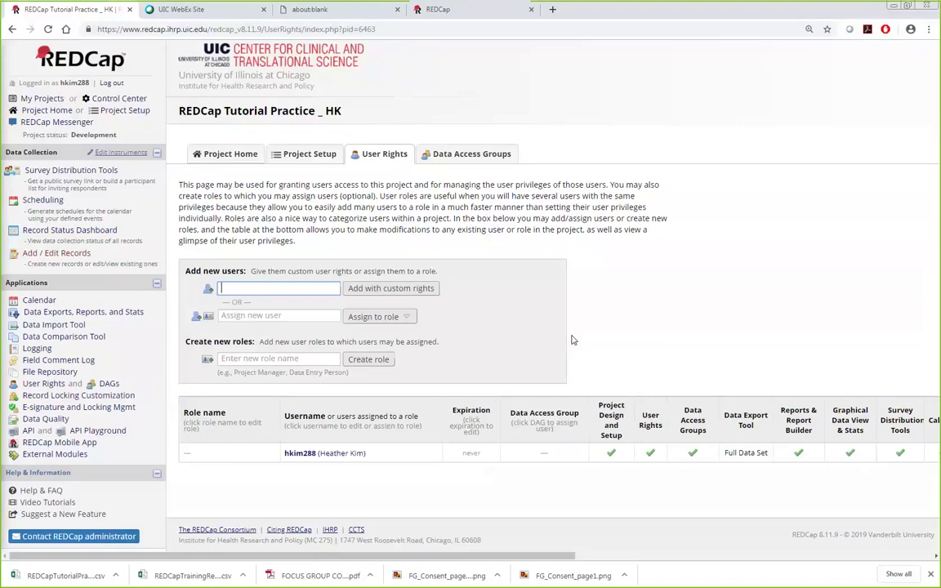
type("nath")
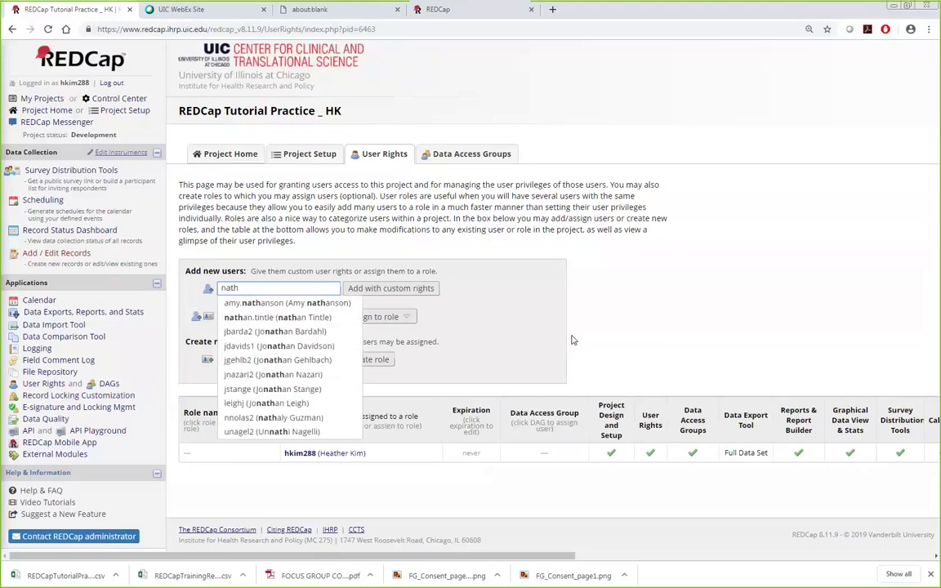
type("aly")
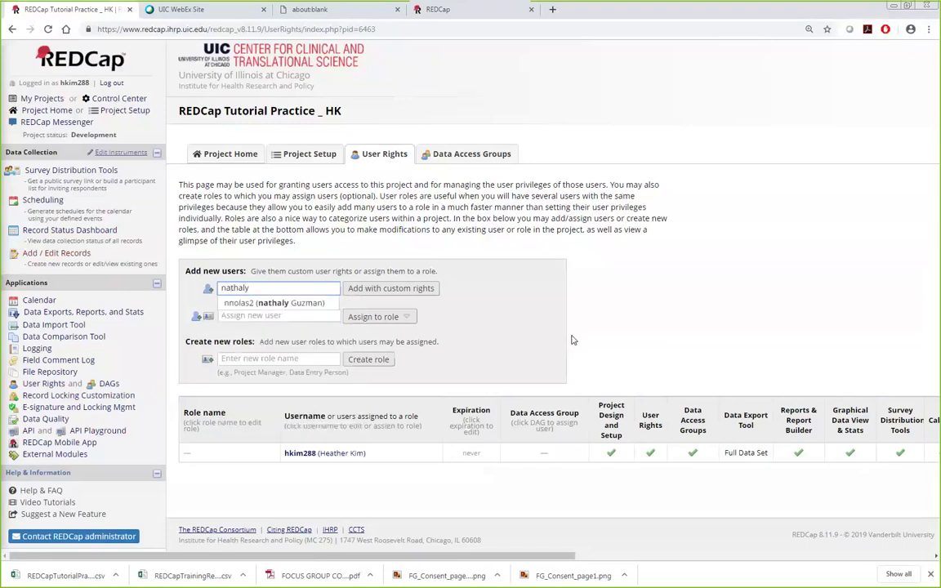
left_click(276, 303)
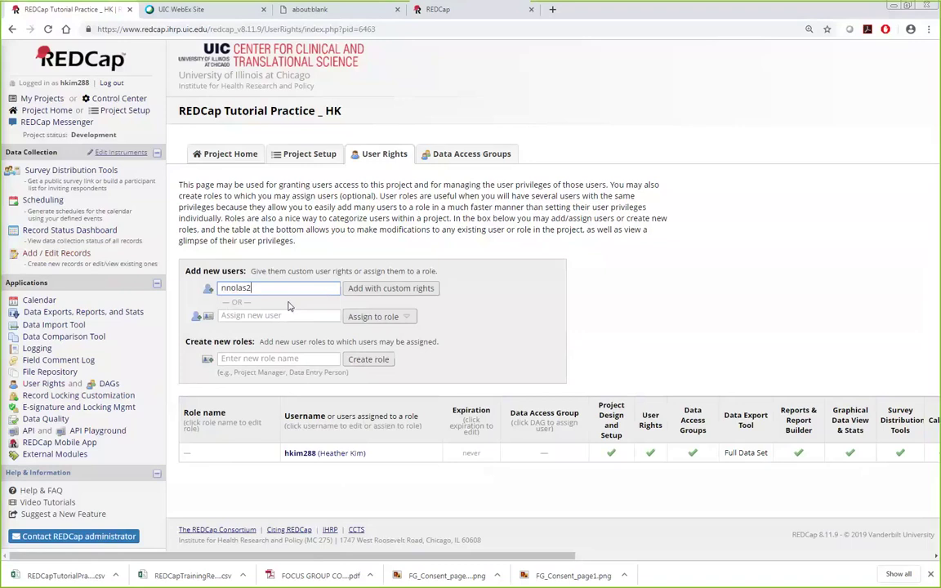
double_click(235, 288)
Step: Add the user with custom rights: User Rights off and no editing of Follow-up survey responses
left_click(372, 289)
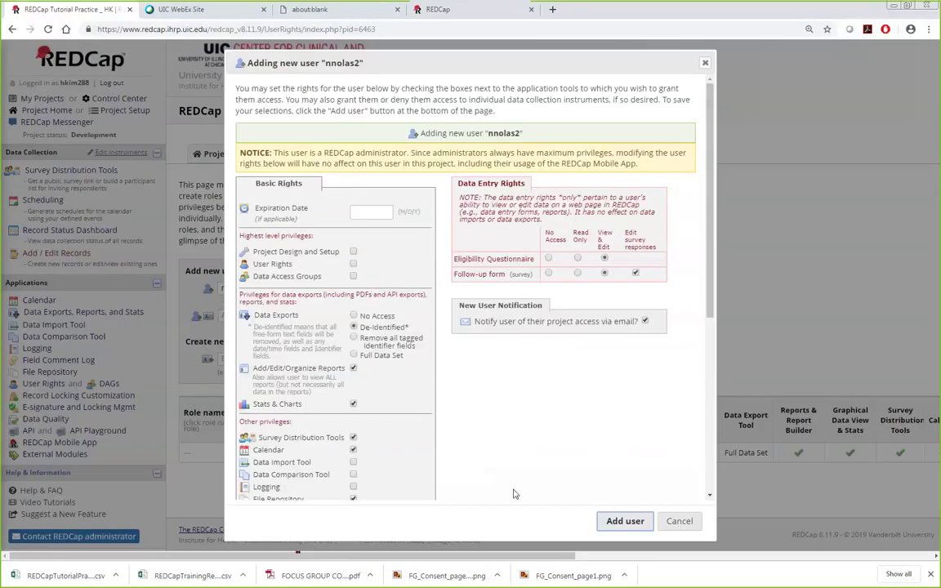
scroll(514, 490, "down", 2)
scroll(503, 471, "up", 2)
left_click(353, 264)
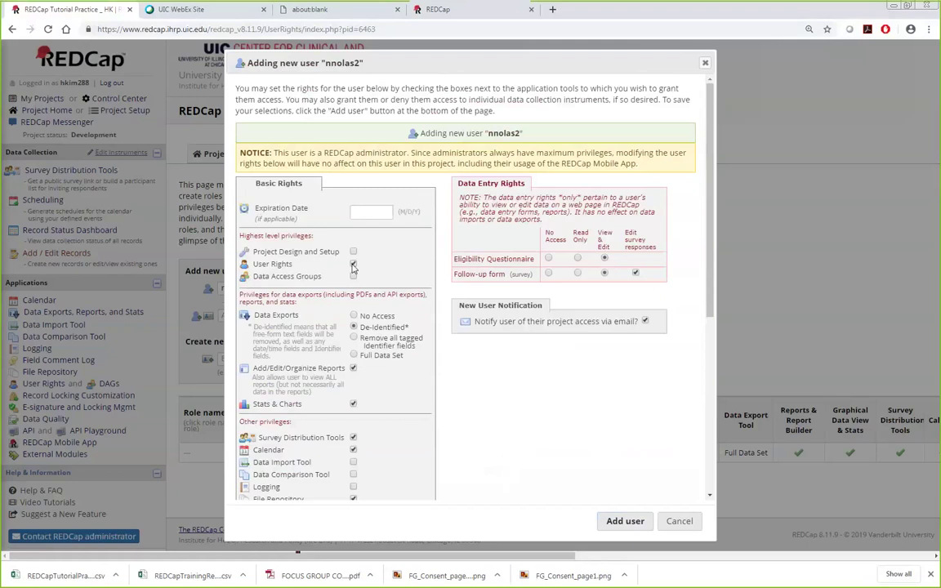
left_click(352, 263)
scroll(347, 304, "down", 5)
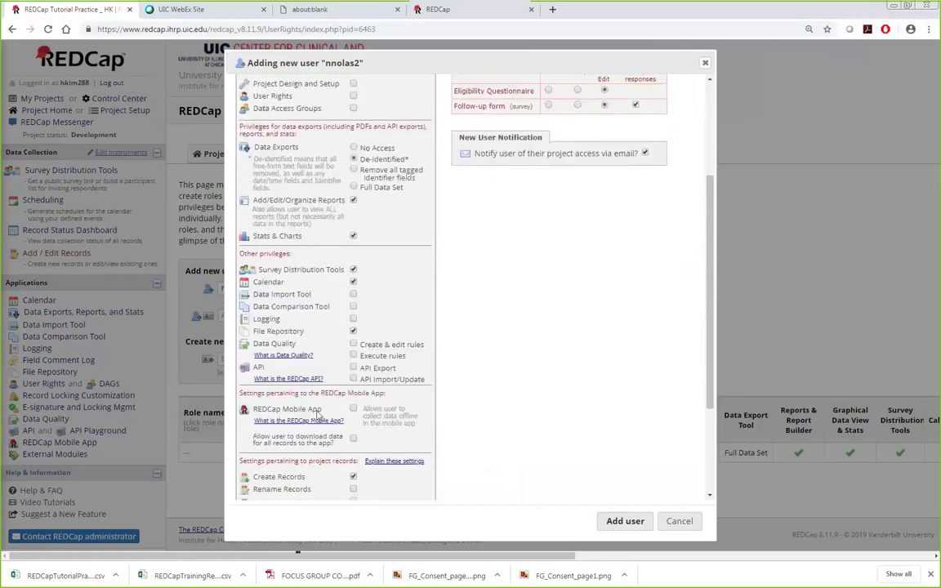
scroll(302, 342, "up", 5)
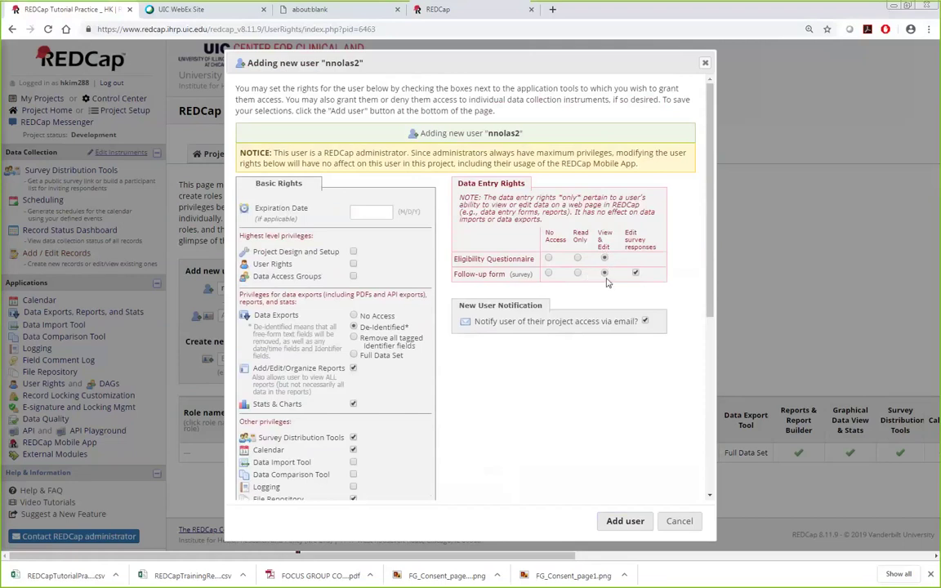
left_click(635, 272)
left_click(625, 523)
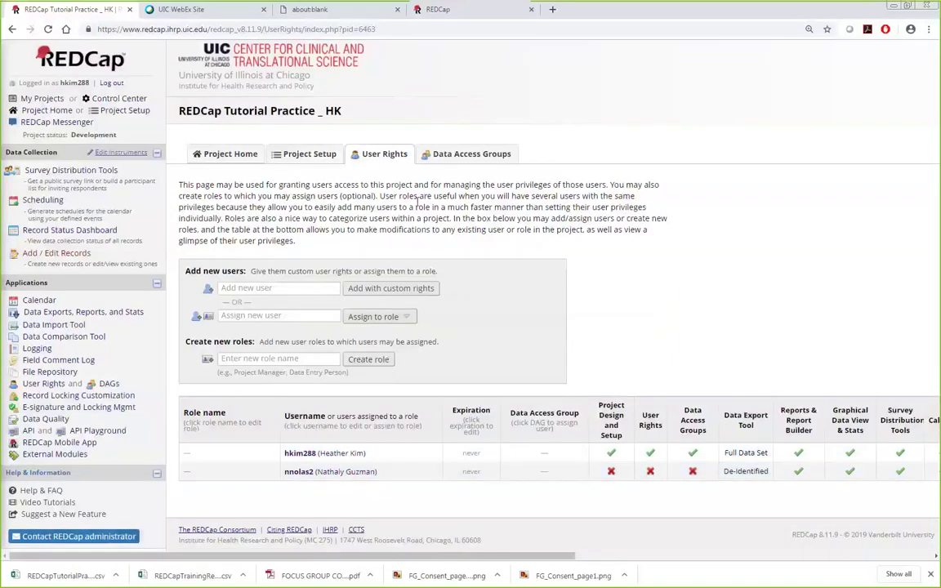
left_click(463, 157)
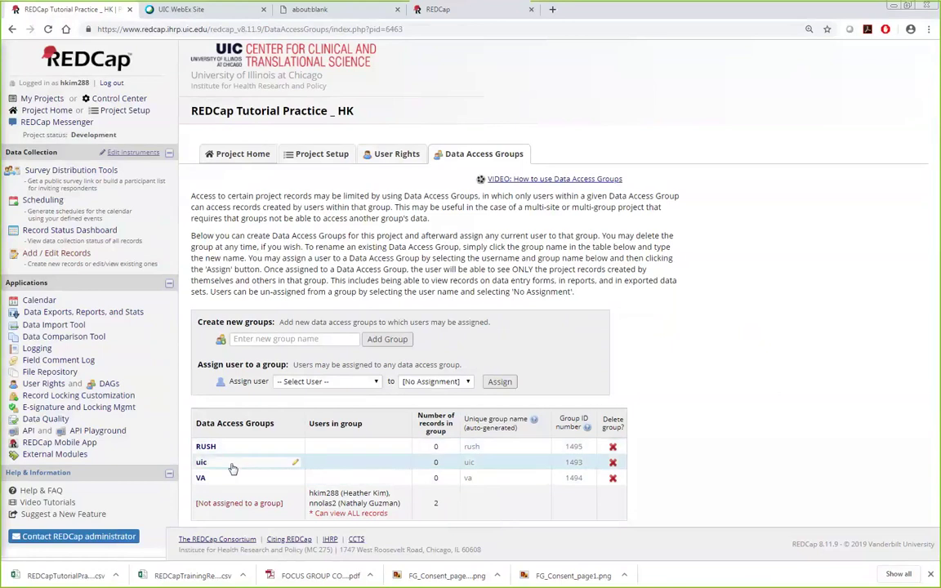
Step: Assign the new user to the uic data access group and return to User Rights
left_click(333, 381)
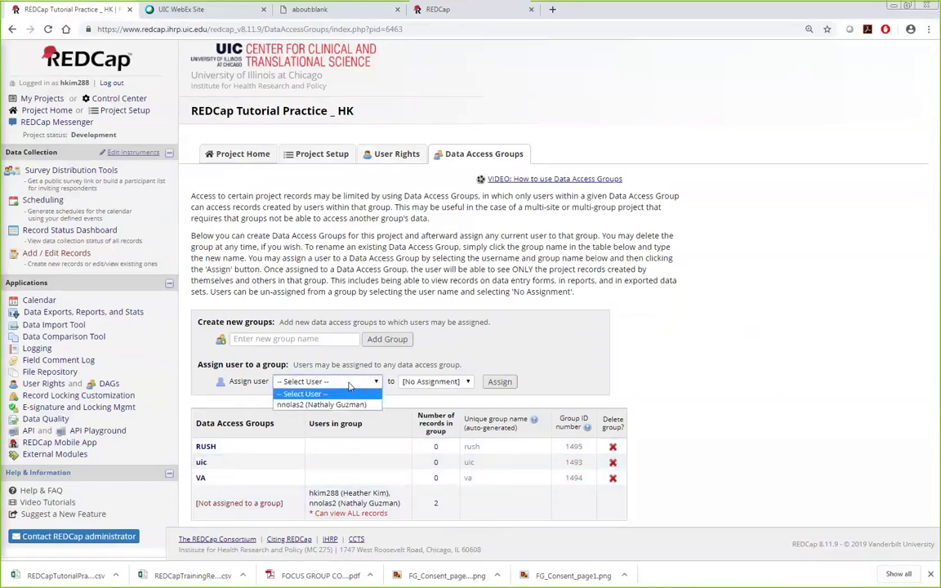
left_click(343, 405)
left_click(433, 382)
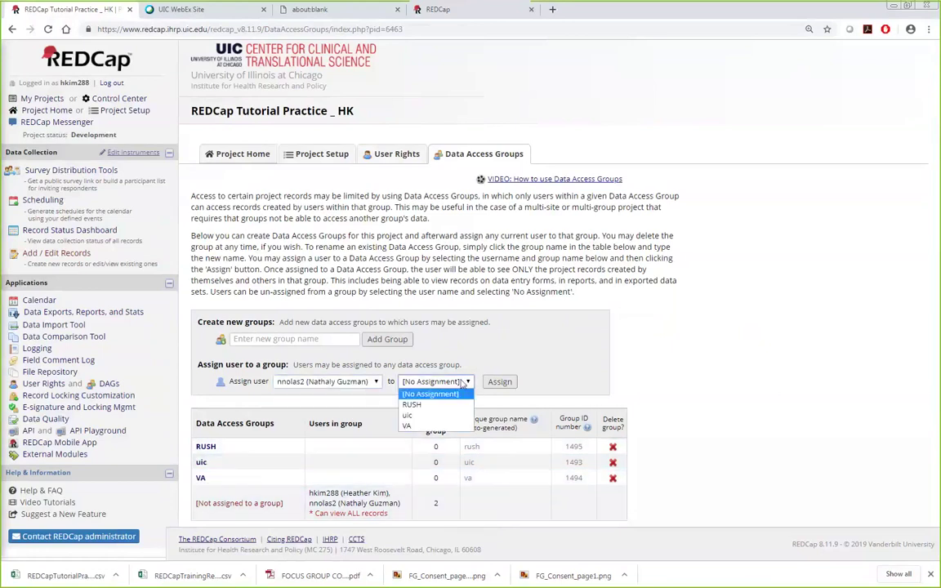
left_click(442, 416)
left_click(499, 381)
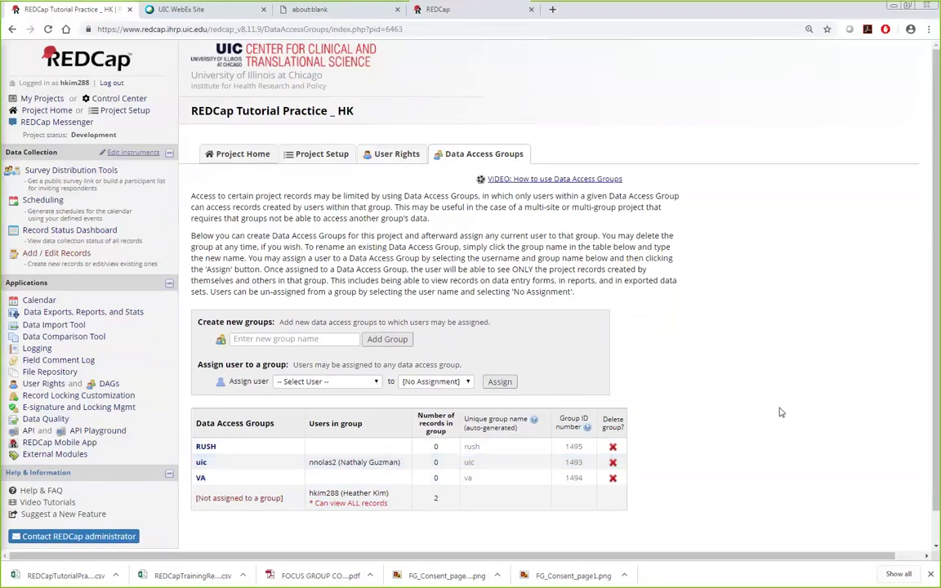
left_click(402, 155)
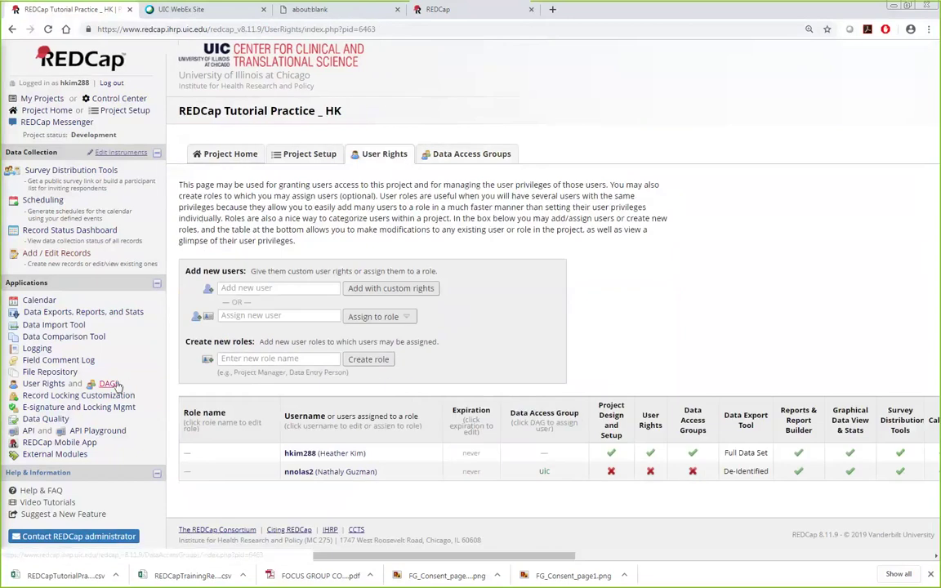
left_click(300, 157)
scroll(722, 379, "down", 7)
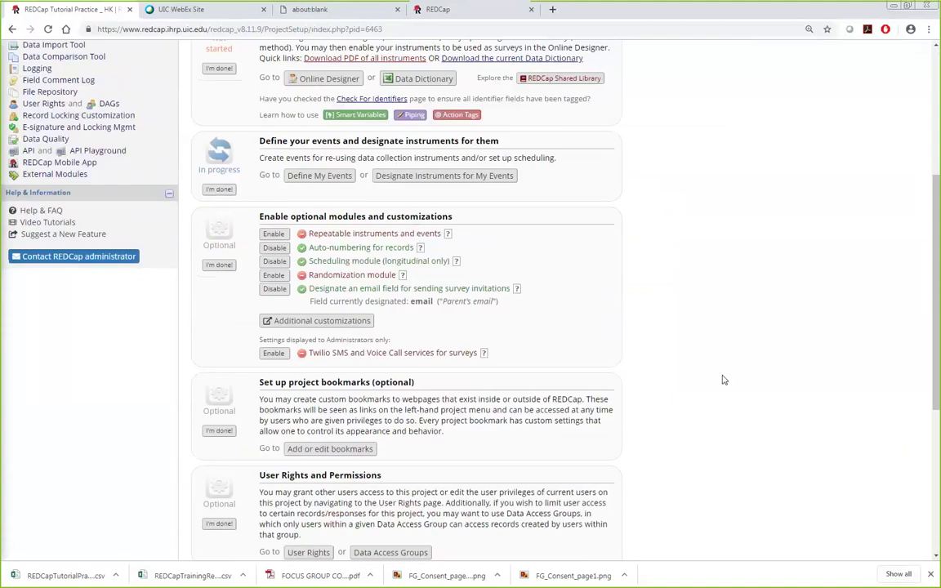
scroll(722, 379, "up", 2)
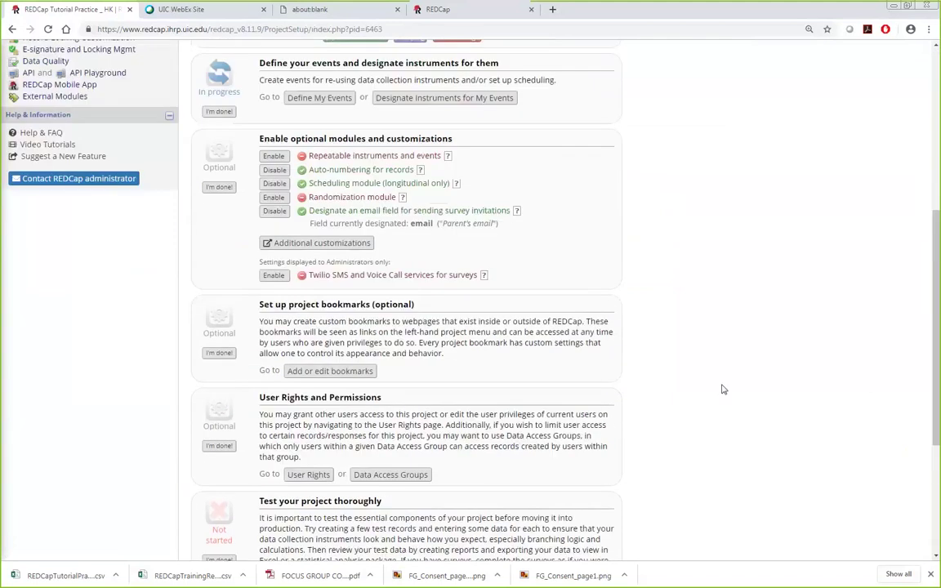
scroll(722, 390, "up", 4)
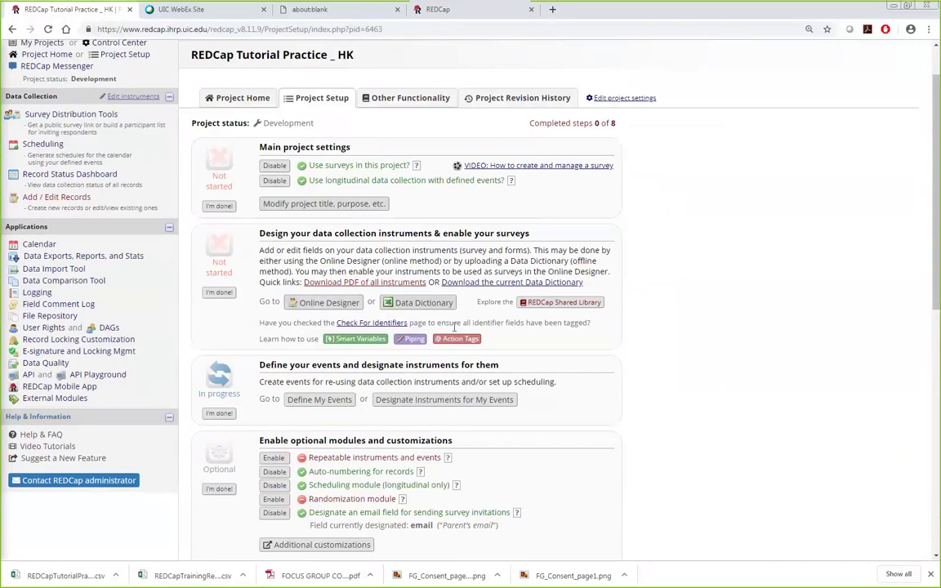
scroll(321, 286, "down", 3)
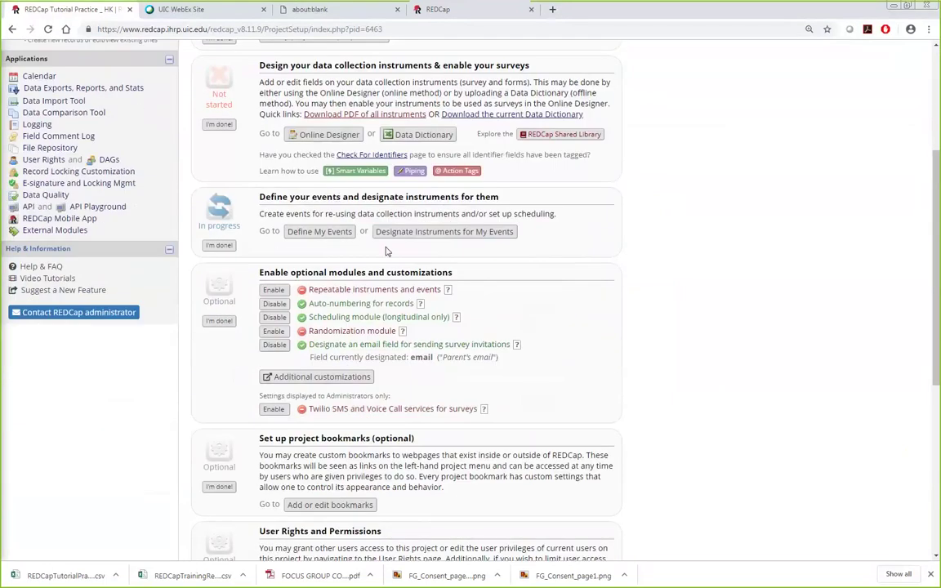
scroll(350, 248, "up", 1)
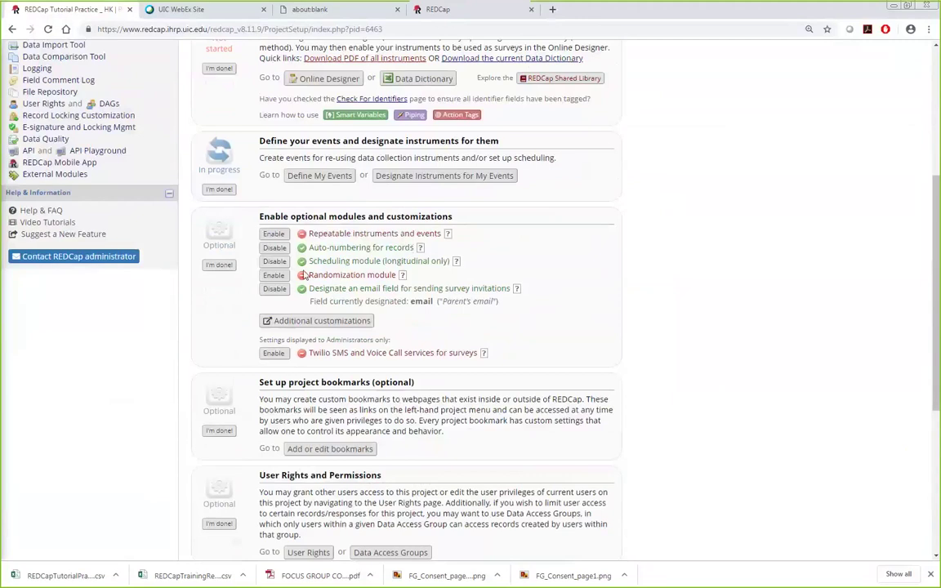
scroll(345, 173, "up", 2)
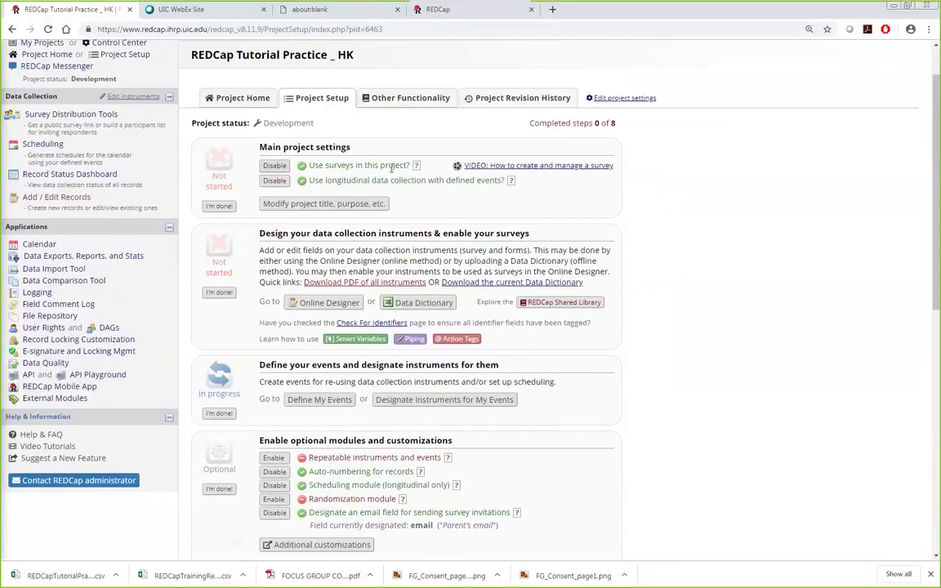
scroll(428, 187, "down", 2)
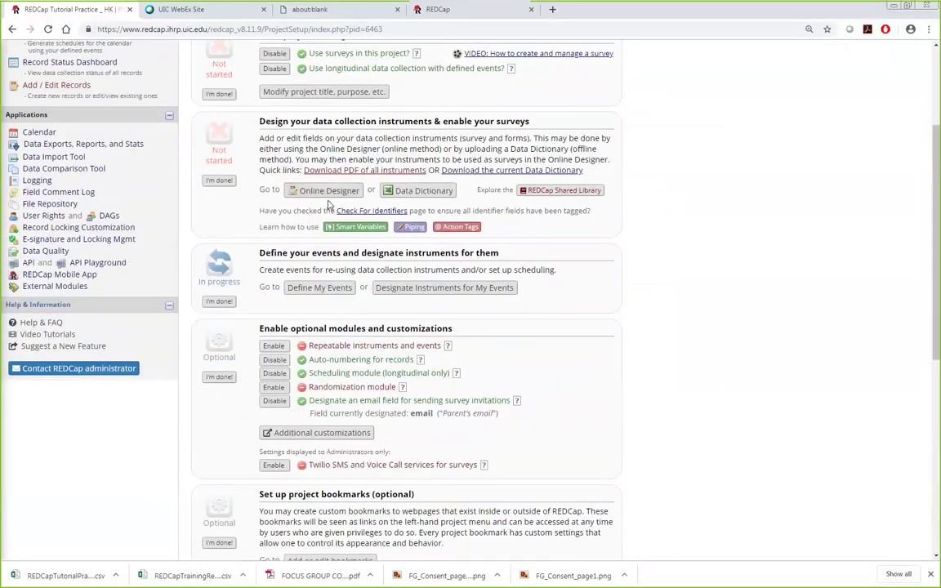
scroll(387, 204, "down", 3)
scroll(663, 357, "up", 6)
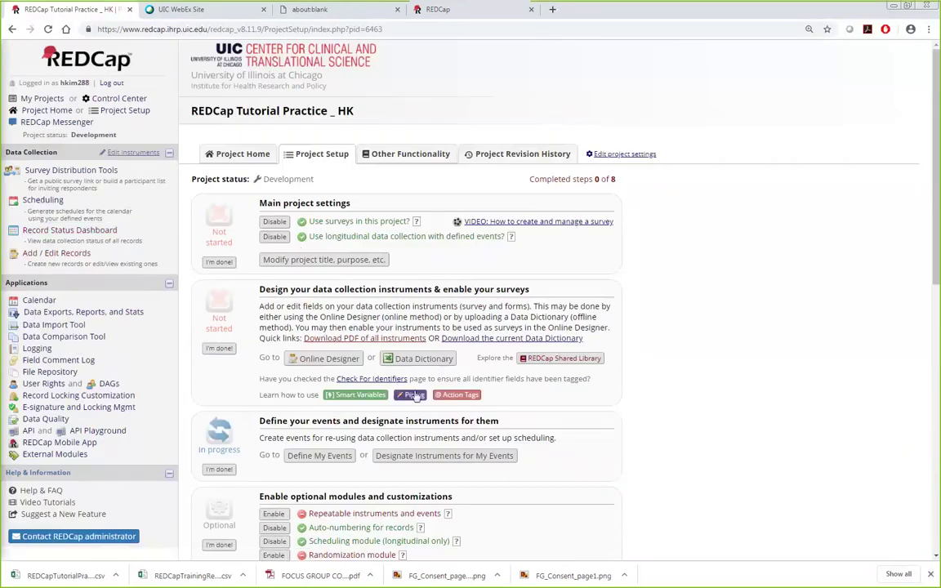
scroll(712, 431, "down", 3)
scroll(712, 431, "down", 1)
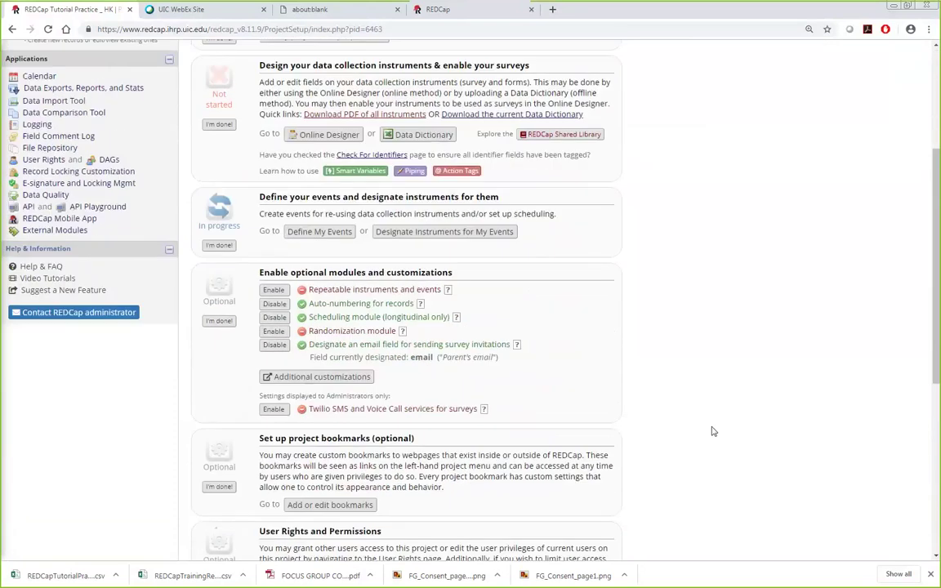
scroll(712, 431, "down", 2)
scroll(490, 342, "up", 6)
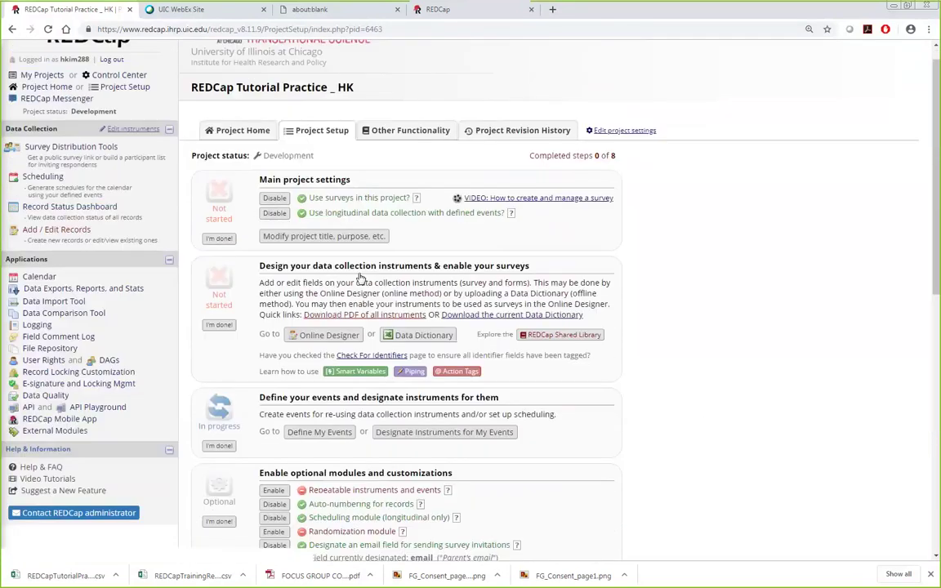
left_click(65, 258)
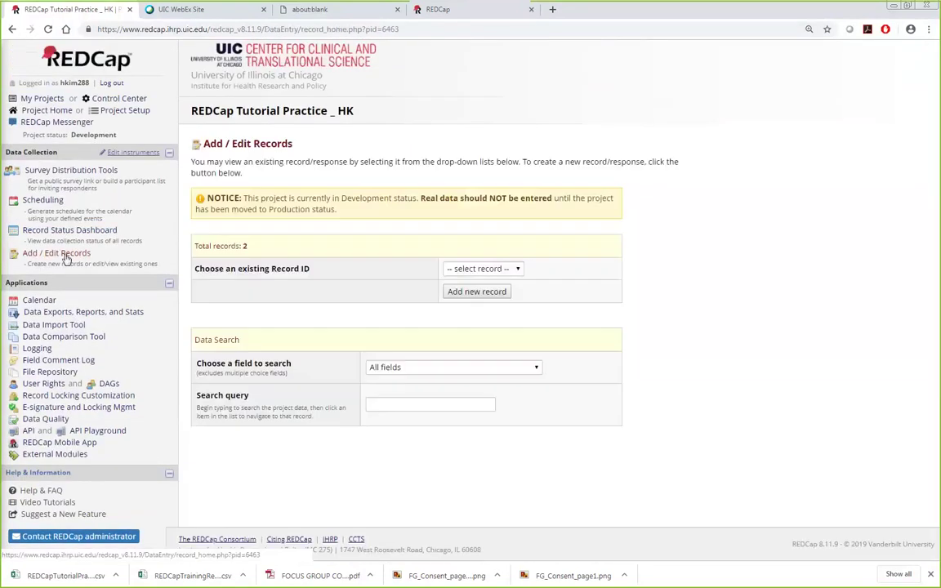
left_click(500, 270)
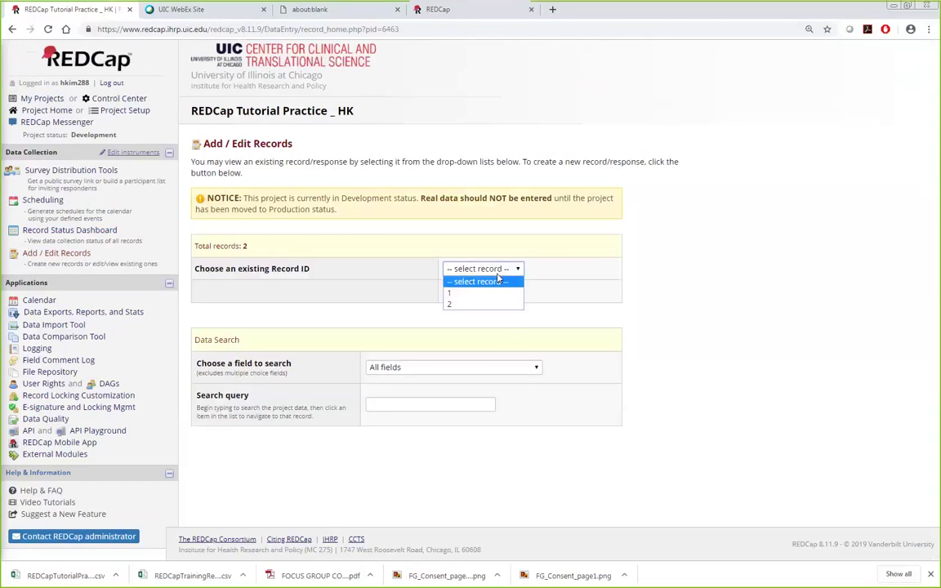
left_click(708, 313)
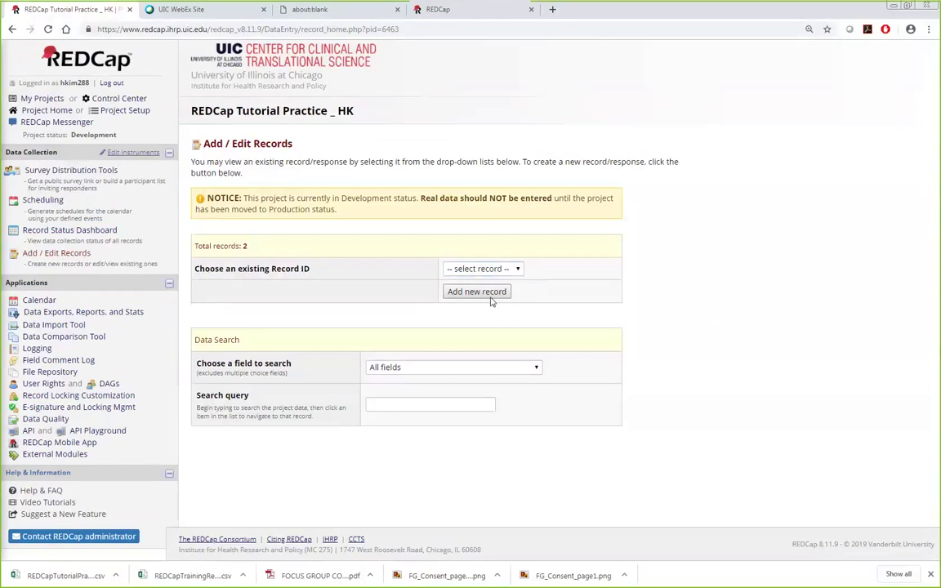
left_click(125, 110)
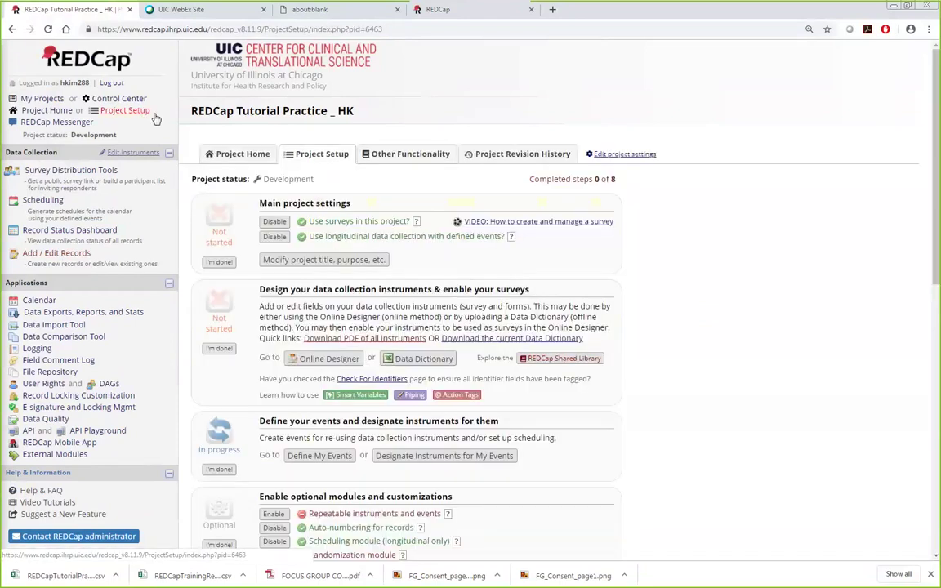
left_click(318, 455)
scroll(311, 442, "down", 2)
scroll(310, 442, "down", 1)
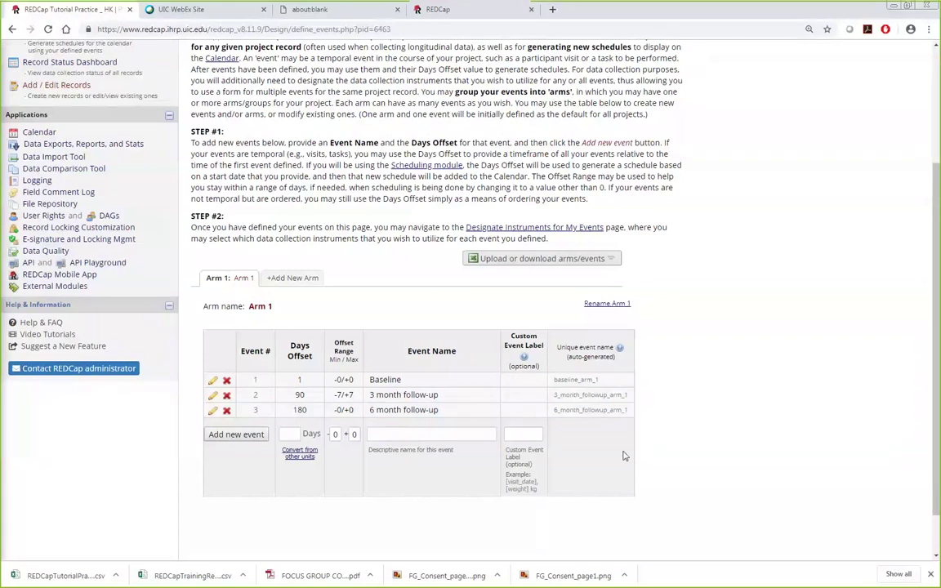
scroll(668, 441, "up", 2)
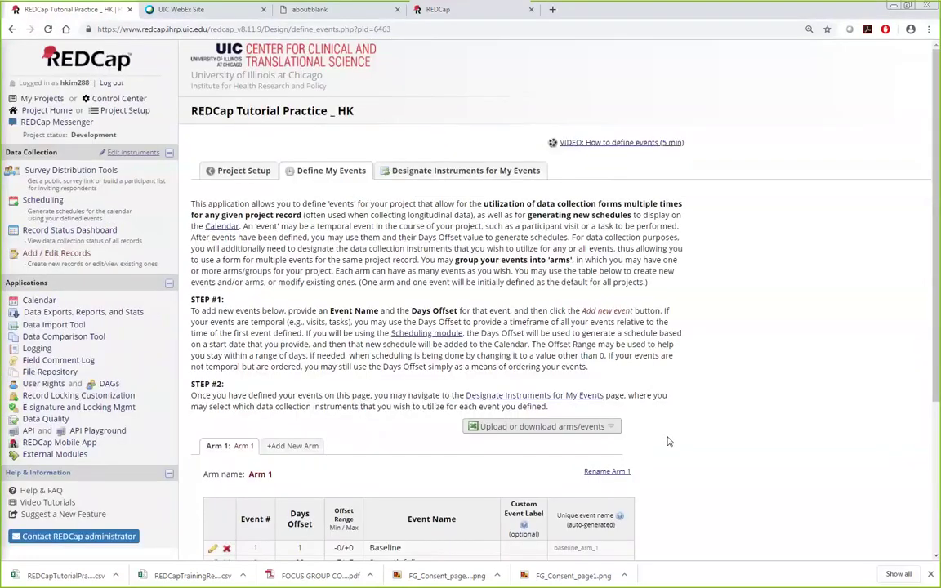
left_click(233, 170)
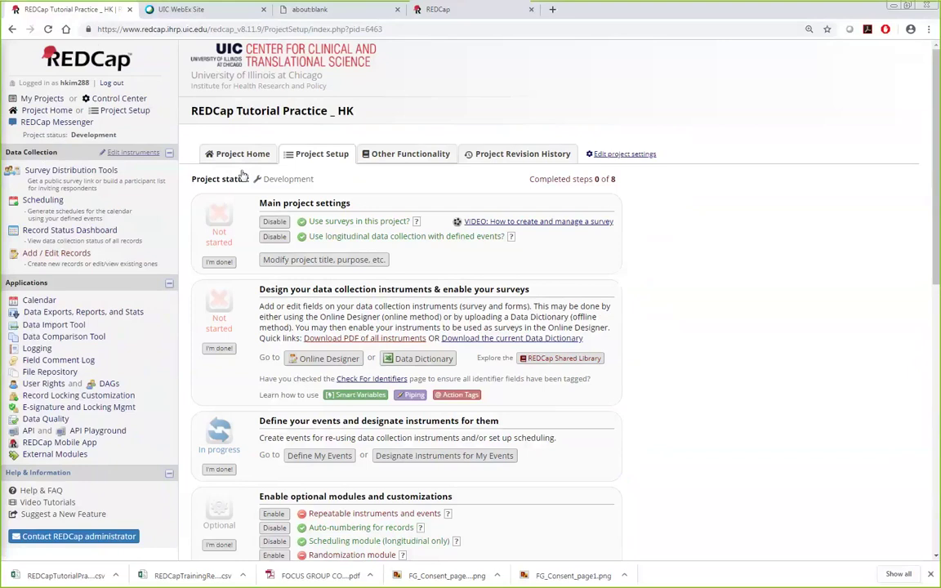
scroll(618, 332, "down", 7)
scroll(508, 378, "up", 3)
scroll(367, 447, "down", 4)
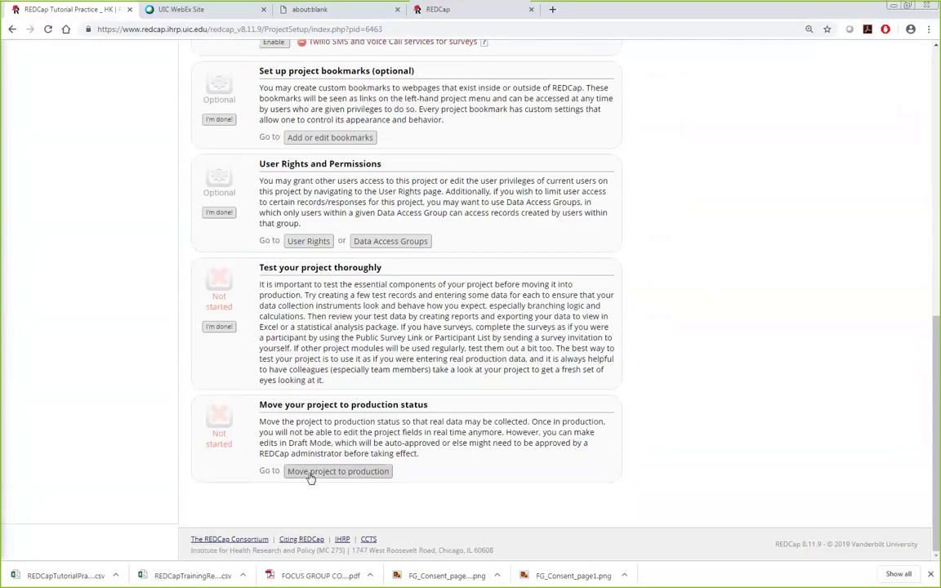
Step: Accept the production checklist and move the project to production, keeping all data saved so far
left_click(337, 472)
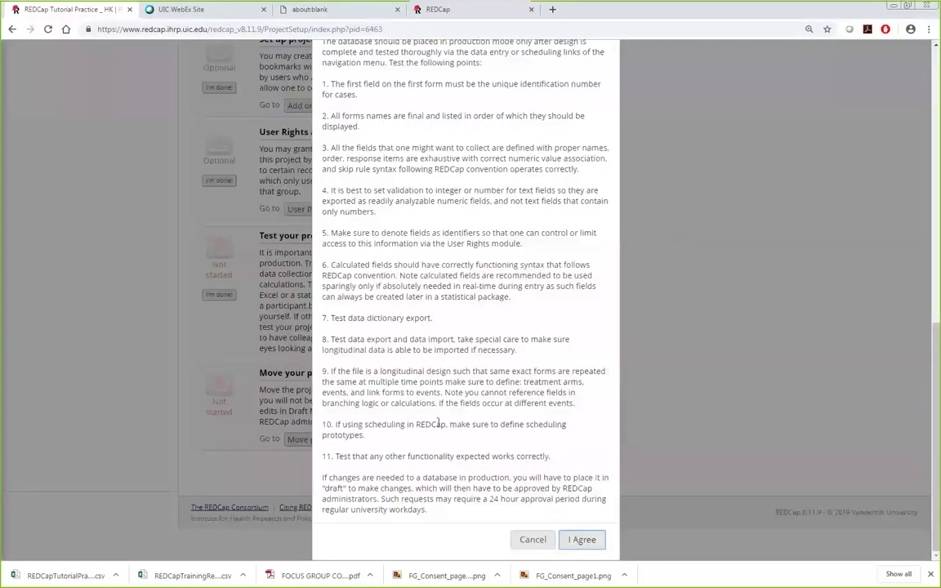
scroll(409, 427, "up", 2)
scroll(437, 423, "down", 1)
scroll(419, 310, "down", 2)
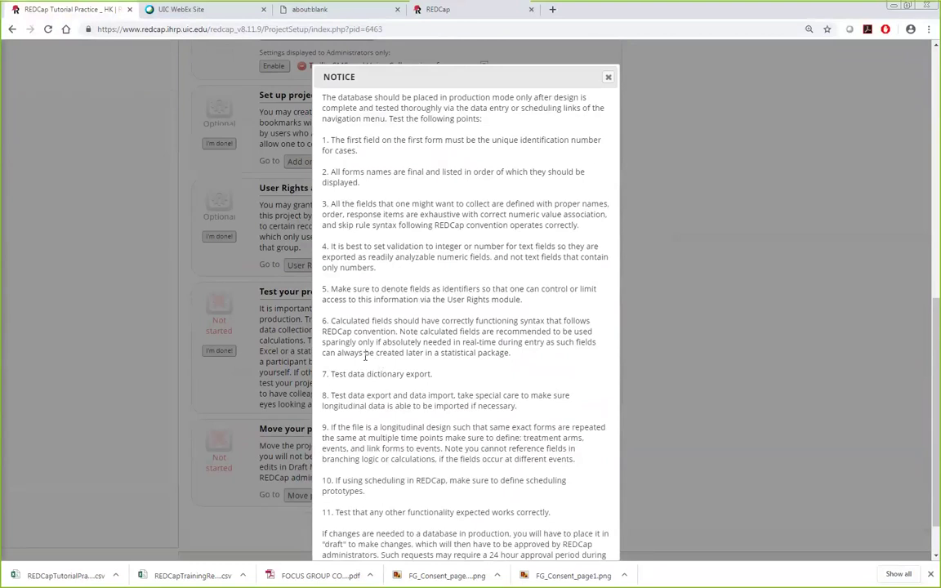
scroll(368, 343, "down", 2)
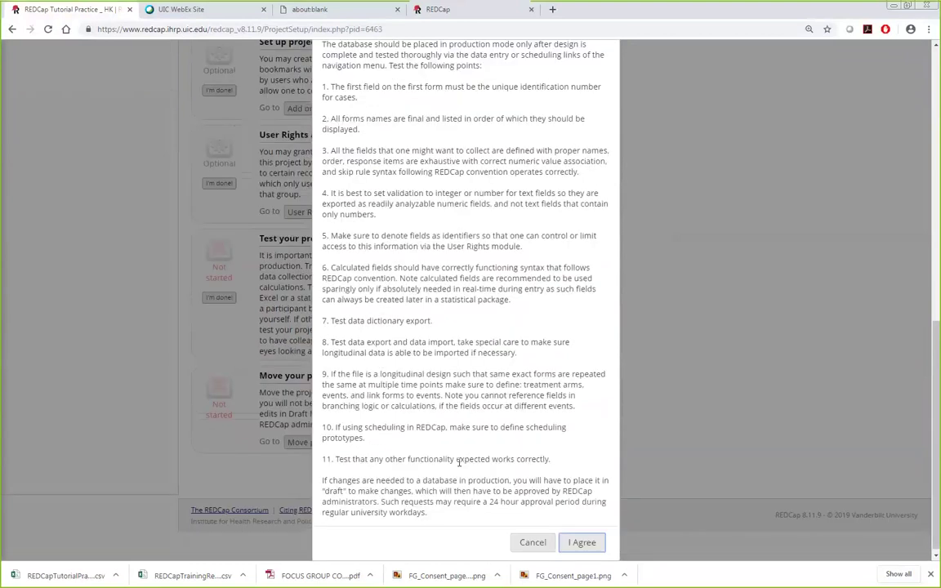
left_click(580, 545)
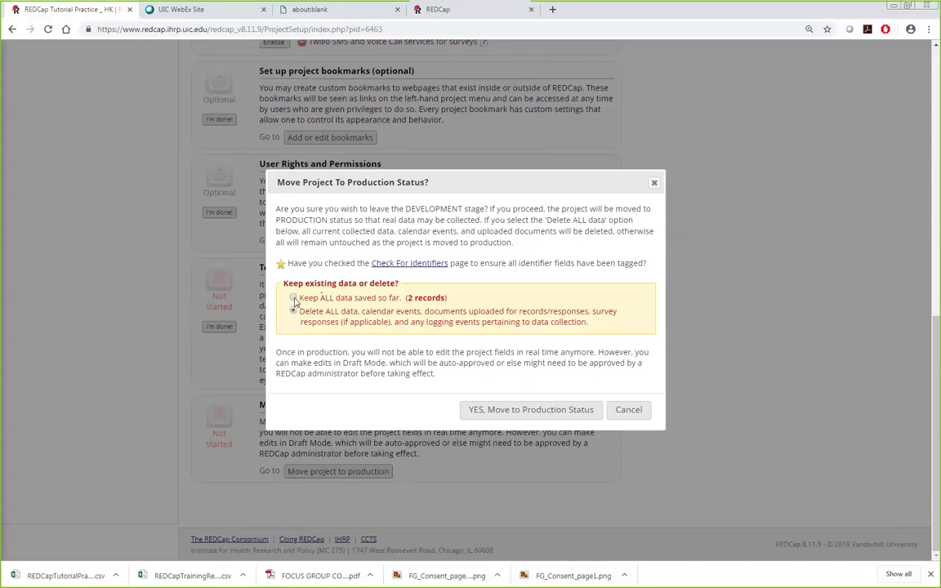
left_click(293, 298)
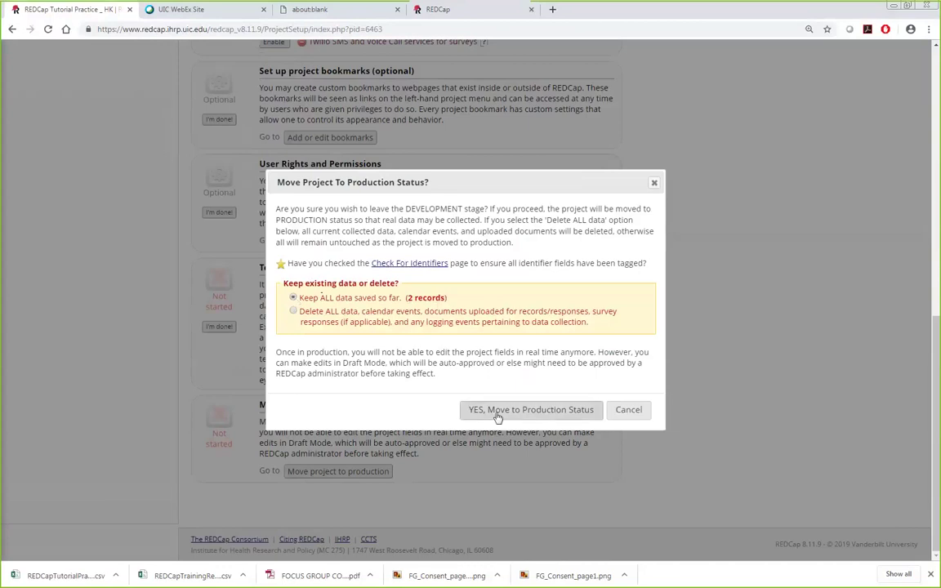
left_click(531, 410)
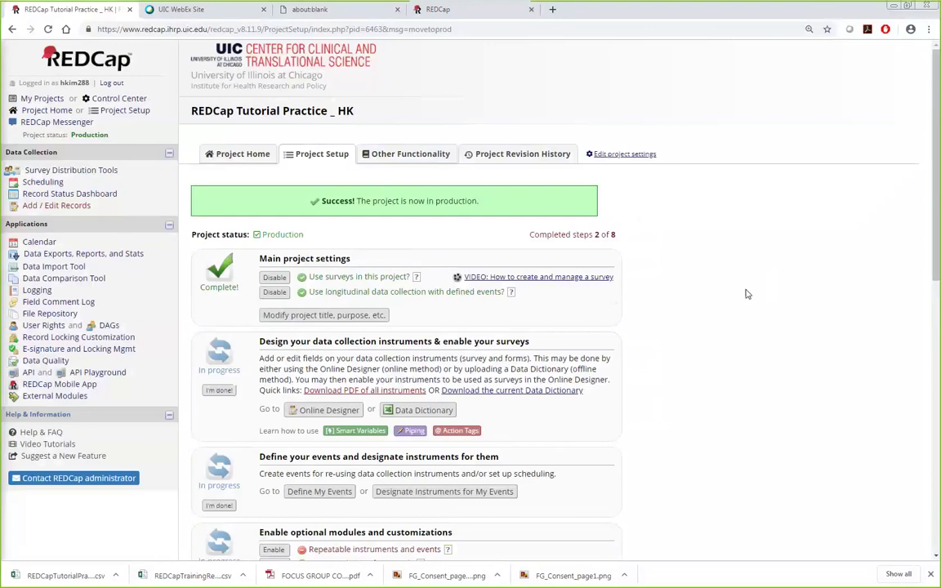
left_click_drag(303, 235, 259, 235)
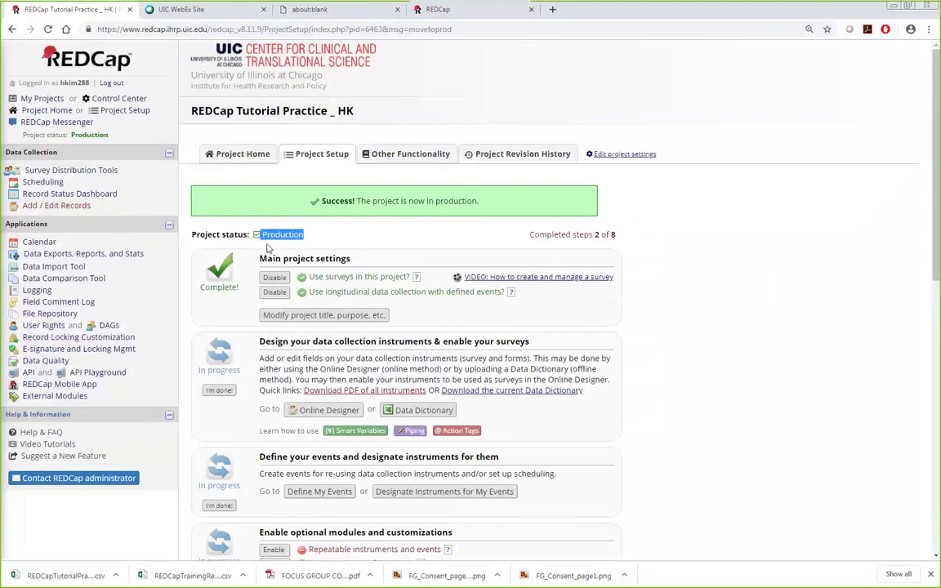
left_click(760, 321)
scroll(760, 321, "down", 3)
scroll(756, 319, "up", 2)
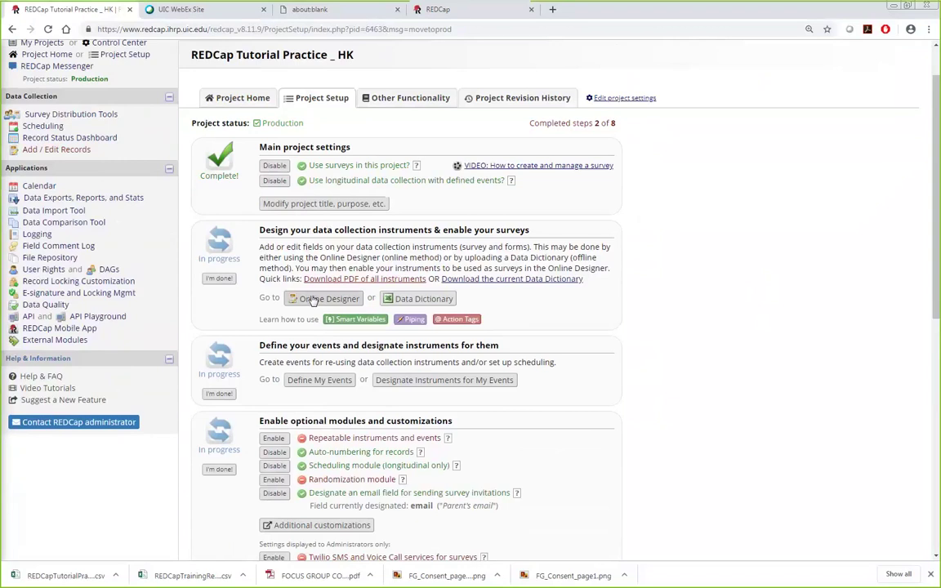
scroll(862, 301, "down", 3)
scroll(862, 301, "up", 3)
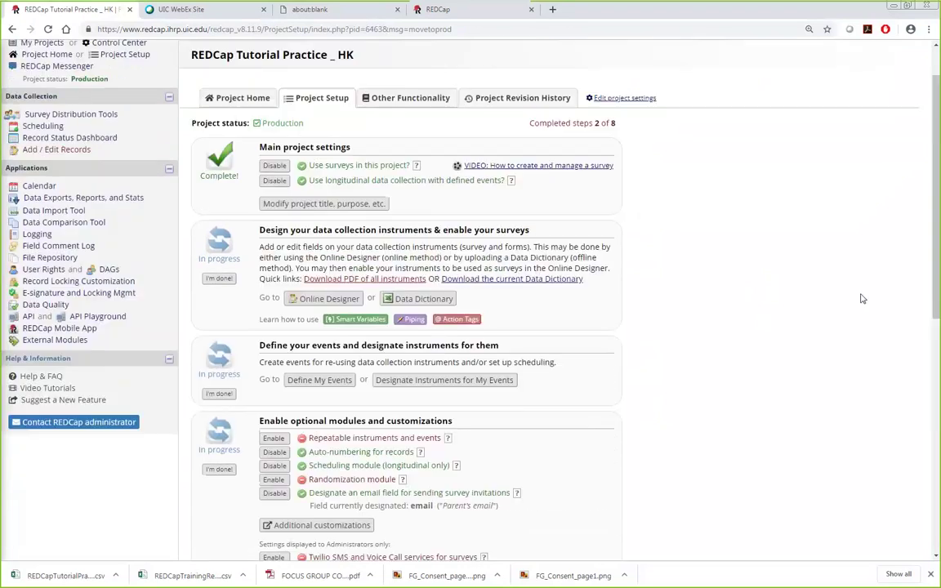
Step: In the Online Designer, dismiss the warning on editing Eligibility Questionnaire and enter Draft Mode
left_click(318, 299)
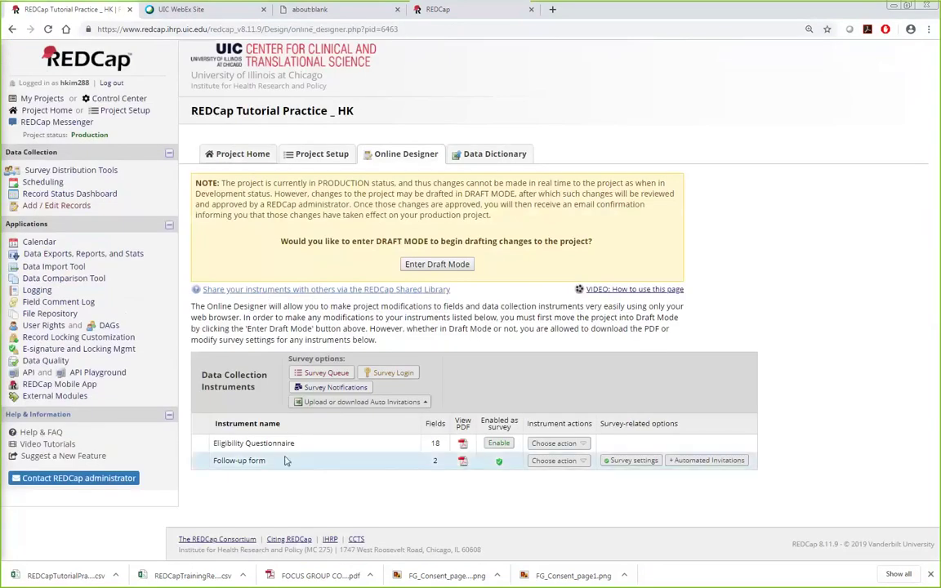
left_click(253, 442)
left_click(587, 337)
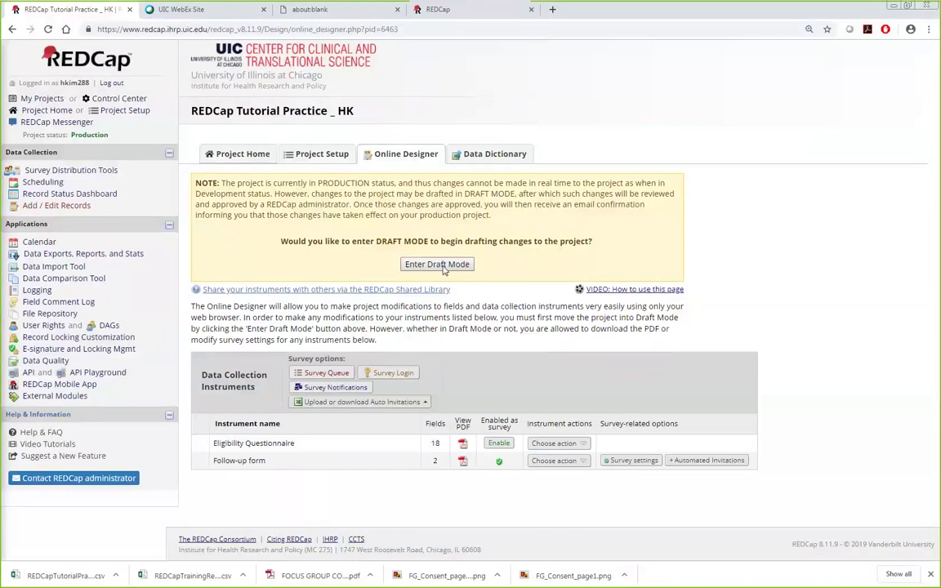
left_click(442, 265)
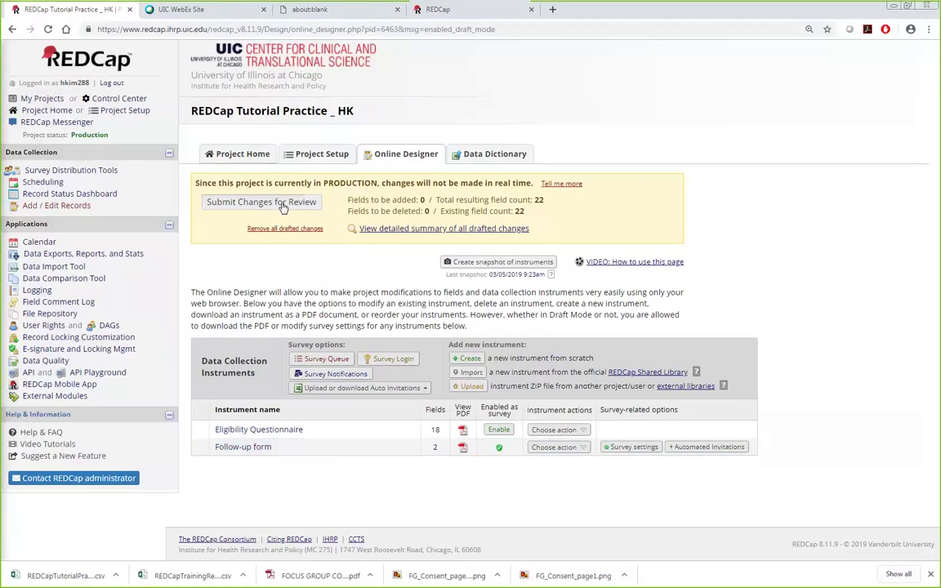
left_click(254, 431)
scroll(600, 392, "down", 6)
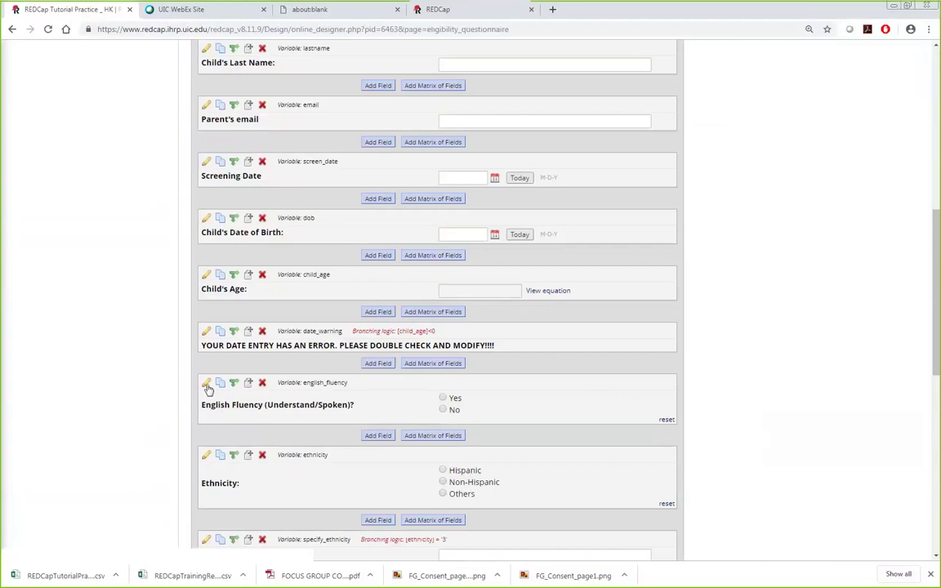
left_click(206, 455)
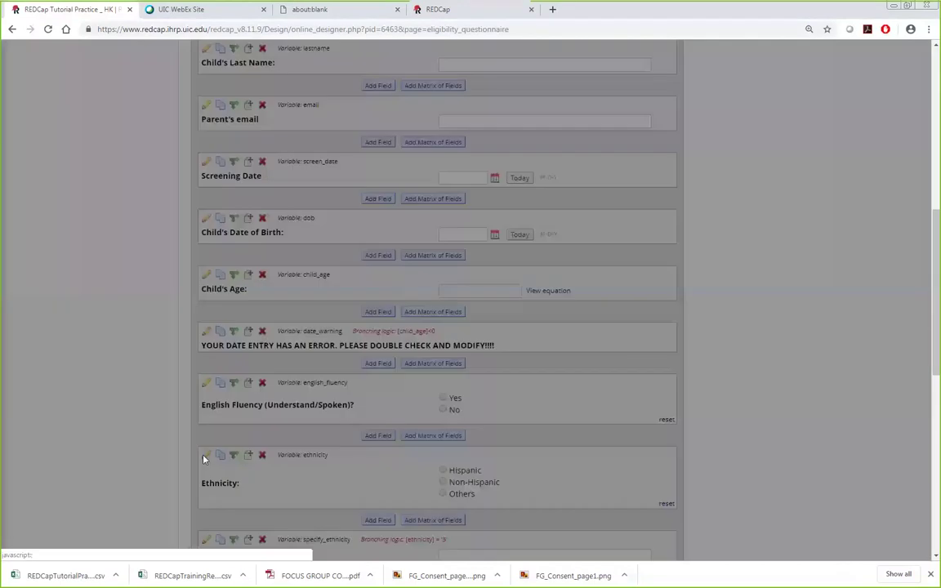
left_click(253, 329)
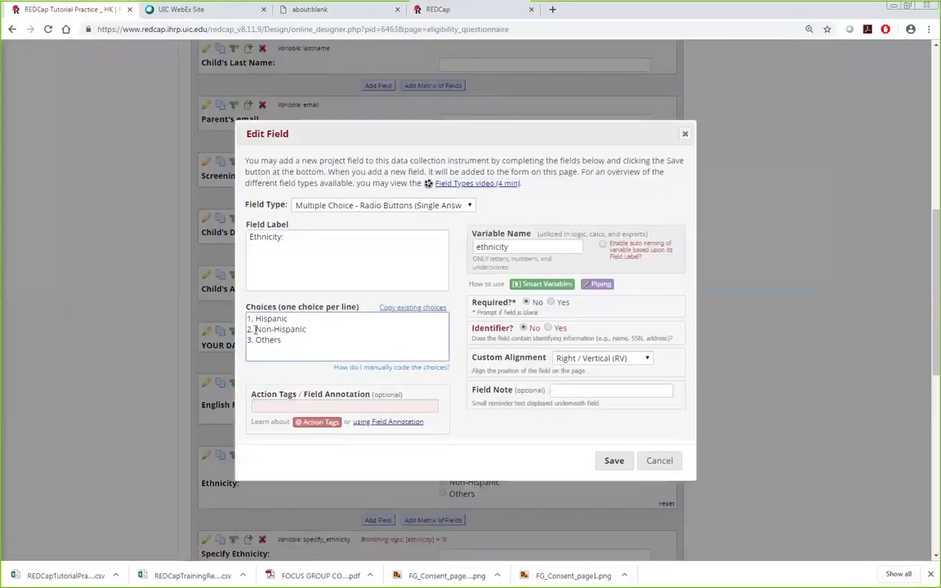
key("Down")
key("Up")
key("BackSpace")
type("3")
key("Down")
left_click(614, 460)
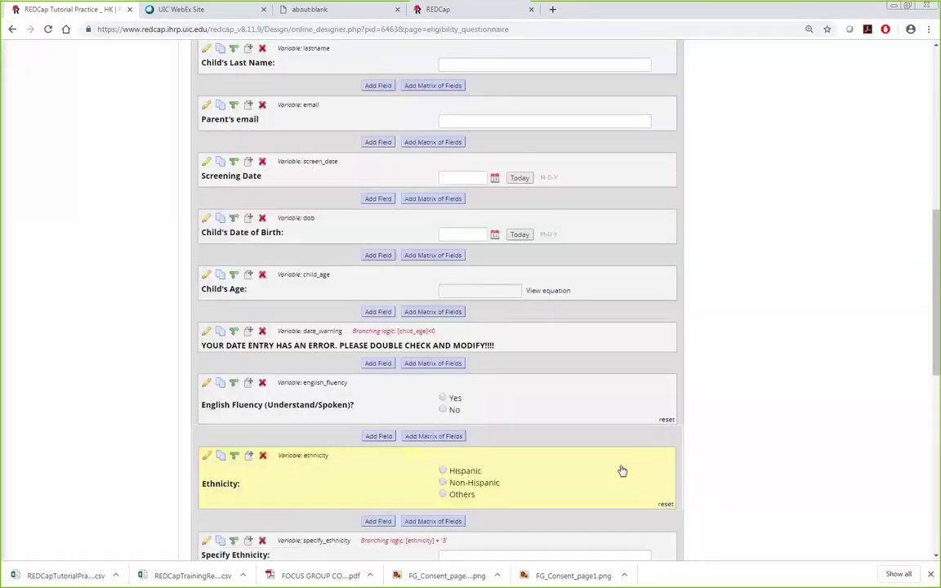
scroll(346, 339, "down", 3)
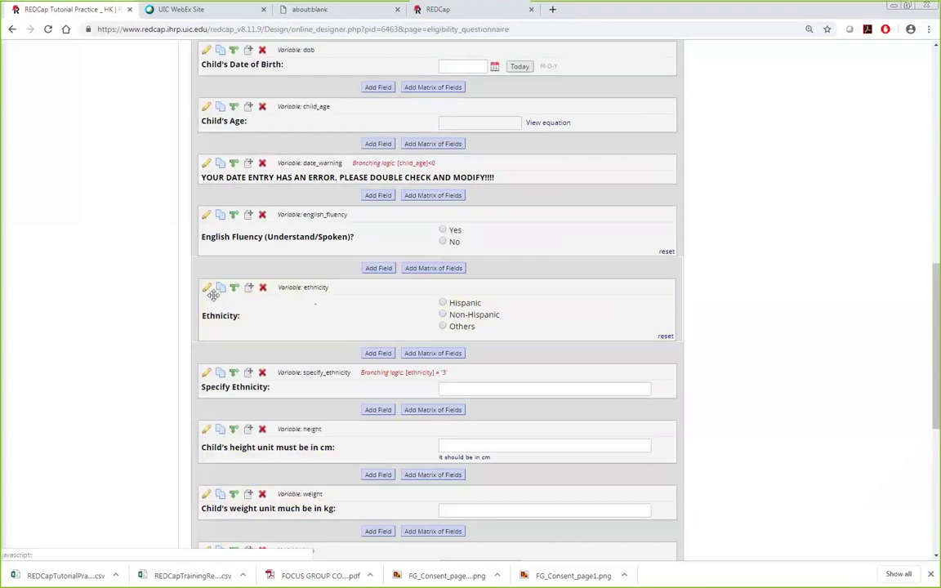
scroll(38, 106, "up", 10)
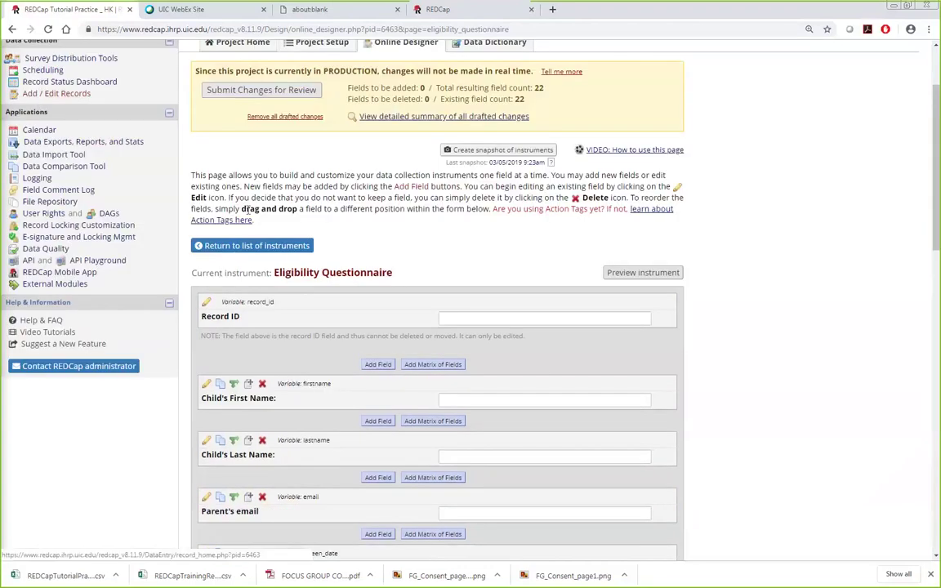
scroll(569, 258, "down", 10)
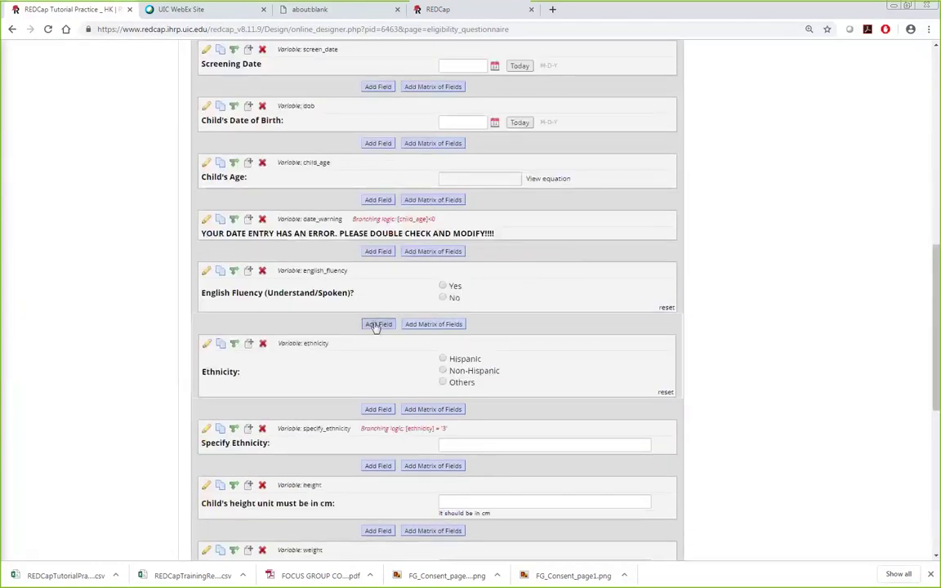
Step: Add a Yes - No field labelled 'test', variable name test, below English Fluency and save it
left_click(378, 324)
left_click(360, 206)
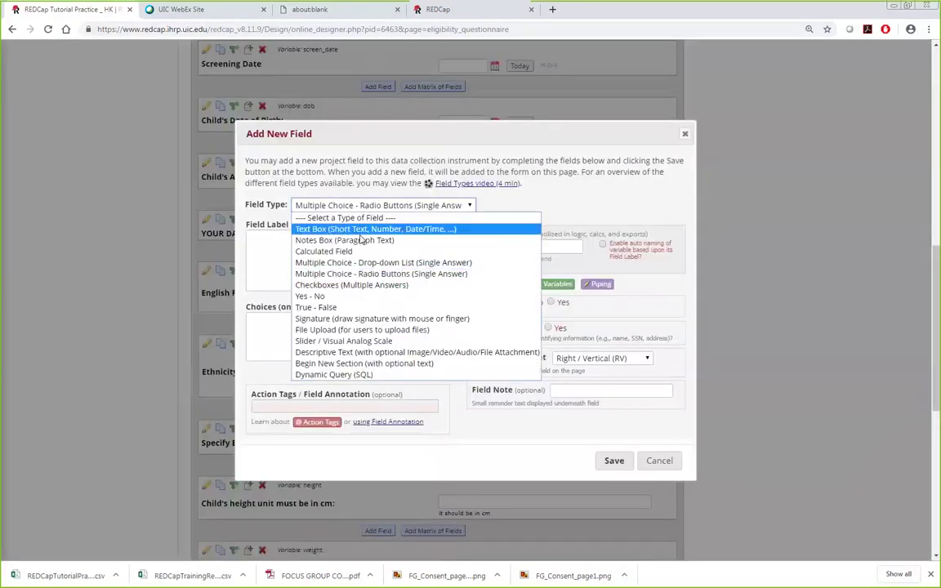
left_click(359, 296)
left_click(280, 238)
type("test")
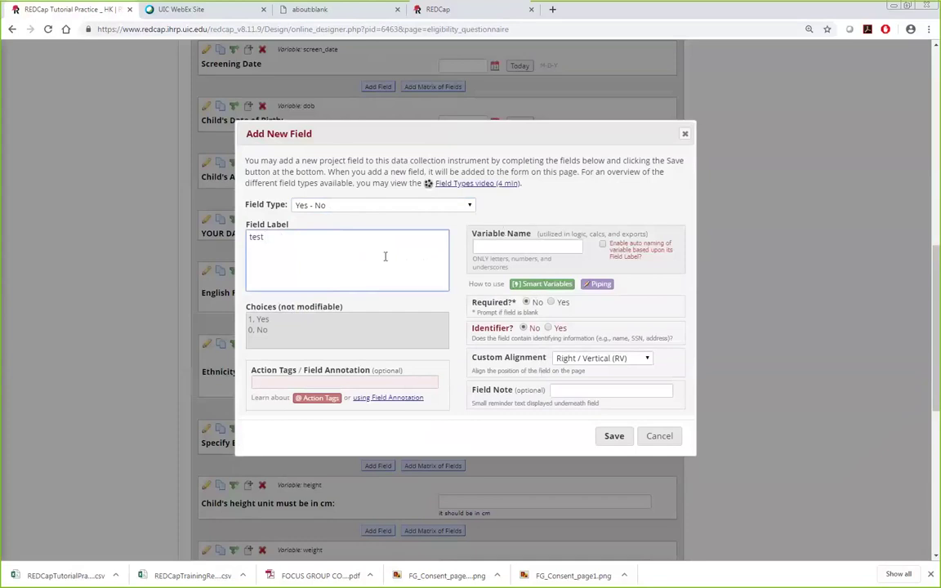
left_click(504, 245)
type("test")
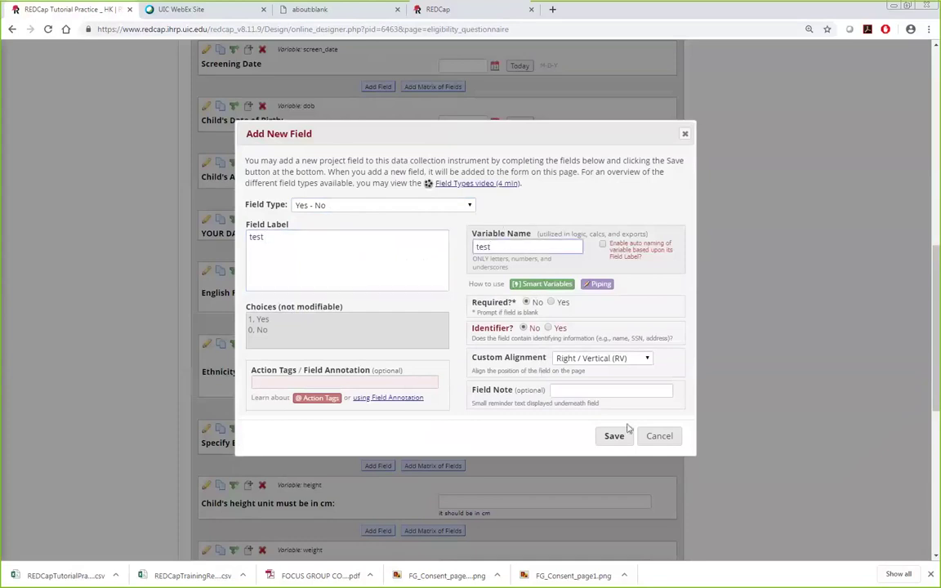
left_click(609, 435)
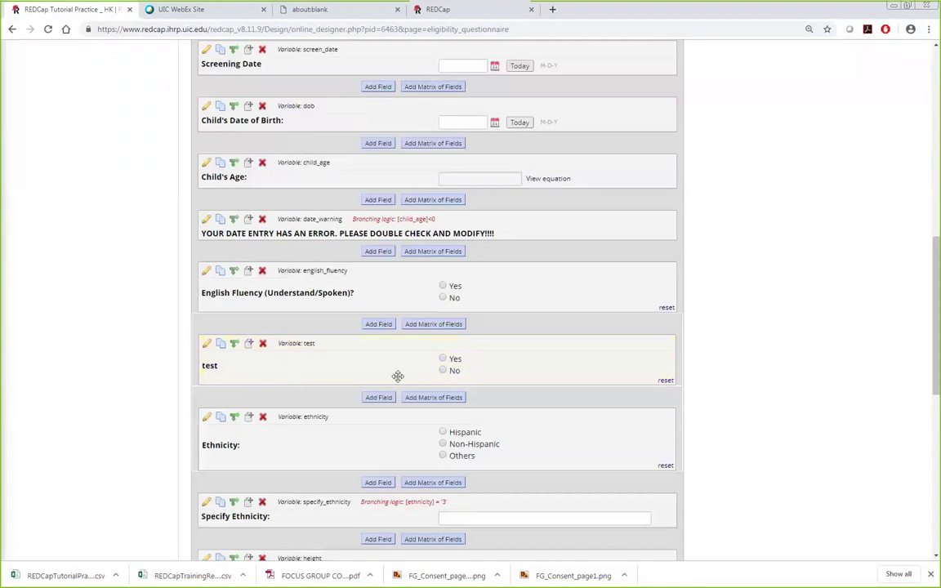
scroll(743, 432, "up", 10)
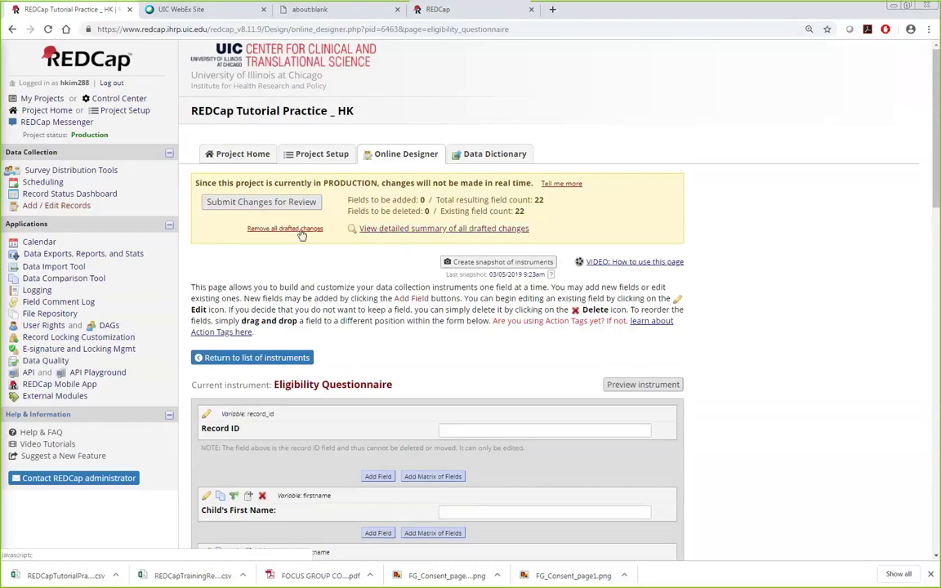
Step: Open the drafted-changes summary and compare the old and new Non-Hispanic ethnicity labels and warnings
left_click(404, 235)
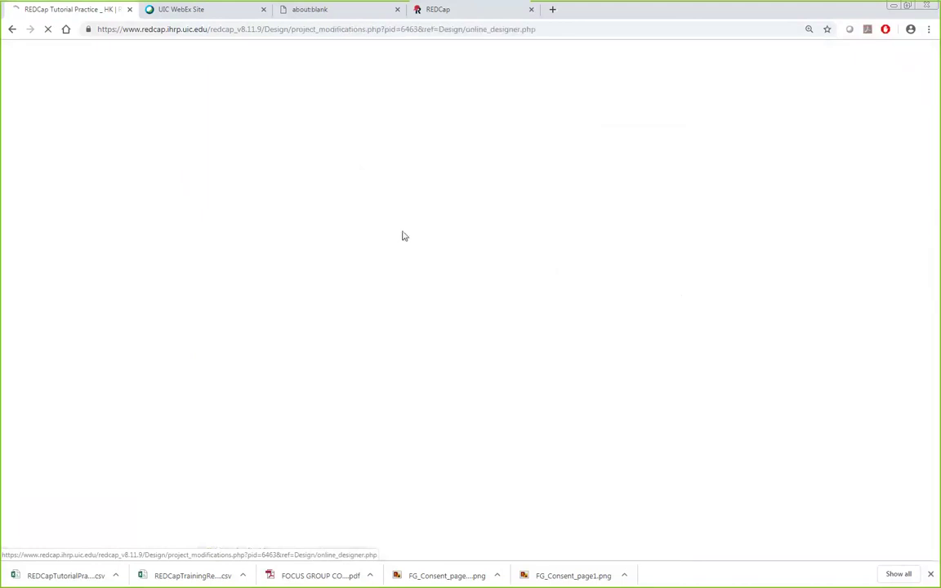
scroll(713, 309, "down", 4)
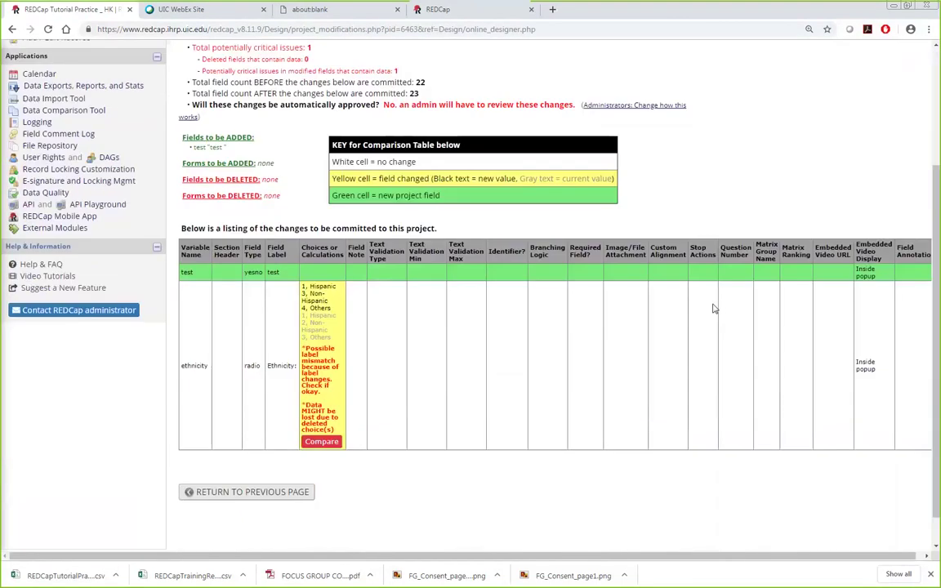
scroll(712, 309, "up", 2)
scroll(713, 309, "down", 2)
left_click_drag(309, 320, 319, 330)
left_click(310, 326)
left_click_drag(310, 293, 335, 335)
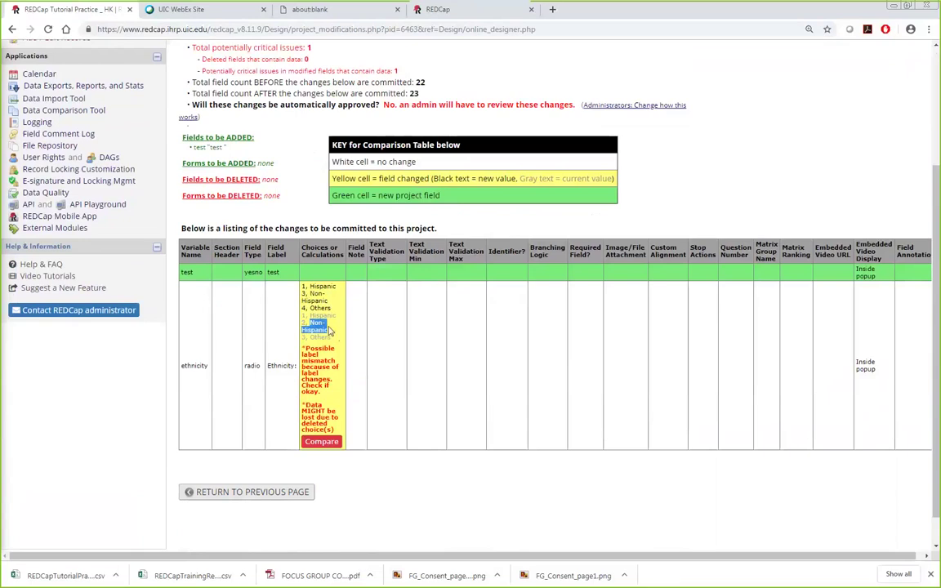
left_click_drag(310, 292, 331, 303)
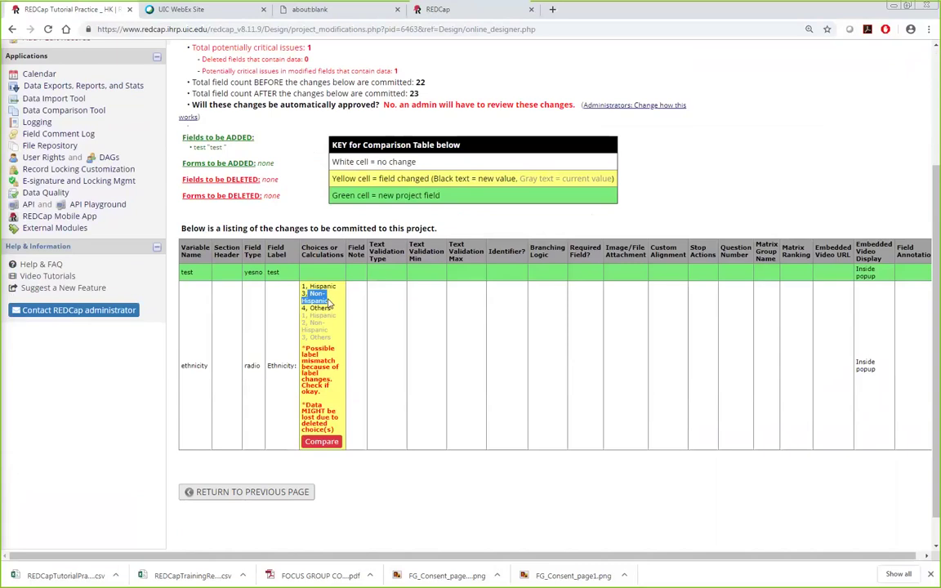
left_click_drag(307, 349, 333, 426)
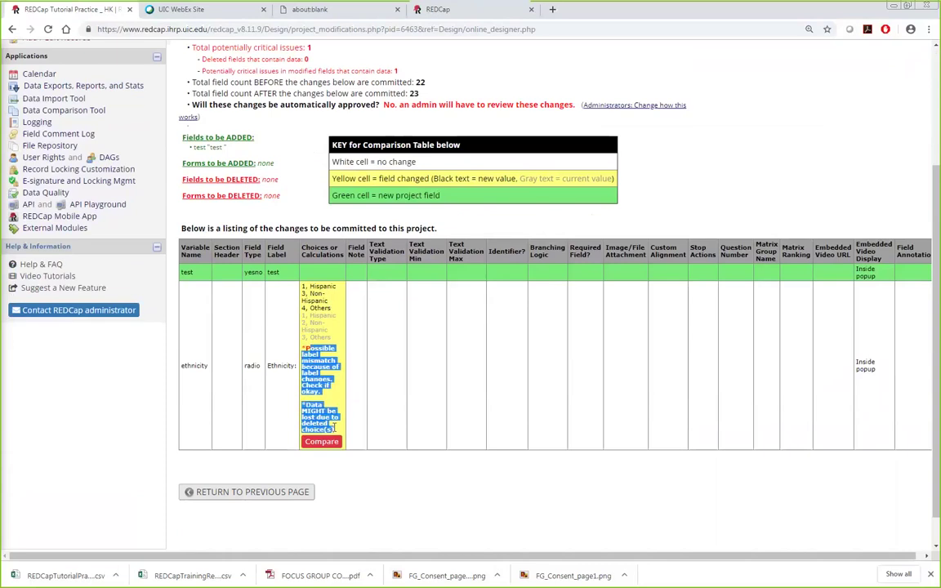
left_click(368, 485)
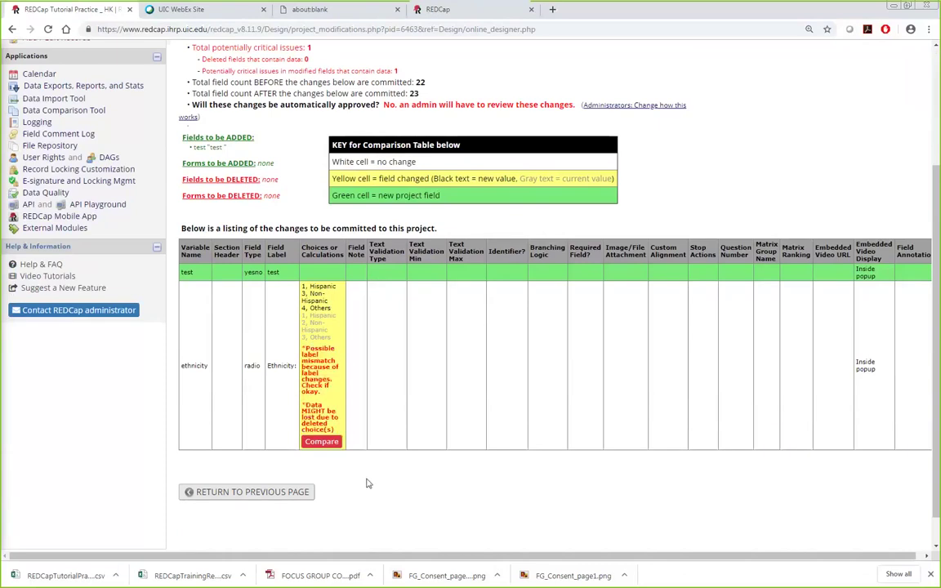
Step: Review the new test field's row in the drafted-changes comparison table
scroll(367, 482, "up", 3)
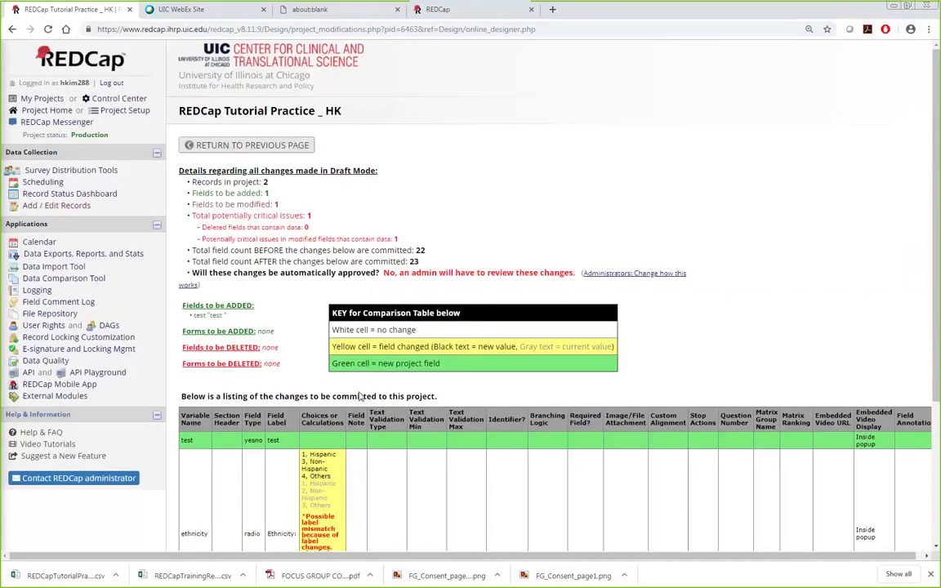
left_click_drag(187, 439, 318, 445)
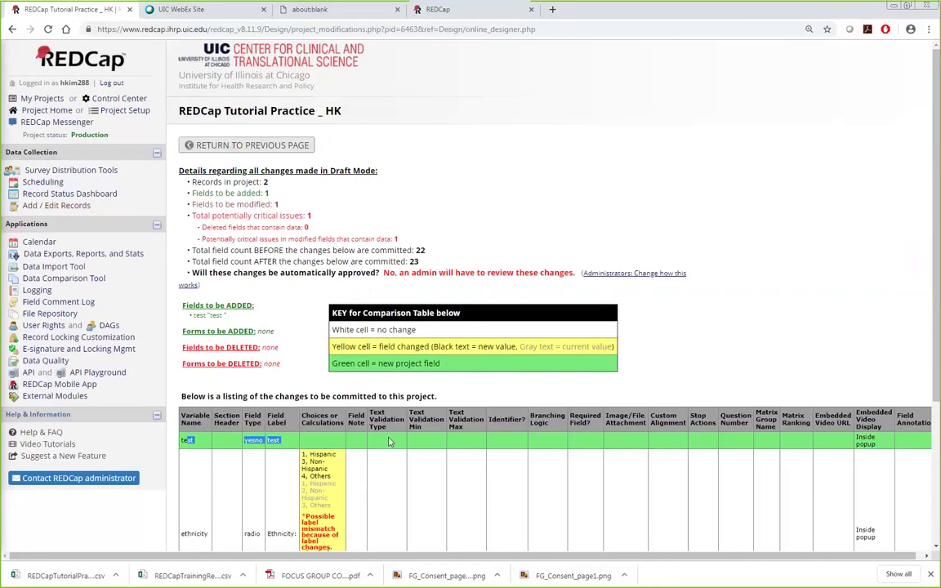
scroll(384, 437, "down", 3)
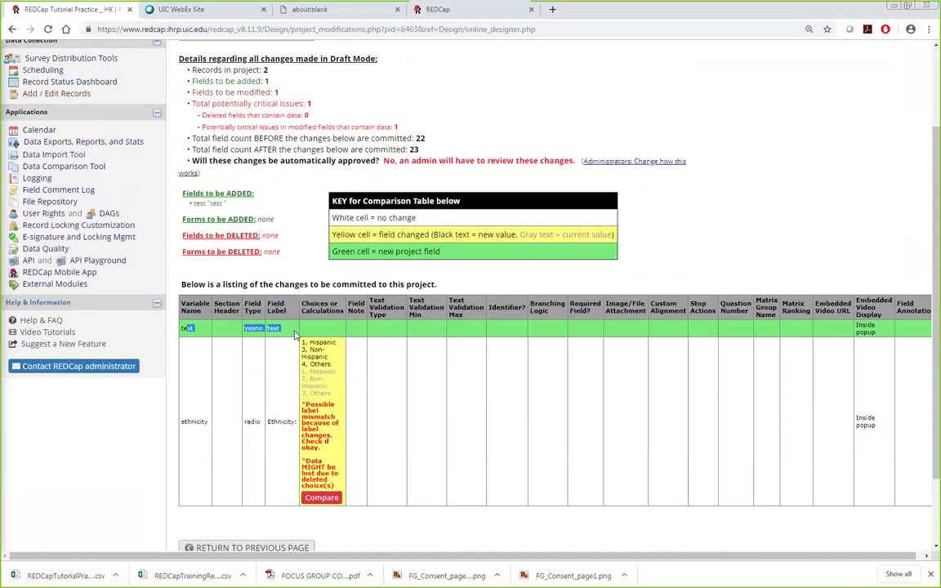
scroll(468, 245, "down", 3)
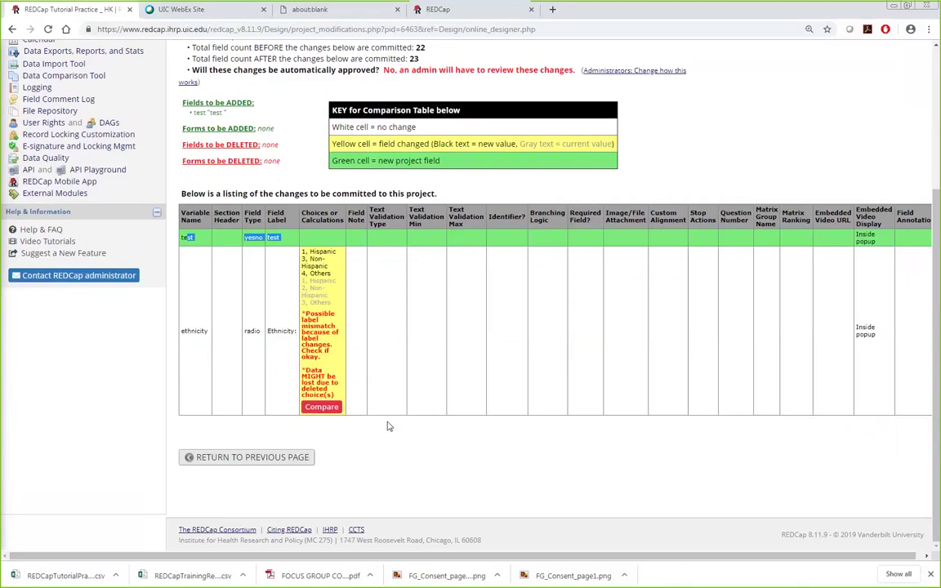
scroll(396, 457, "up", 3)
scroll(400, 474, "up", 4)
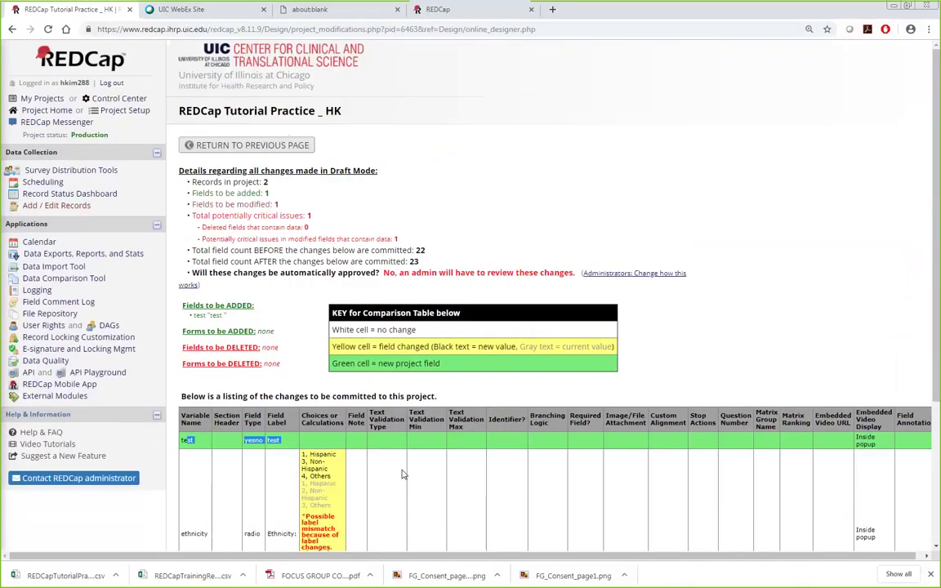
Step: Return to the Online Designer and show Project Setup, after glancing at the closing Questions? slide
left_click(247, 145)
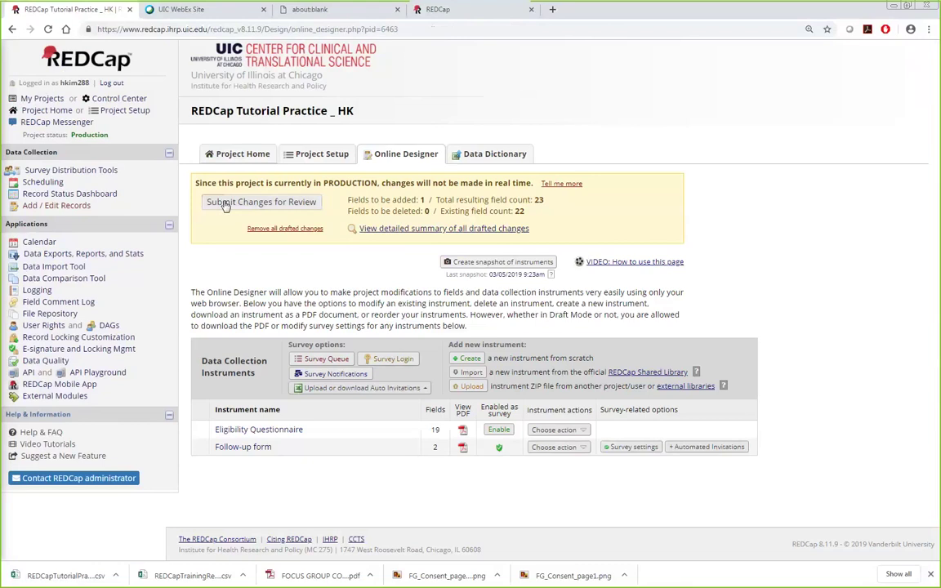
left_click(336, 161)
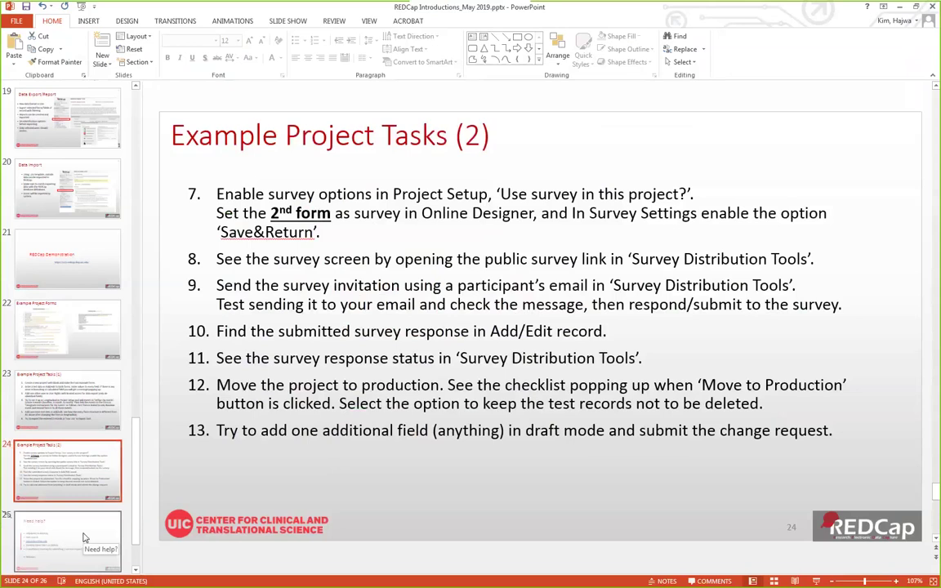
scroll(89, 512, "down", 1)
scroll(89, 512, "down", 1)
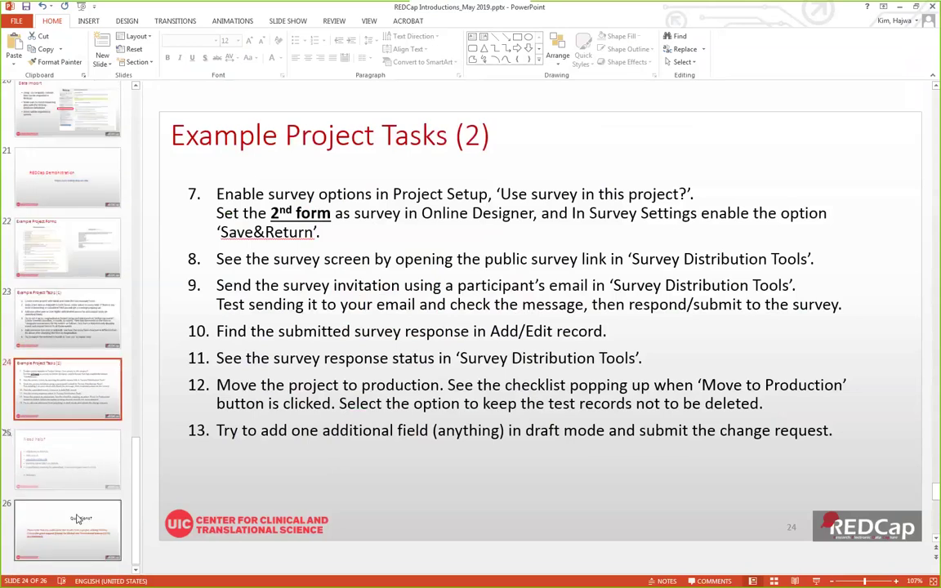
left_click(77, 535)
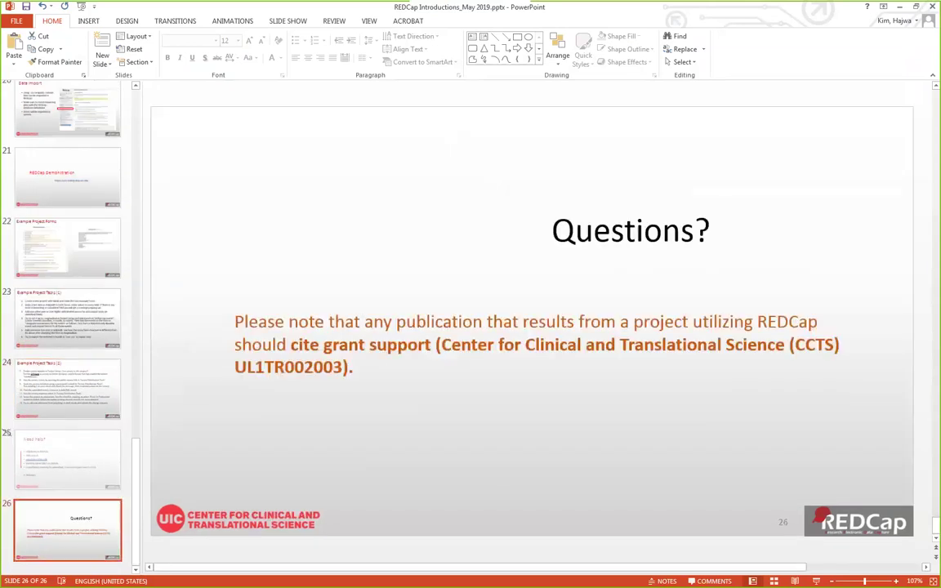
key("alt+Tab")
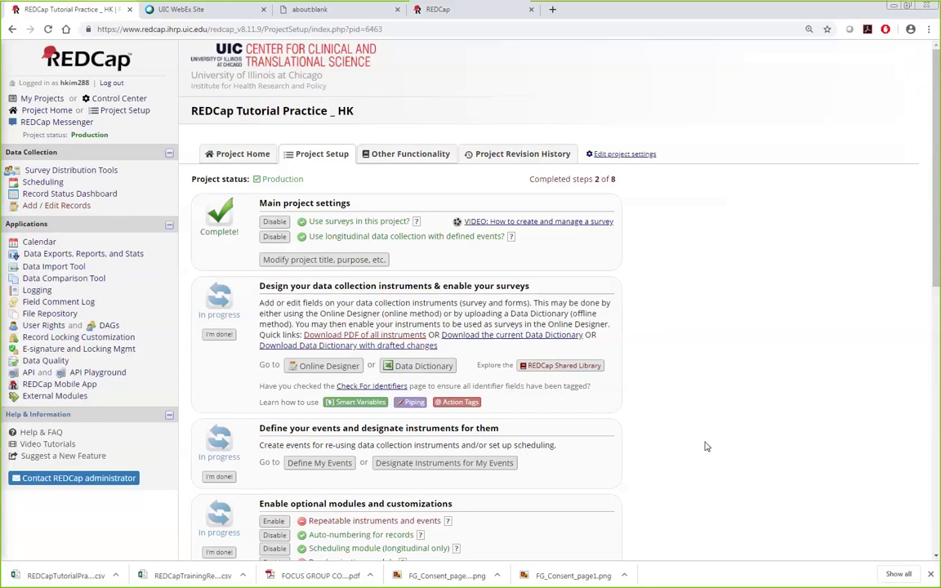